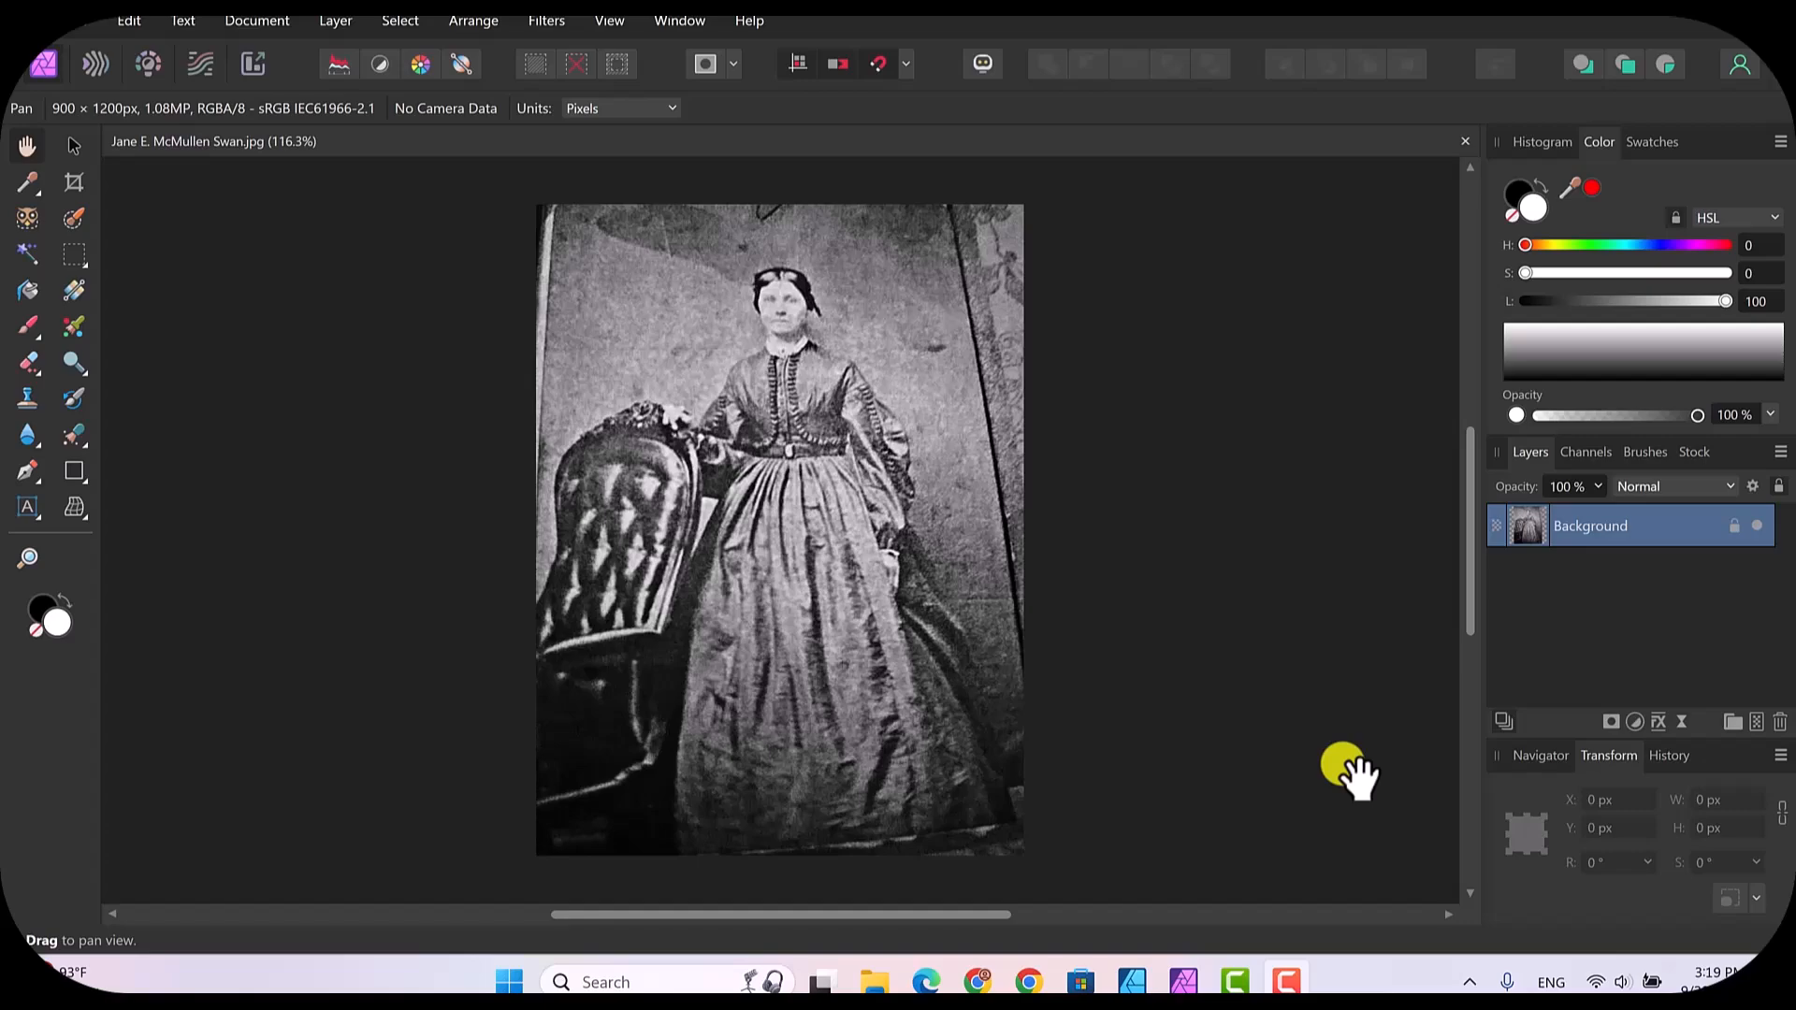
Step: Duplicate the Background layer to keep the original photo intact
{"action": "right_click", "coordinate": [1574, 526]}
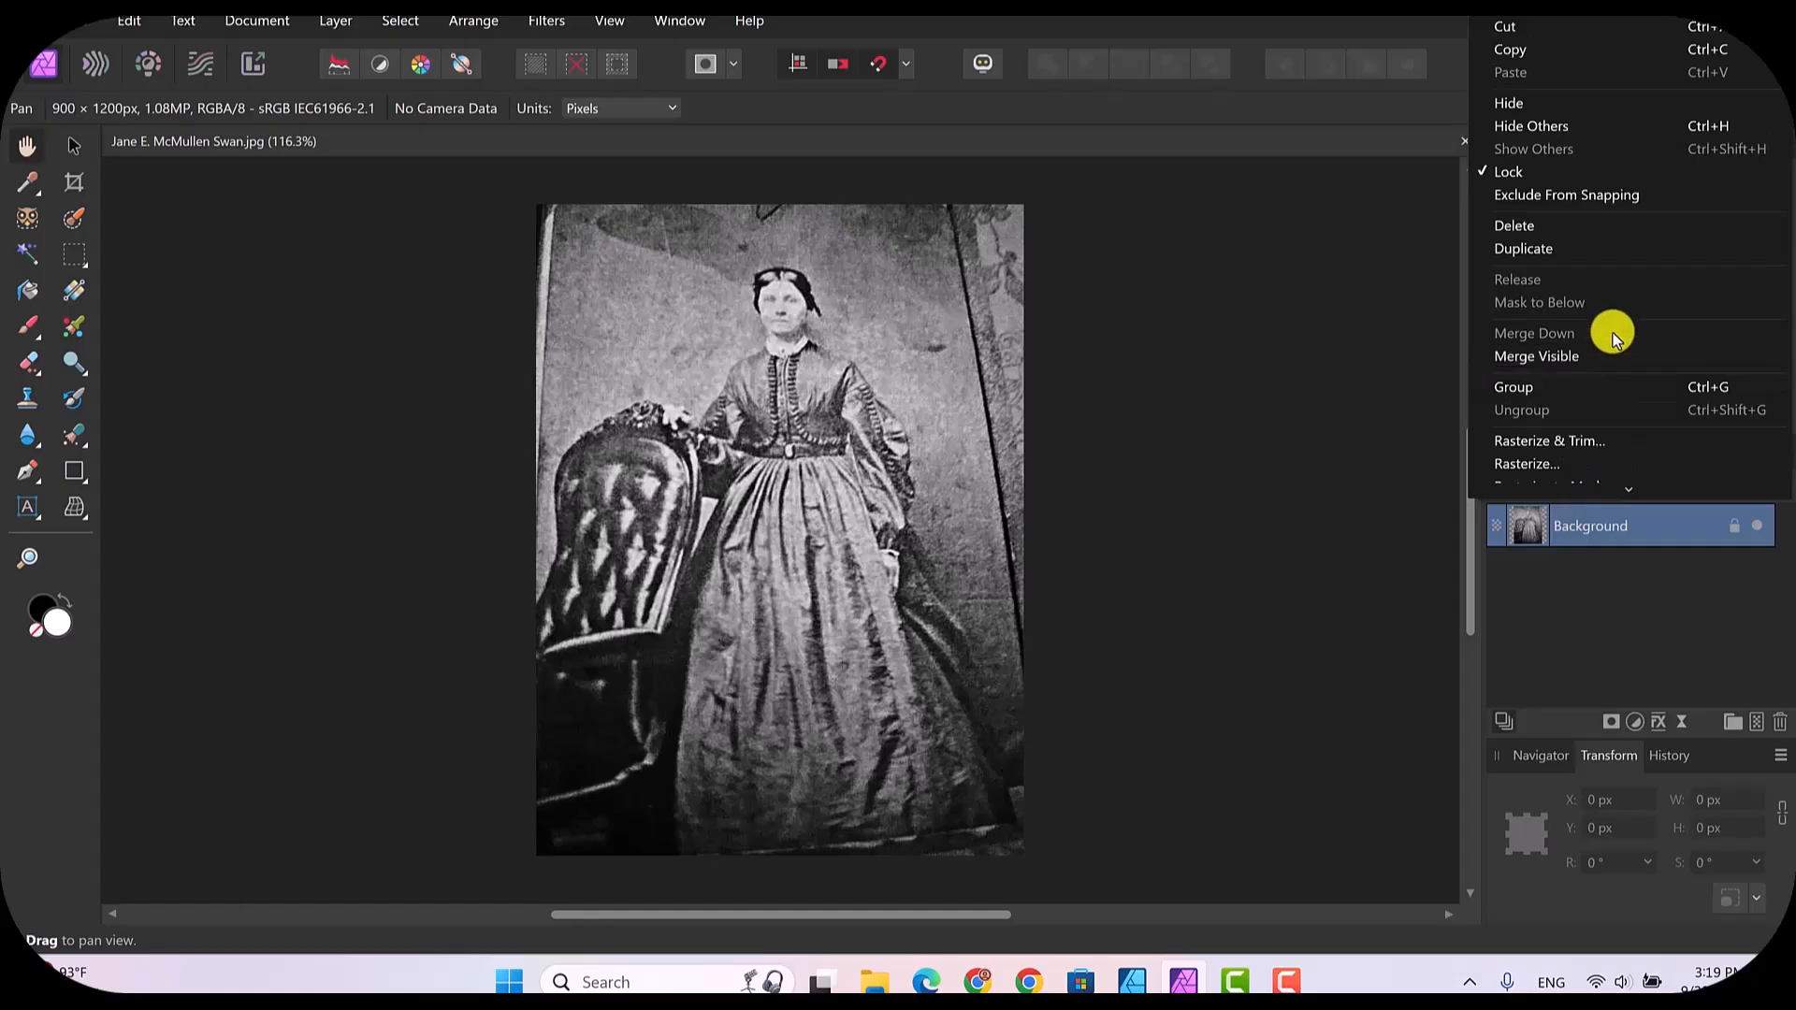
{"action": "left_click", "coordinate": [1539, 249]}
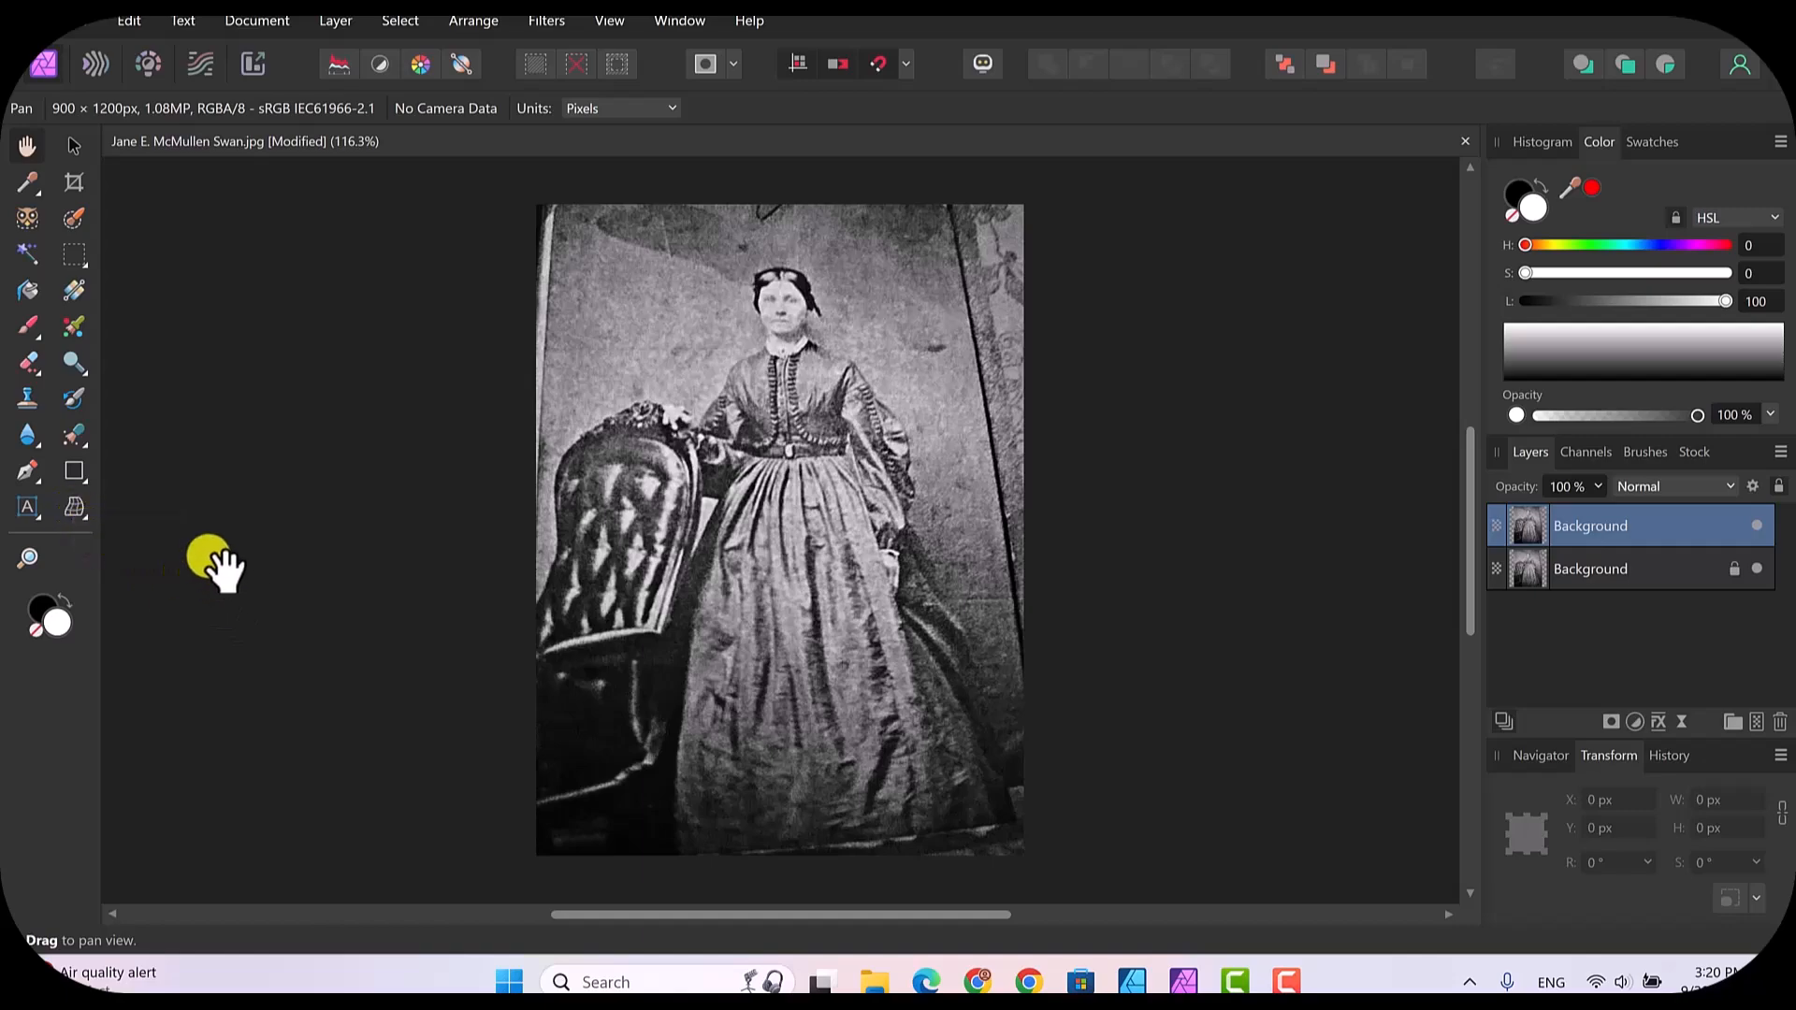
Step: Apply a single-plane Perspective correction with the grid shown, pulling the photo's two upper corners outward and slightly up
{"action": "left_click", "coordinate": [86, 518]}
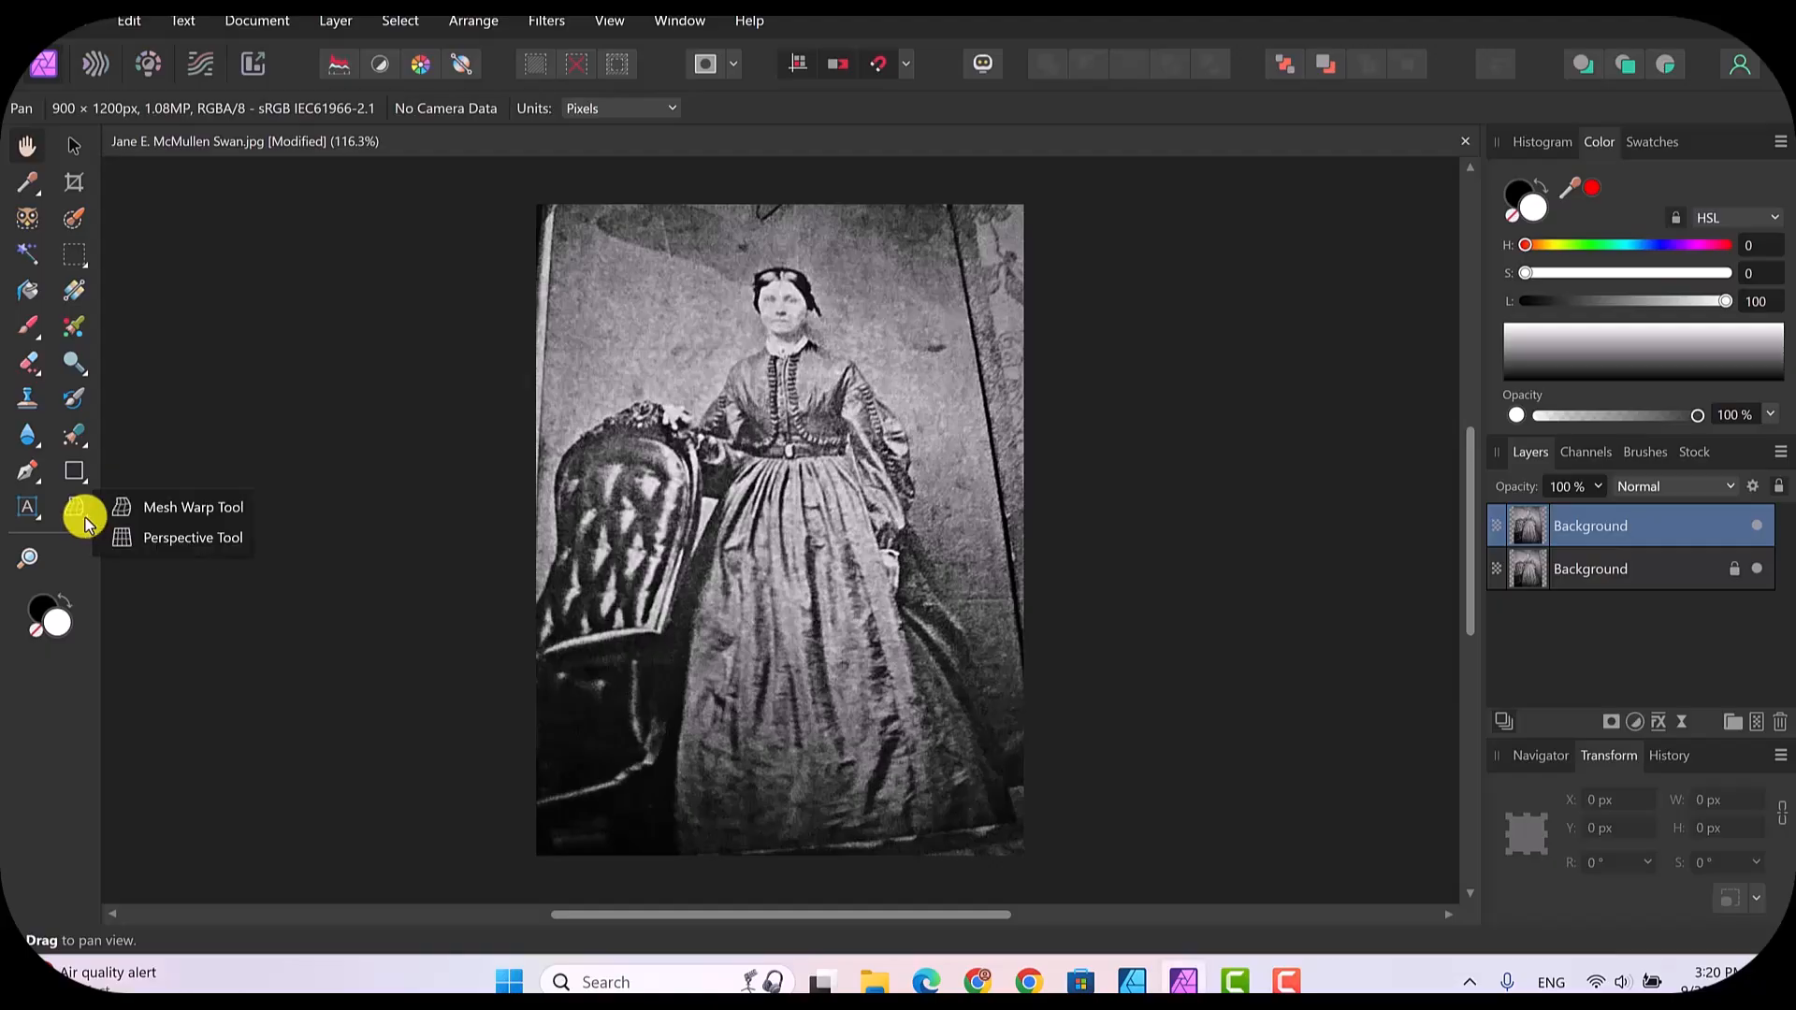
{"action": "left_click", "coordinate": [200, 537]}
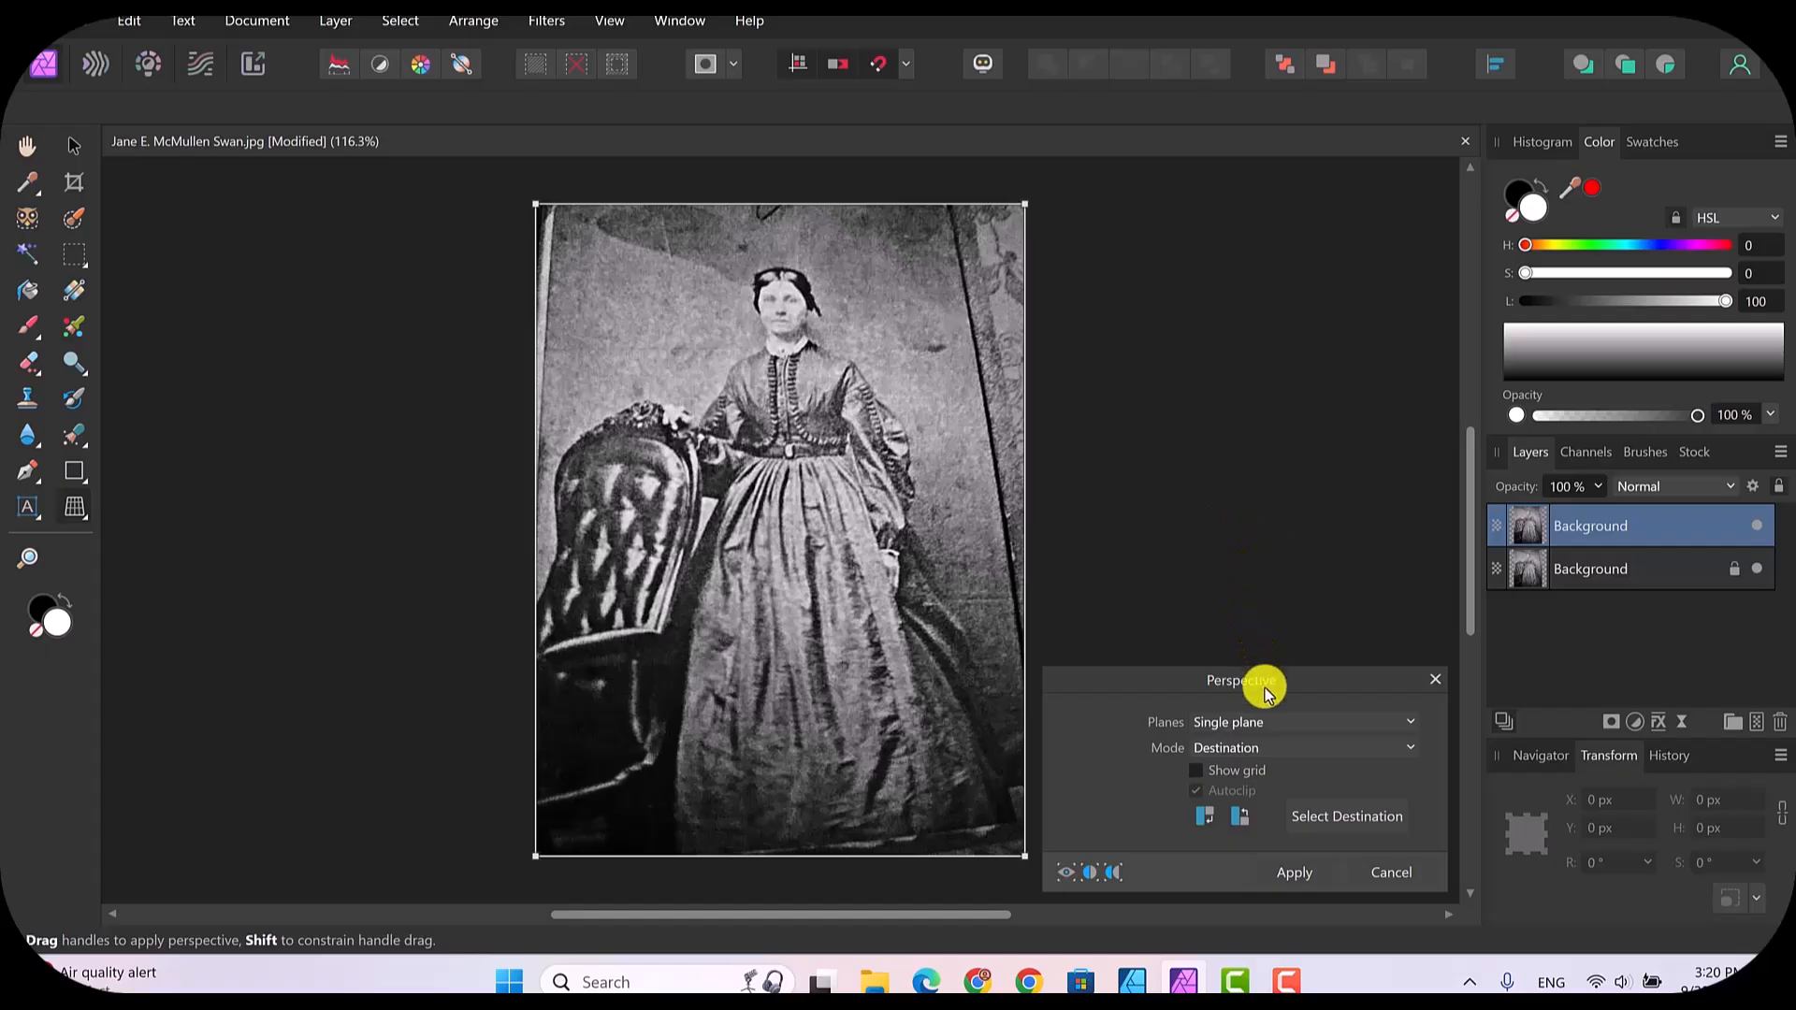
{"action": "left_click", "coordinate": [1197, 771]}
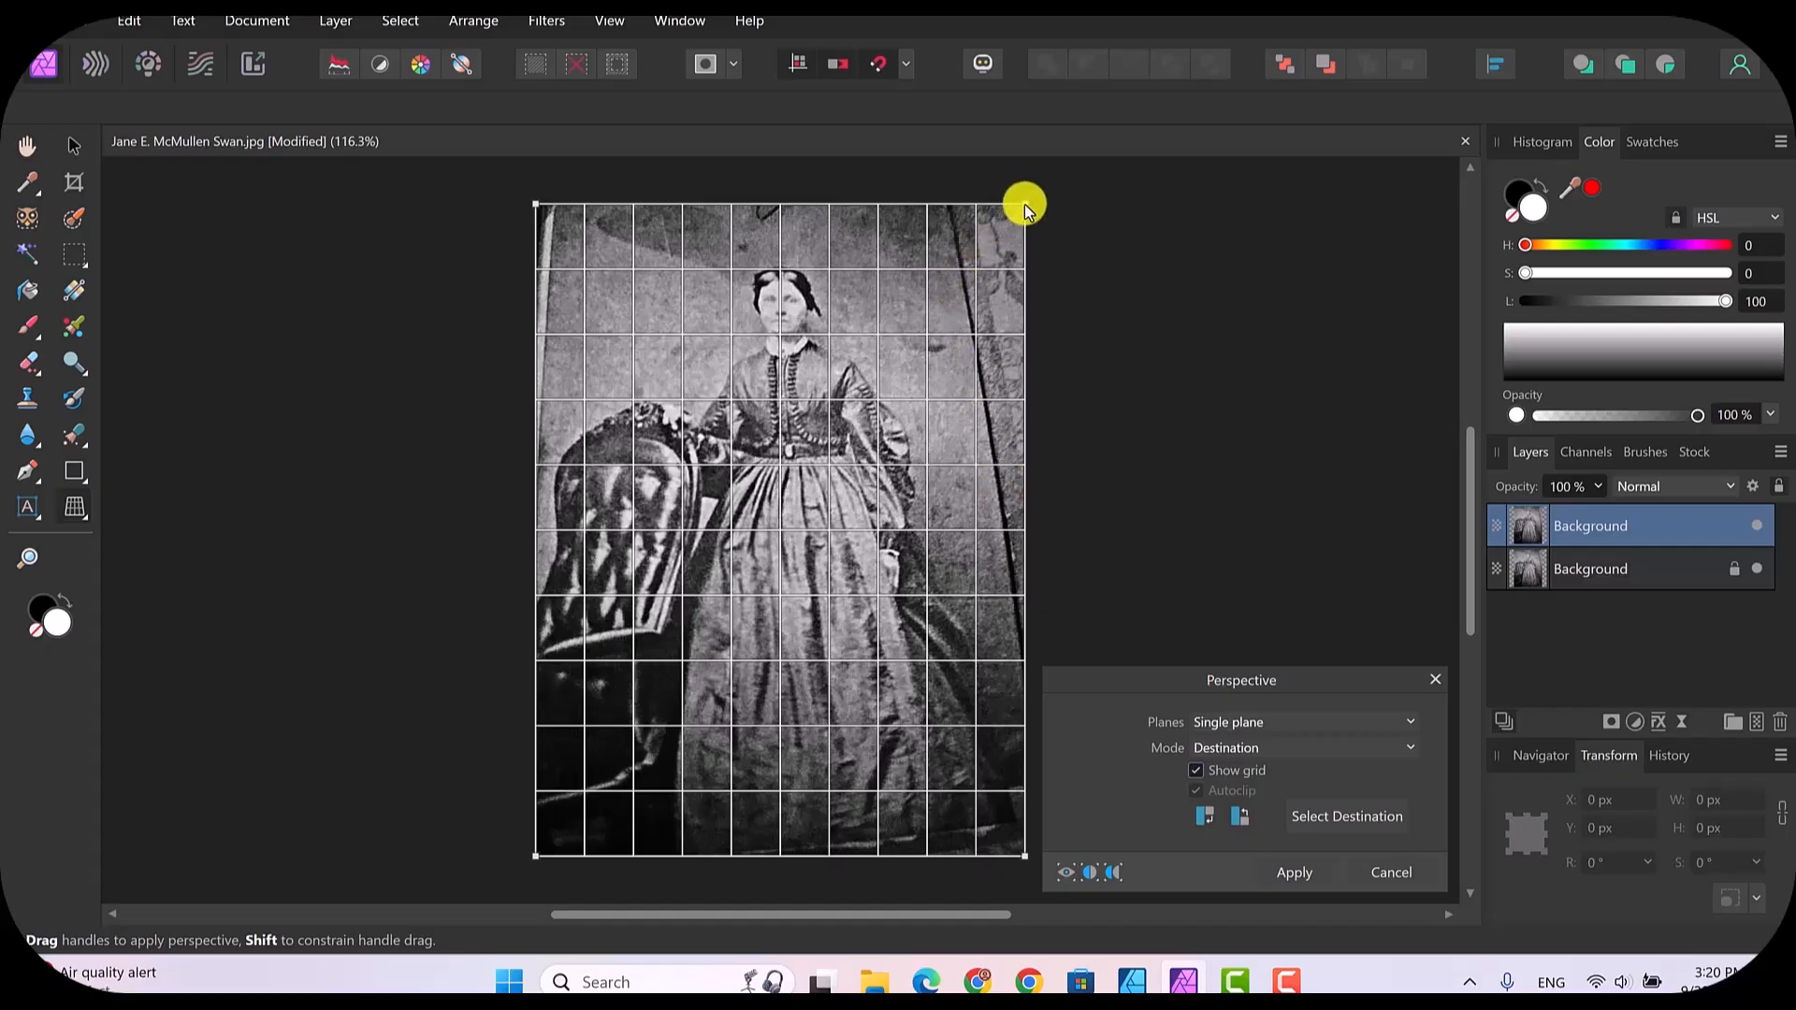
{"action": "left_click_drag", "start_coordinate": [1026, 207], "coordinate": [1108, 195]}
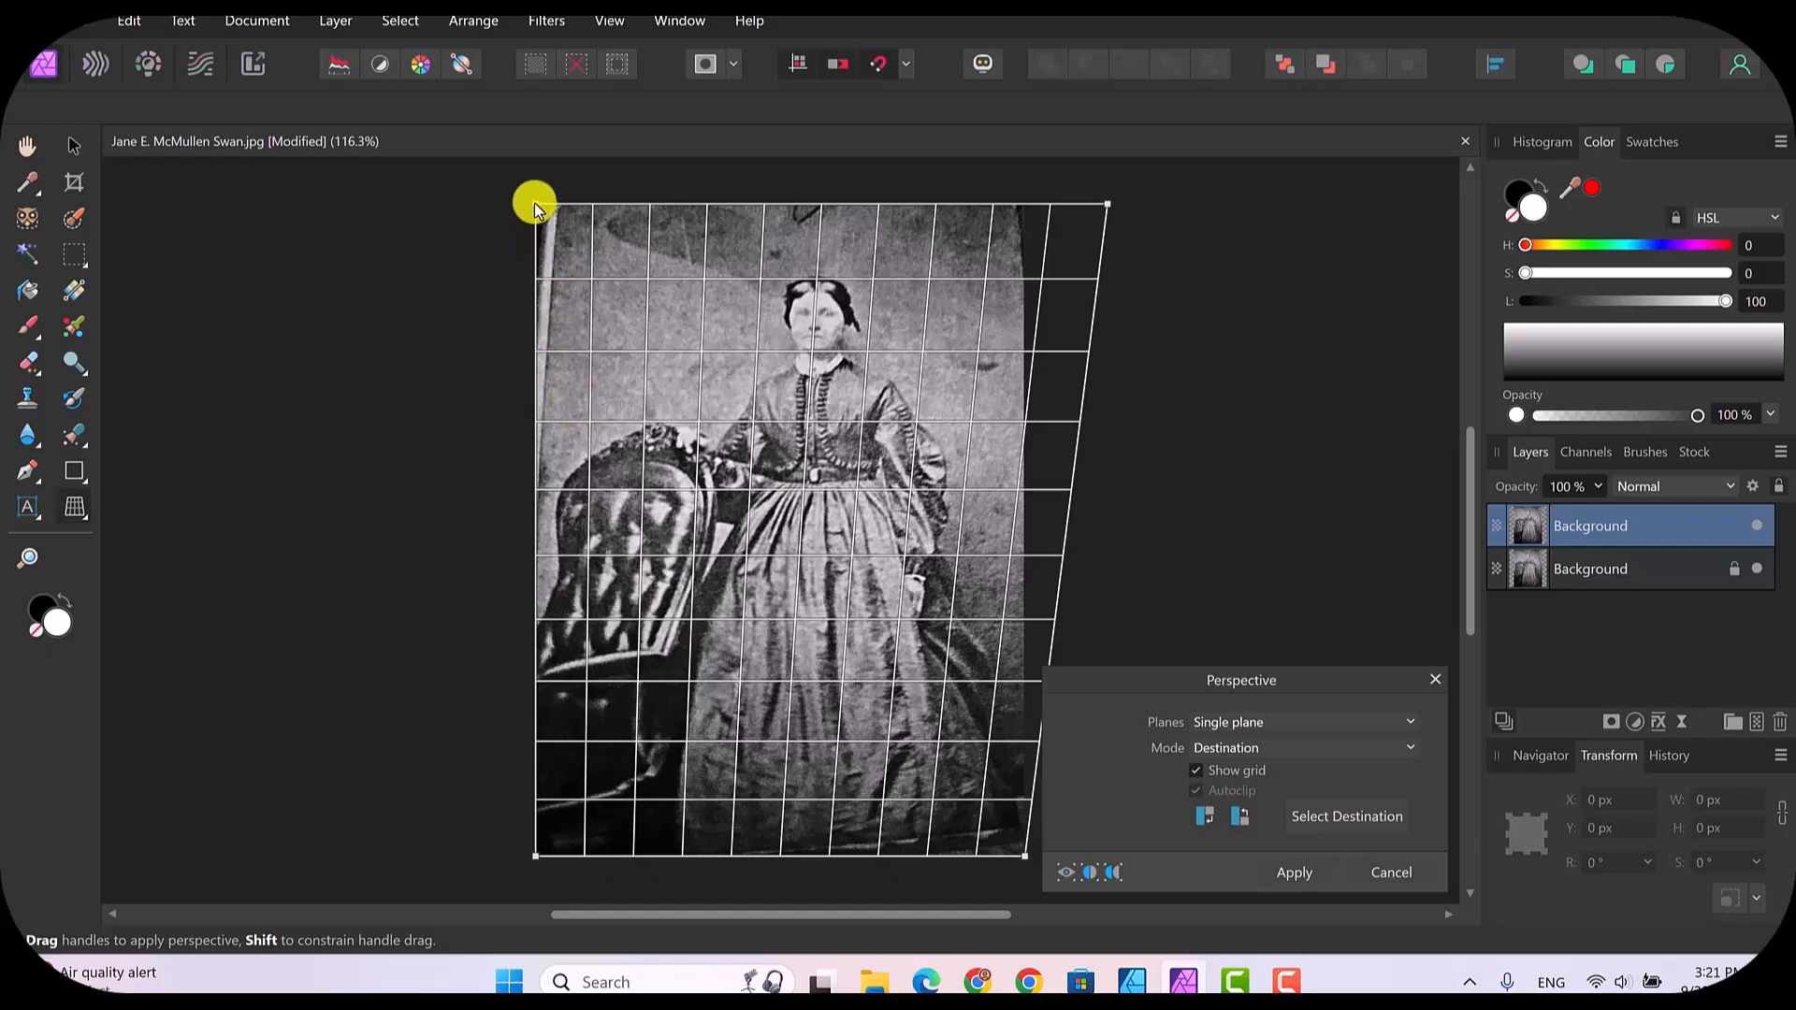
{"action": "left_click_drag", "start_coordinate": [529, 203], "coordinate": [512, 205]}
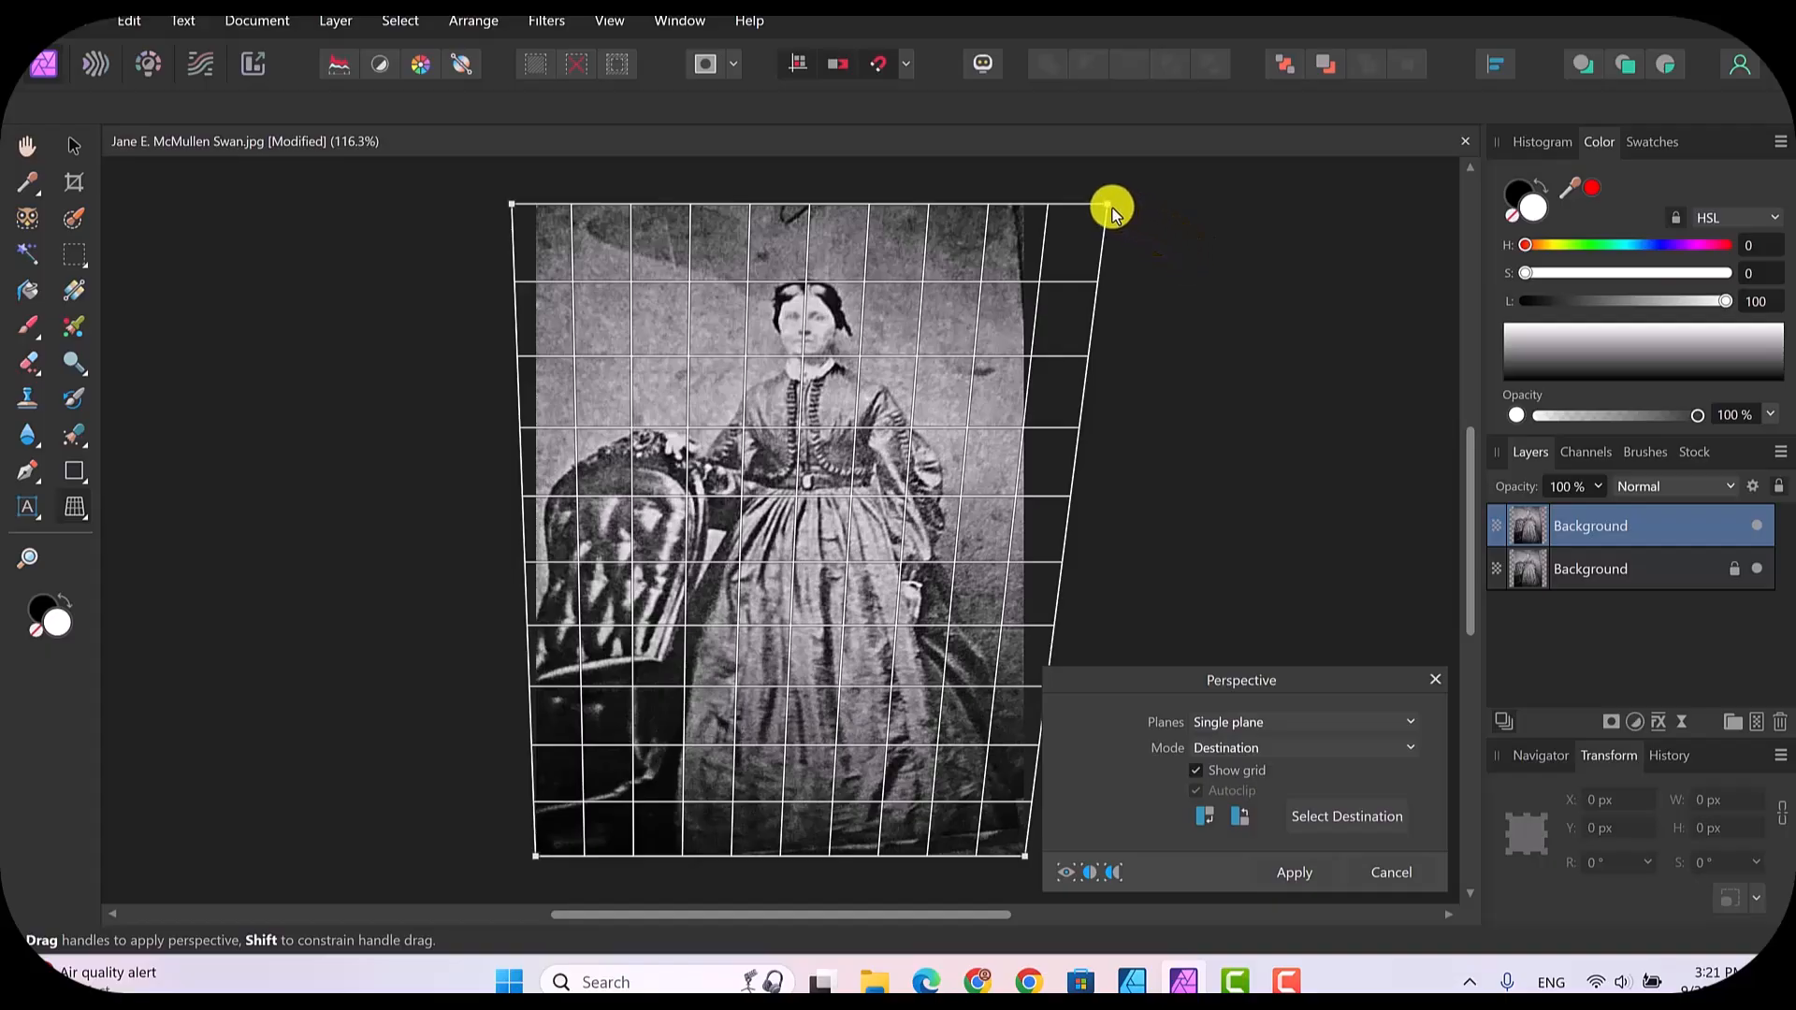
{"action": "left_click_drag", "start_coordinate": [1106, 206], "coordinate": [1112, 193]}
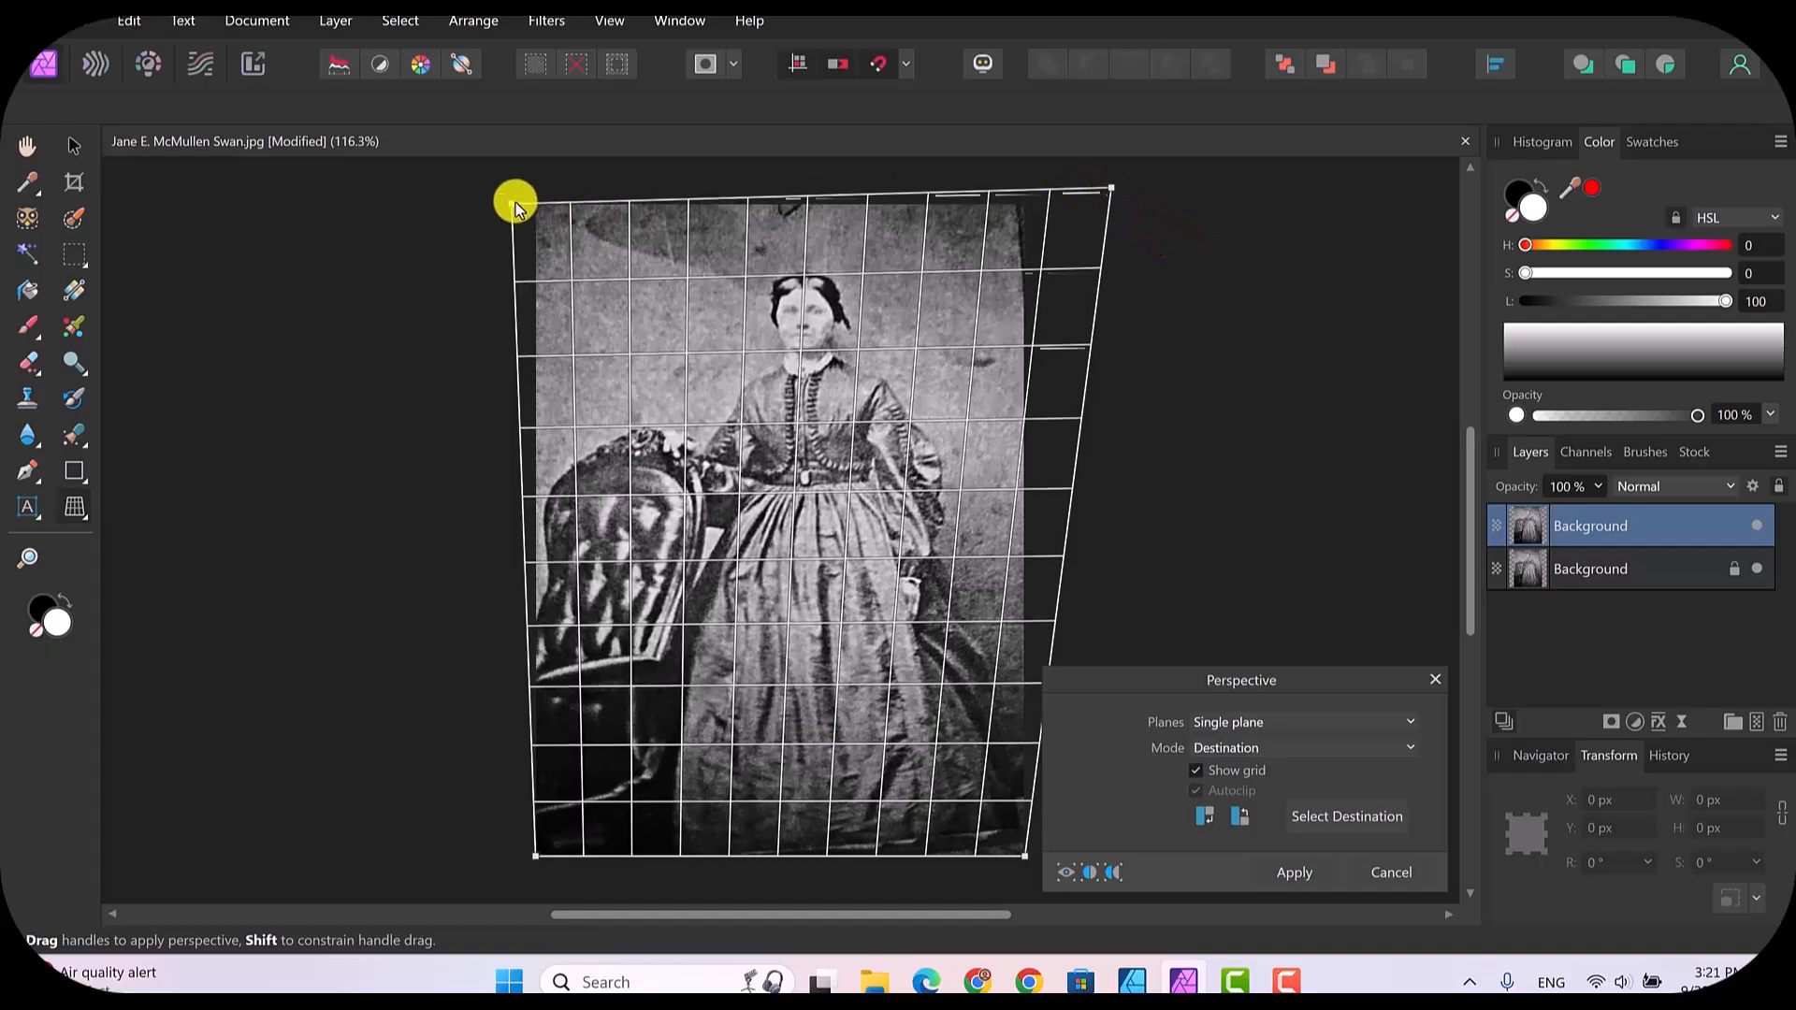
{"action": "left_click_drag", "start_coordinate": [513, 204], "coordinate": [513, 195]}
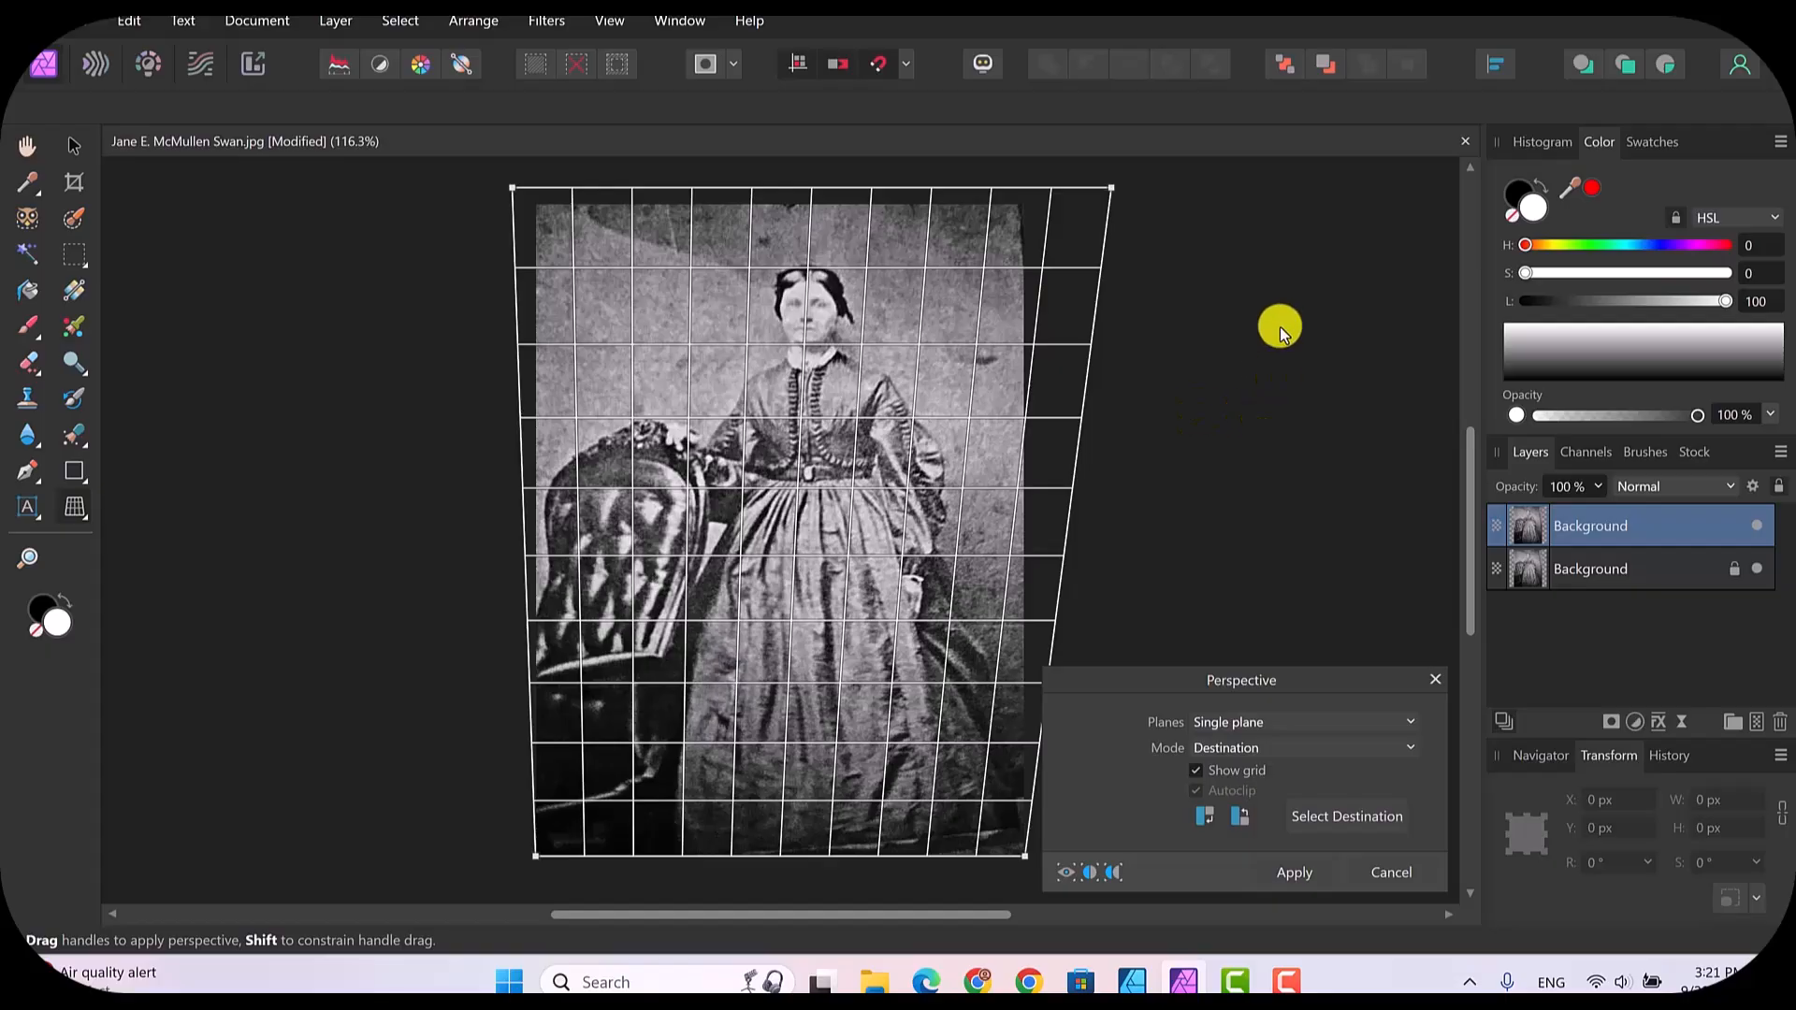
{"action": "left_click", "coordinate": [1295, 874]}
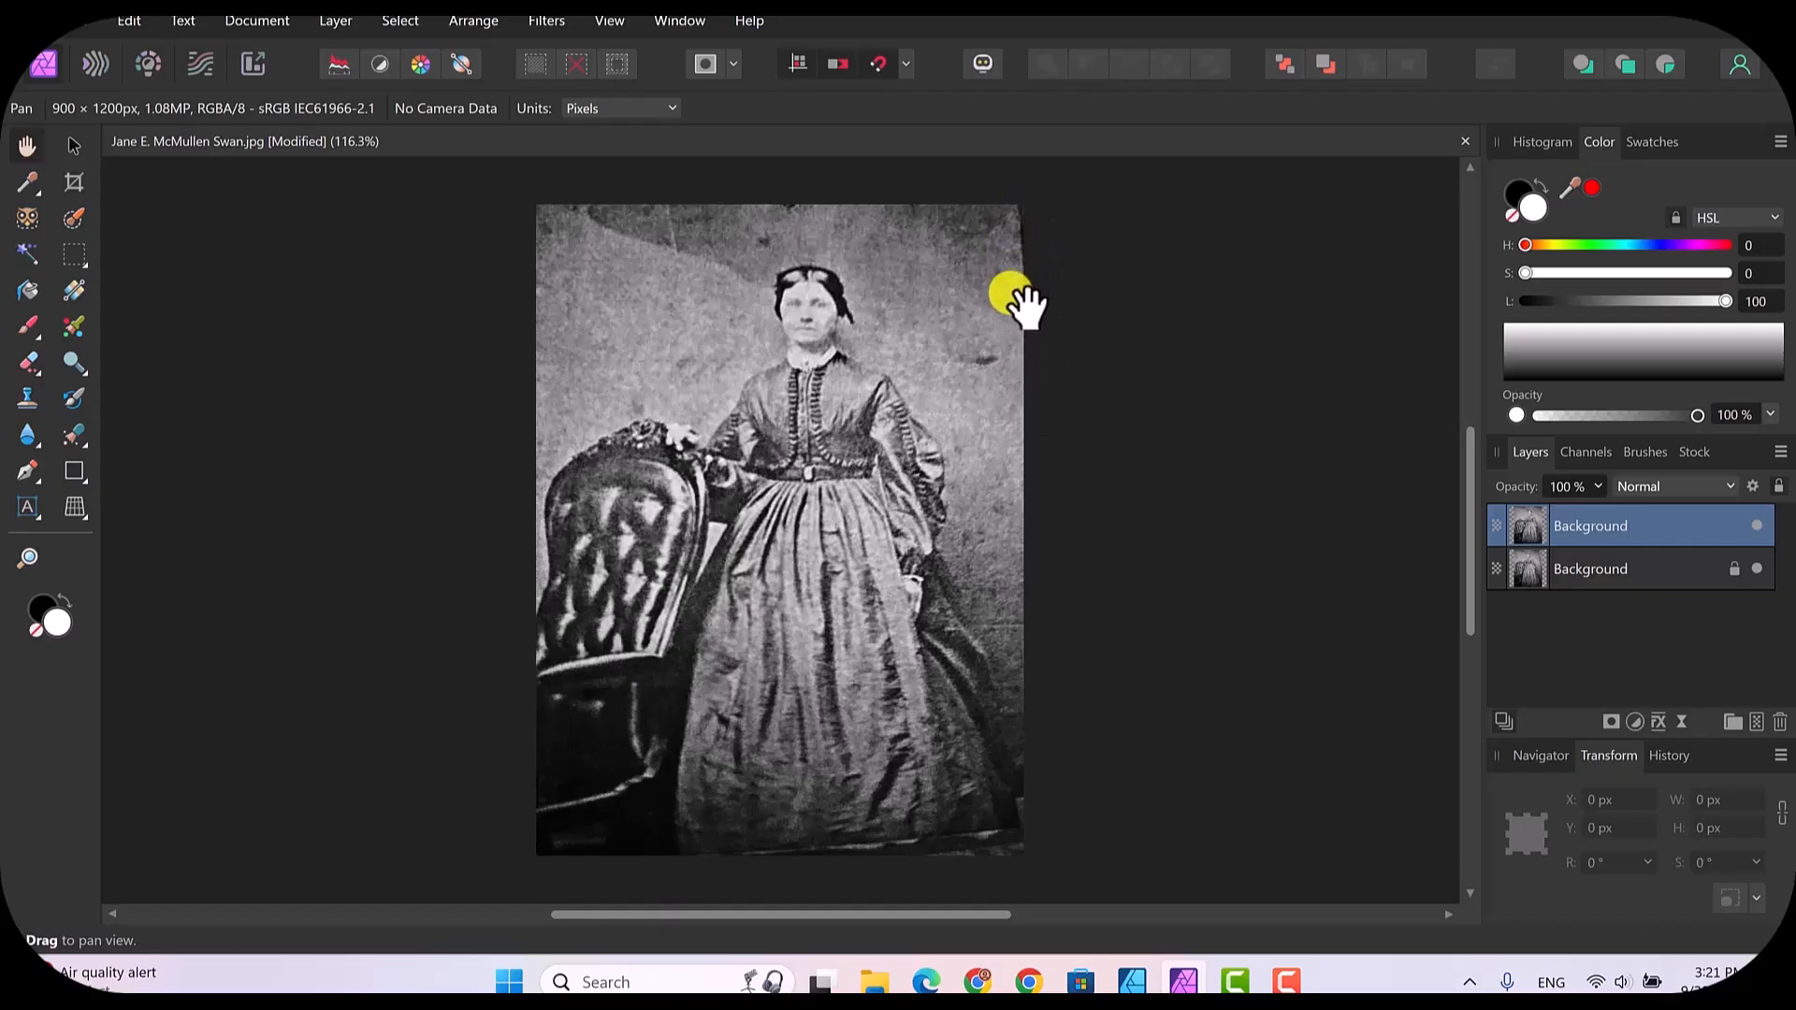
Step: Start a crop and pull in the photo's right and upper edges to about 880 x 1178 px
{"action": "left_click", "coordinate": [72, 185]}
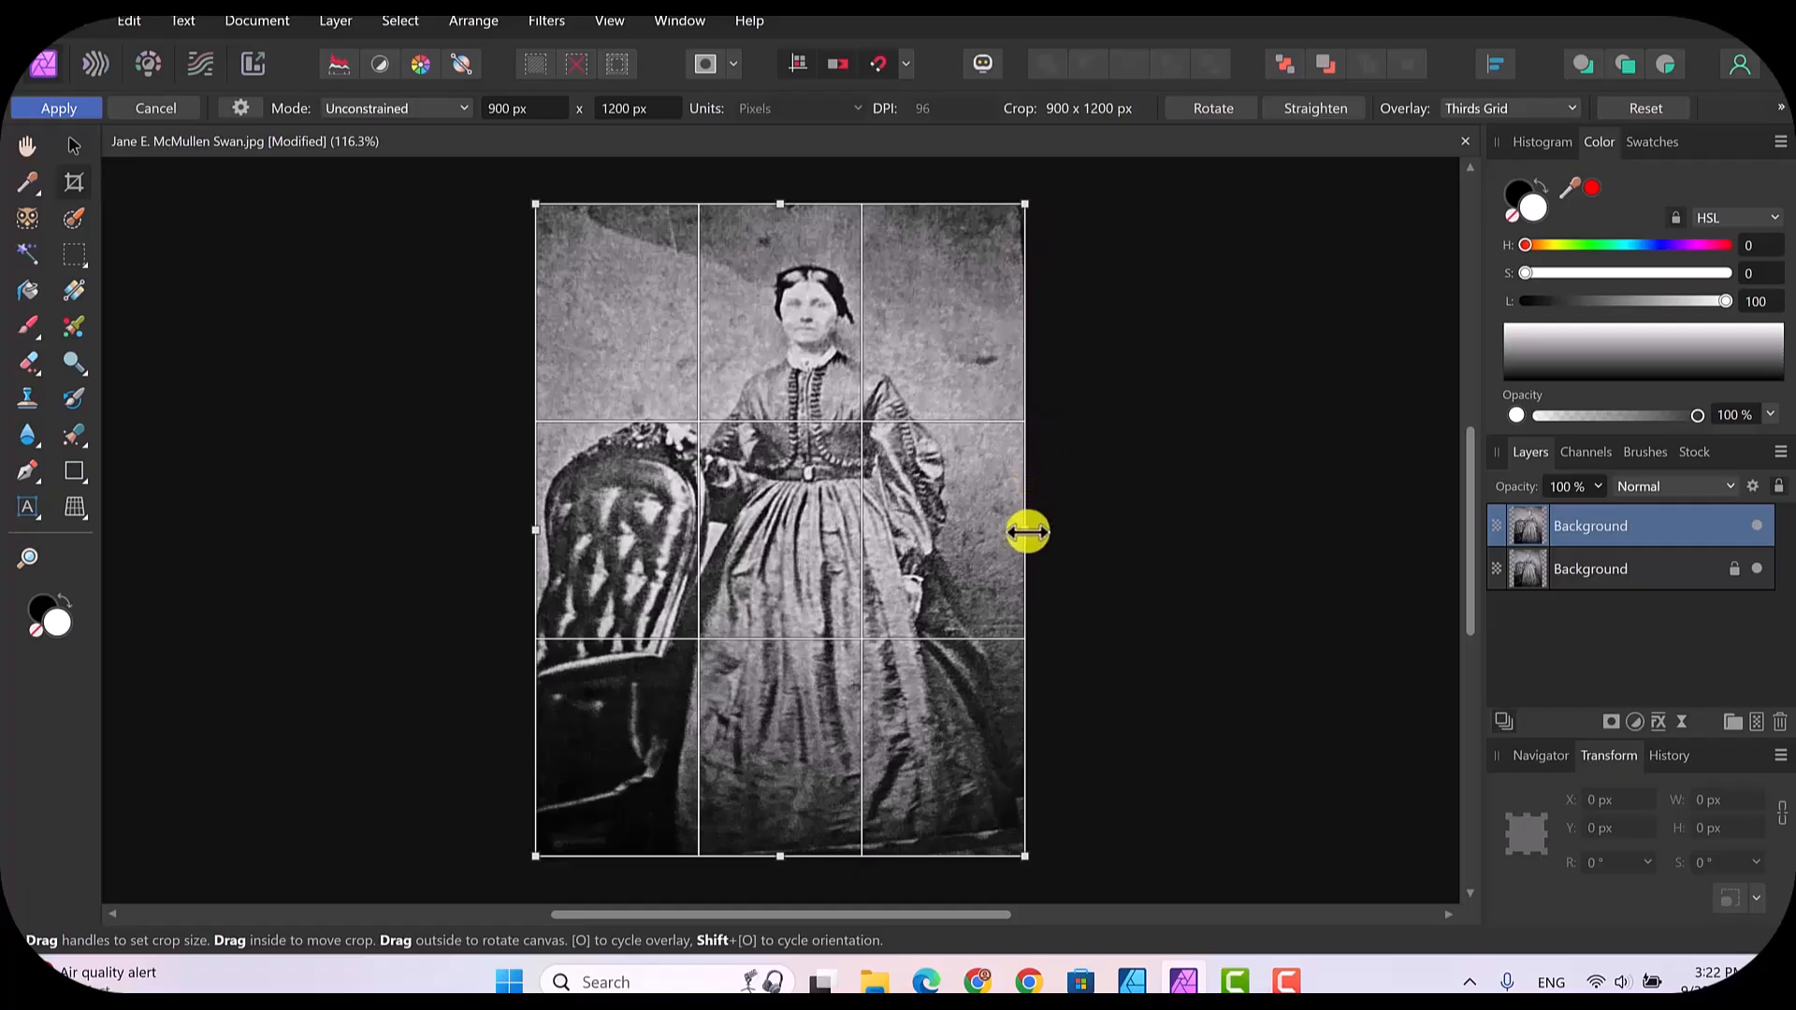
{"action": "left_click_drag", "start_coordinate": [1020, 531], "coordinate": [1015, 530]}
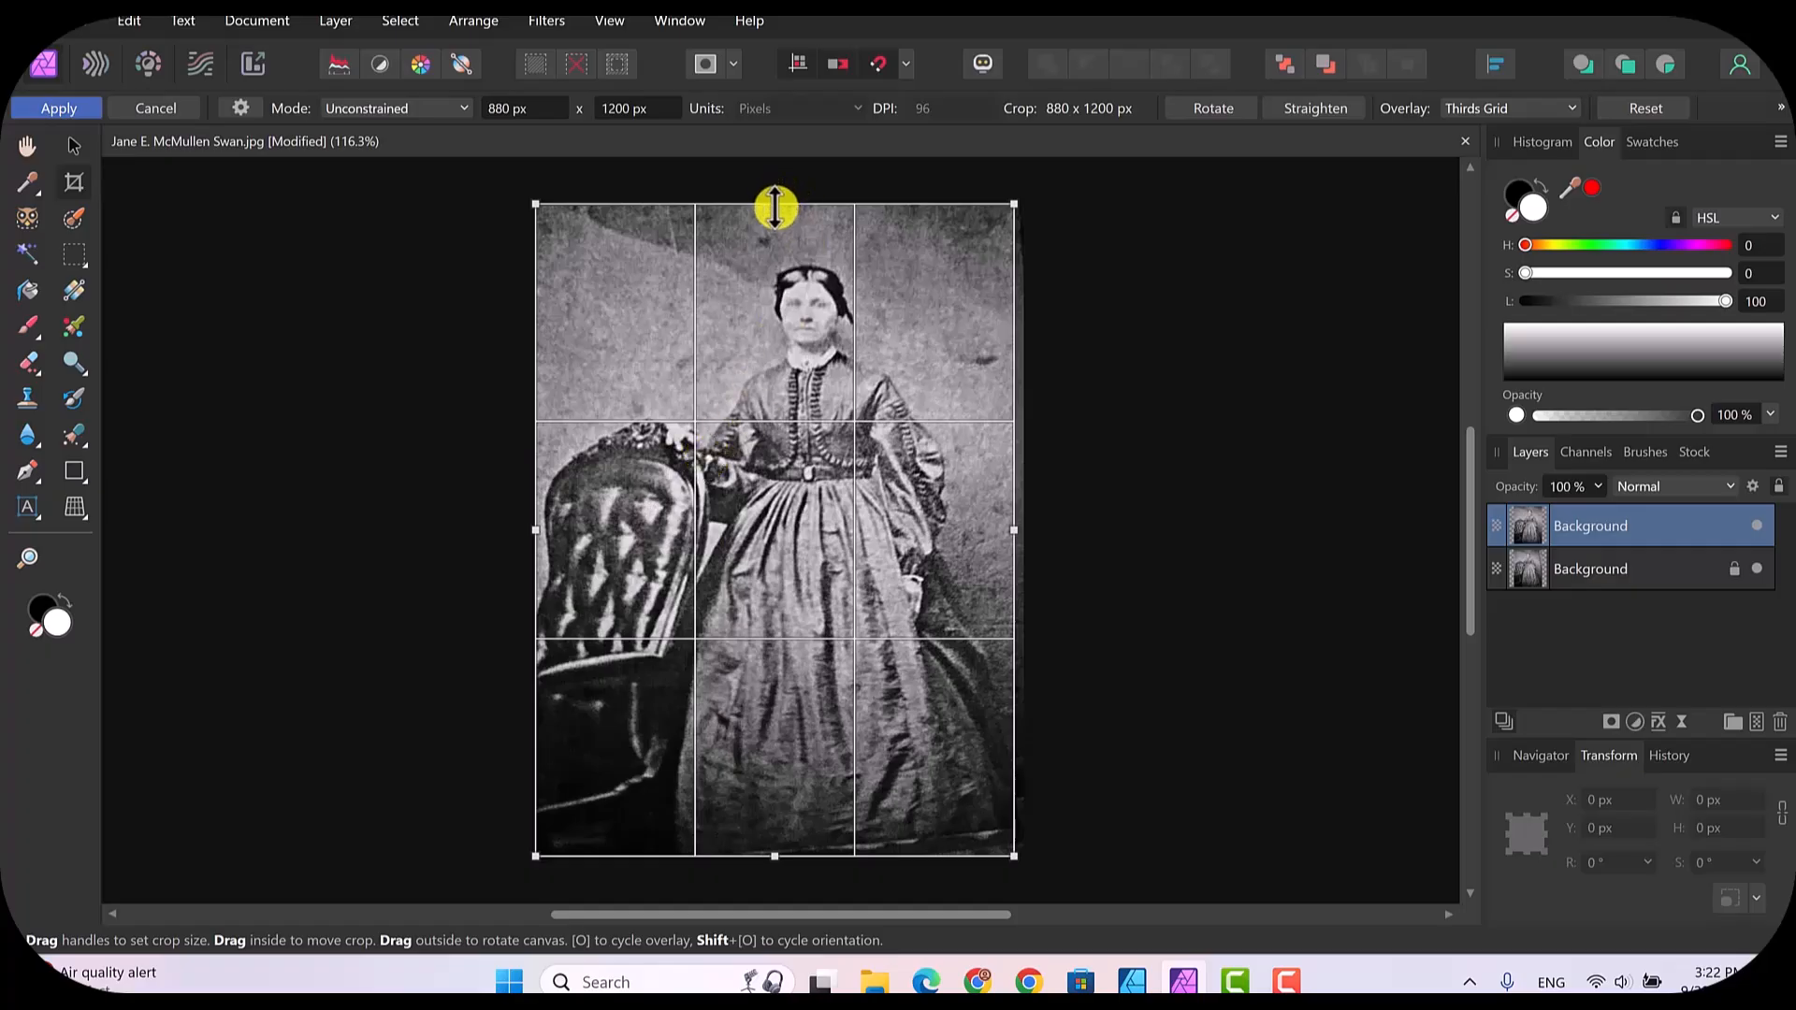
{"action": "left_click_drag", "start_coordinate": [774, 204], "coordinate": [775, 216]}
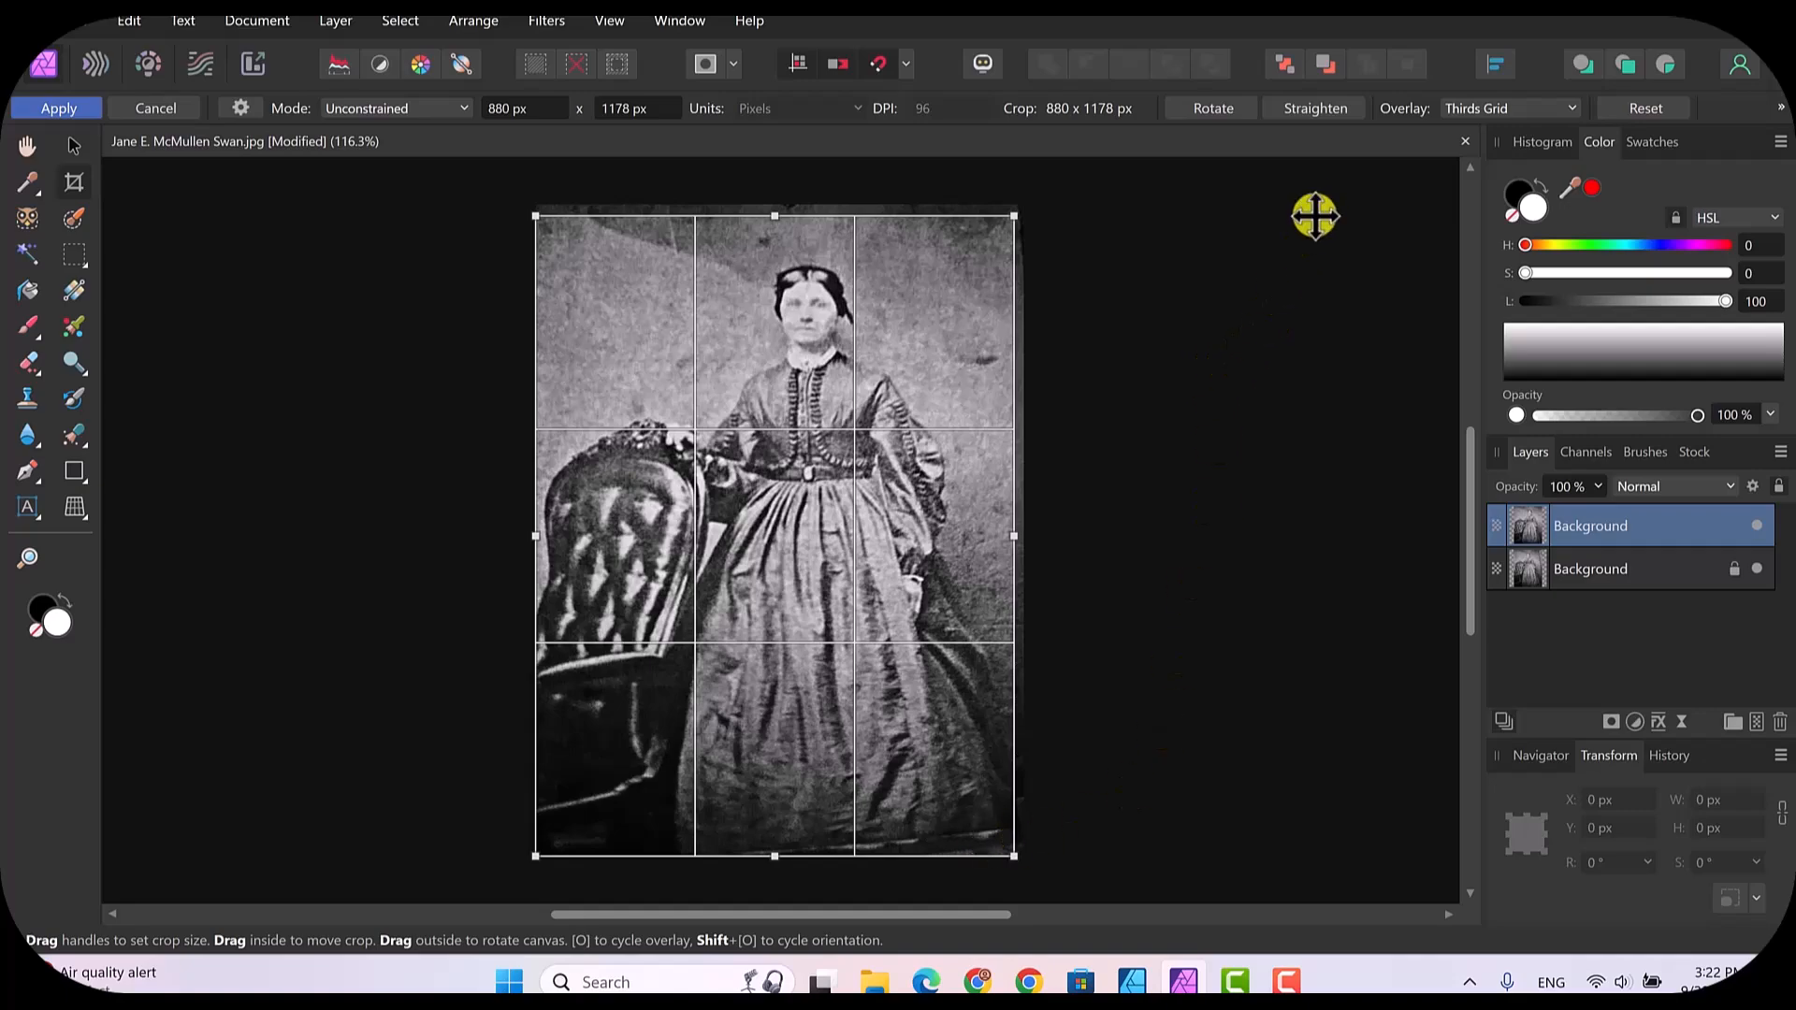
Step: Straighten the crop along the tilted border at the photo's bottom edge and rotate the image slightly back anticlockwise
{"action": "left_click", "coordinate": [1312, 110]}
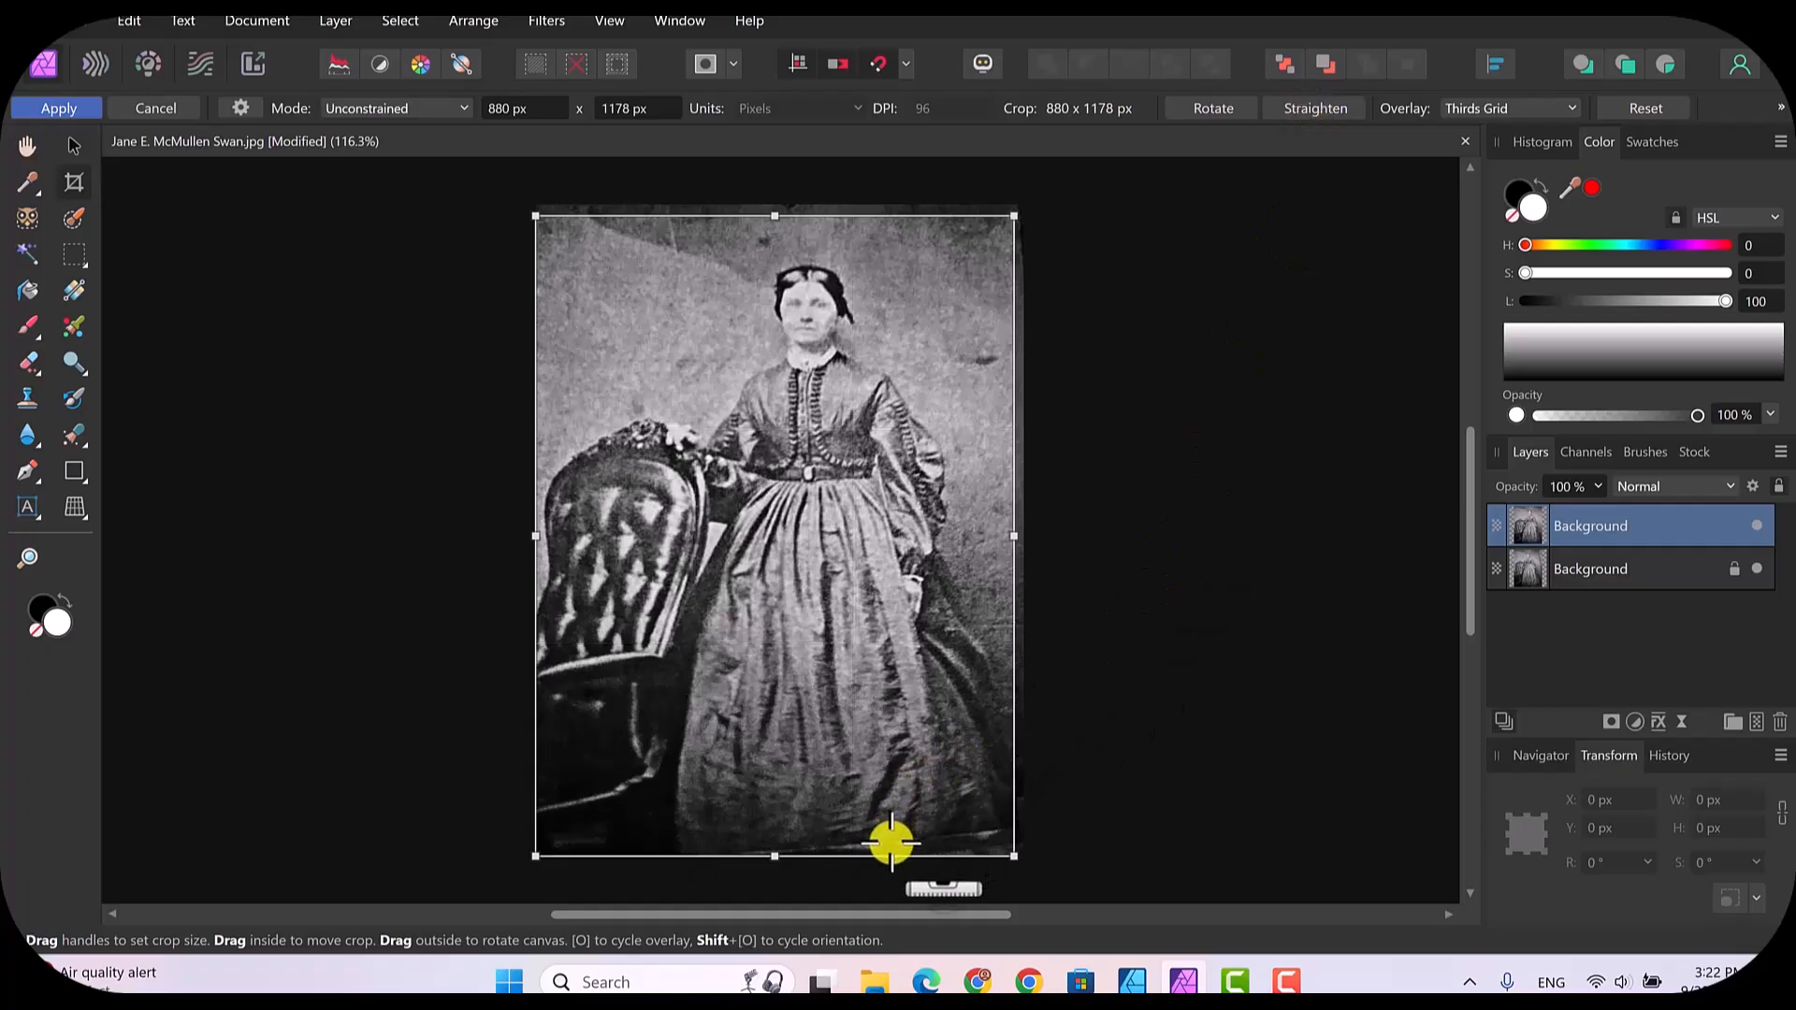
{"action": "left_click_drag", "start_coordinate": [892, 842], "coordinate": [956, 833]}
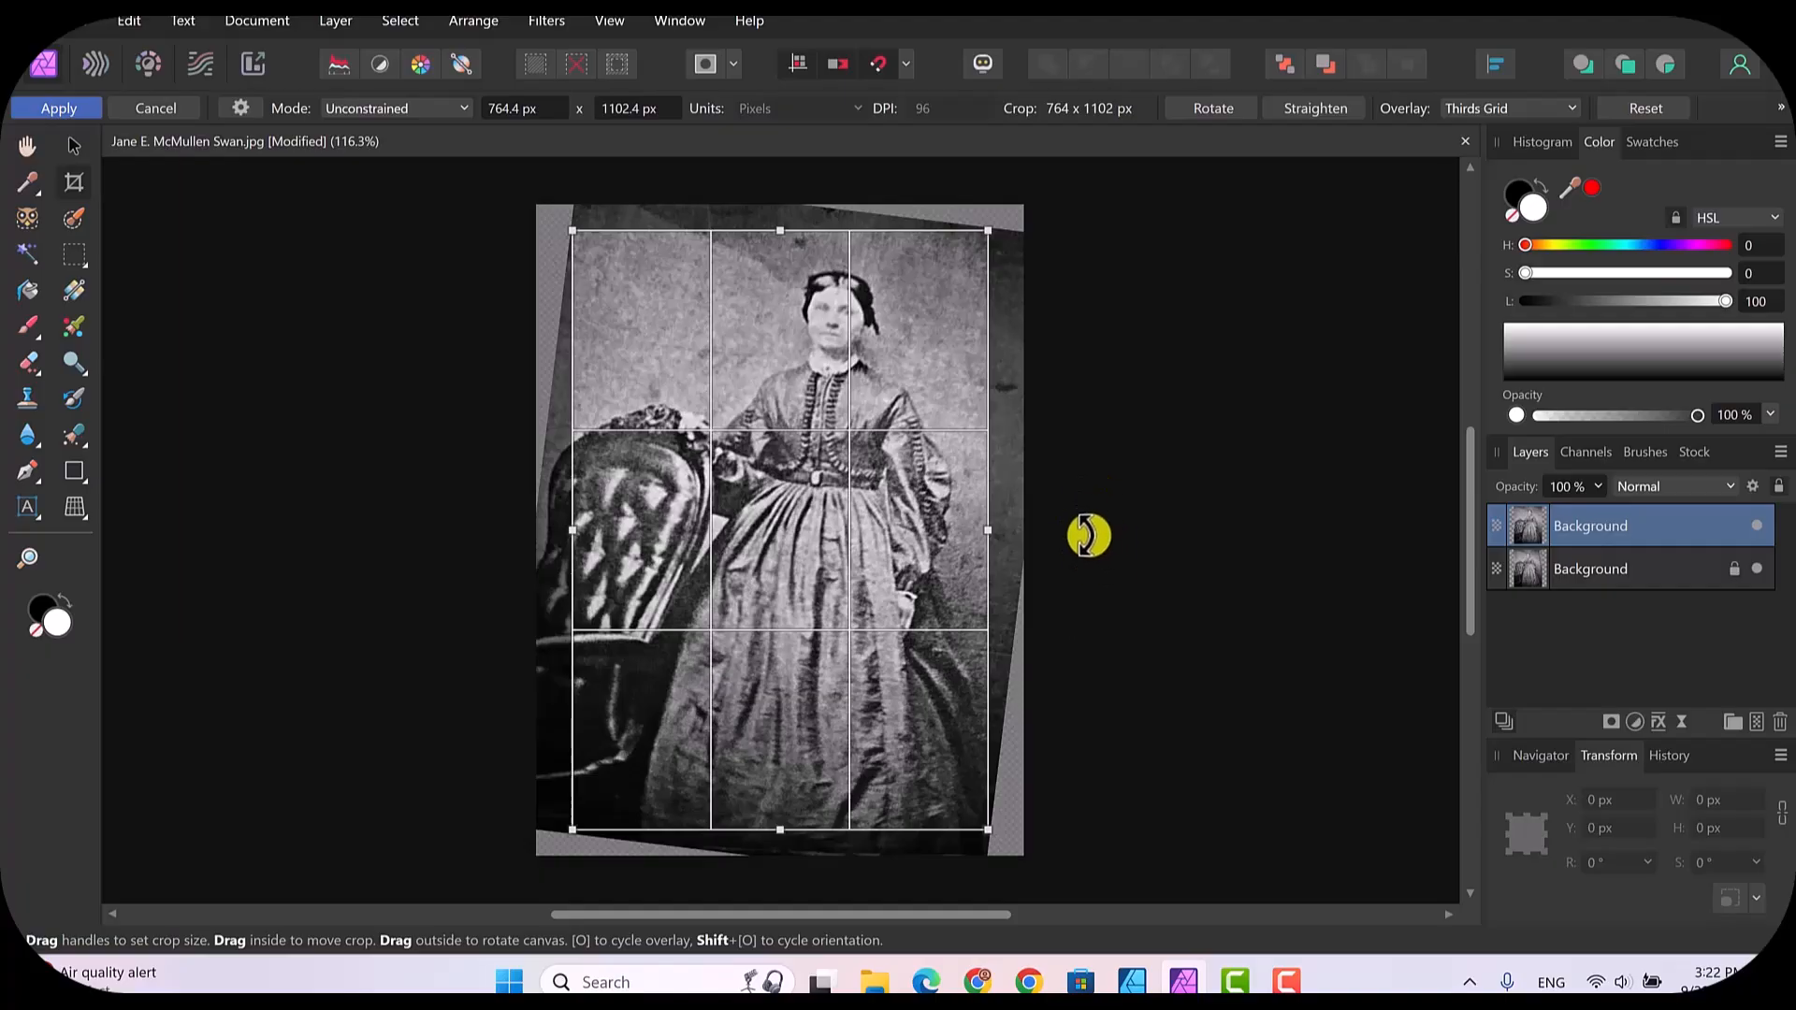
{"action": "left_click_drag", "start_coordinate": [1088, 535], "coordinate": [1089, 517]}
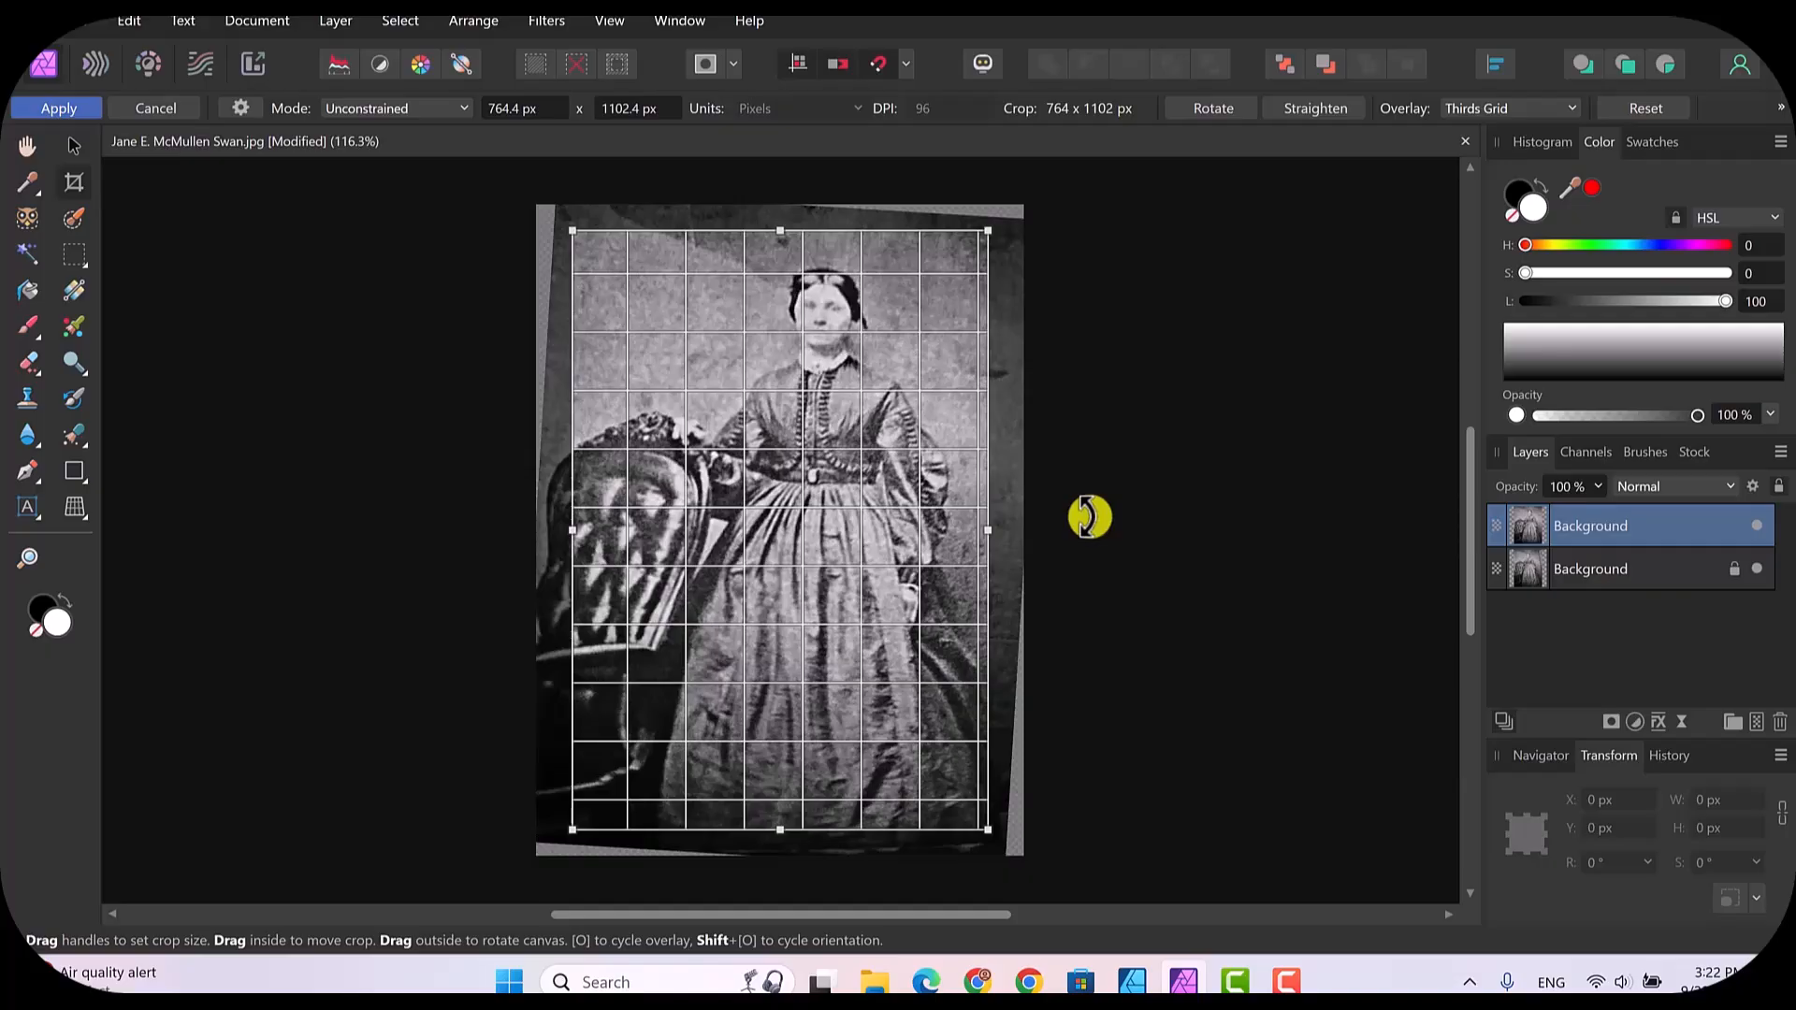
{"action": "left_click_drag", "start_coordinate": [1089, 517], "coordinate": [1089, 518]}
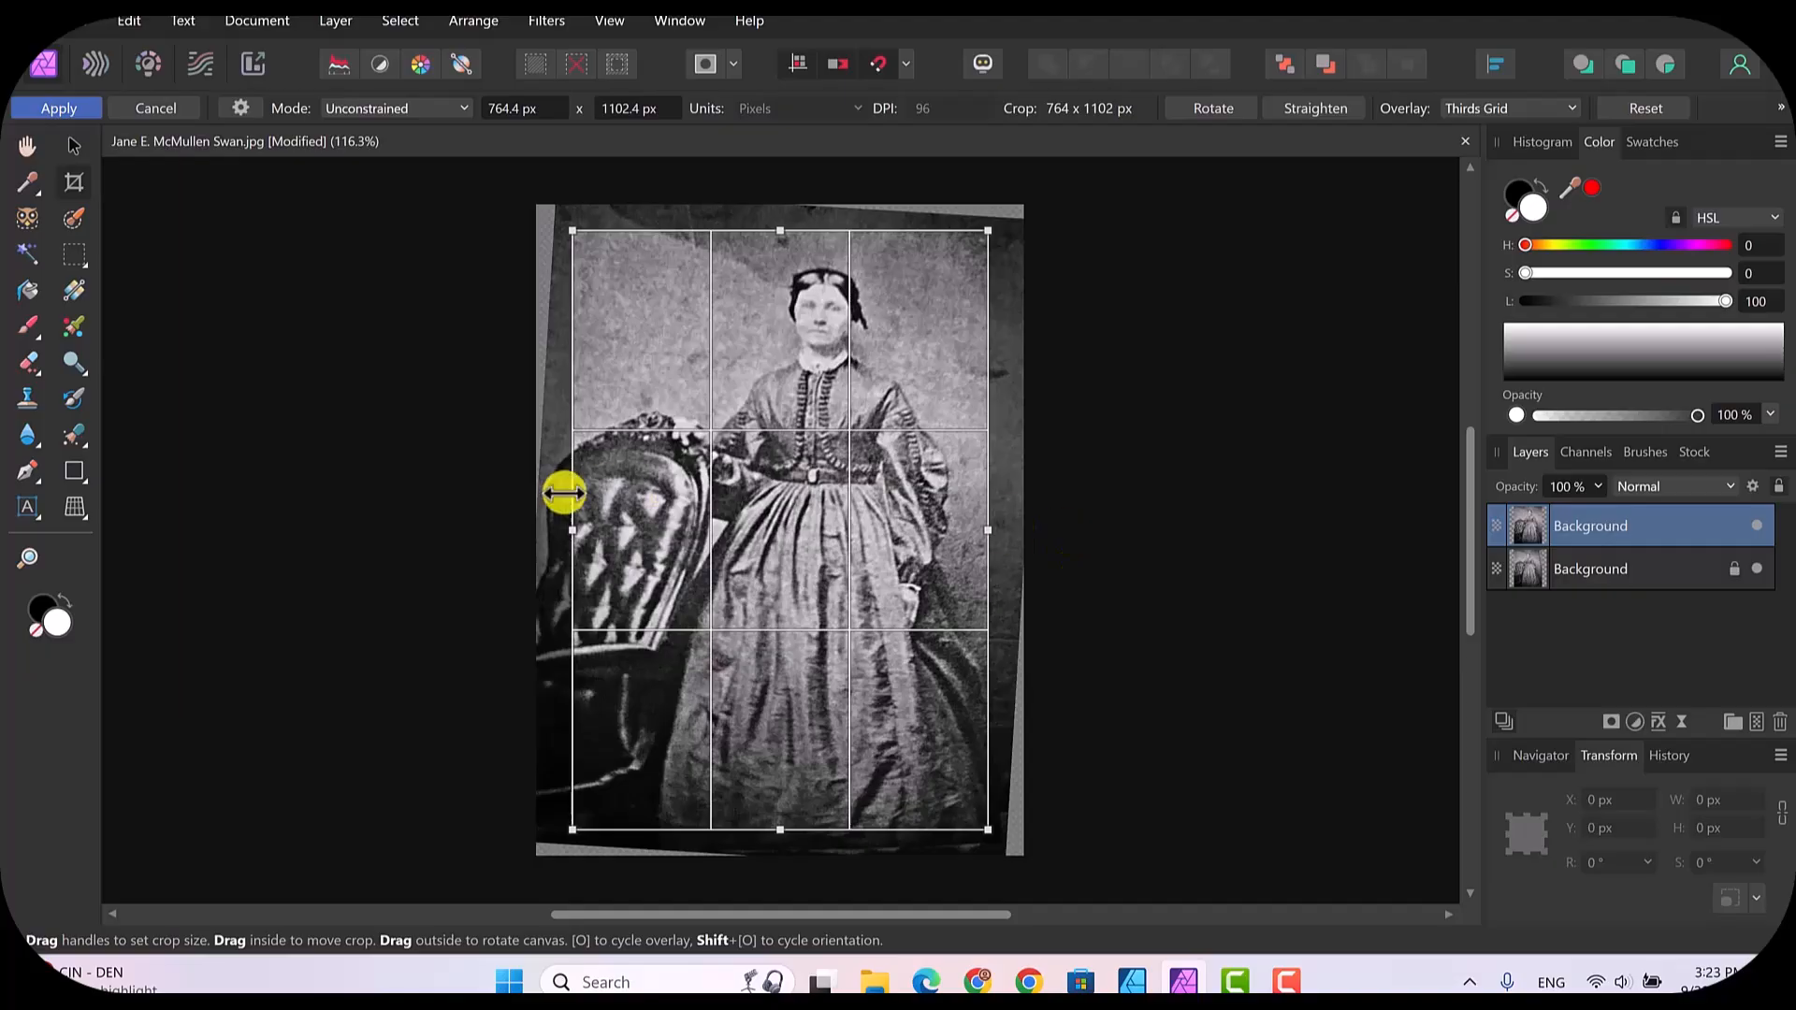
Step: Widen the crop frame on the chair side to about 789 x 1102 px and apply the crop
{"action": "left_click_drag", "start_coordinate": [572, 534], "coordinate": [557, 534]}
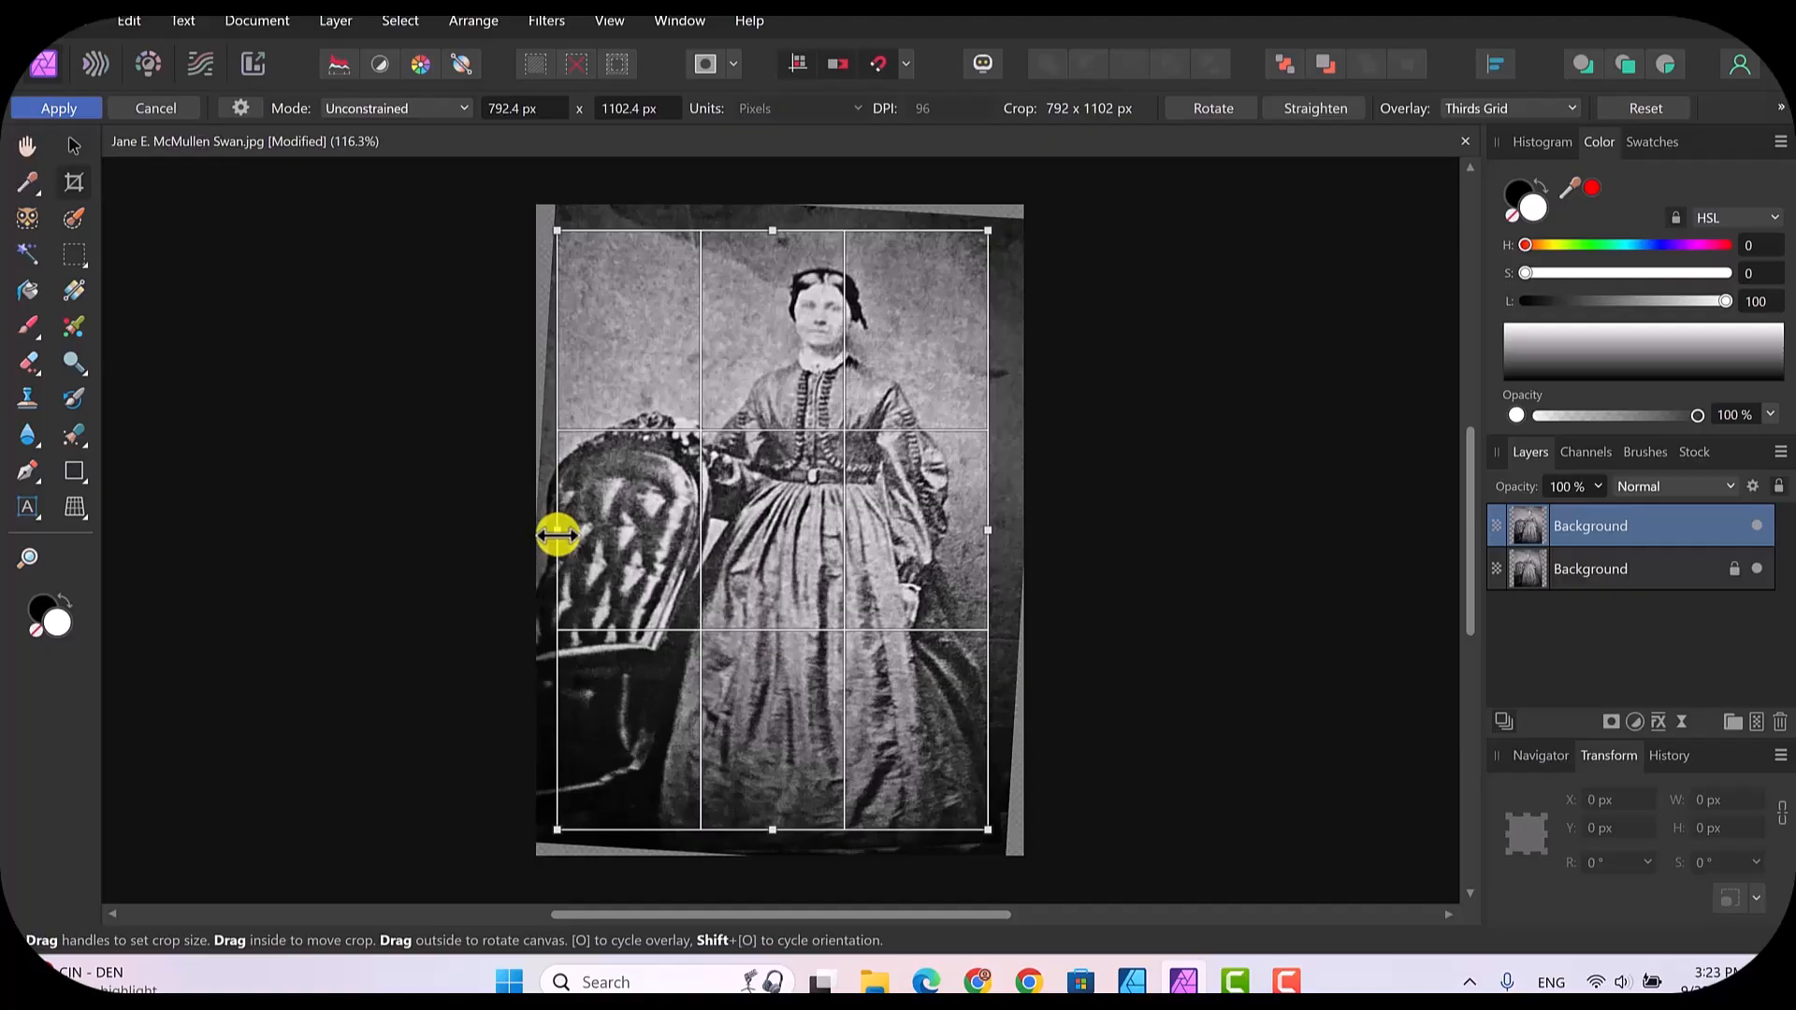
{"action": "left_click_drag", "start_coordinate": [557, 534], "coordinate": [559, 534]}
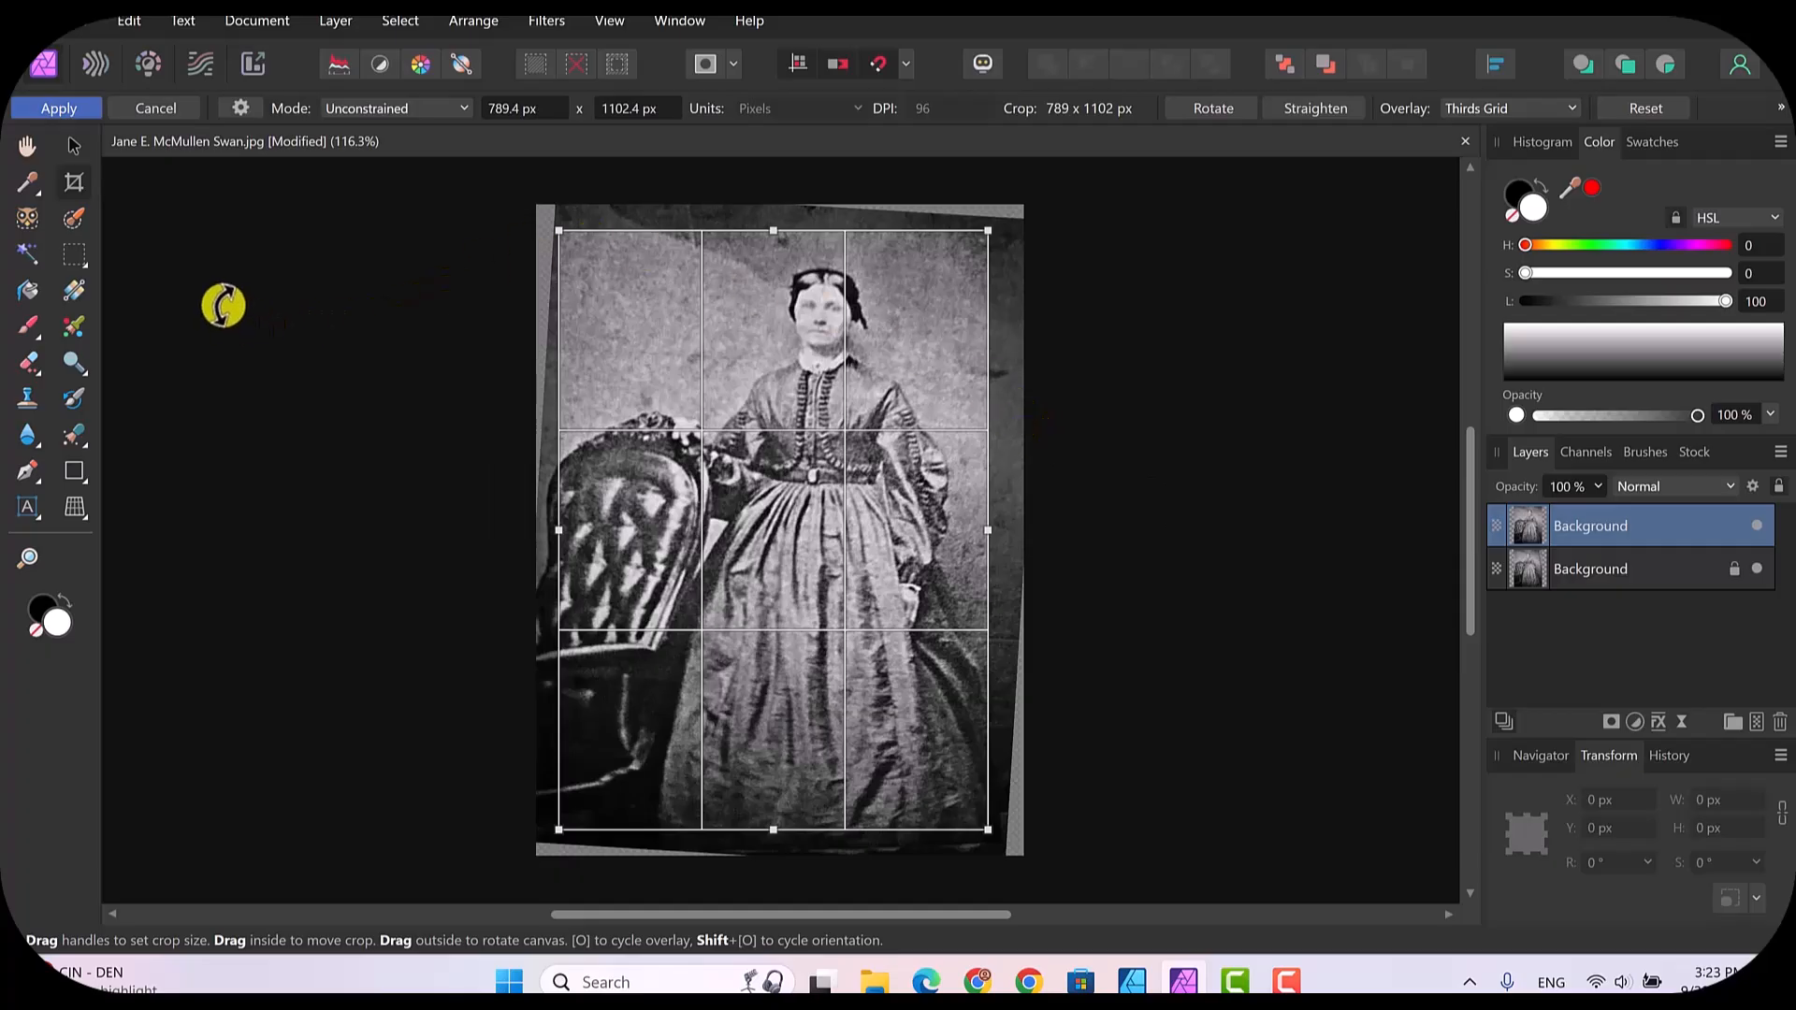
{"action": "left_click", "coordinate": [52, 108]}
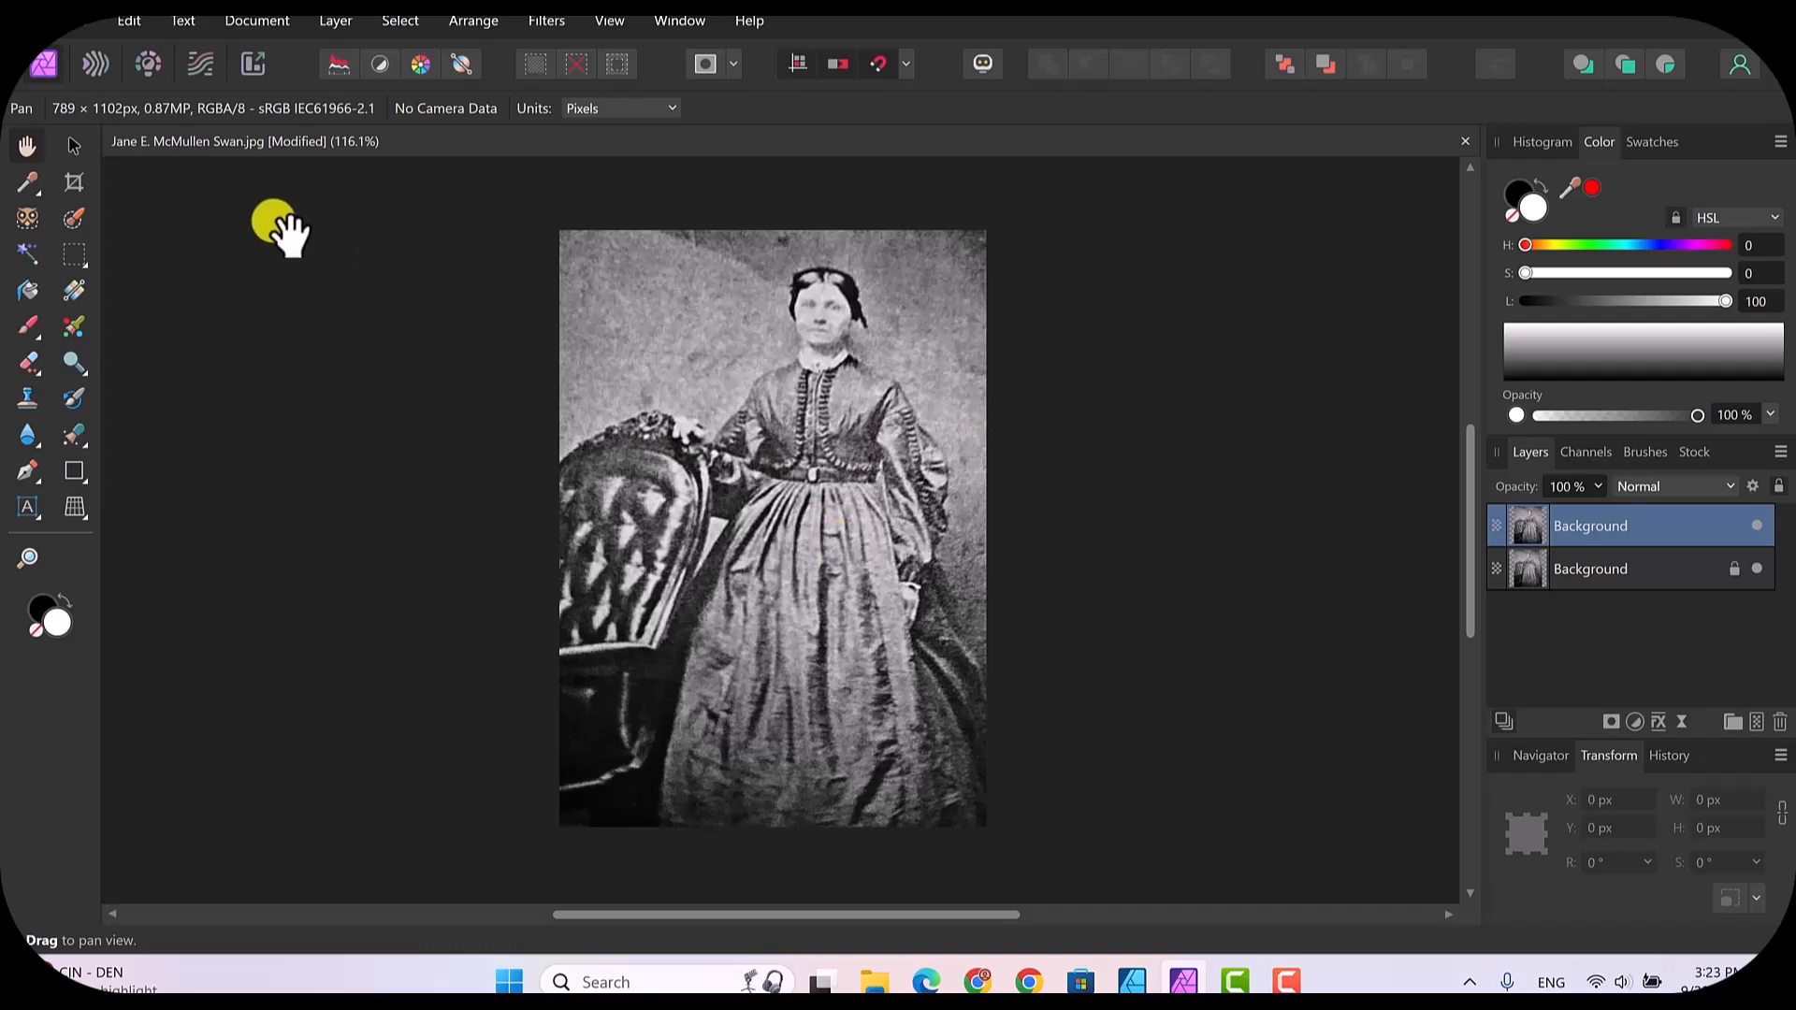
Step: Straighten the photo again along its bottom edge, rotate it slightly anticlockwise, and apply the crop at about 755 x 1078 px
{"action": "left_click", "coordinate": [74, 183]}
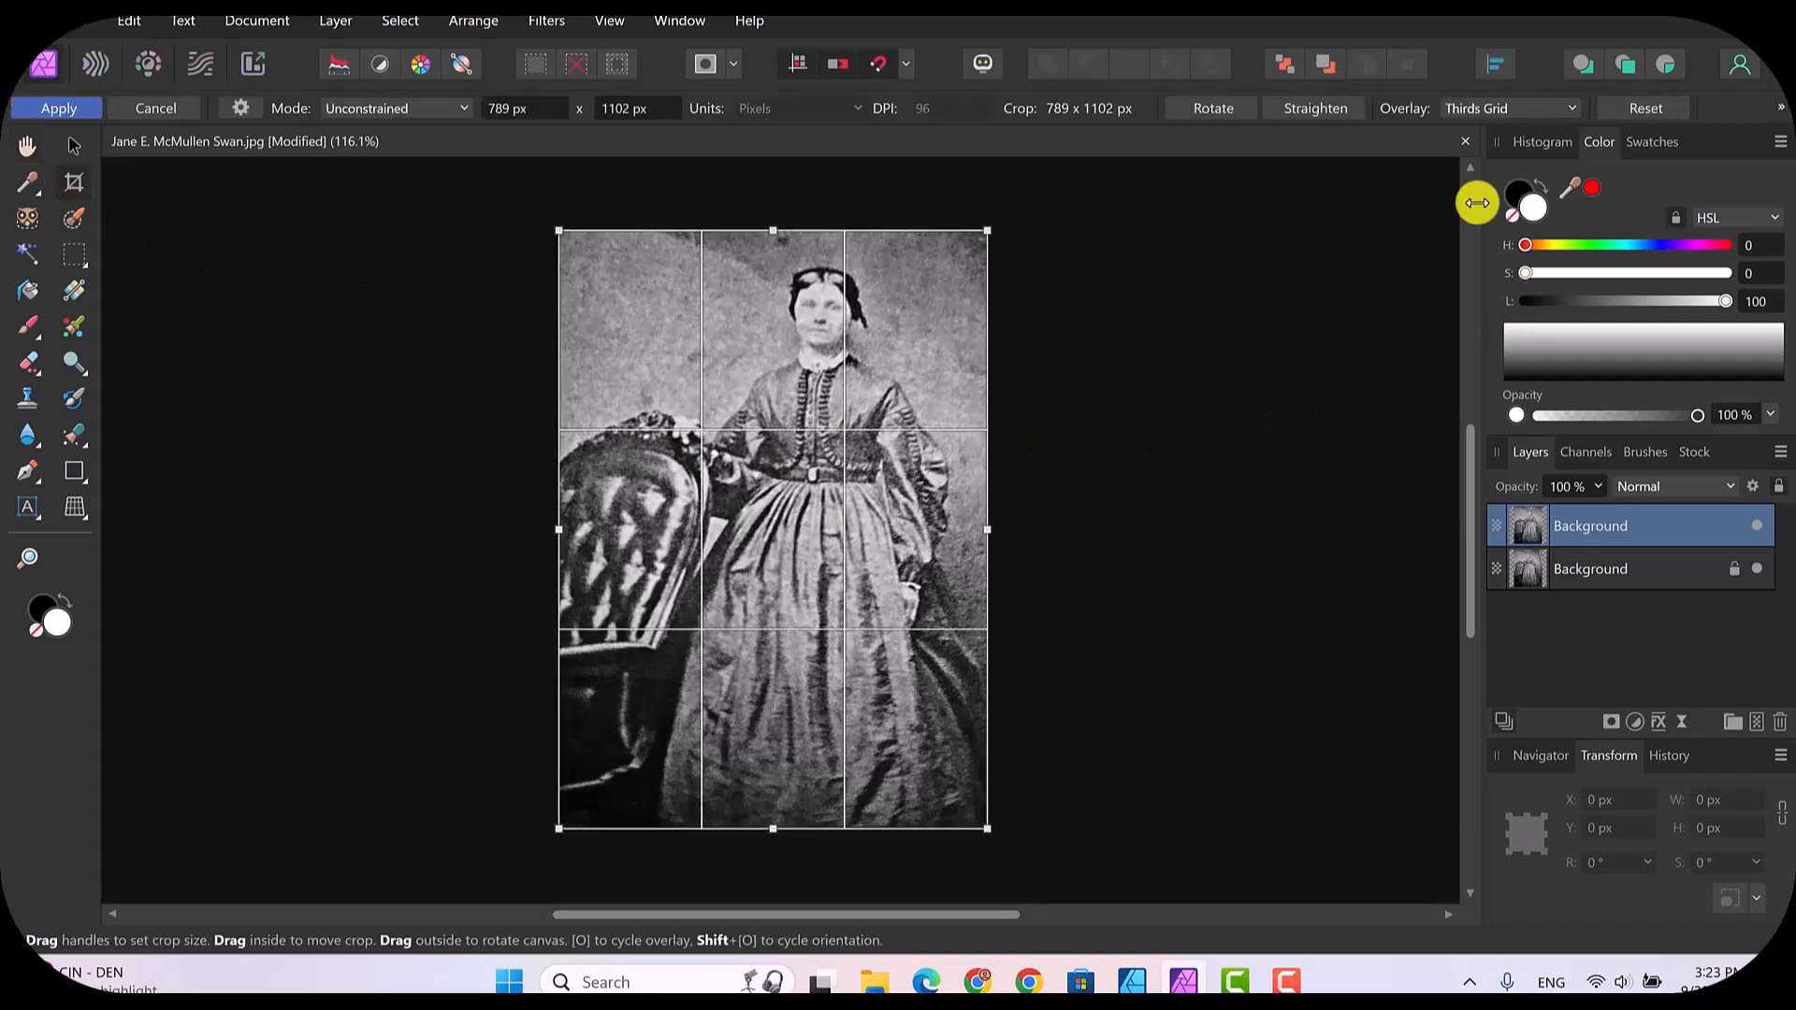
{"action": "left_click", "coordinate": [1316, 109]}
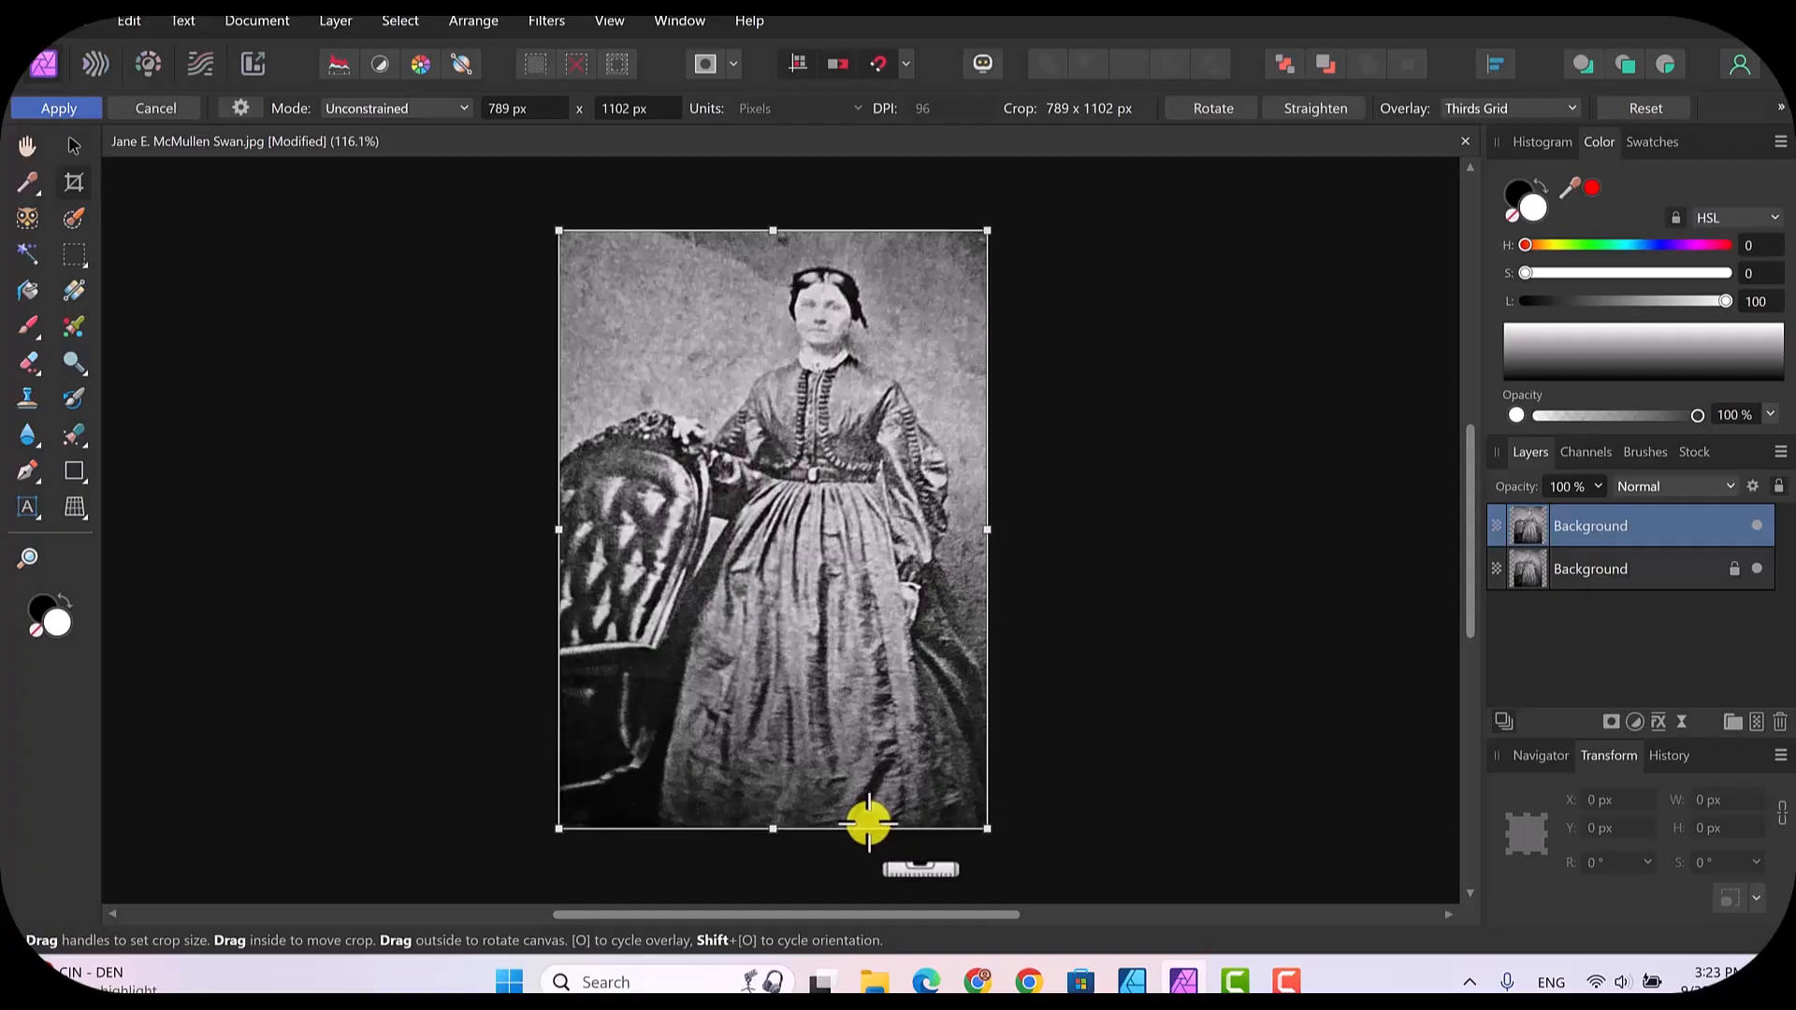
{"action": "left_click_drag", "start_coordinate": [896, 823], "coordinate": [982, 816]}
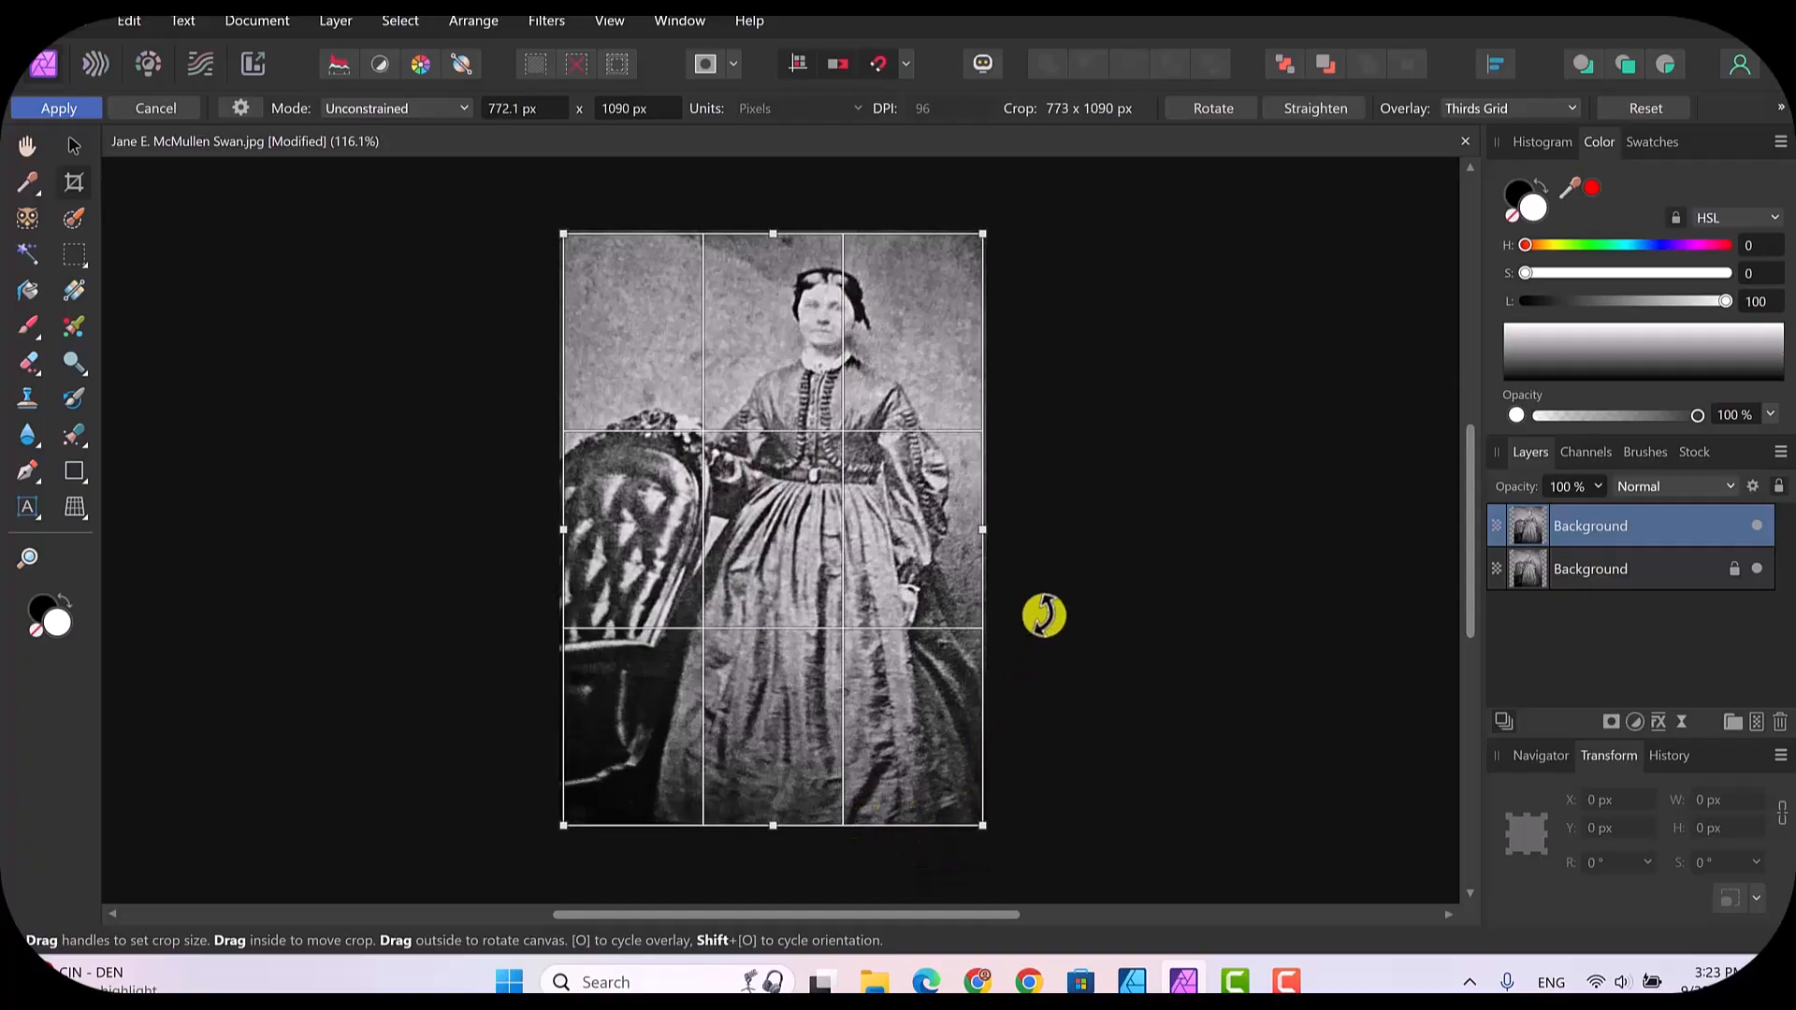
{"action": "left_click_drag", "start_coordinate": [1057, 508], "coordinate": [1054, 495]}
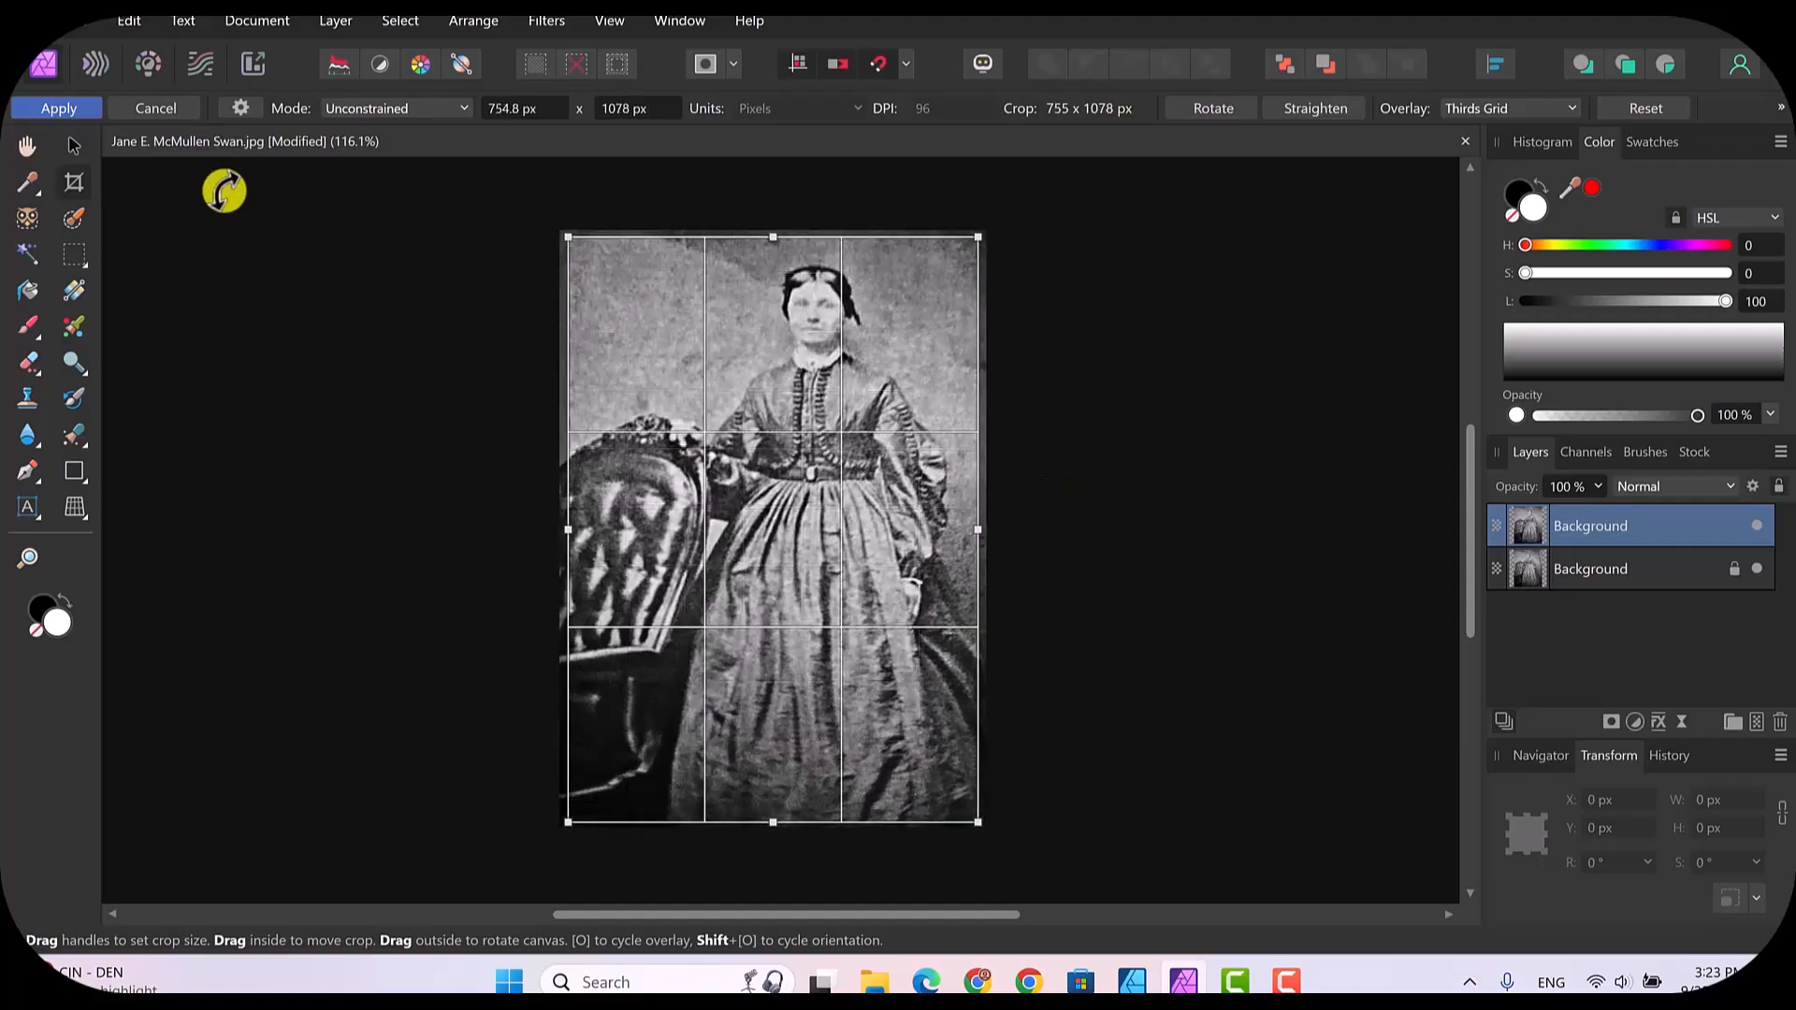
{"action": "left_click", "coordinate": [85, 108]}
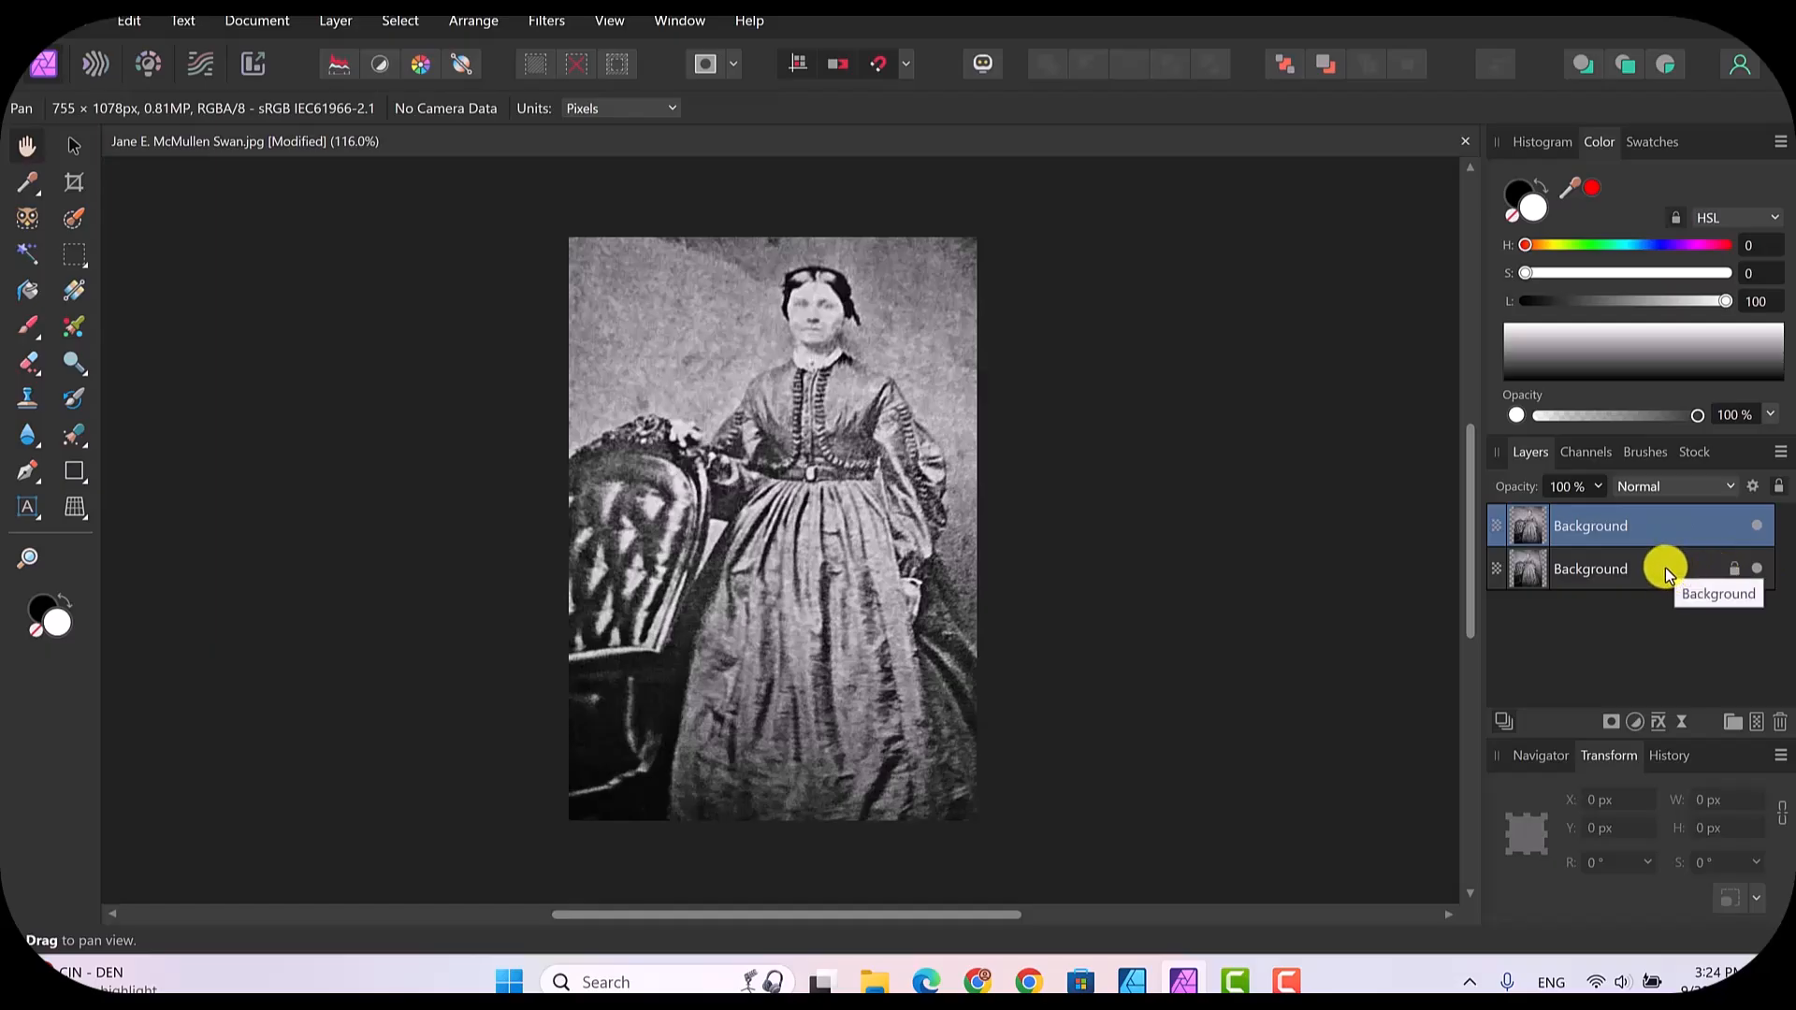
Step: Compare the corrected photo with the original by toggling the upper Background layer's visibility off and on twice
{"action": "left_click", "coordinate": [1758, 527]}
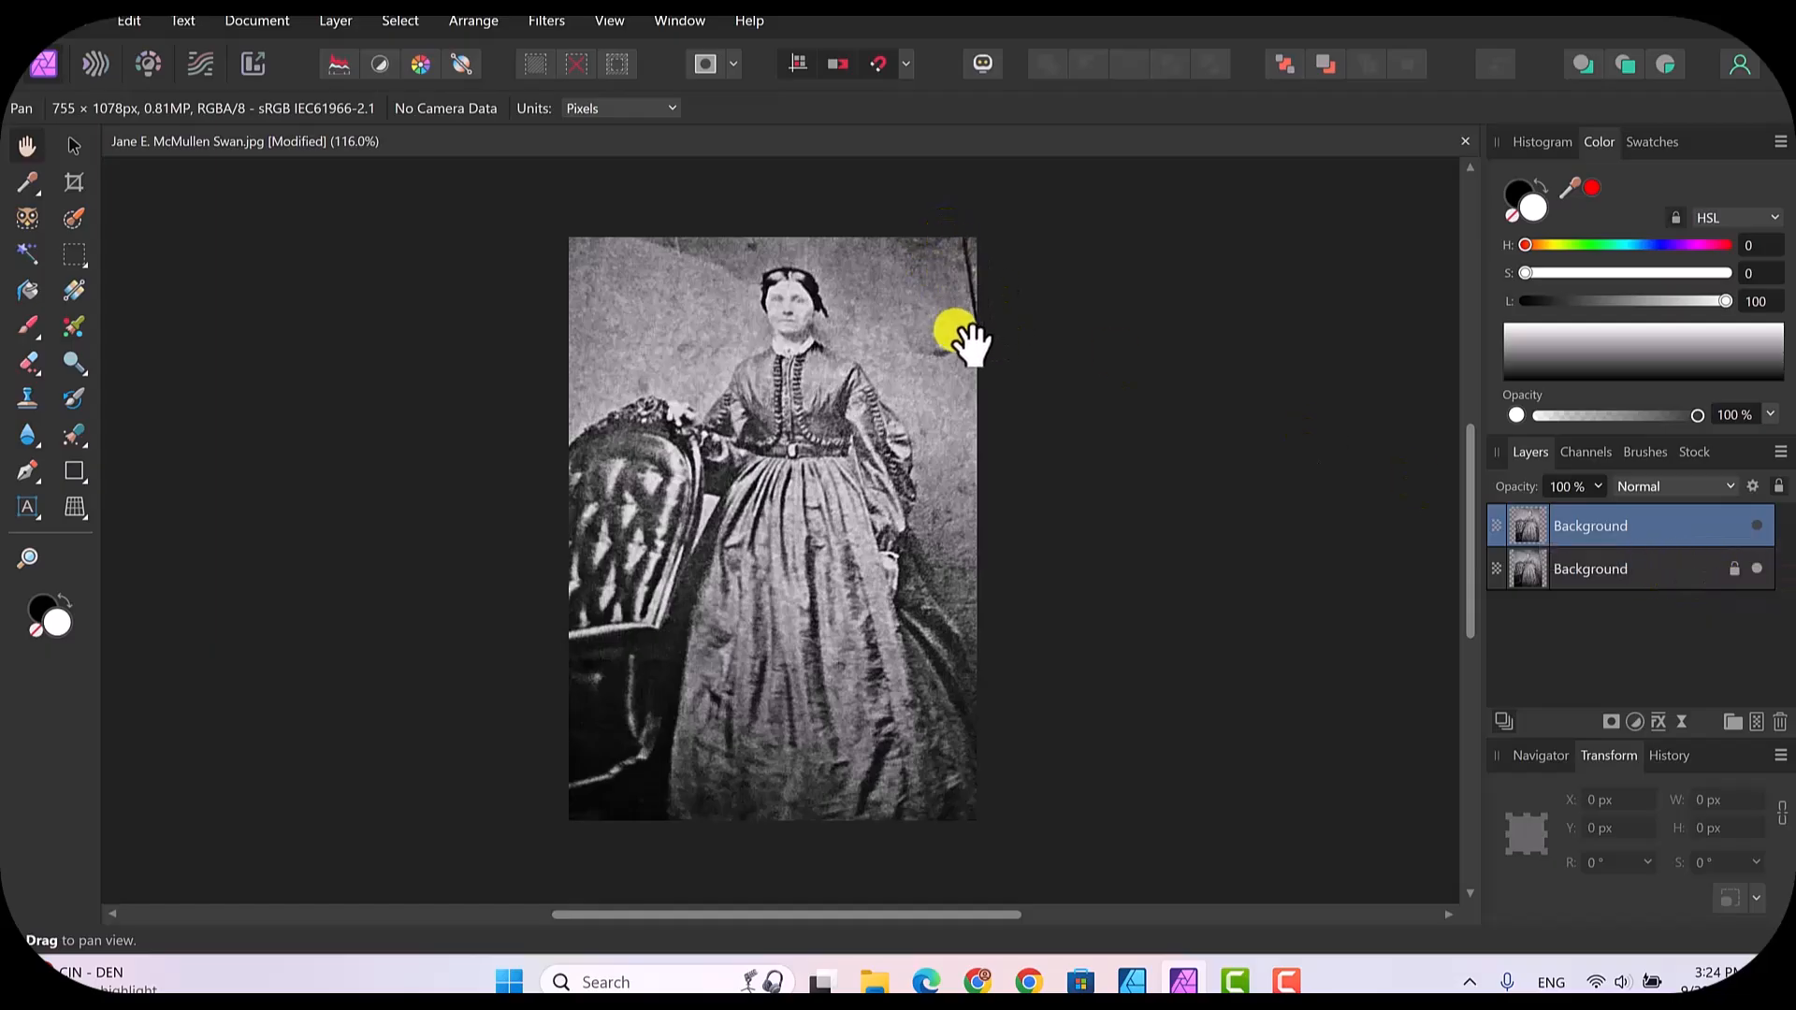
{"action": "left_click", "coordinate": [1756, 527]}
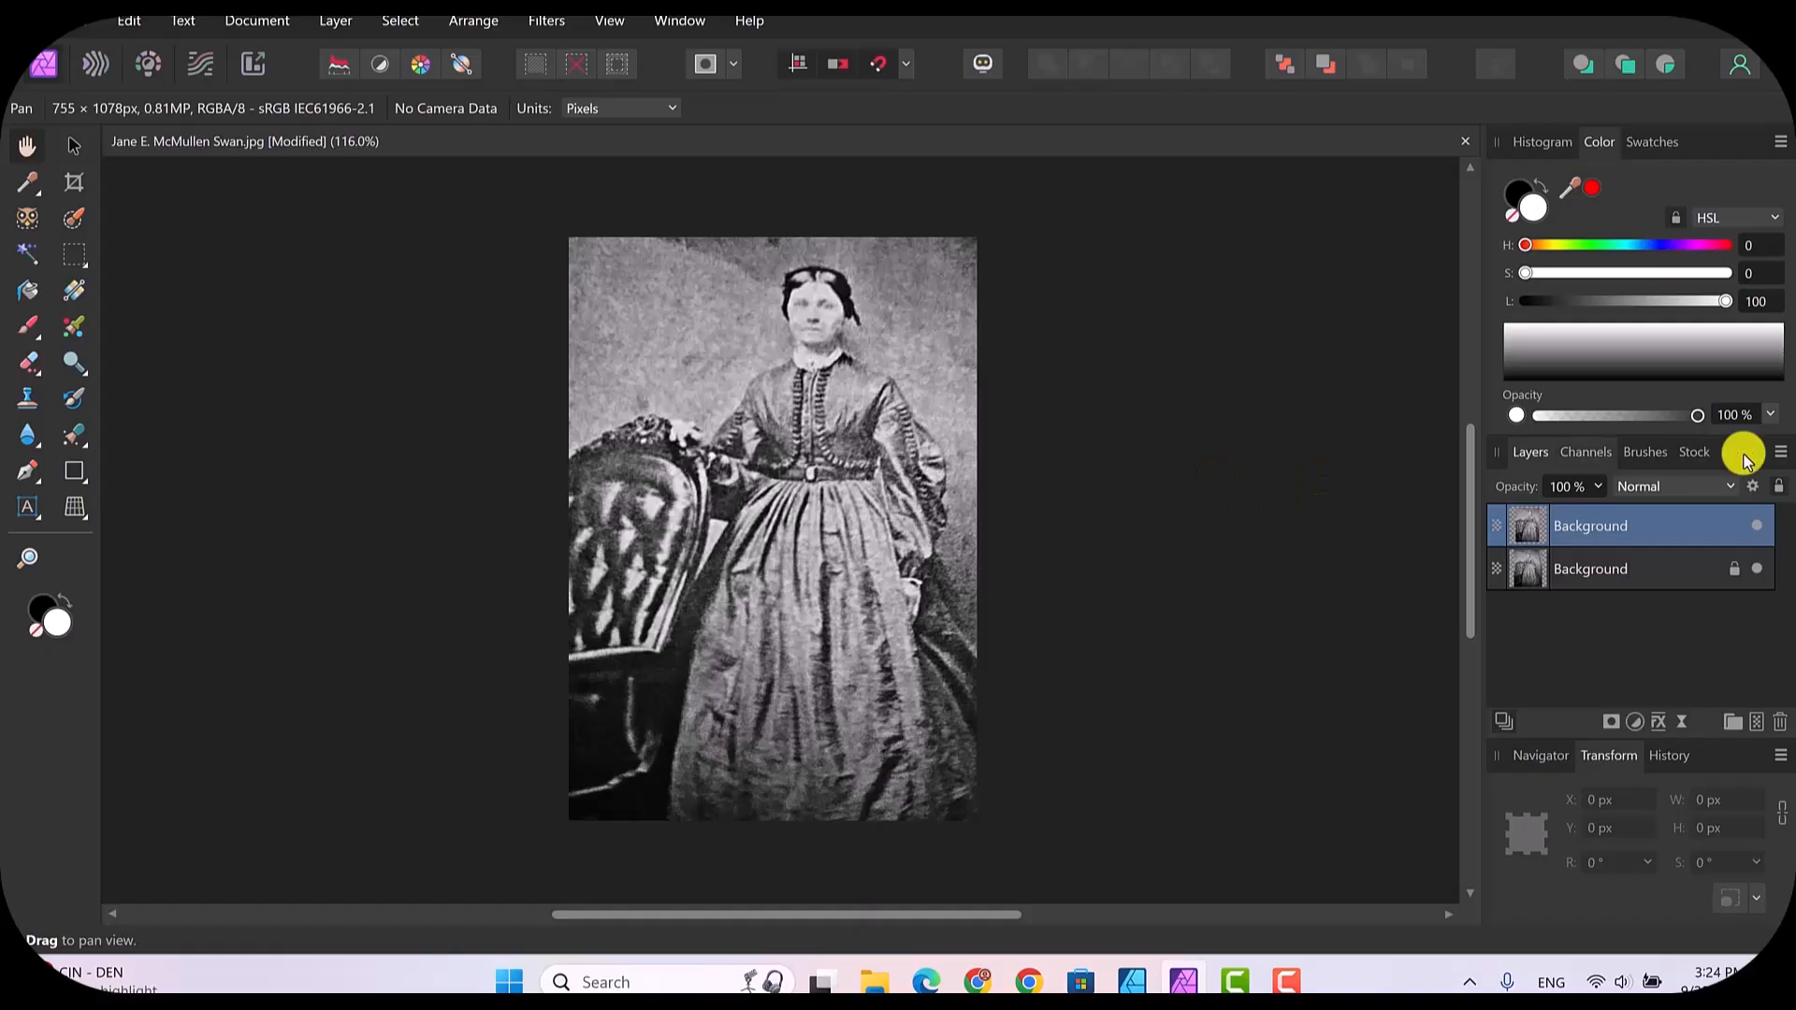
{"action": "left_click", "coordinate": [1758, 528]}
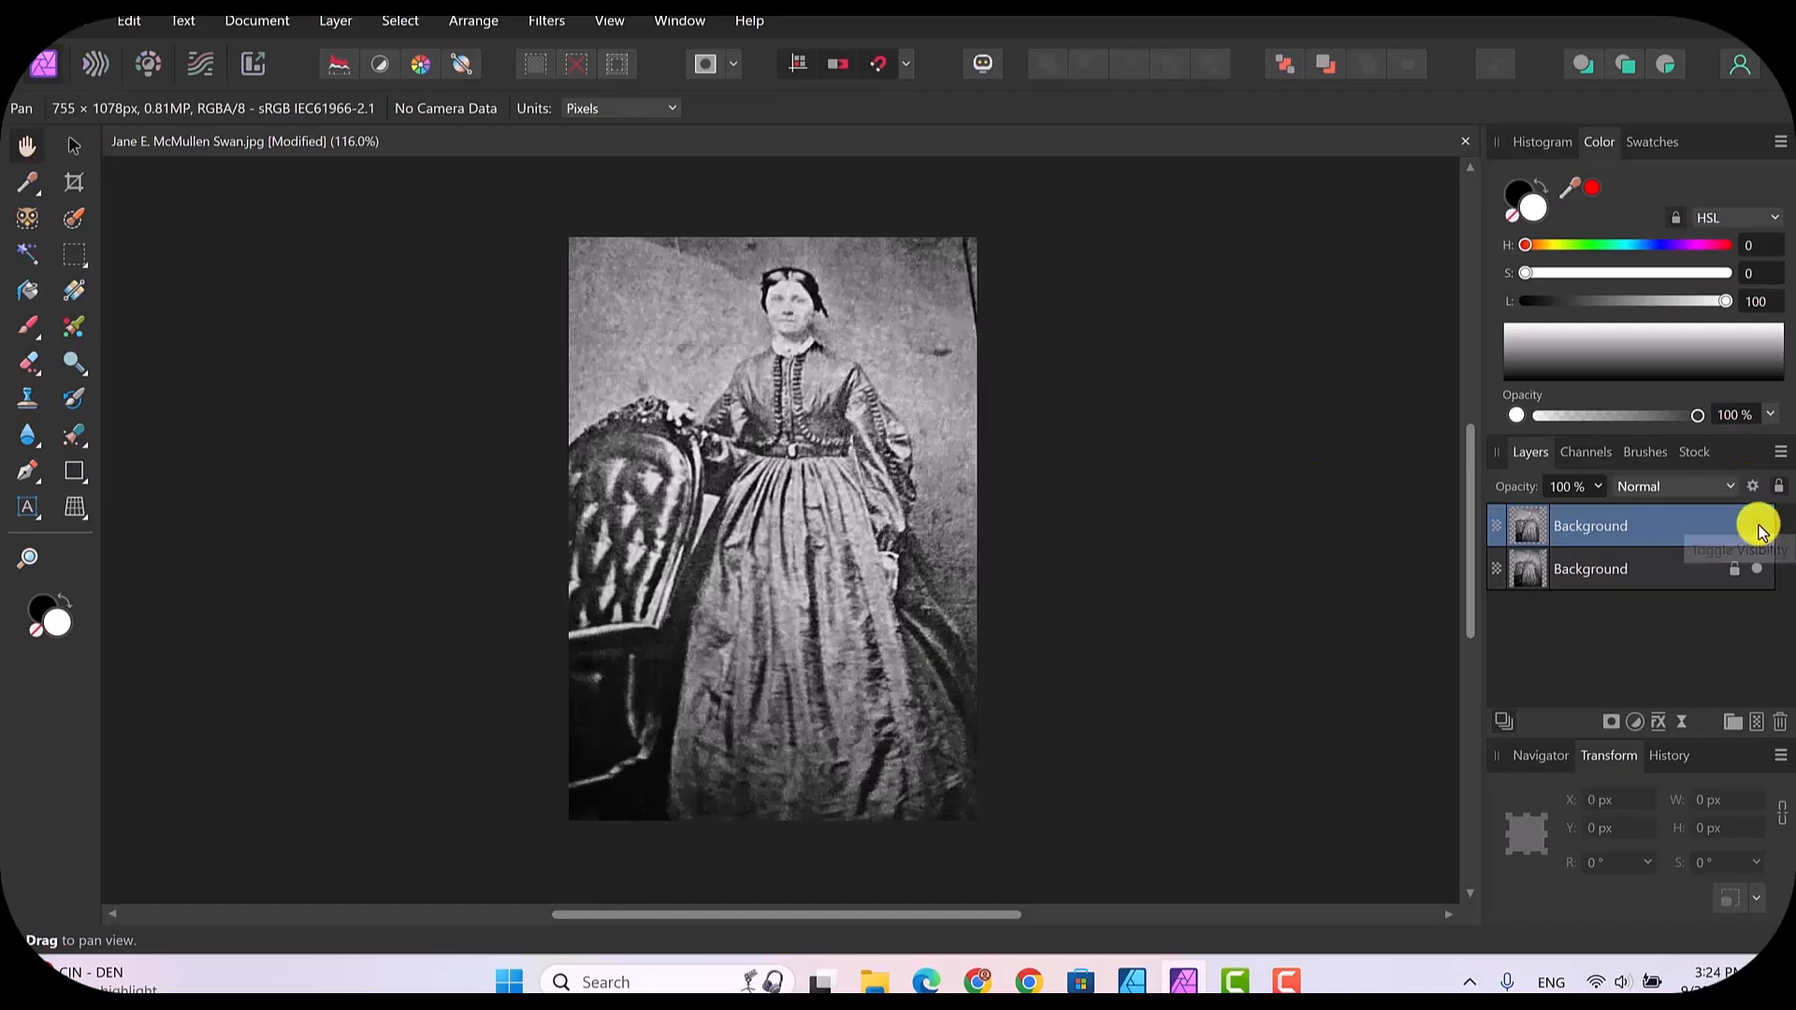
{"action": "left_click", "coordinate": [1758, 527]}
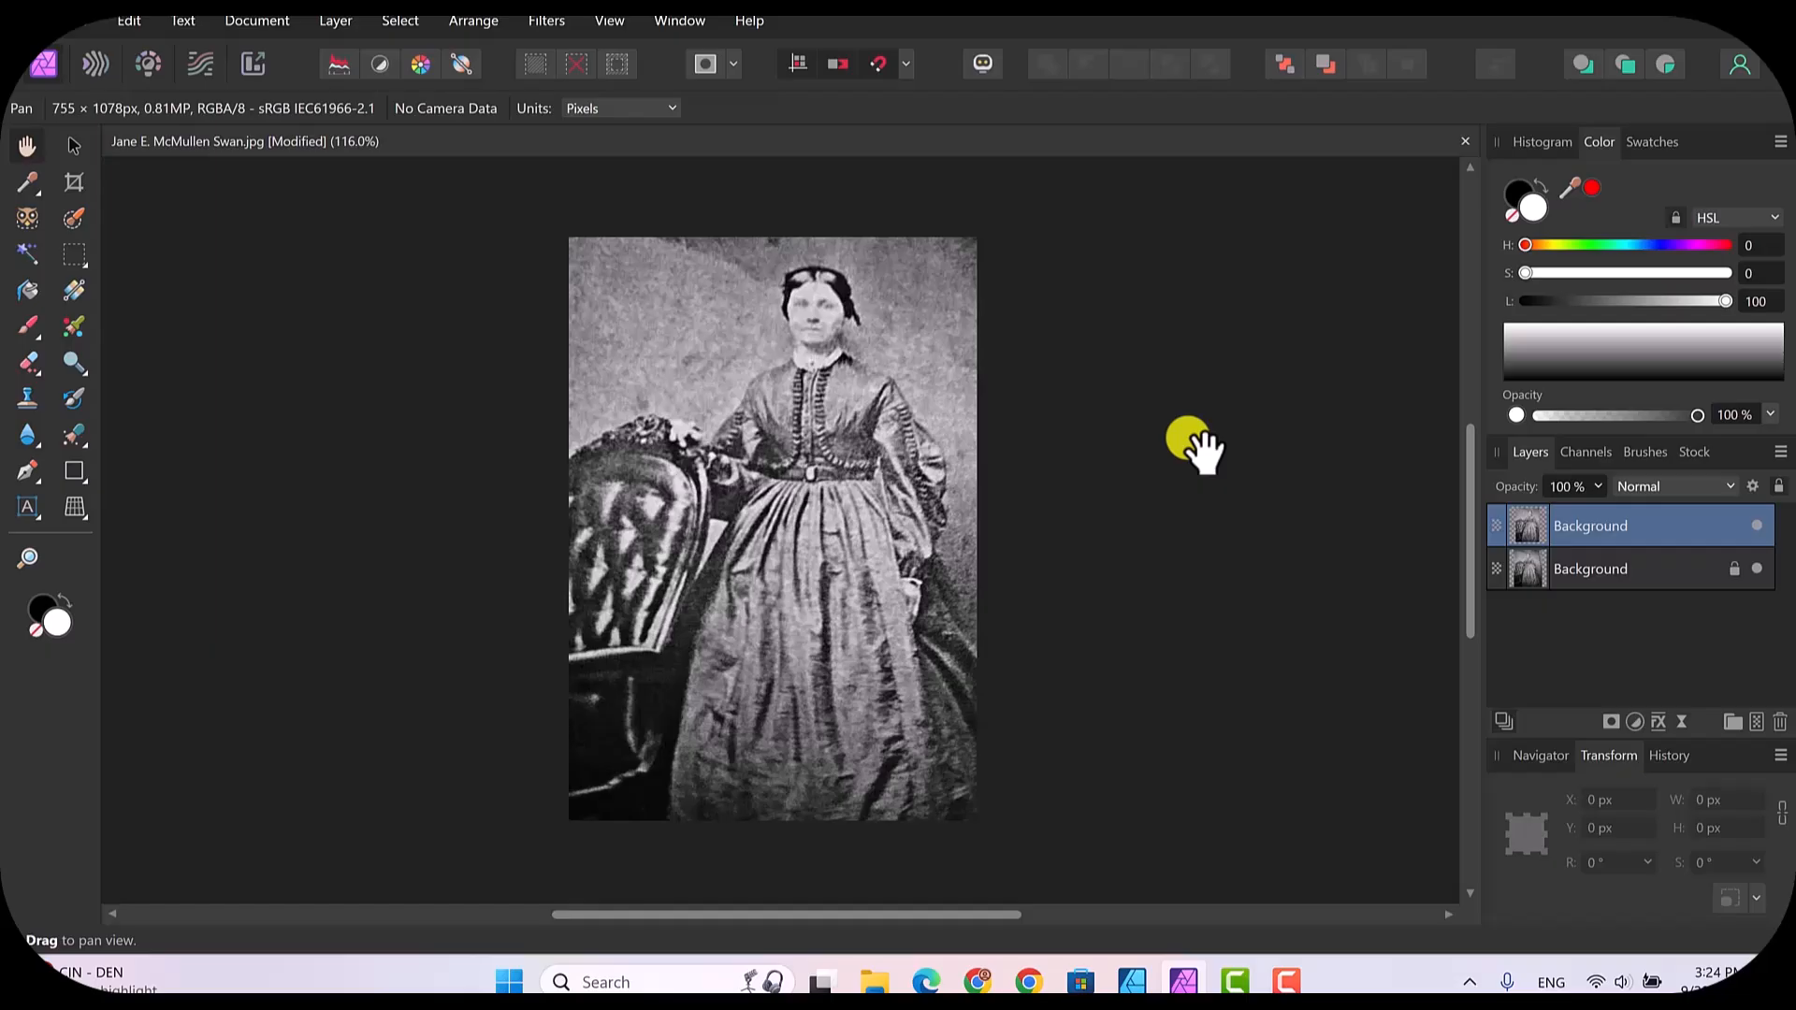
Step: Add a pixel layer and inpaint the blemishes at the photo's upper edge and beside the woman's head with a 28 px Inpainting Brush
{"action": "left_click", "coordinate": [1757, 722]}
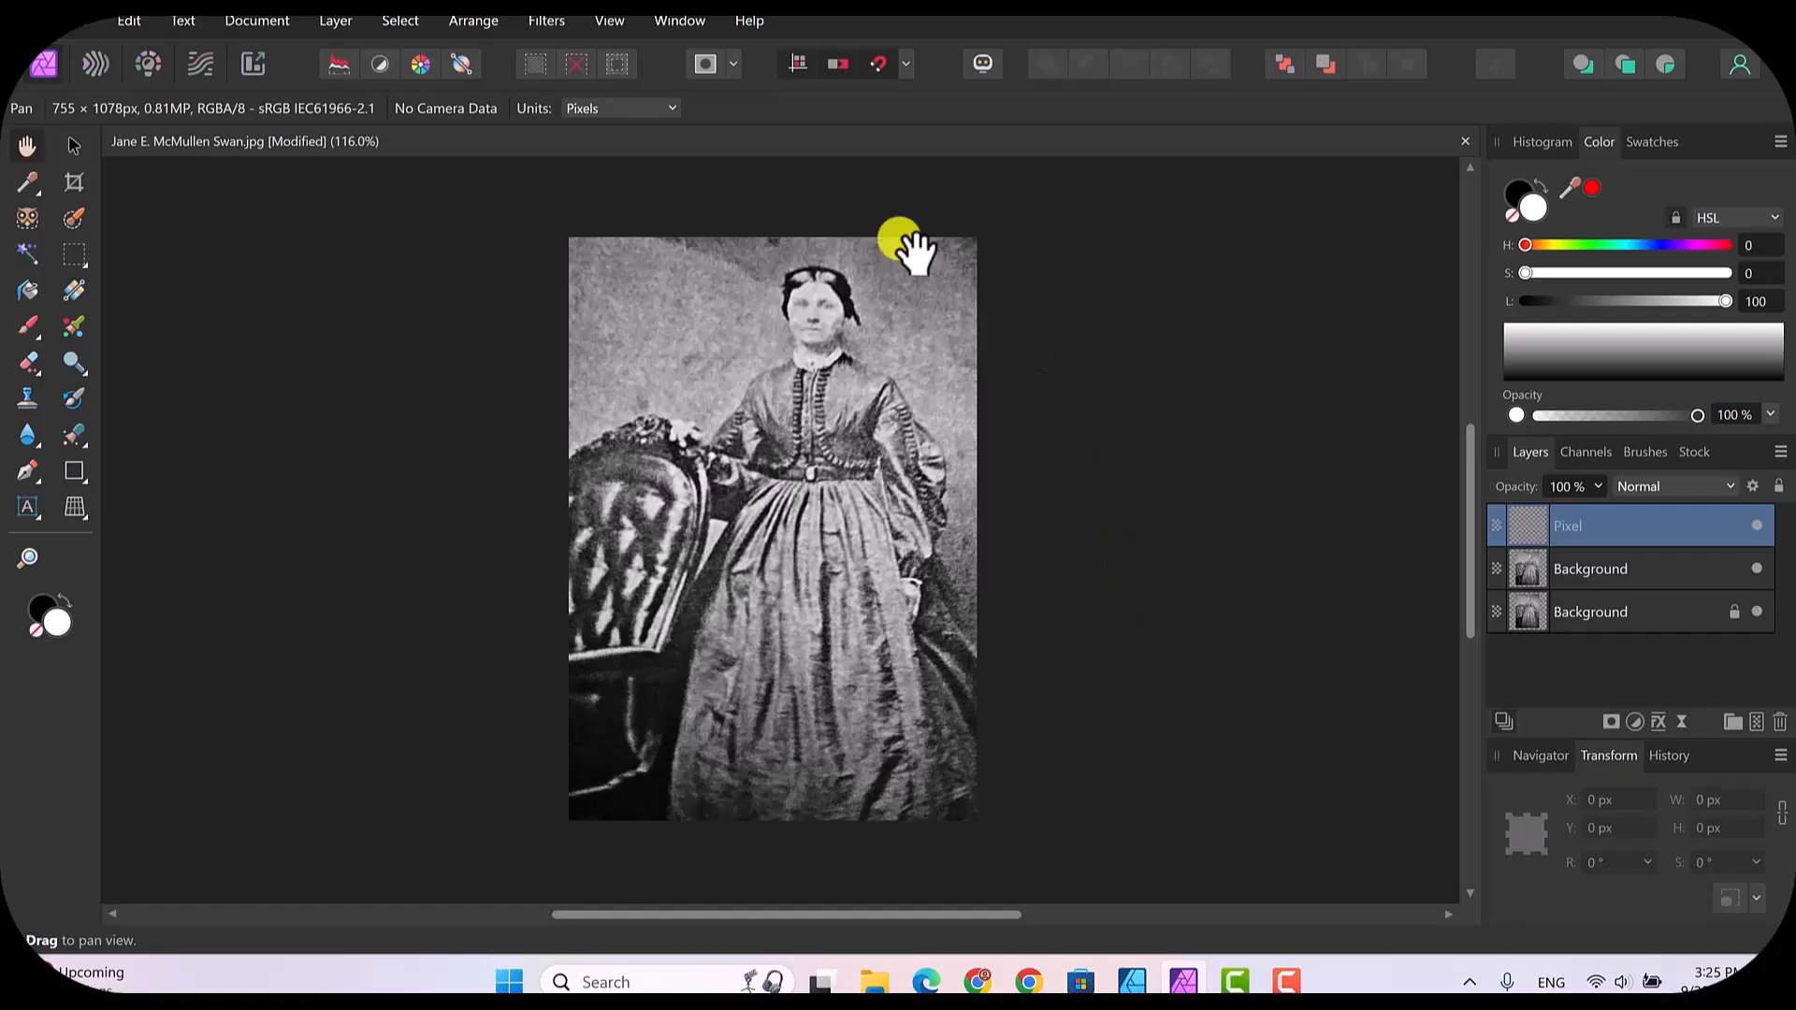
{"action": "left_click", "coordinate": [85, 449]}
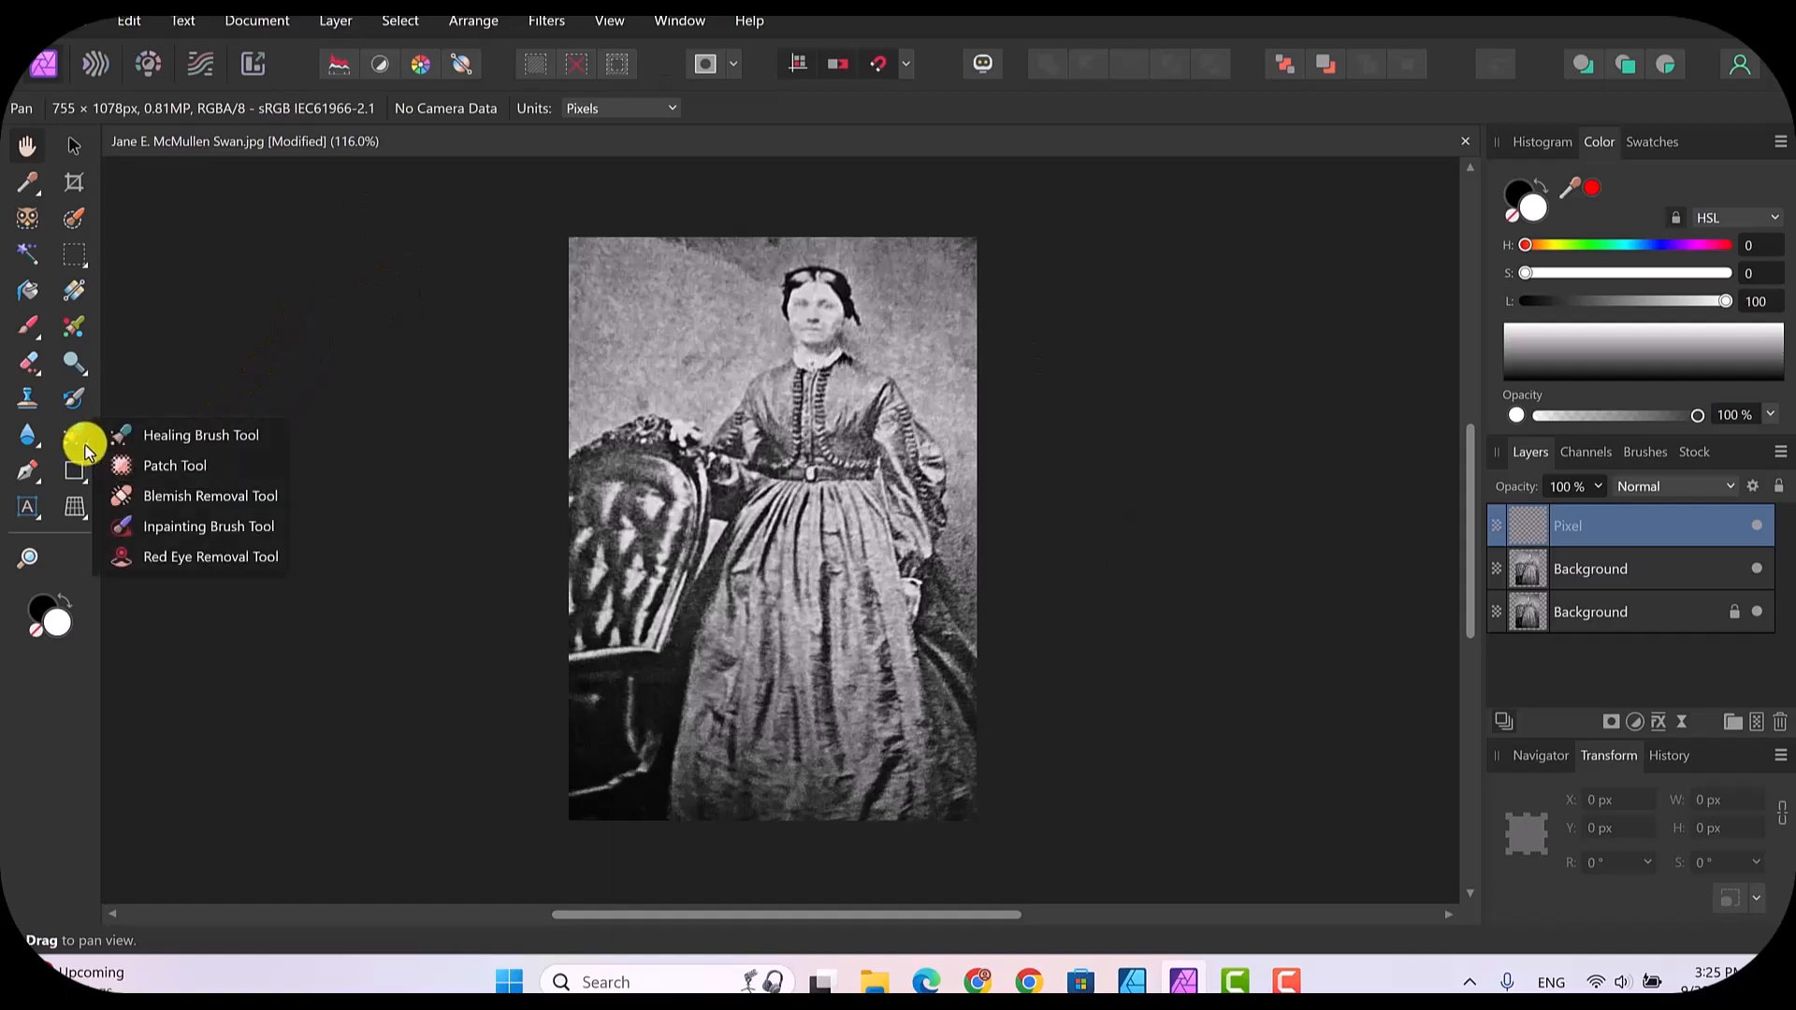
{"action": "left_click", "coordinate": [192, 526]}
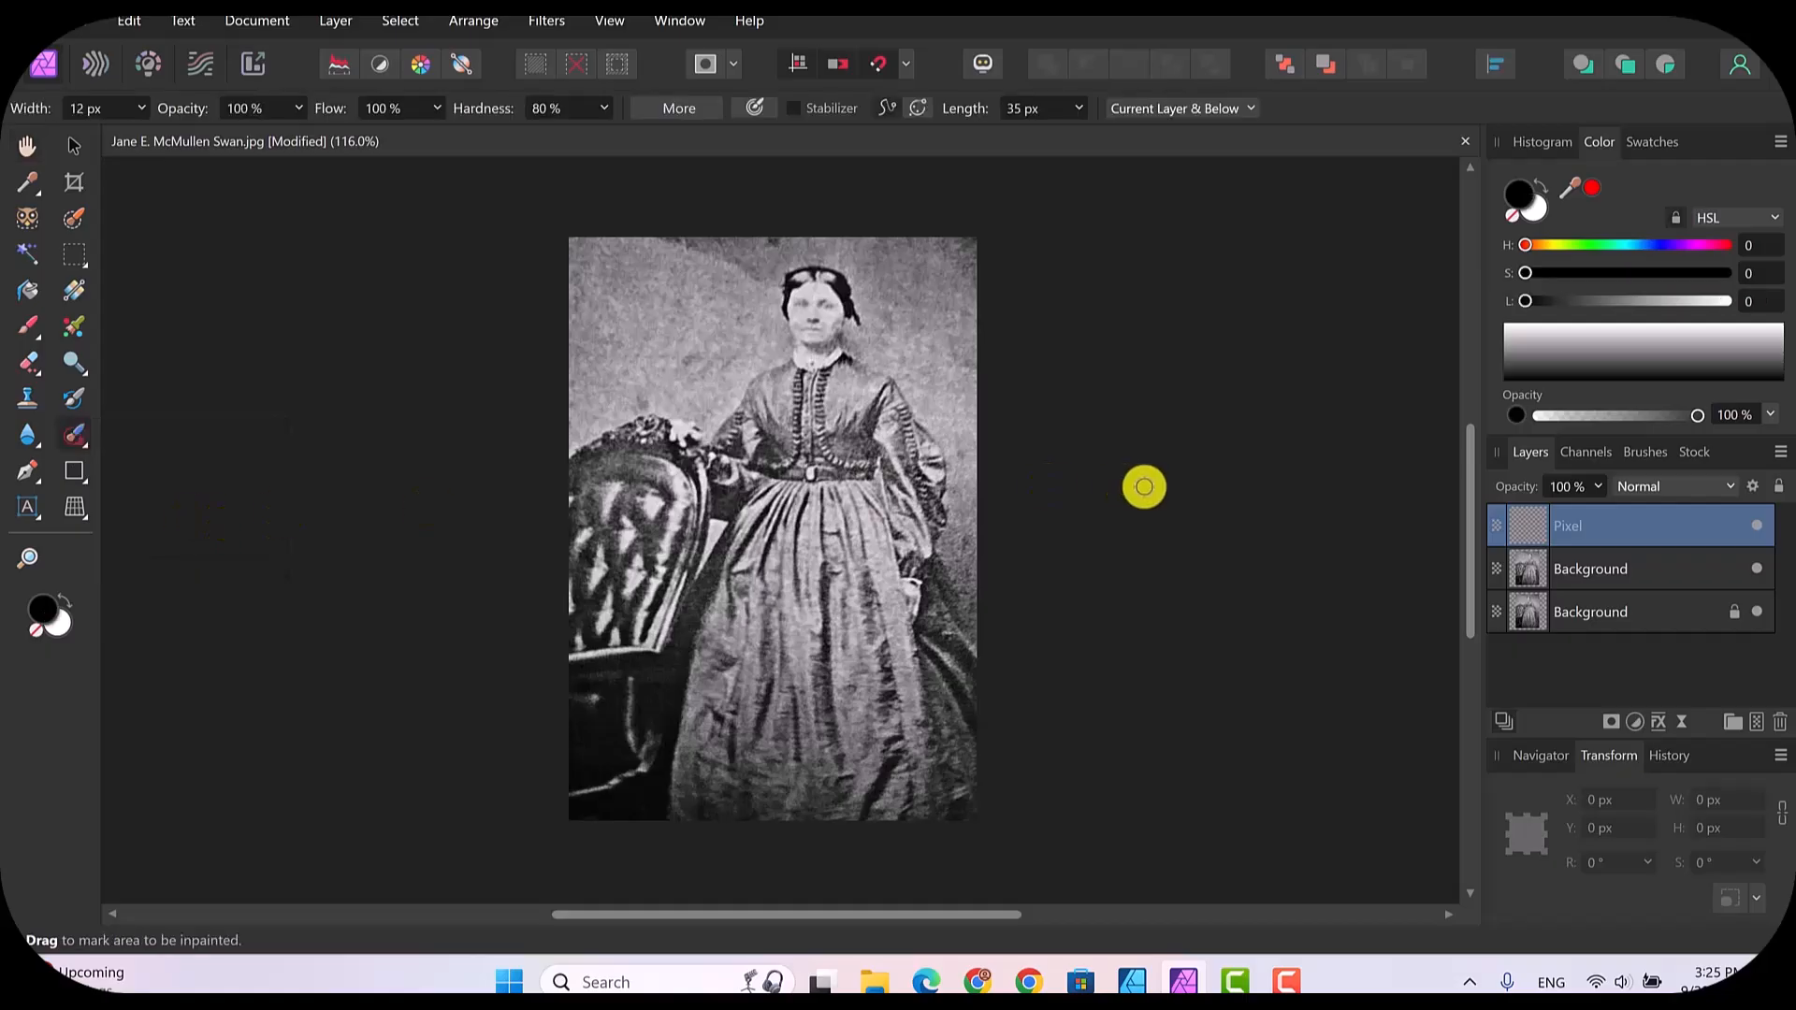
{"action": "key", "text": "ctrl+plus"}
{"action": "key", "text": "ctrl+plus"}
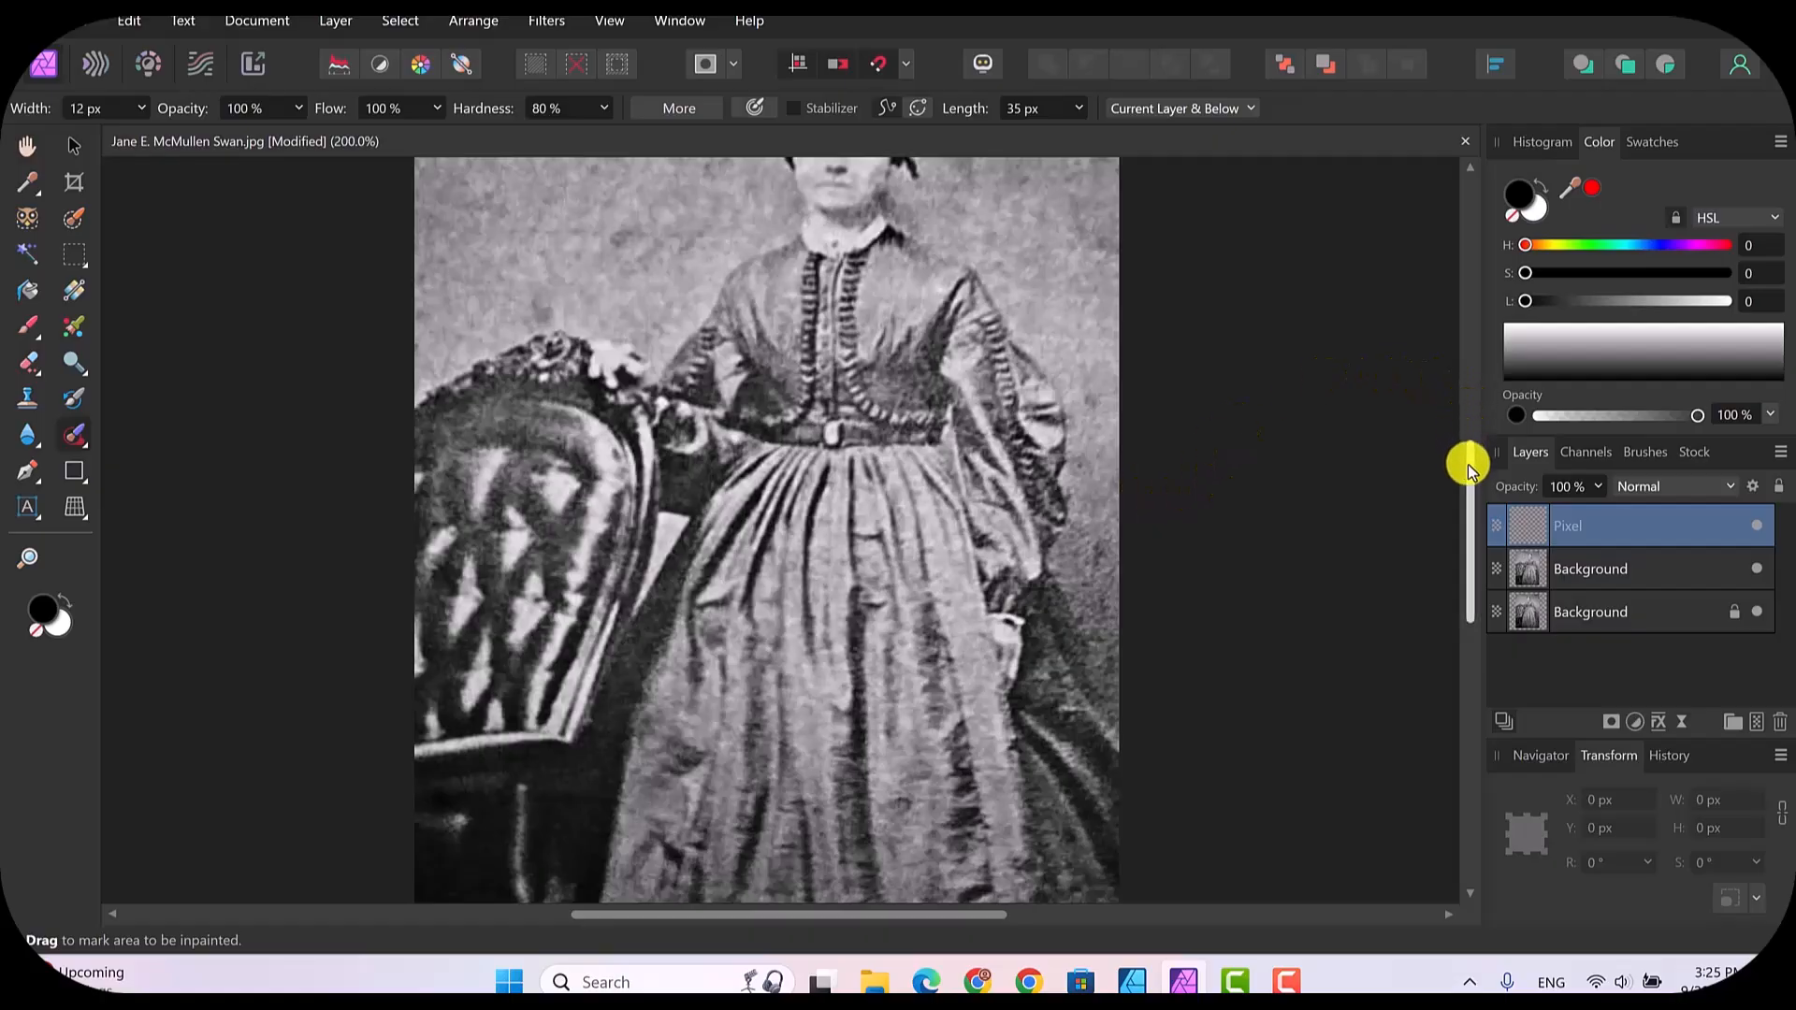
{"action": "left_click_drag", "start_coordinate": [1469, 463], "coordinate": [1459, 356]}
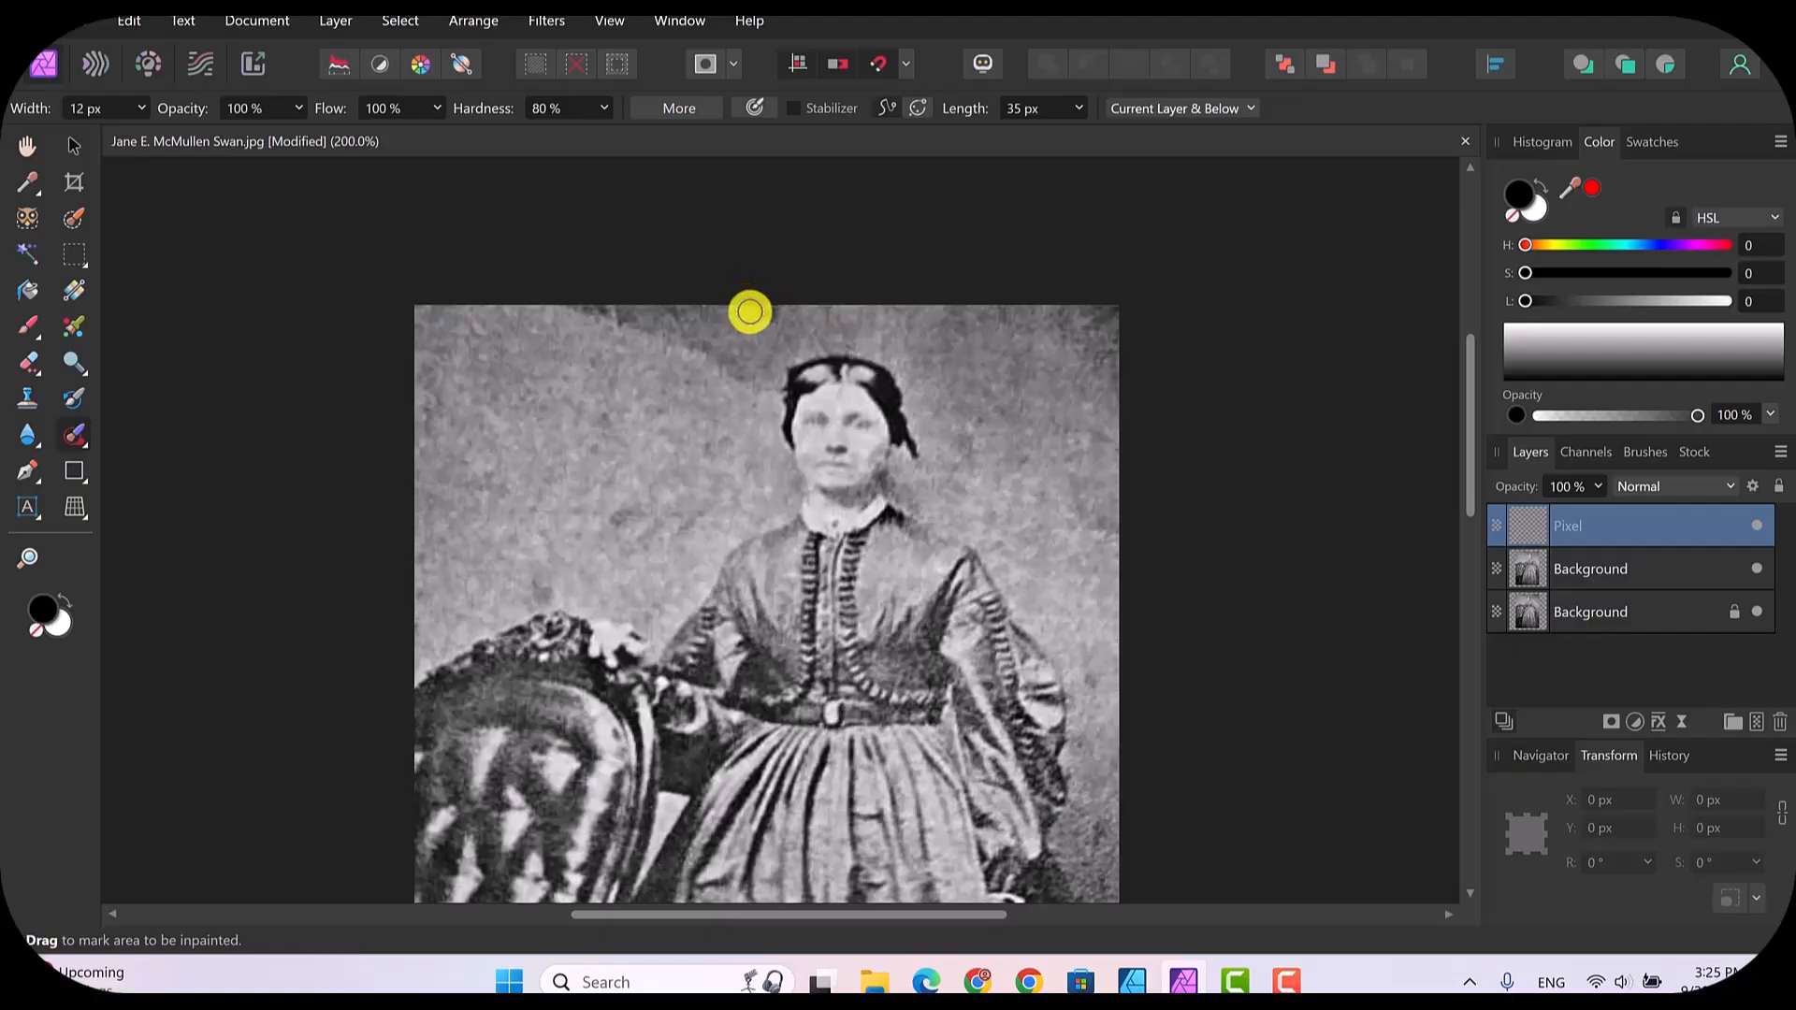
{"action": "key", "text": "bracketright"}
{"action": "key", "text": "bracketright"}
{"action": "key", "text": "bracketright"}
{"action": "key", "text": "bracketright"}
{"action": "key", "text": "bracketright"}
{"action": "key", "text": "bracketright"}
{"action": "key", "text": "bracketright"}
{"action": "key", "text": "bracketright"}
{"action": "key", "text": "bracketright"}
{"action": "mouse_move", "coordinate": [762, 315]}
{"action": "left_mouse_down"}
{"action": "mouse_move", "coordinate": [778, 313]}
{"action": "mouse_move", "coordinate": [762, 313]}
{"action": "left_mouse_up"}
{"action": "left_click_drag", "start_coordinate": [959, 441], "coordinate": [964, 474]}
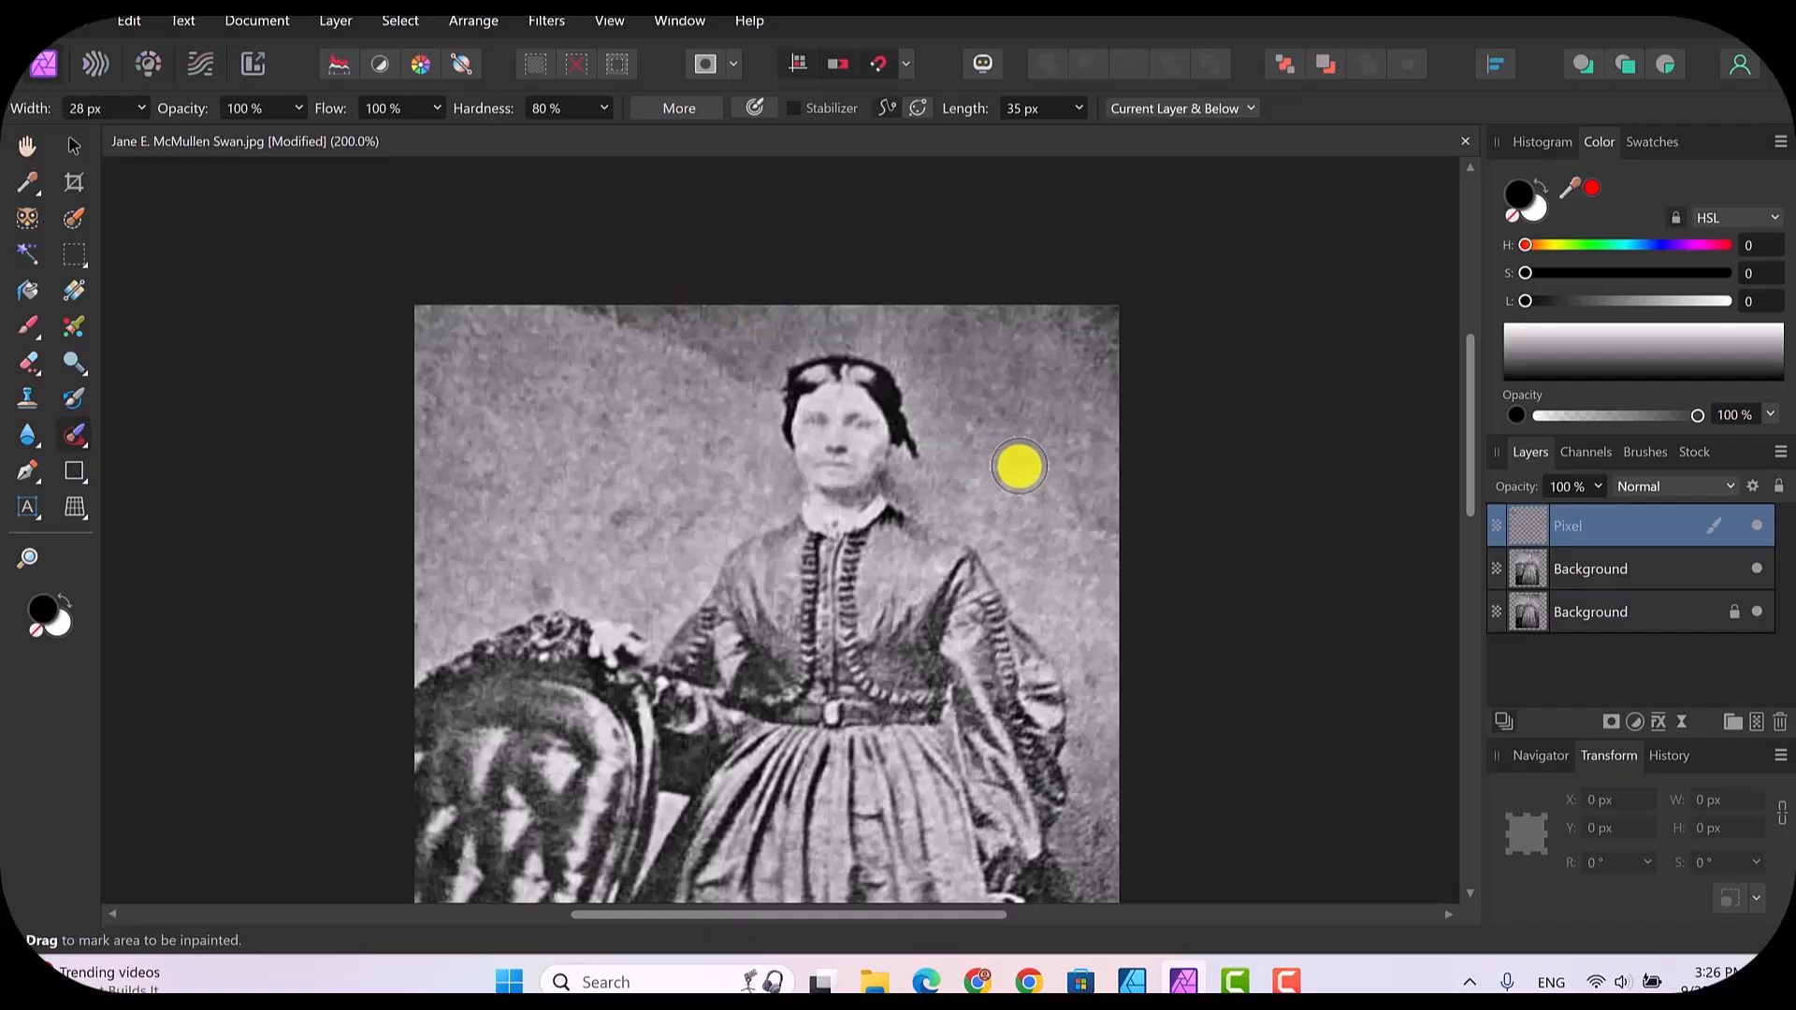
Step: Inpaint the blemishes in the backdrop above the chair and along the photo's right edge beside the woman's shoulder and sleeve
{"action": "left_click_drag", "start_coordinate": [1095, 517], "coordinate": [1112, 531]}
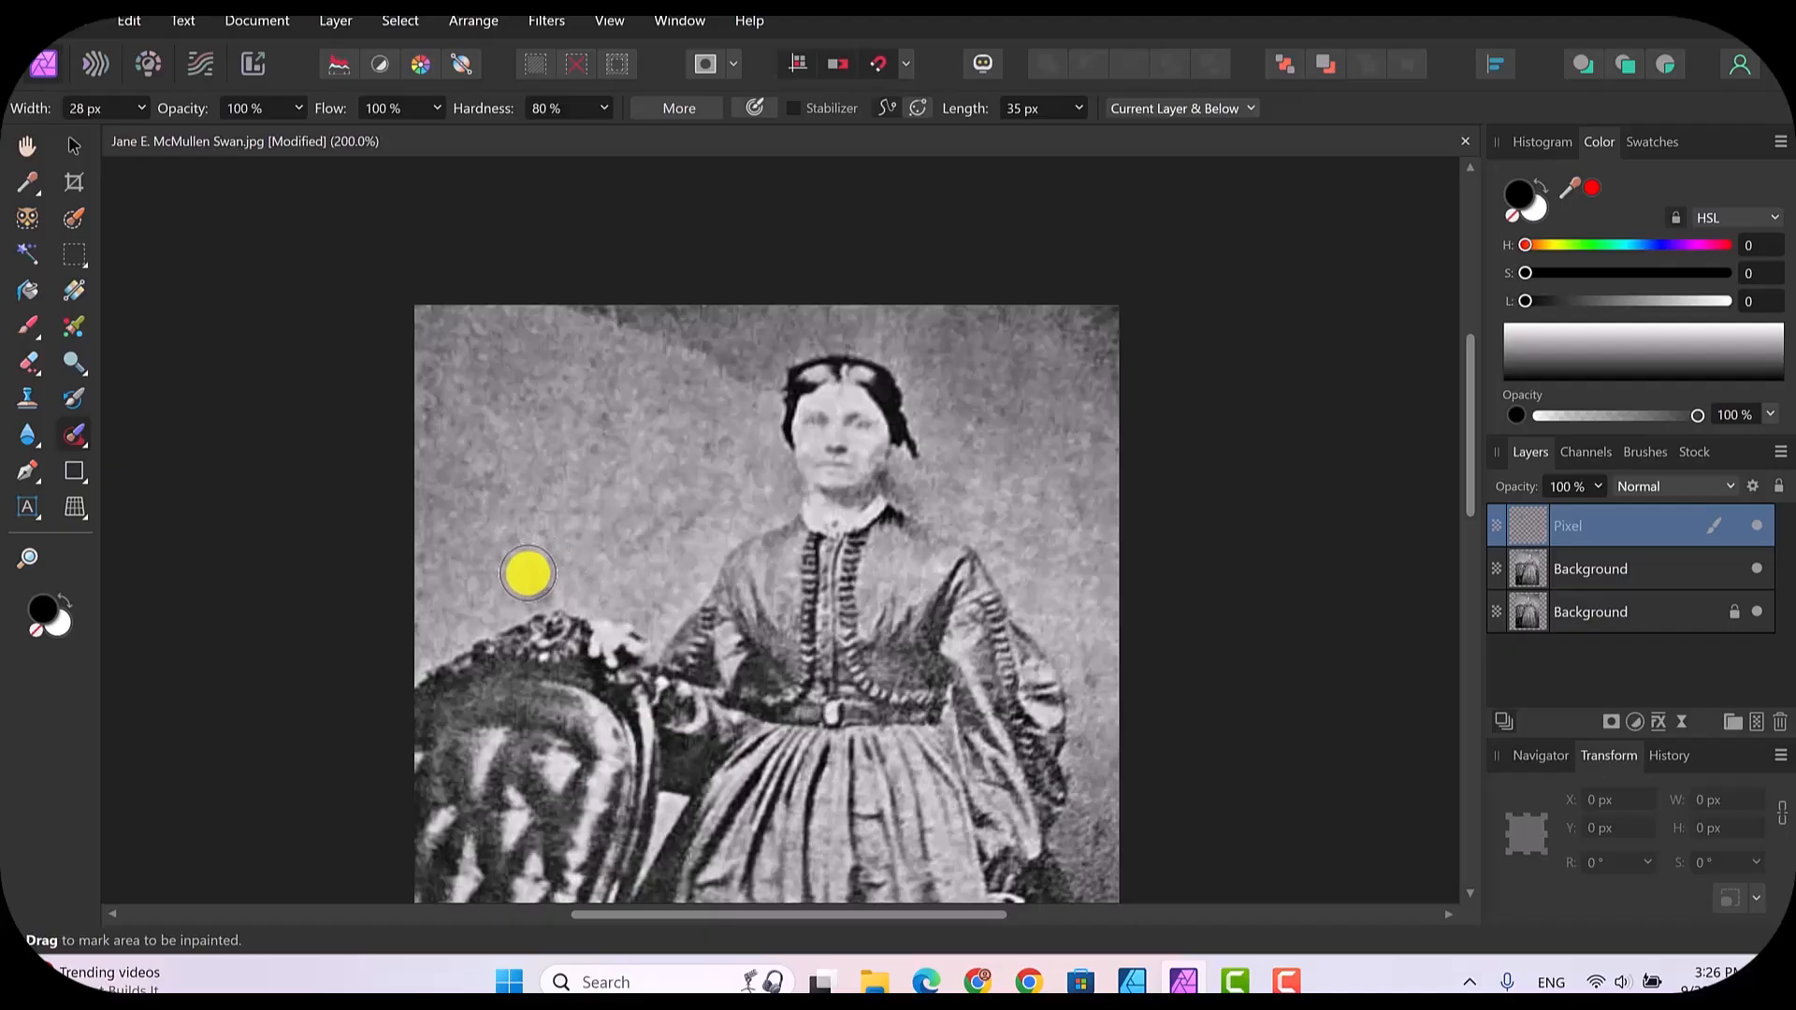
{"action": "left_click_drag", "start_coordinate": [525, 559], "coordinate": [545, 593]}
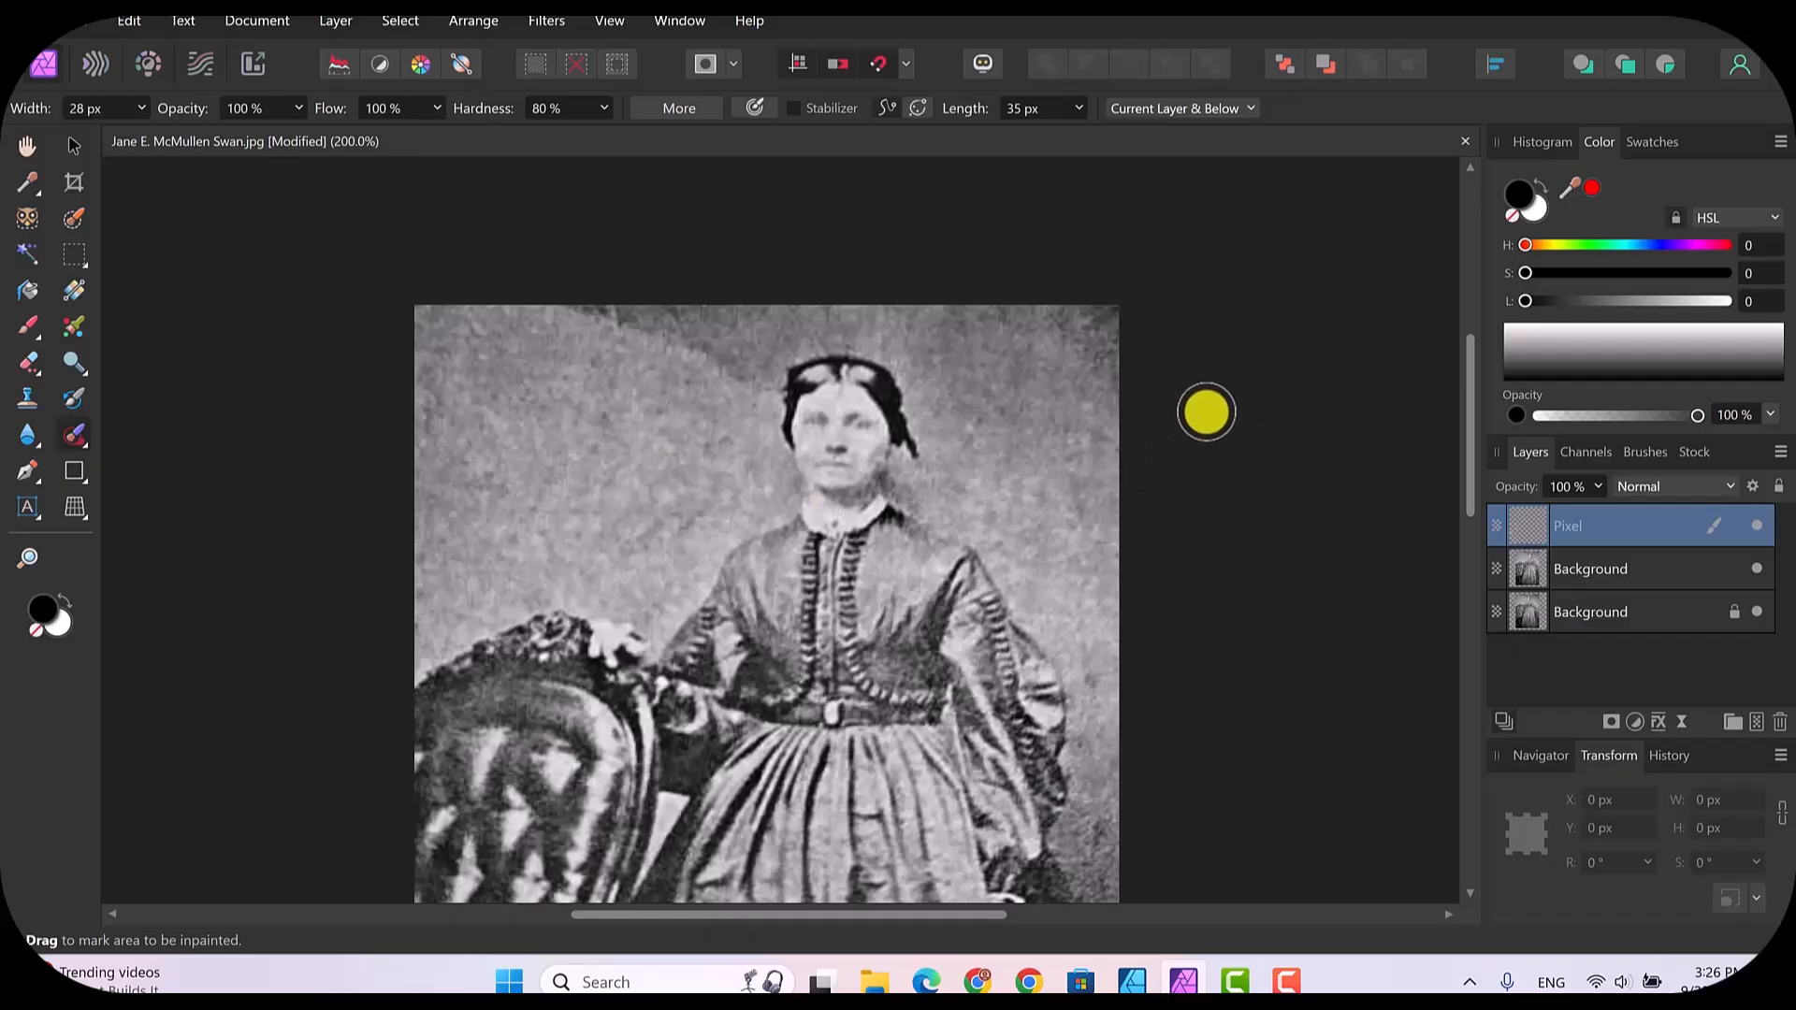
{"action": "scroll", "coordinate": [1222, 401], "scroll_direction": "down", "scroll_amount": 3}
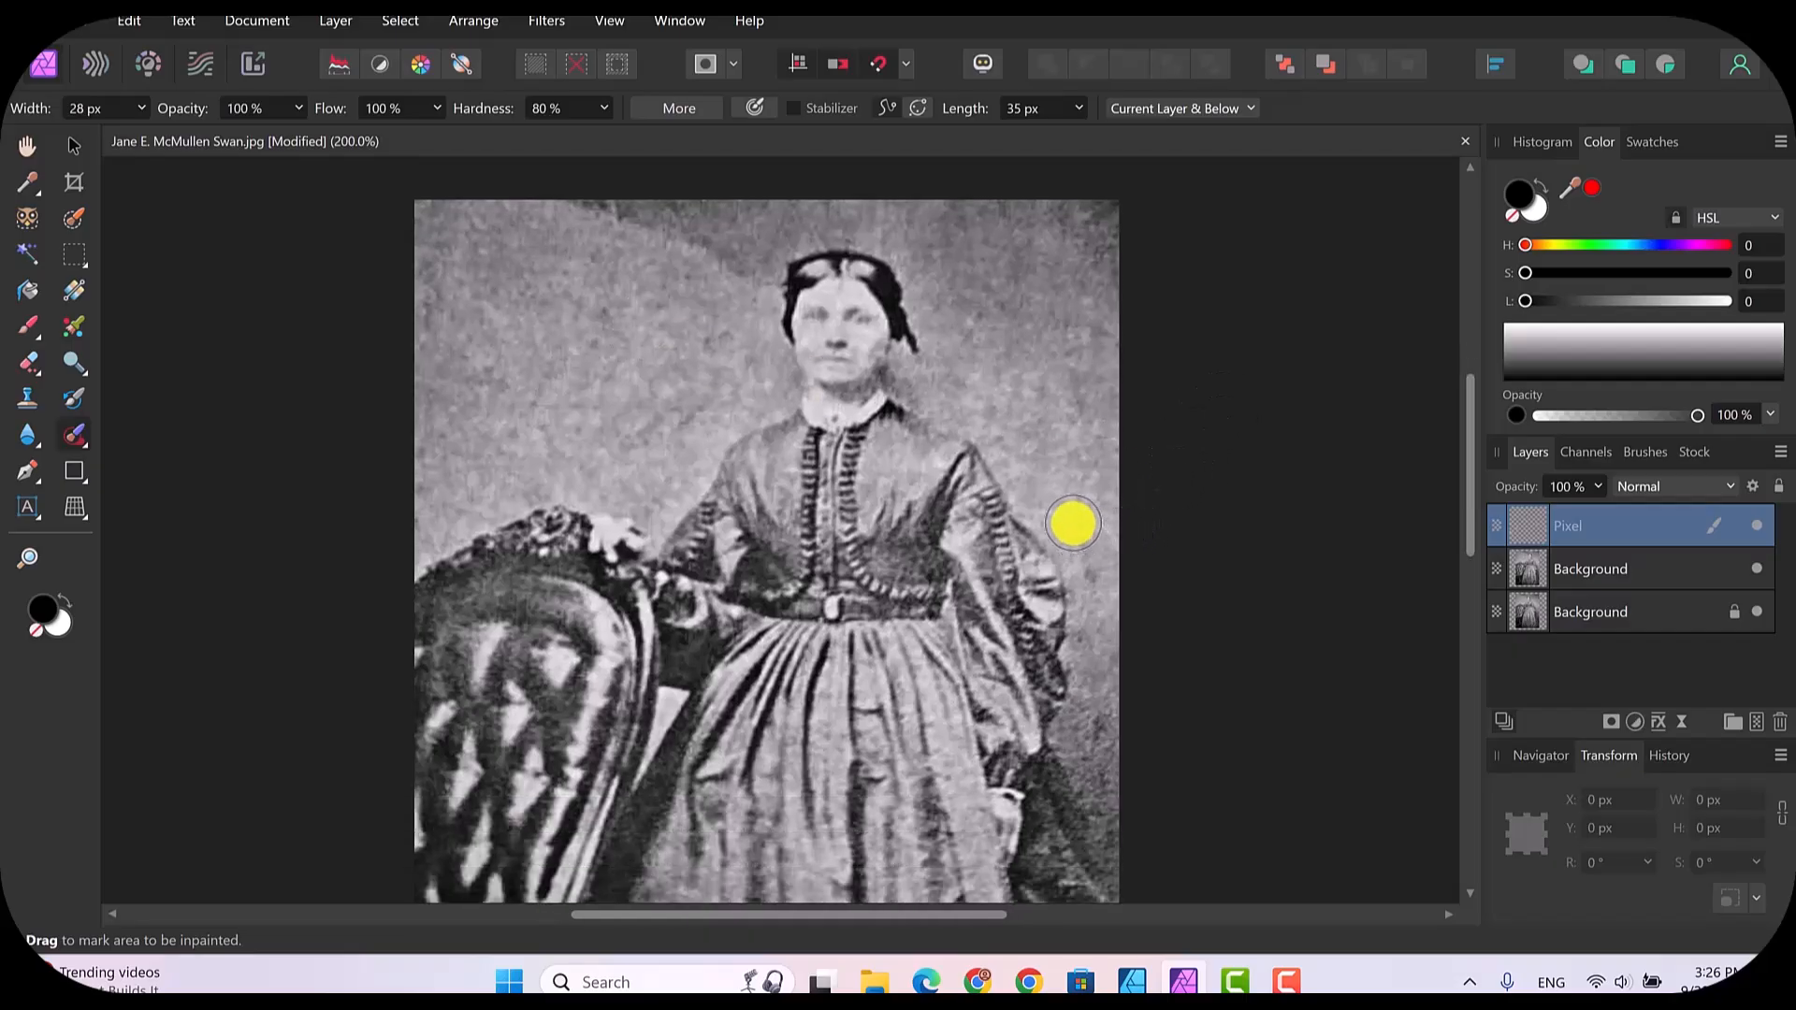
{"action": "left_click_drag", "start_coordinate": [1073, 526], "coordinate": [1098, 580]}
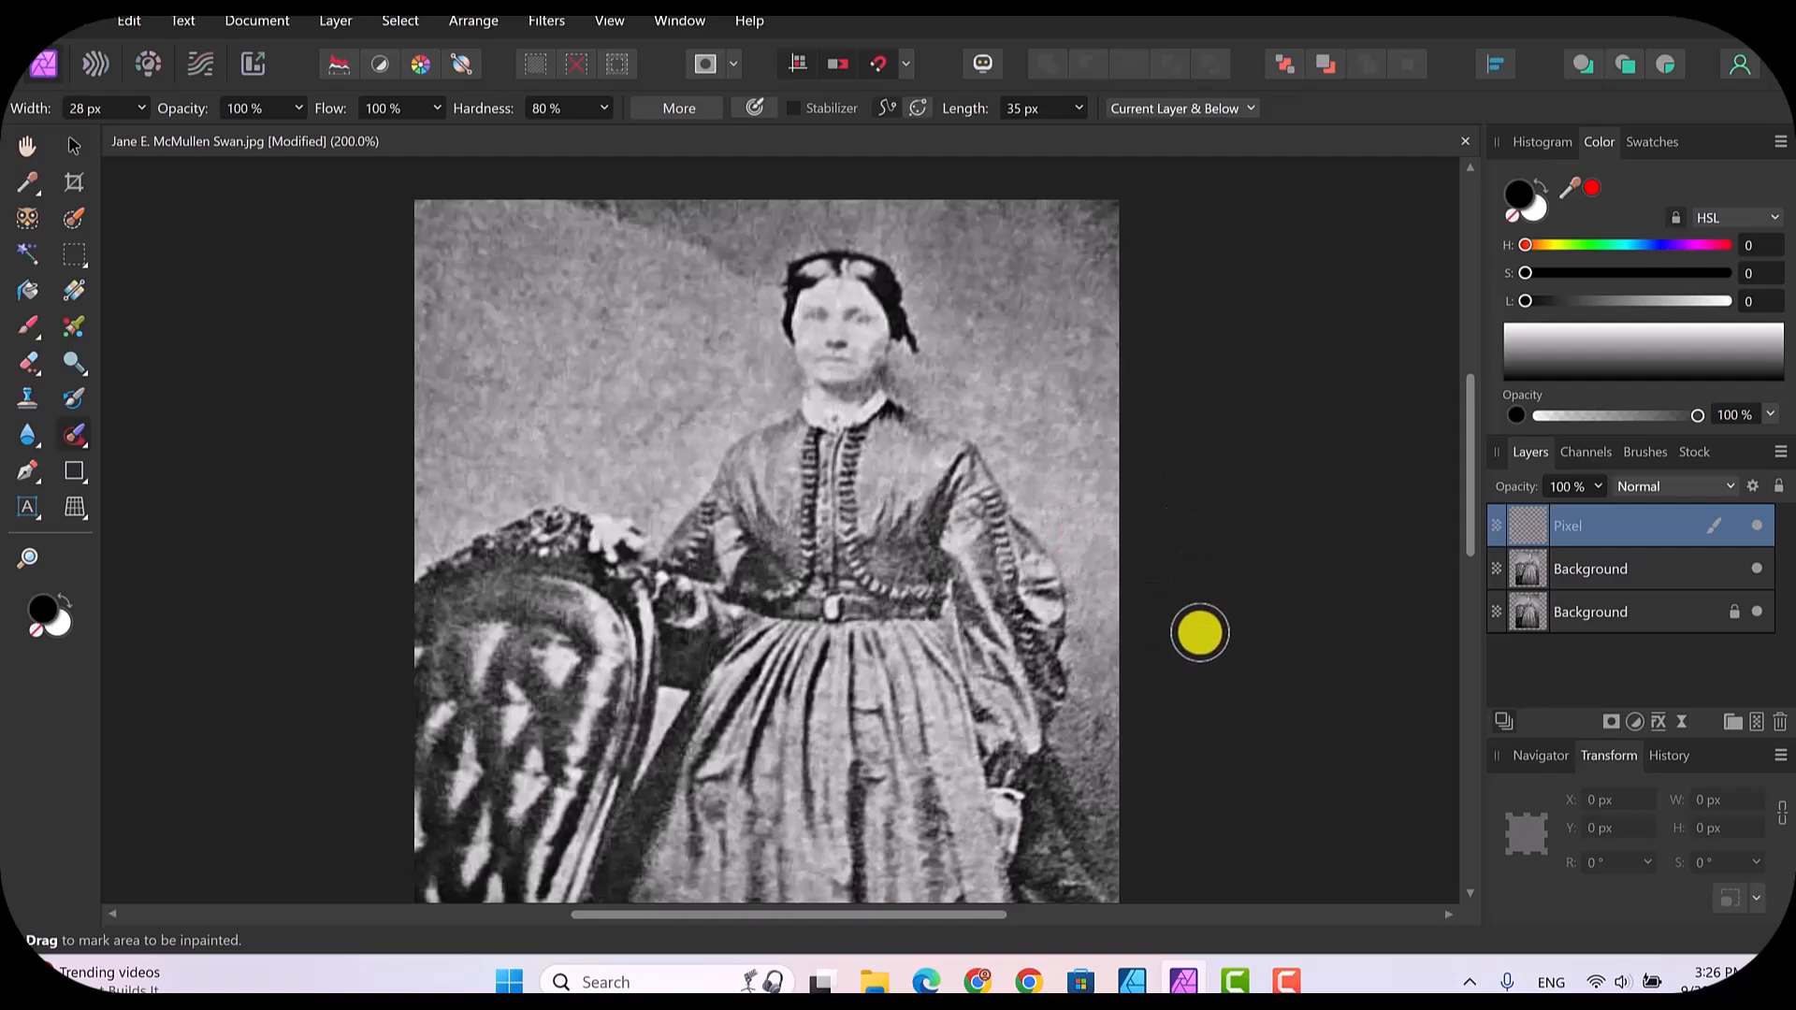
{"action": "scroll", "coordinate": [1223, 555], "scroll_direction": "down", "scroll_amount": 2}
{"action": "scroll", "coordinate": [1223, 556], "scroll_direction": "down", "scroll_amount": 1}
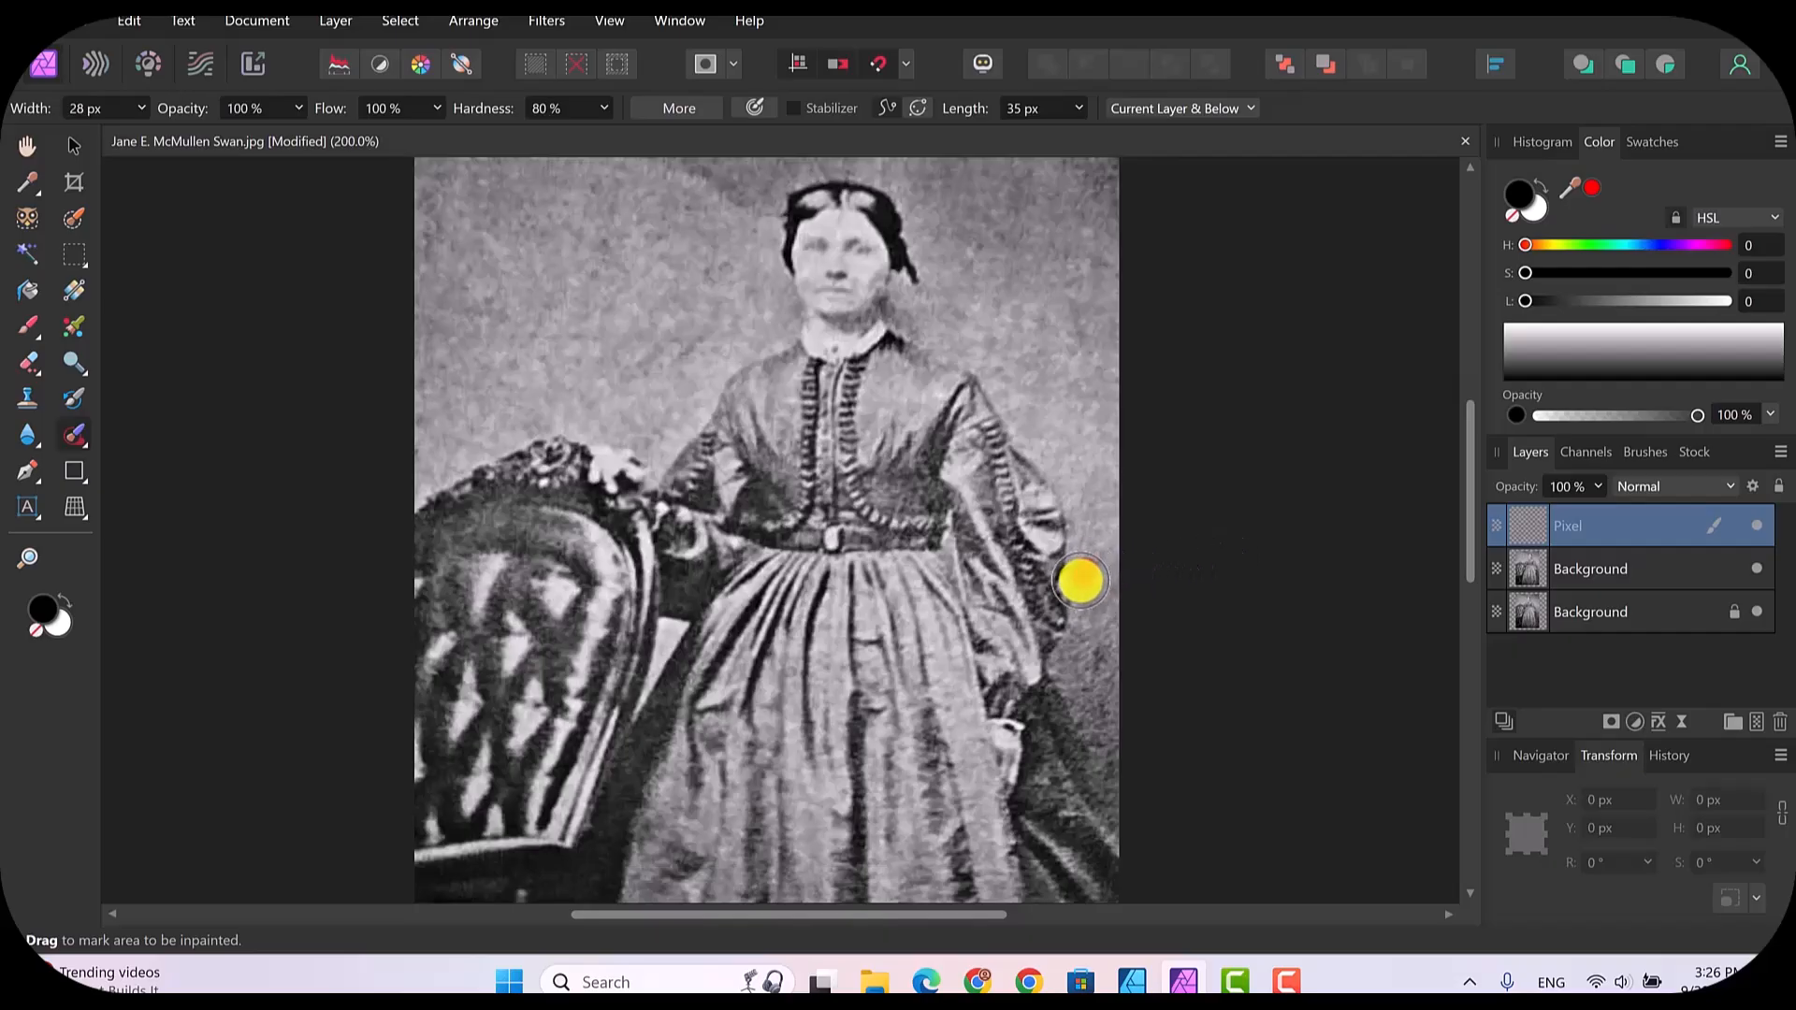
{"action": "mouse_move", "coordinate": [1080, 580]}
{"action": "left_mouse_down"}
{"action": "mouse_move", "coordinate": [1100, 608]}
{"action": "mouse_move", "coordinate": [1098, 742]}
{"action": "left_mouse_up"}
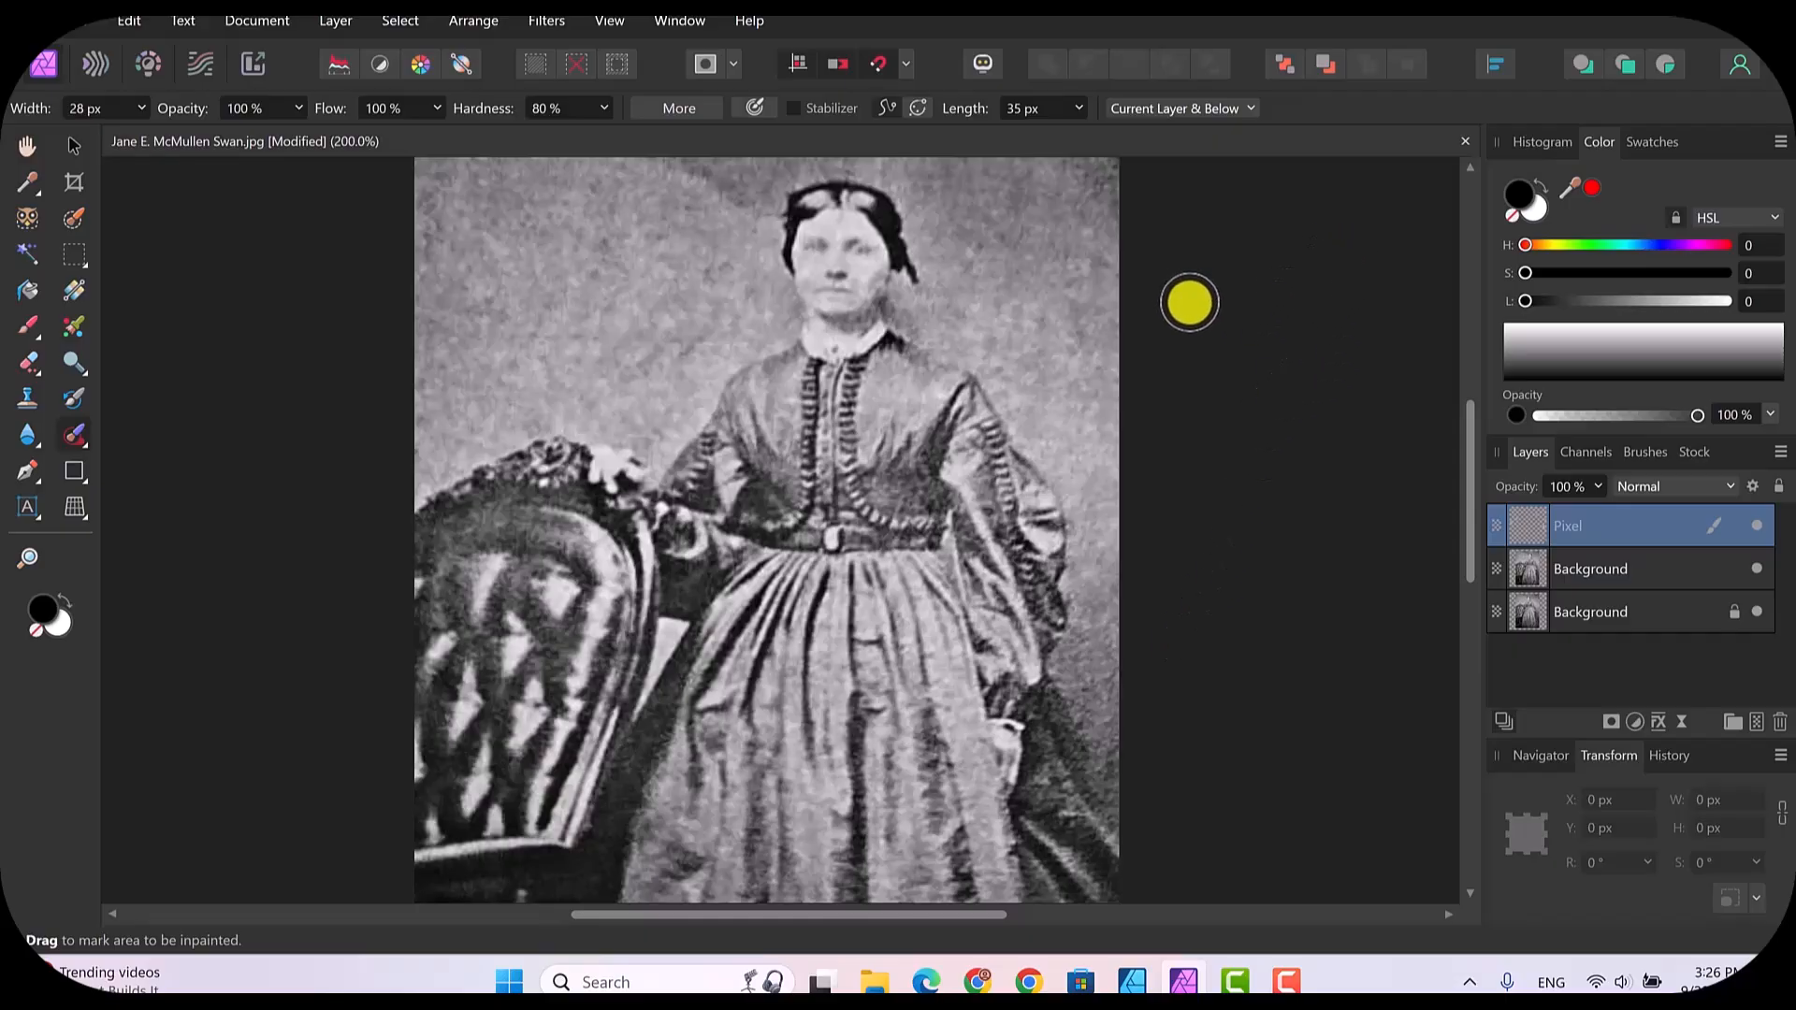
Step: Inpaint the diagonal tonal edge running from the photo's upper edge to the woman's hair, and the backdrop spots beside her face
{"action": "scroll", "coordinate": [1189, 302], "scroll_direction": "up", "scroll_amount": 3}
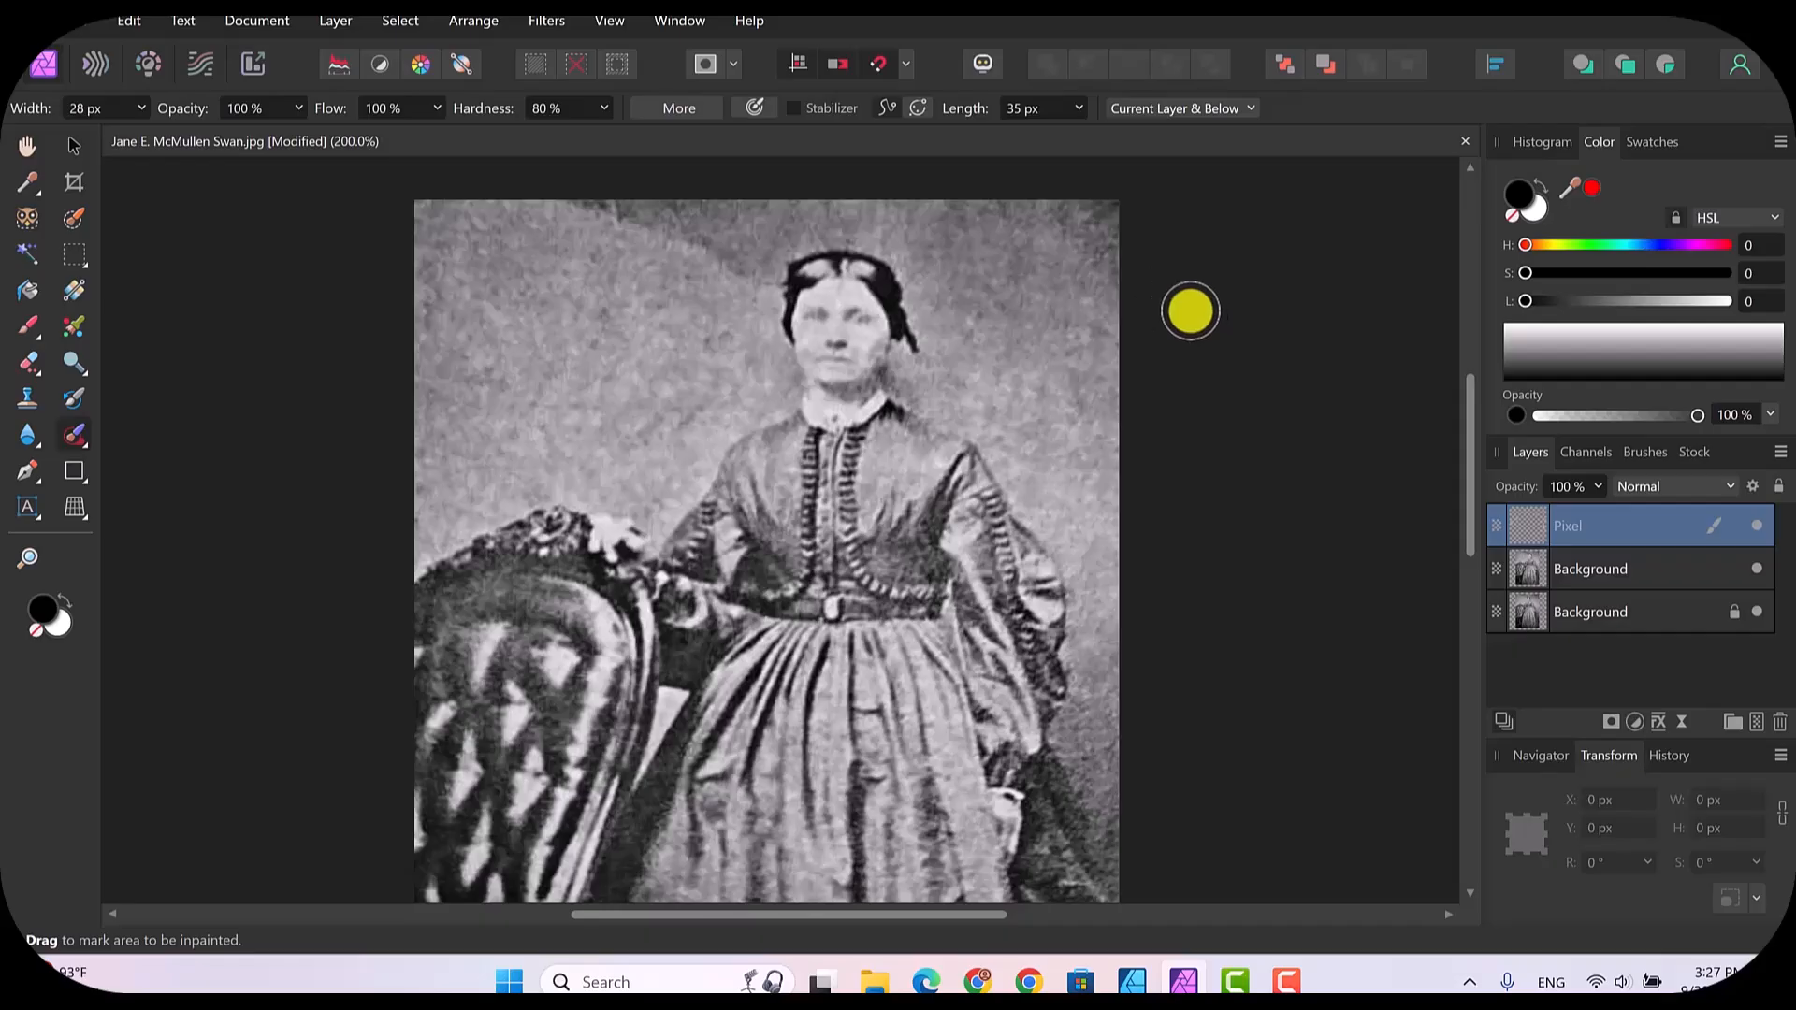
{"action": "scroll", "coordinate": [1190, 311], "scroll_direction": "down", "scroll_amount": 5}
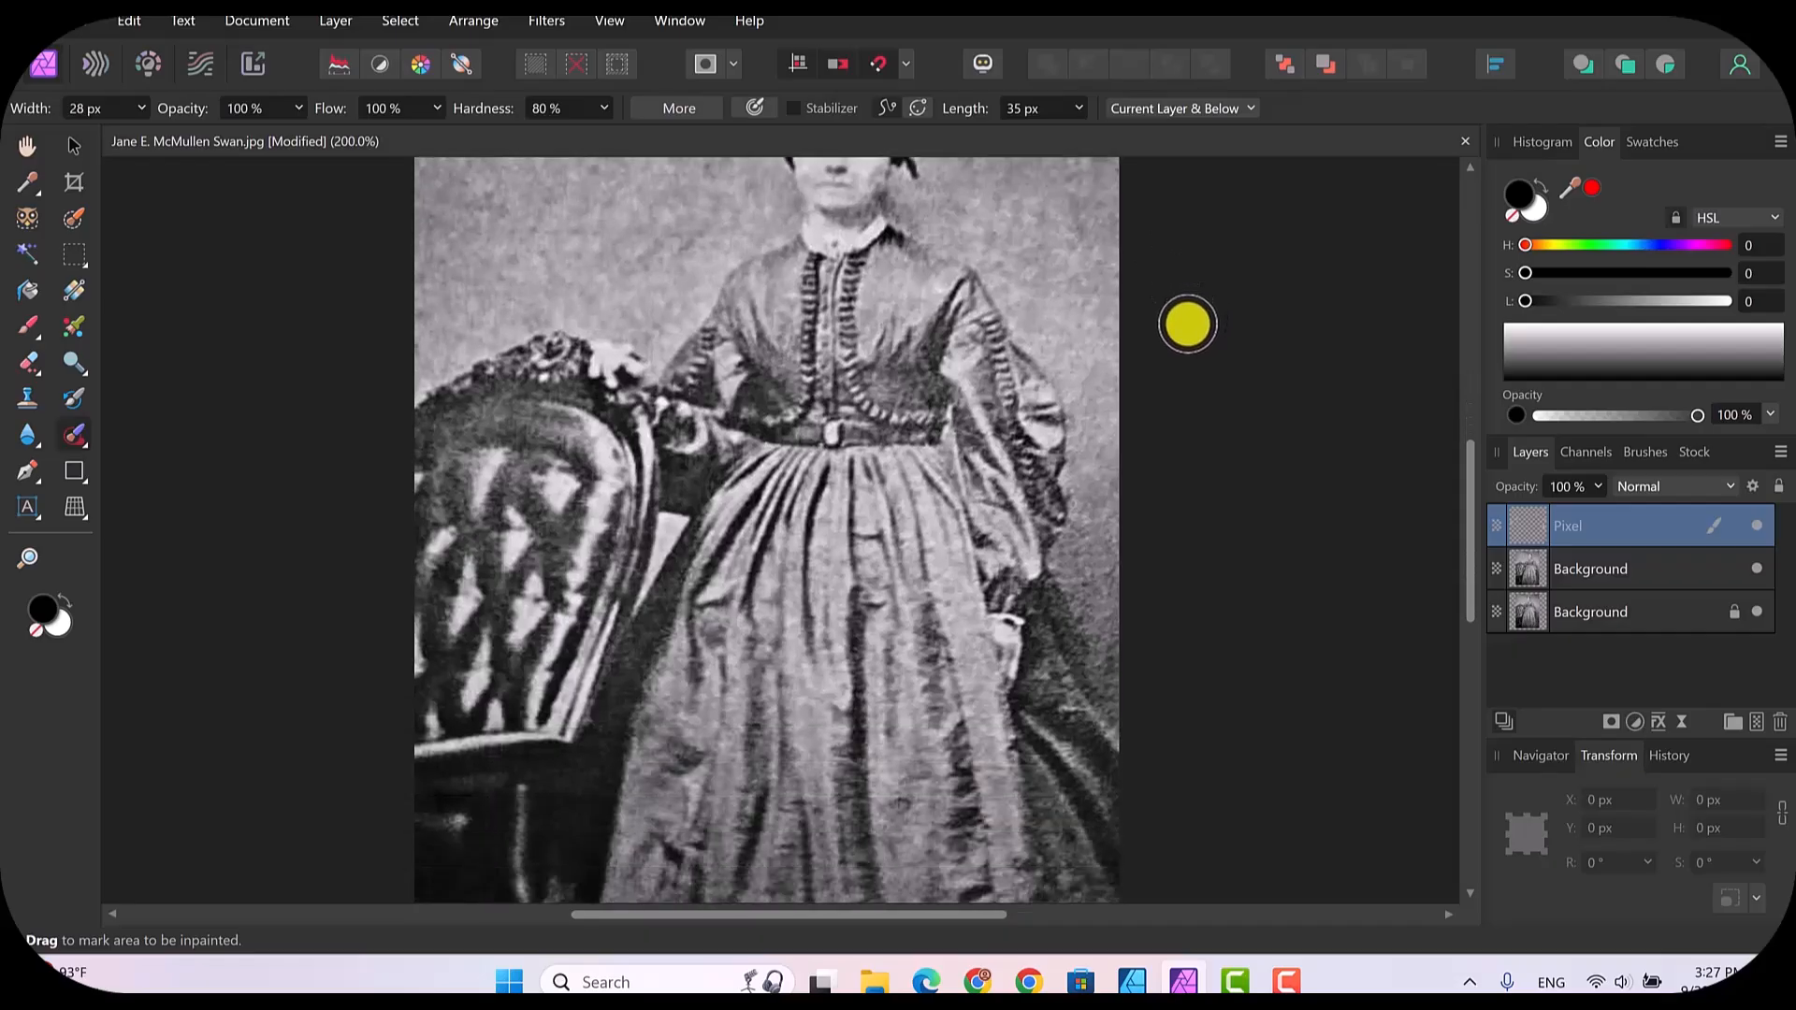
{"action": "scroll", "coordinate": [1201, 337], "scroll_direction": "down", "scroll_amount": 1}
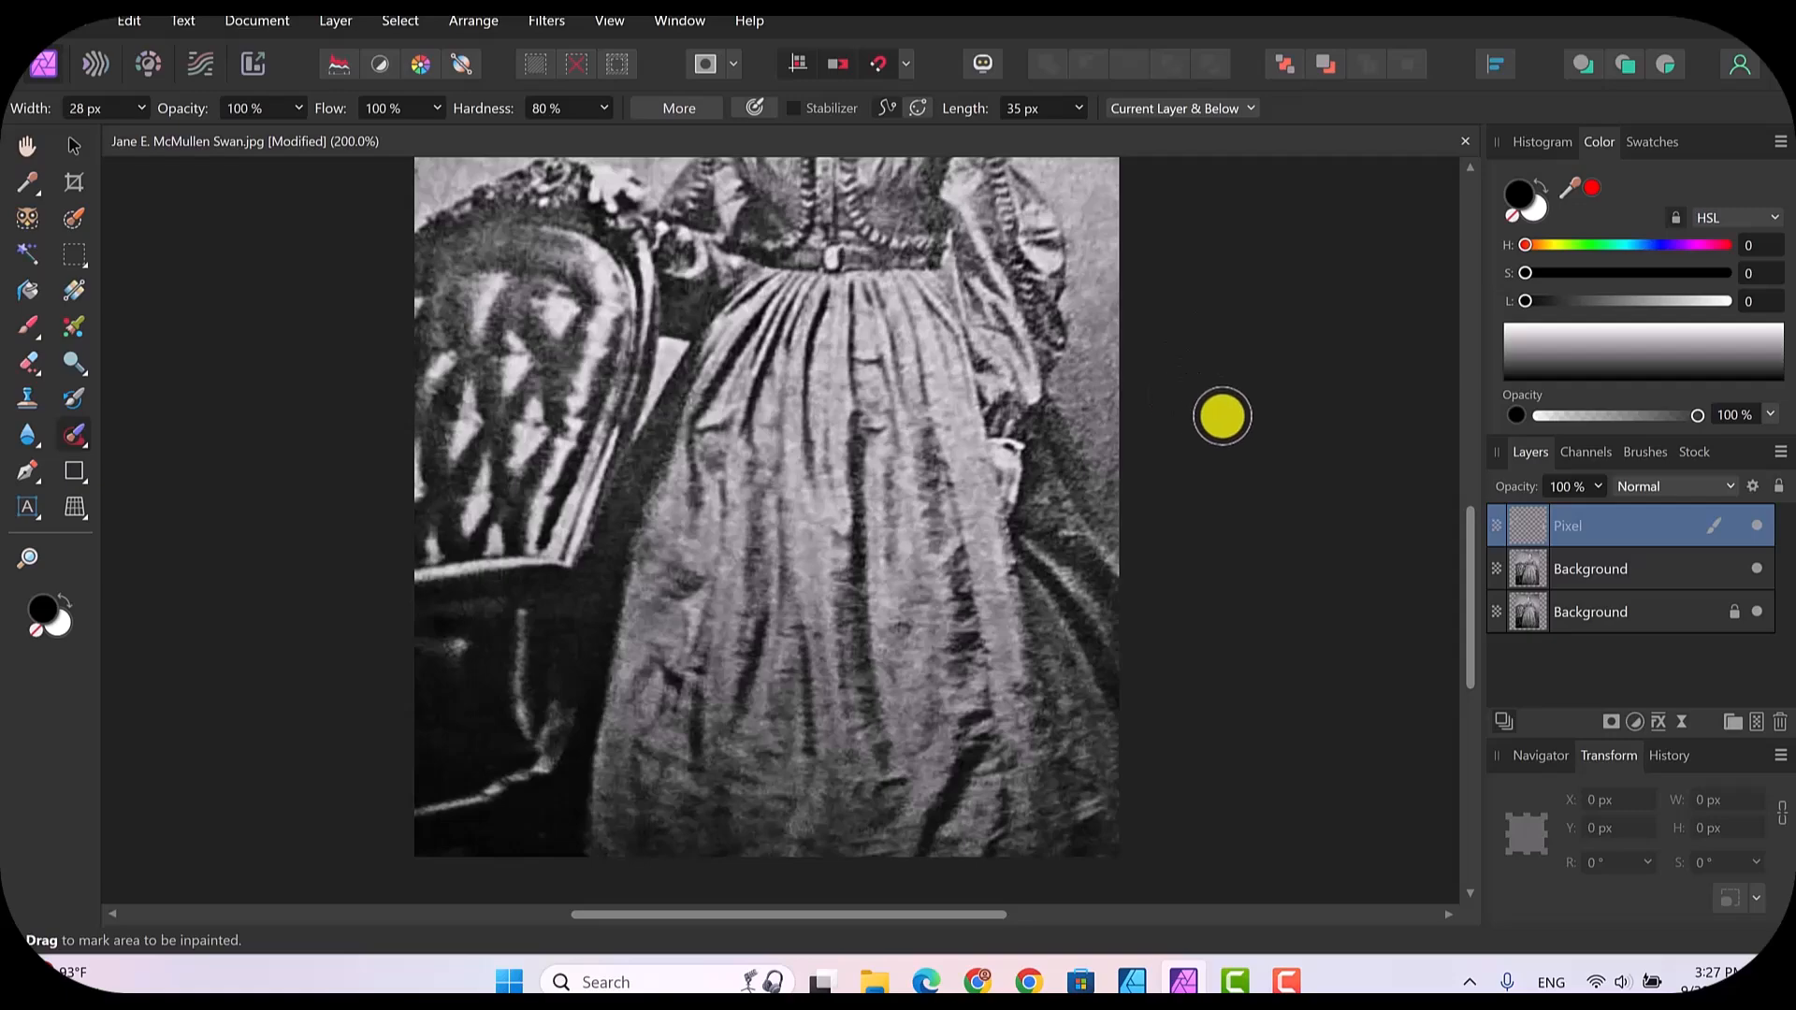
{"action": "scroll", "coordinate": [1253, 405], "scroll_direction": "up", "scroll_amount": 3}
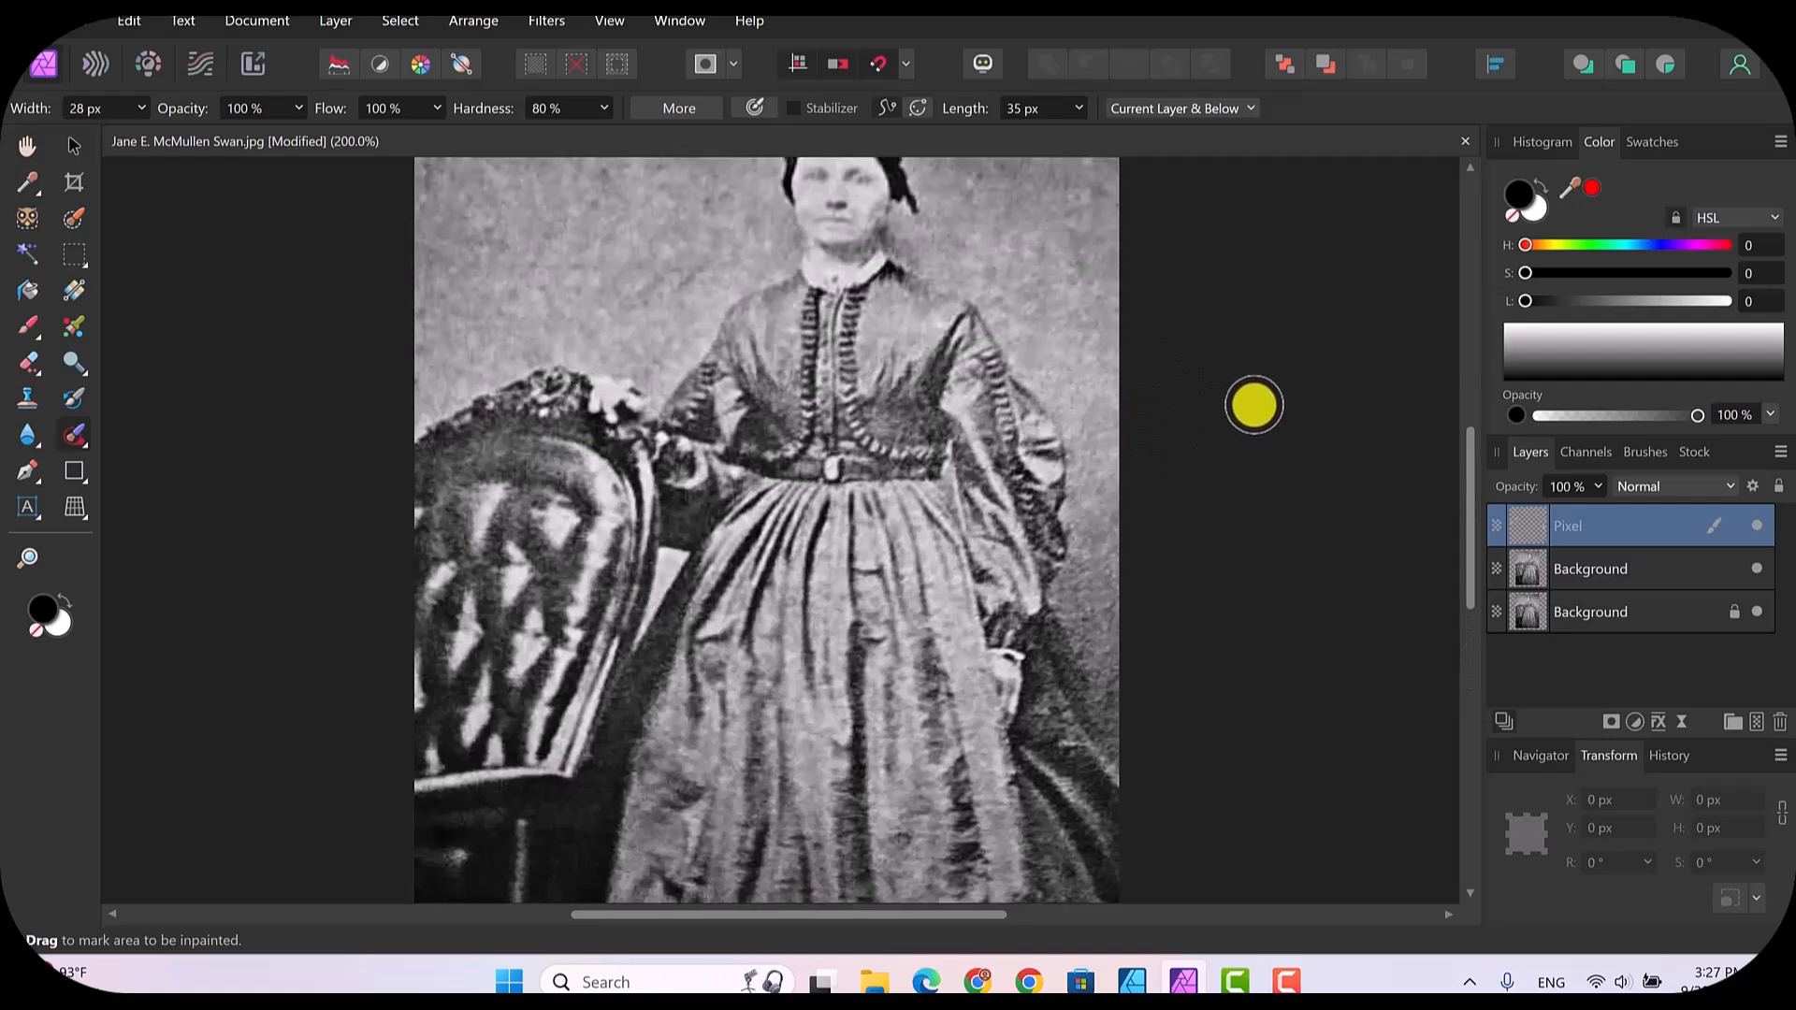
{"action": "scroll", "coordinate": [1256, 361], "scroll_direction": "up", "scroll_amount": 2}
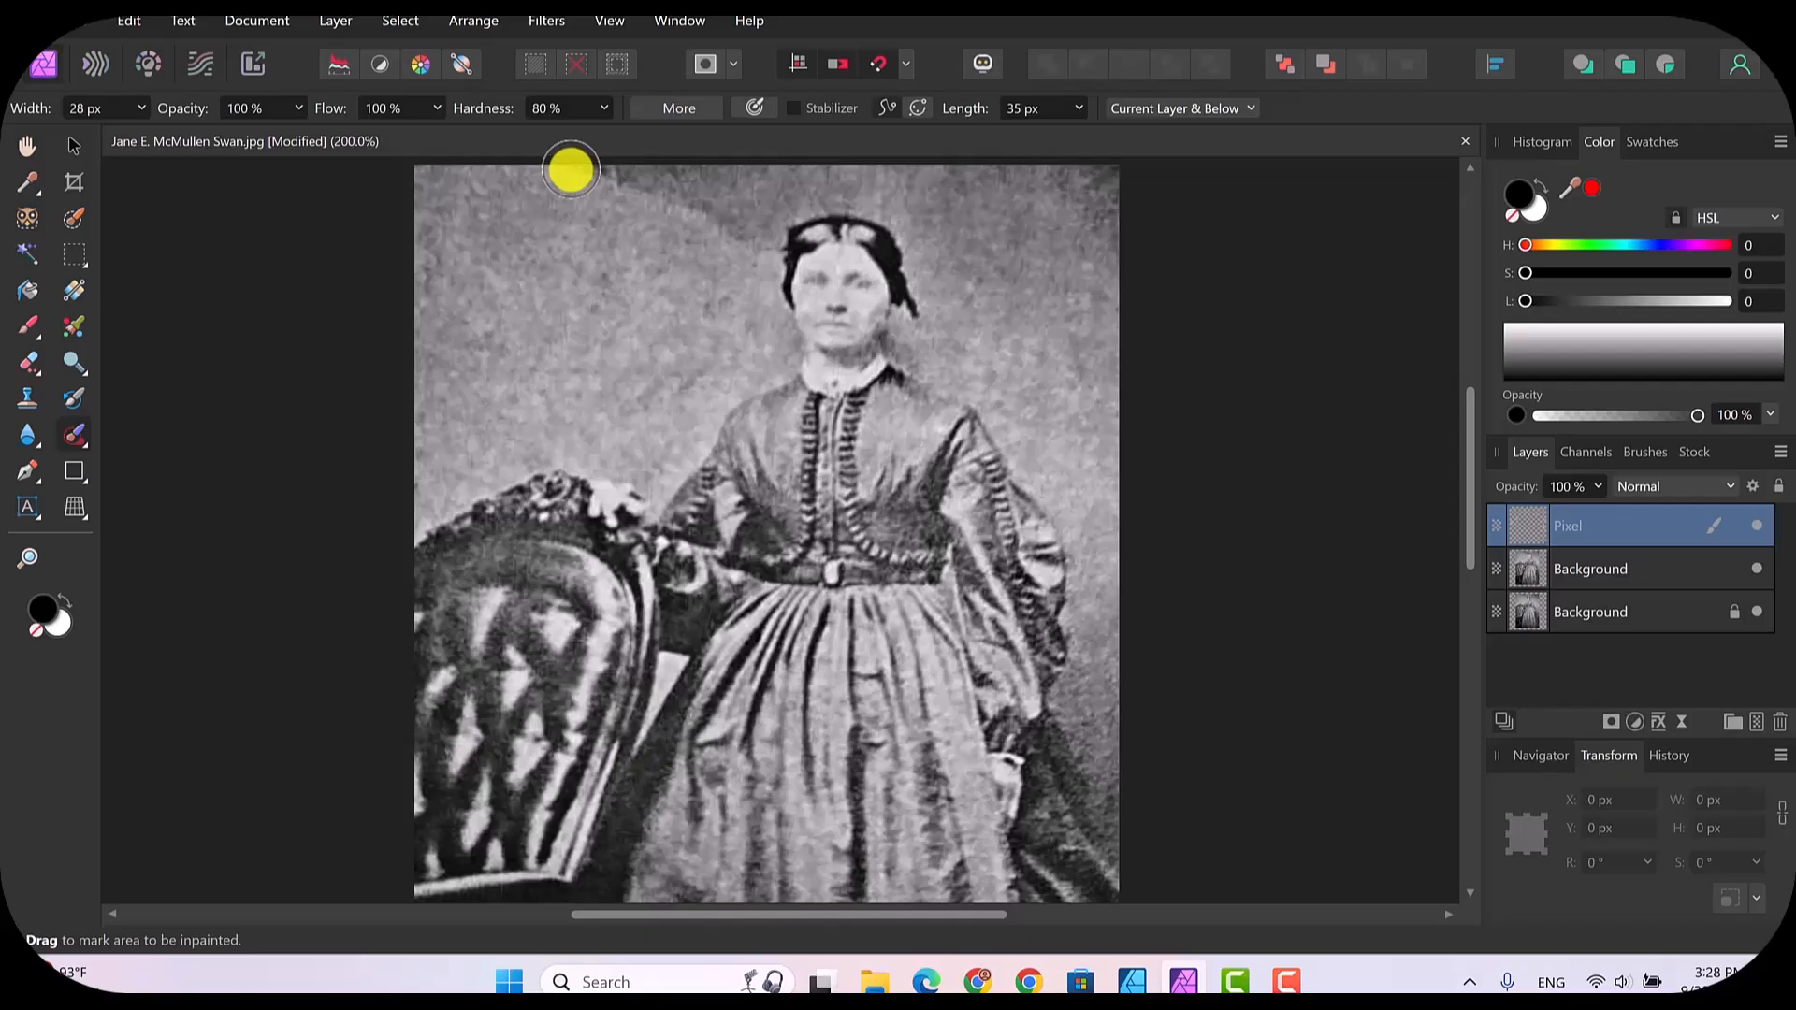
{"action": "mouse_move", "coordinate": [572, 170]}
{"action": "left_mouse_down"}
{"action": "mouse_move", "coordinate": [686, 200]}
{"action": "mouse_move", "coordinate": [765, 251]}
{"action": "left_mouse_up"}
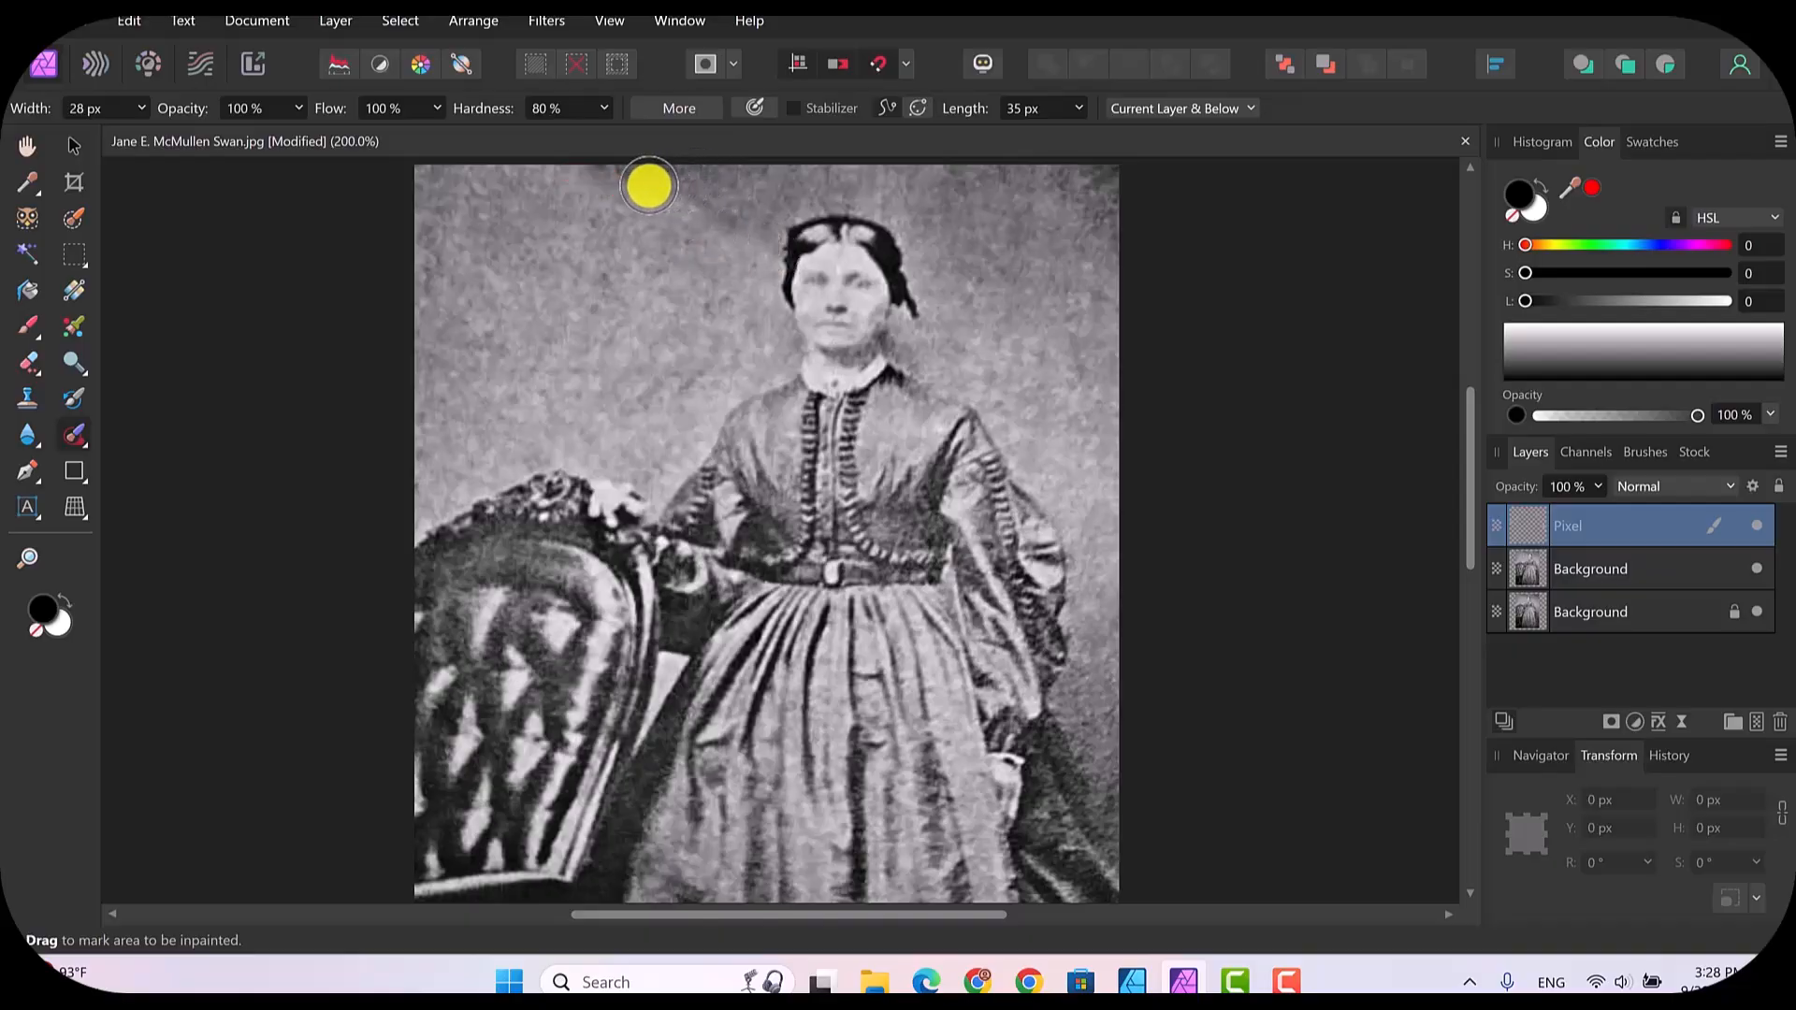
{"action": "mouse_move", "coordinate": [648, 186]}
{"action": "left_mouse_down"}
{"action": "mouse_move", "coordinate": [738, 184]}
{"action": "mouse_move", "coordinate": [617, 174]}
{"action": "mouse_move", "coordinate": [746, 233]}
{"action": "mouse_move", "coordinate": [710, 193]}
{"action": "mouse_move", "coordinate": [747, 174]}
{"action": "mouse_move", "coordinate": [750, 248]}
{"action": "mouse_move", "coordinate": [586, 168]}
{"action": "mouse_move", "coordinate": [624, 186]}
{"action": "left_mouse_up"}
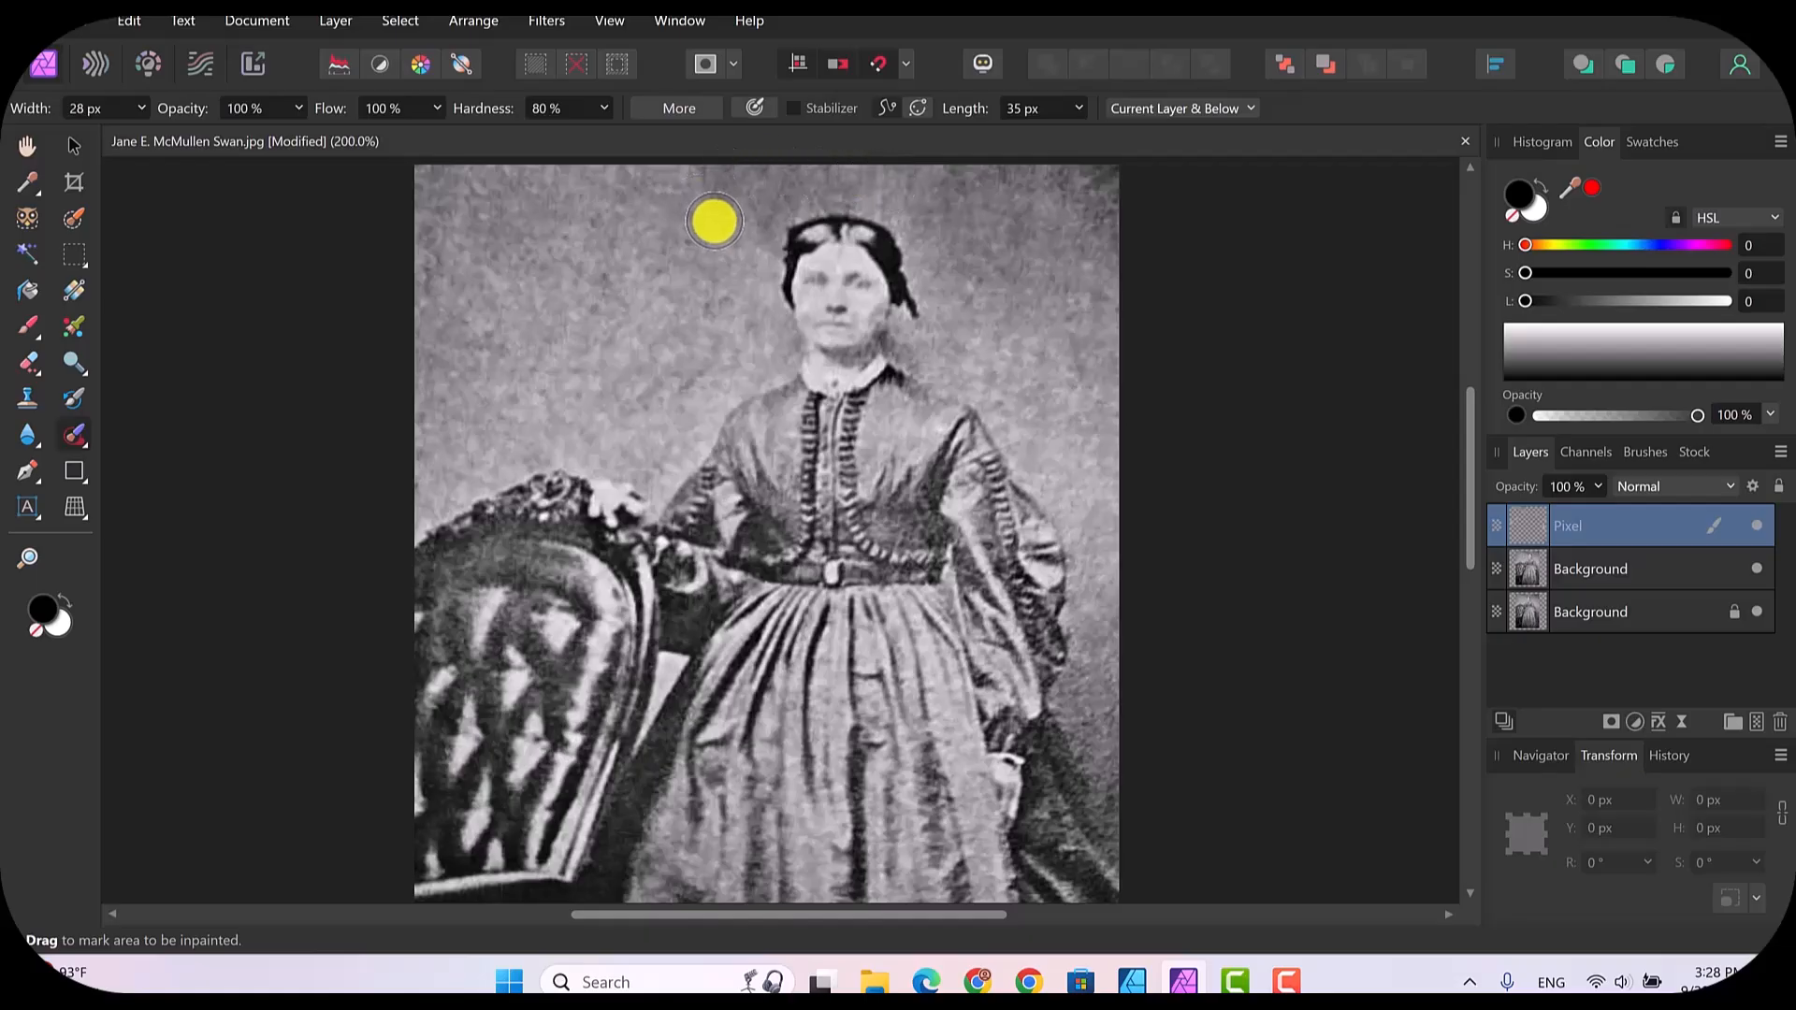
{"action": "left_click_drag", "start_coordinate": [718, 335], "coordinate": [670, 384]}
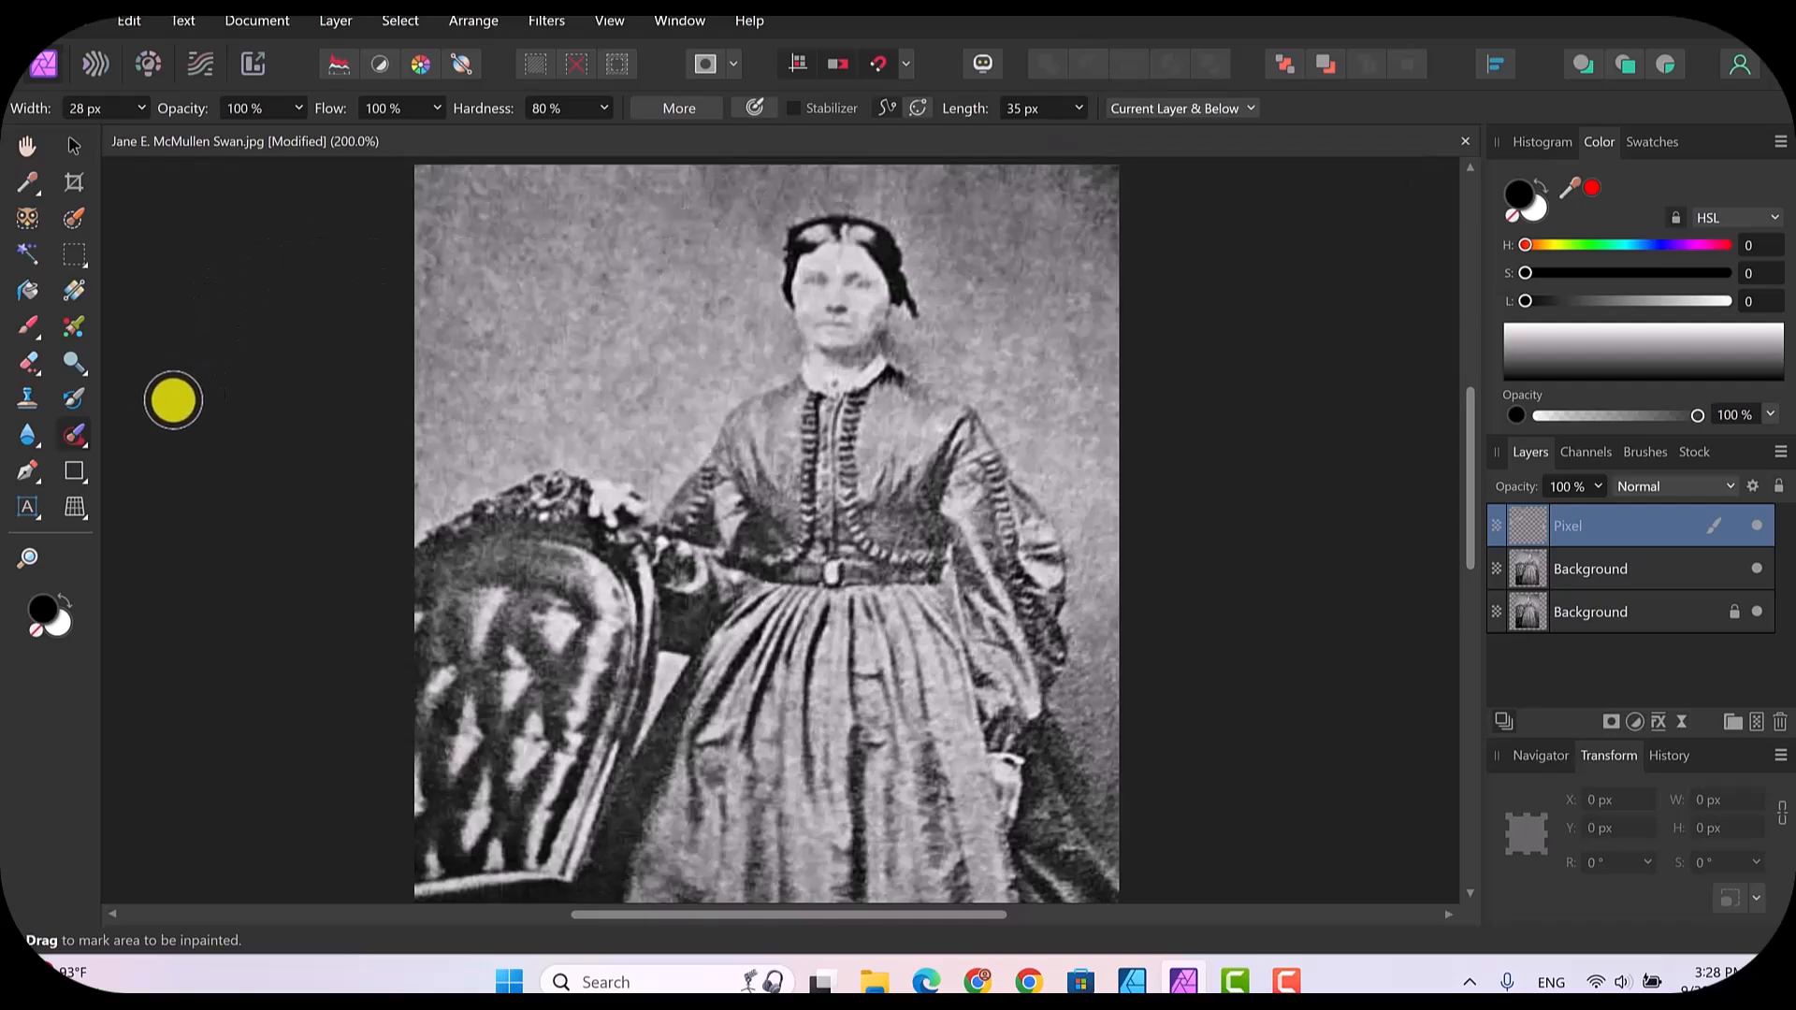
Step: Use a 41 px Clone Brush at 24% flow to clone clean backdrop texture over the uneven area above the woman's head
{"action": "left_click", "coordinate": [27, 398]}
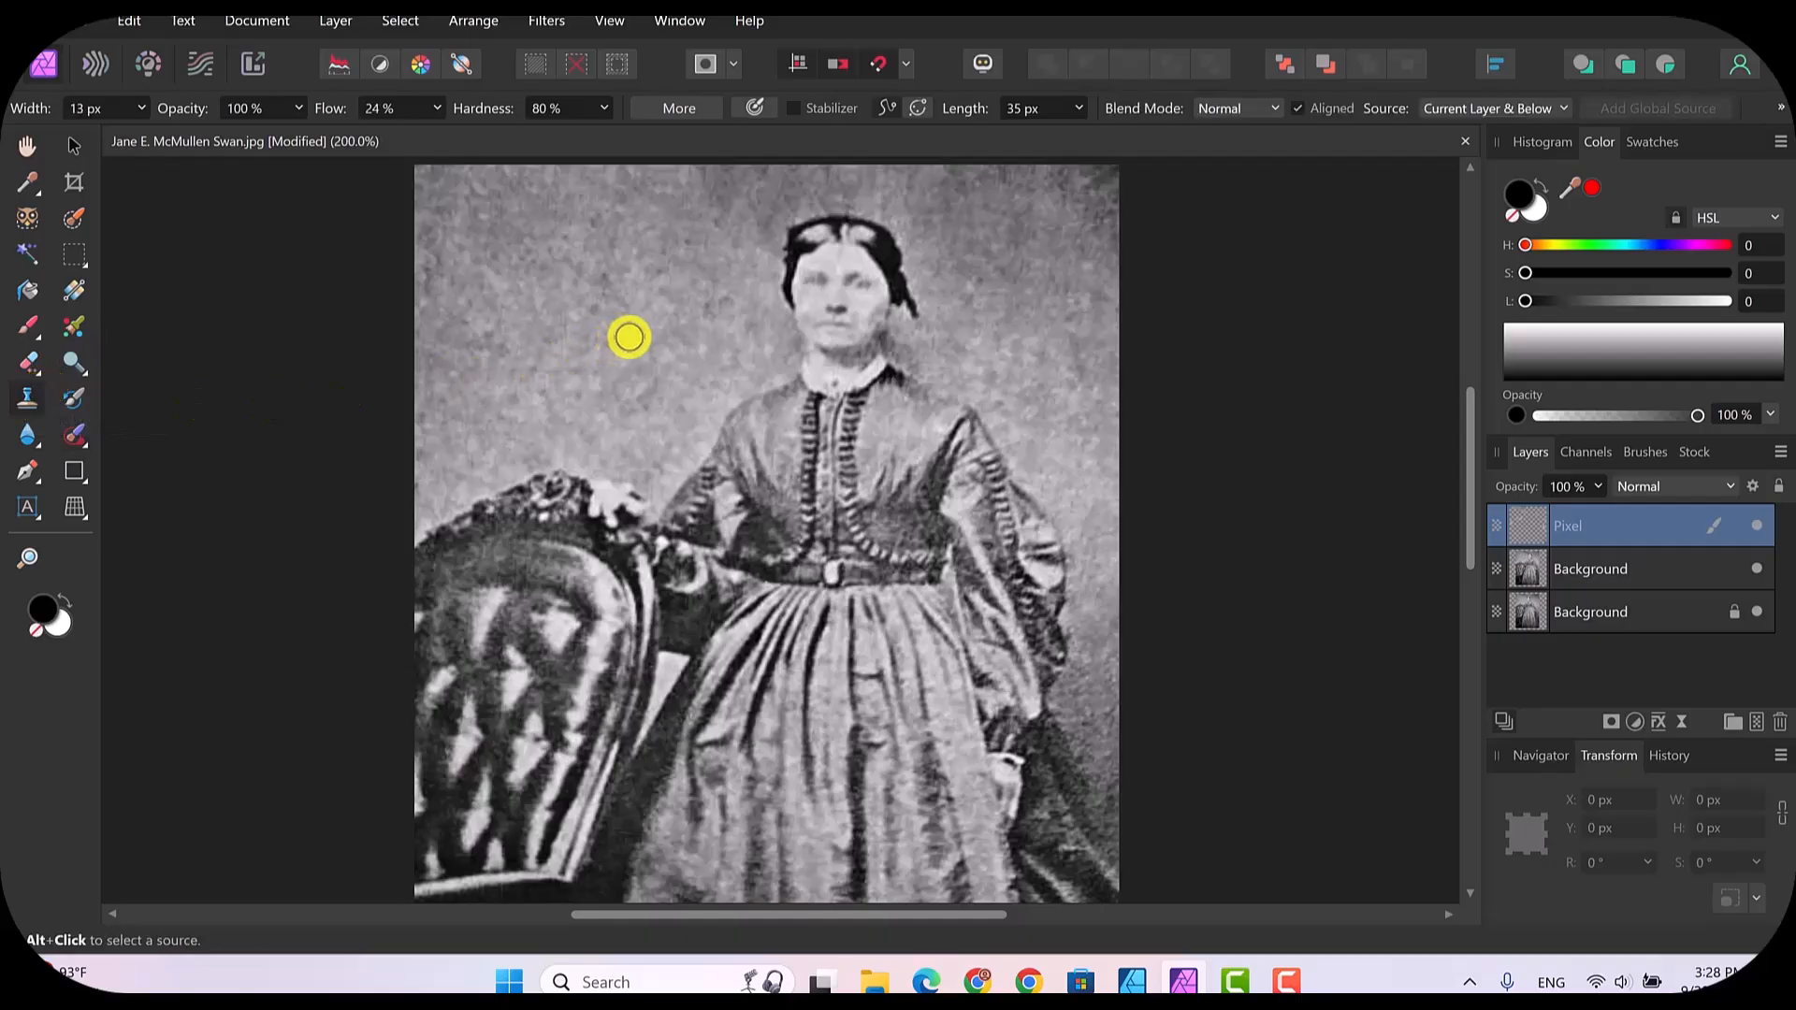
{"action": "key", "text": "bracketright"}
{"action": "key", "text": "bracketright"}
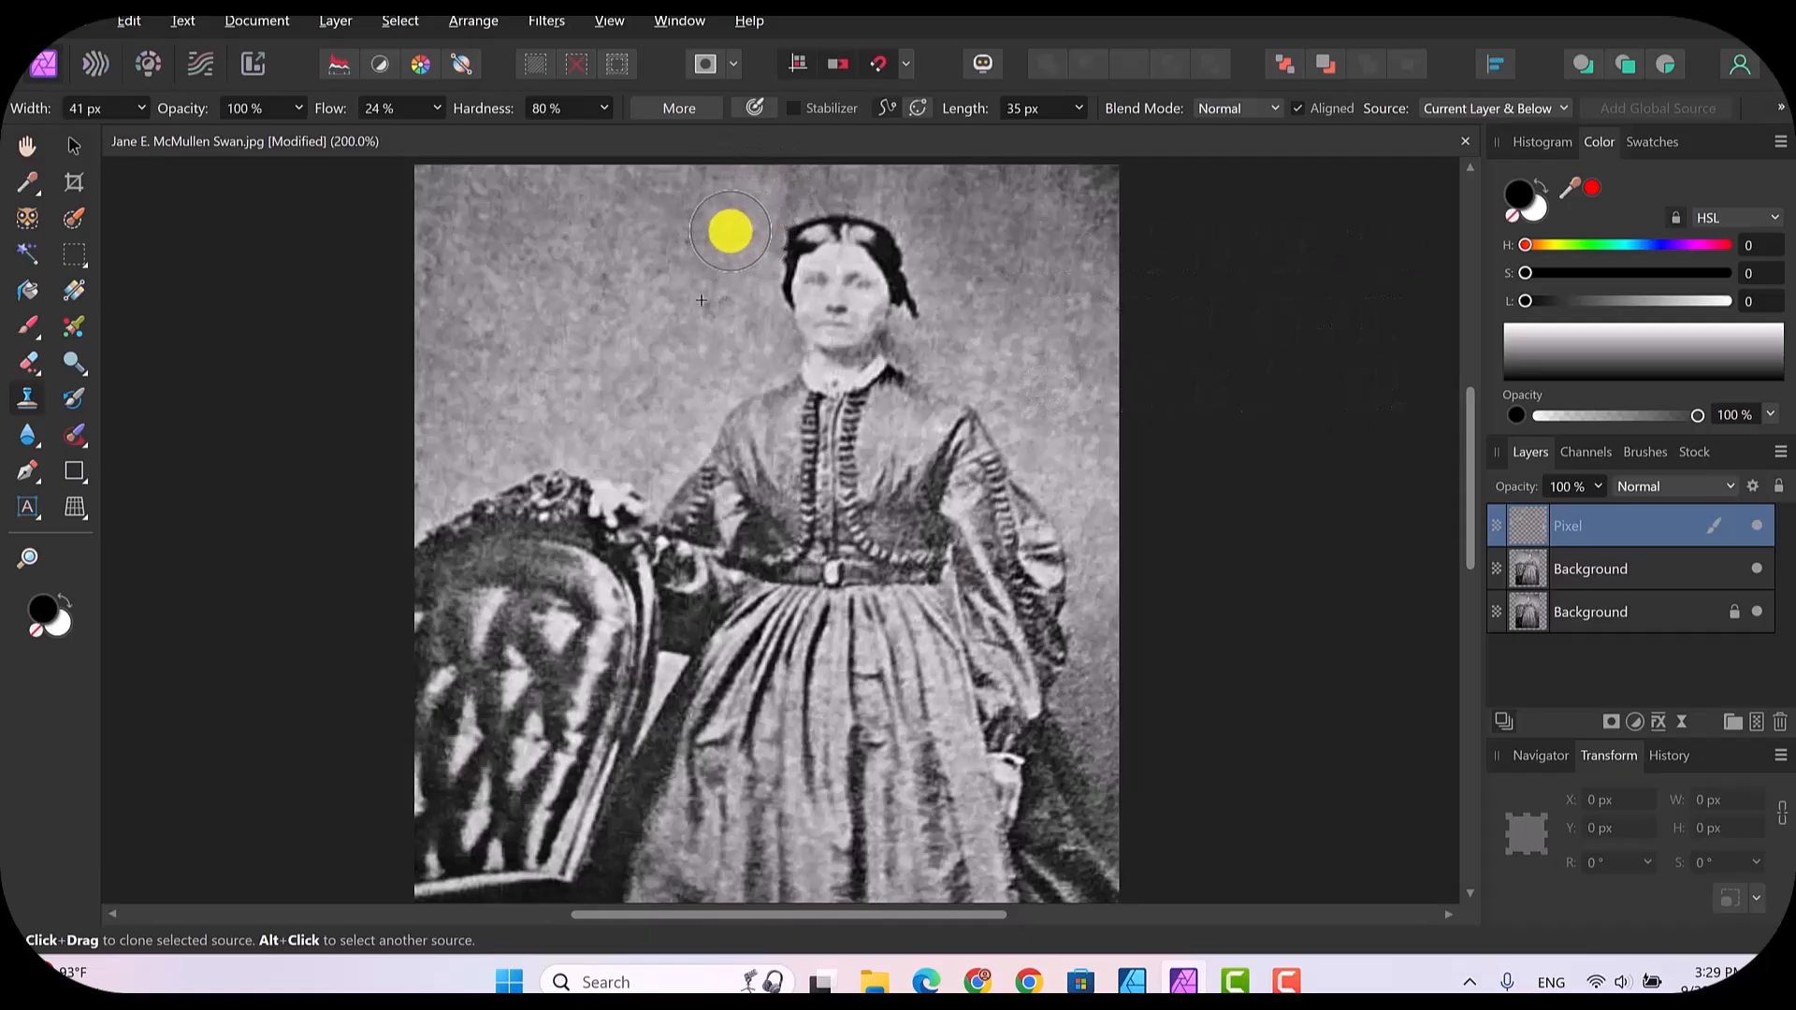
{"action": "left_click_drag", "start_coordinate": [814, 181], "coordinate": [909, 188]}
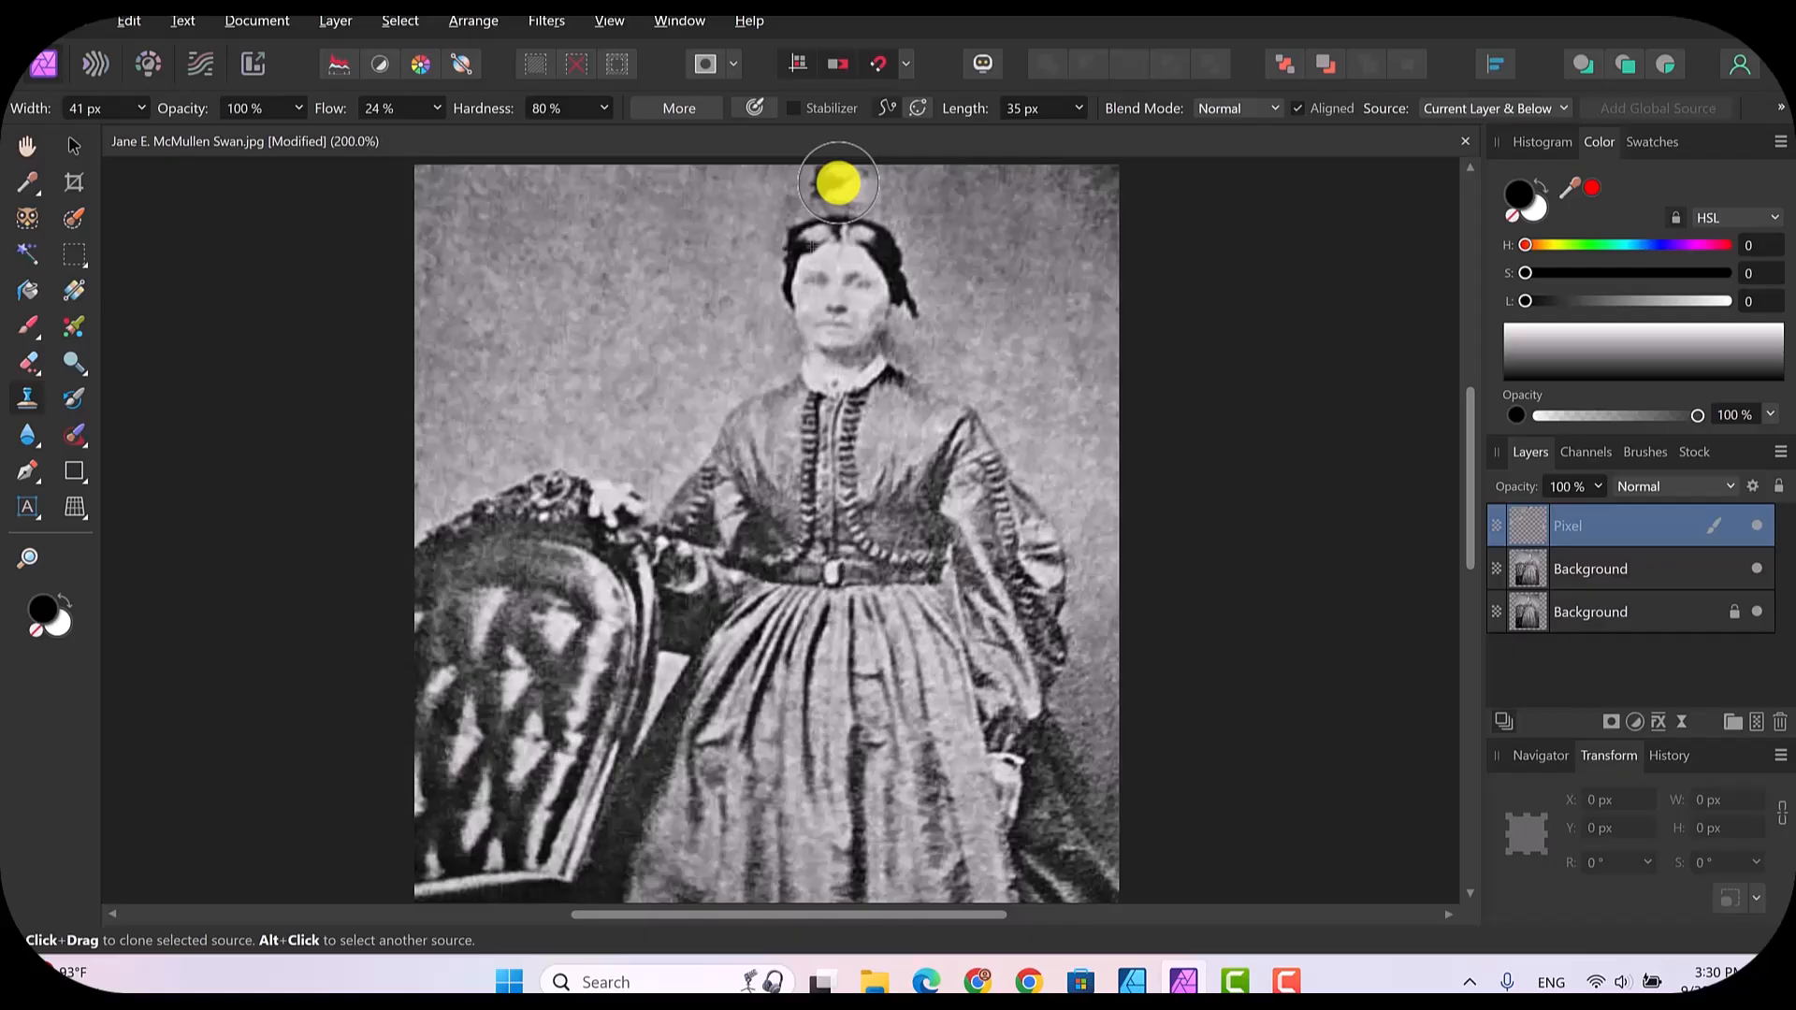
{"action": "mouse_move", "coordinate": [838, 183]}
{"action": "left_mouse_down"}
{"action": "mouse_move", "coordinate": [724, 214]}
{"action": "mouse_move", "coordinate": [646, 274]}
{"action": "left_mouse_up"}
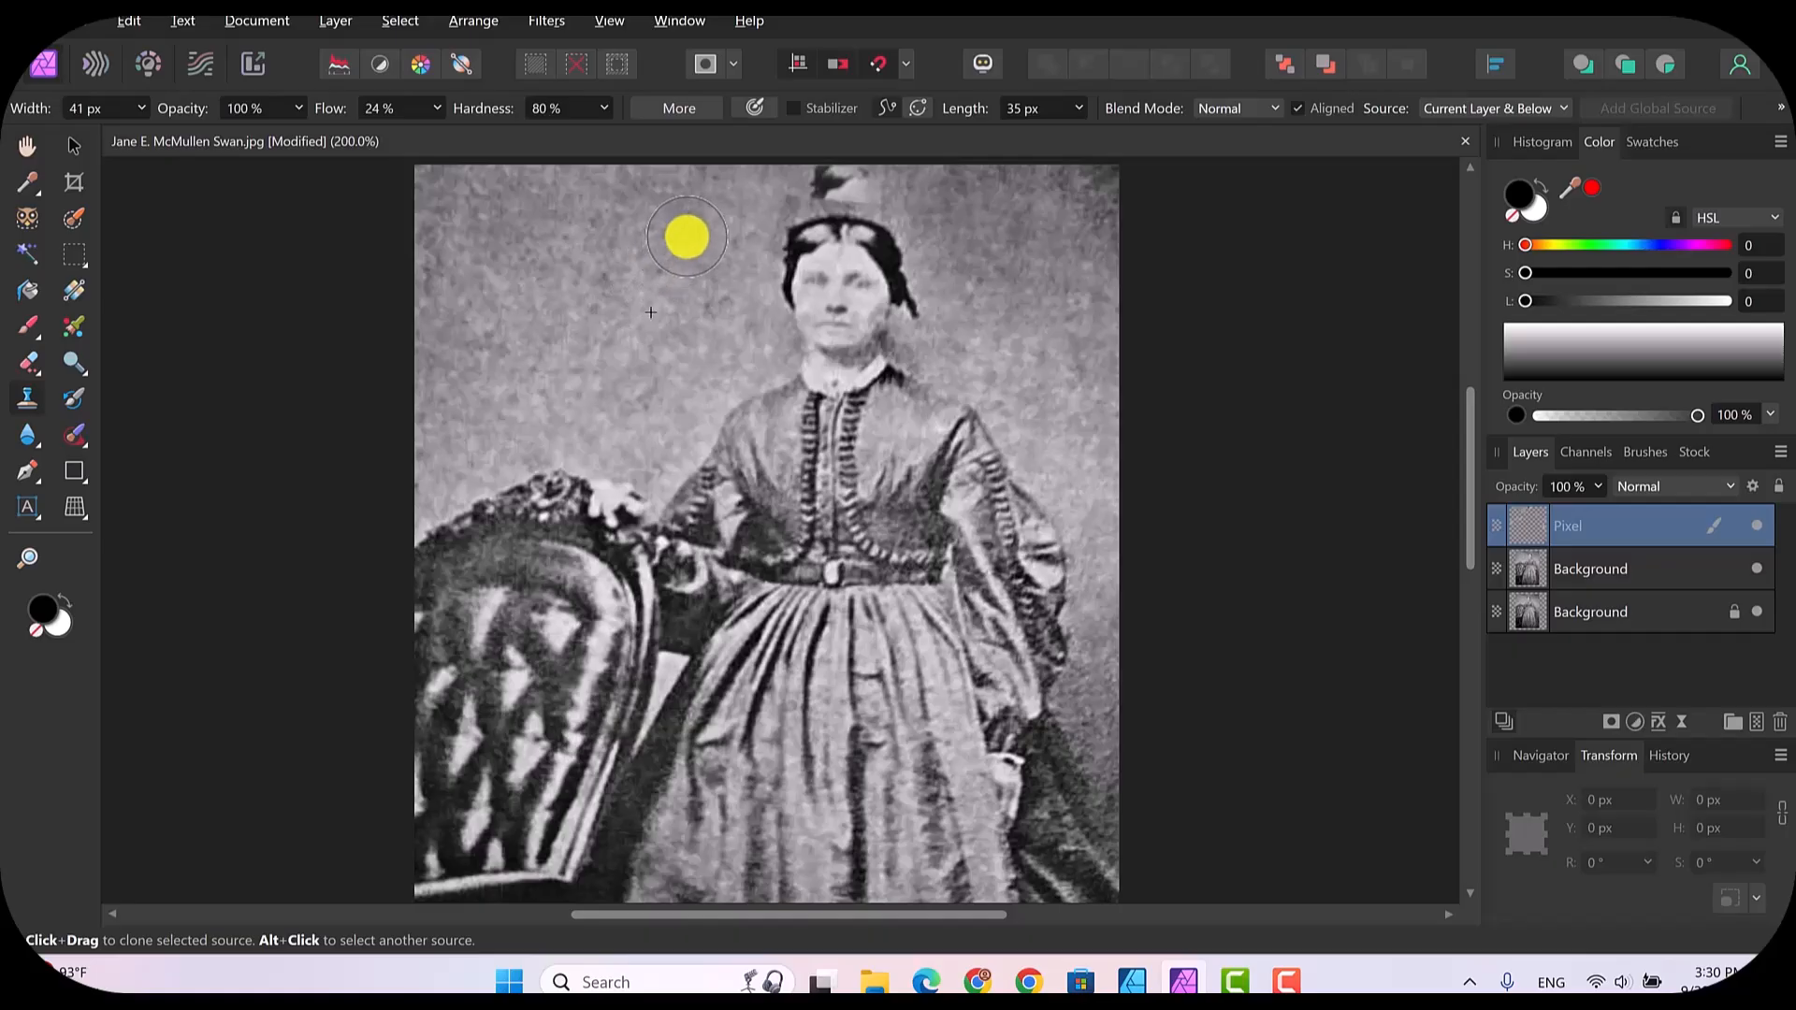
{"action": "left_click", "coordinate": [708, 262], "text": "alt"}
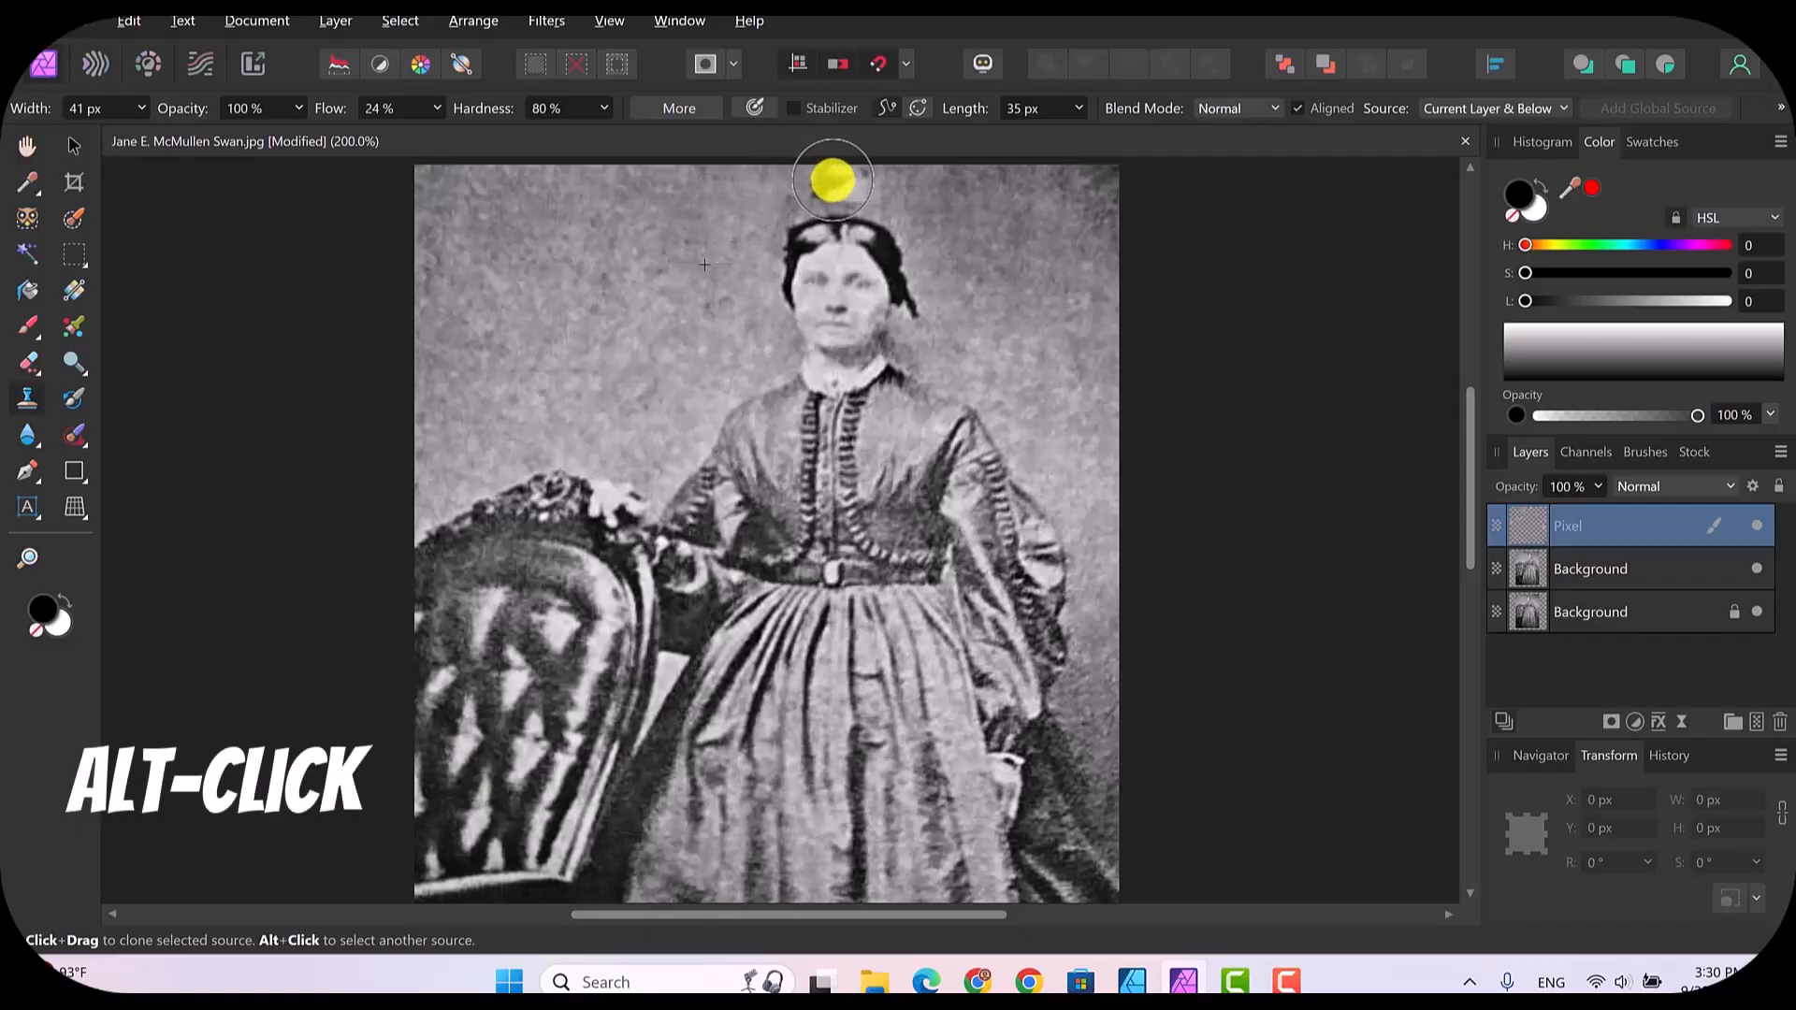
{"action": "mouse_move", "coordinate": [815, 170]}
{"action": "left_mouse_down"}
{"action": "mouse_move", "coordinate": [868, 170]}
{"action": "mouse_move", "coordinate": [957, 199]}
{"action": "mouse_move", "coordinate": [937, 193]}
{"action": "mouse_move", "coordinate": [942, 223]}
{"action": "mouse_move", "coordinate": [1031, 346]}
{"action": "mouse_move", "coordinate": [1049, 418]}
{"action": "mouse_move", "coordinate": [1023, 378]}
{"action": "left_mouse_up"}
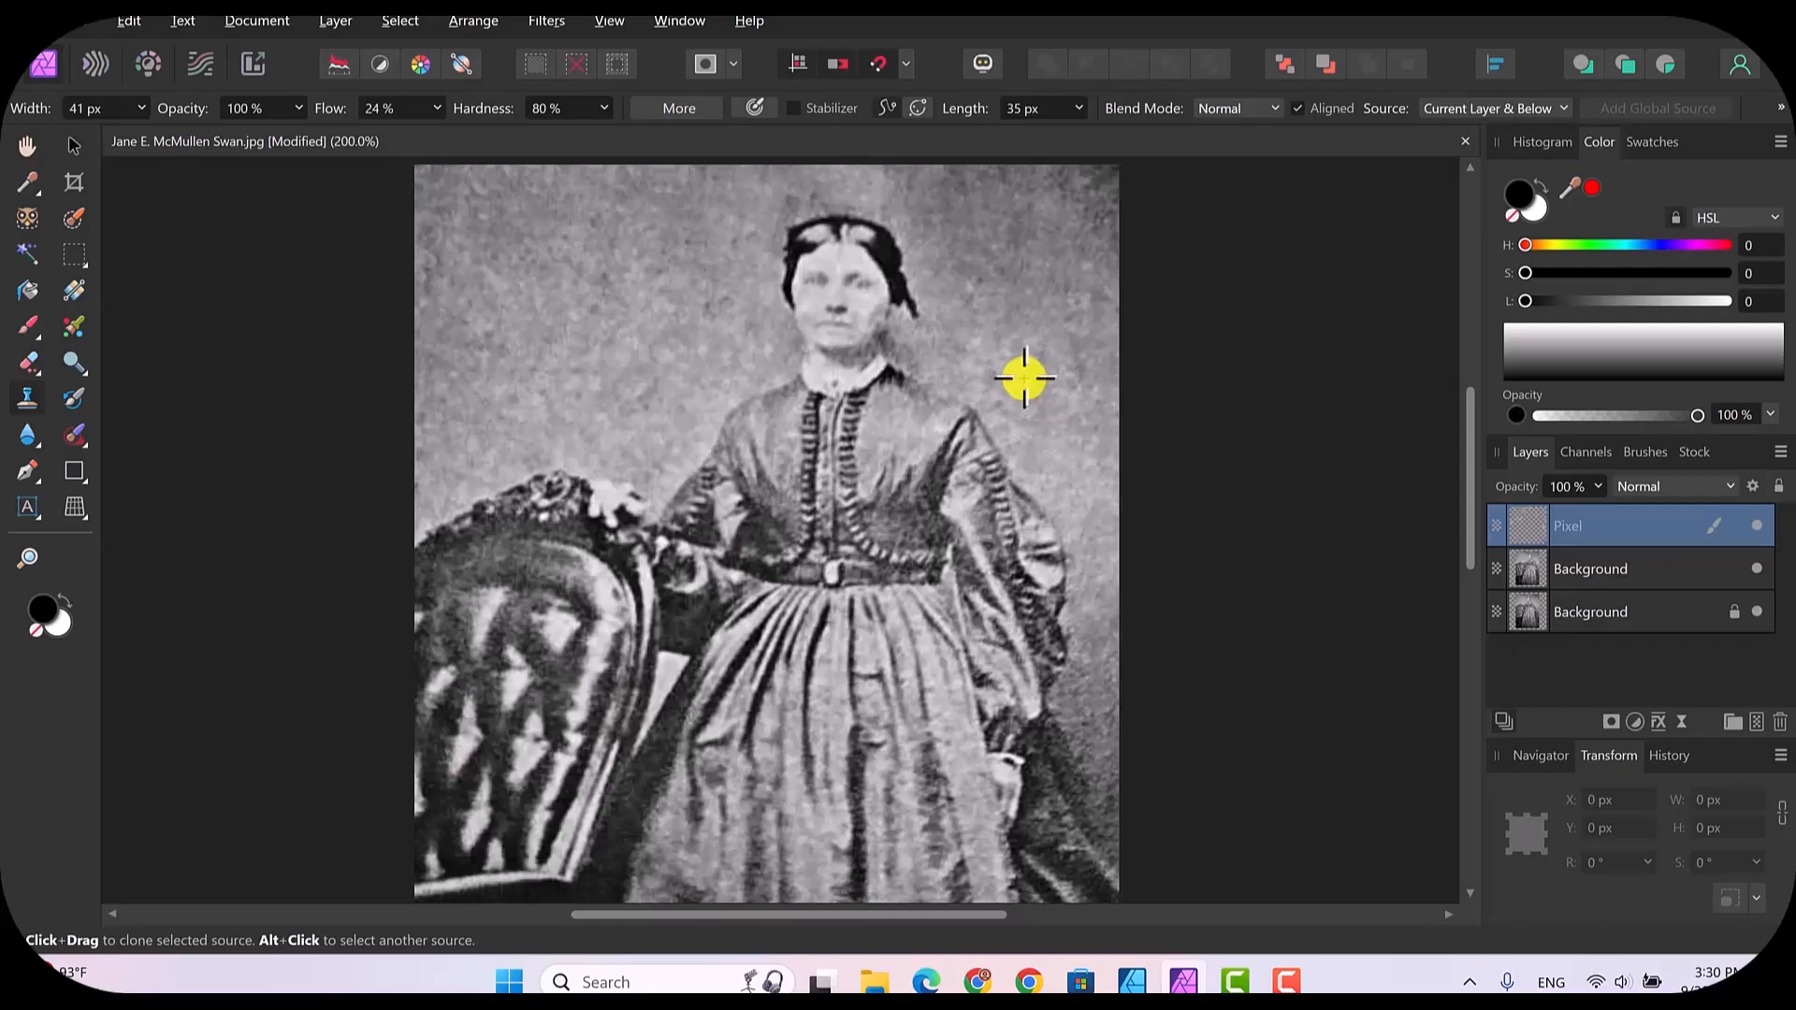
{"action": "mouse_move", "coordinate": [1025, 379]}
{"action": "left_mouse_down"}
{"action": "mouse_move", "coordinate": [873, 177]}
{"action": "mouse_move", "coordinate": [826, 174]}
{"action": "mouse_move", "coordinate": [896, 187]}
{"action": "mouse_move", "coordinate": [1000, 326]}
{"action": "mouse_move", "coordinate": [1008, 235]}
{"action": "mouse_move", "coordinate": [966, 213]}
{"action": "left_mouse_up"}
Step: Set the Clone Brush opacity to 80% and clone backdrop from both sides of the woman's head over the area above it
{"action": "left_click", "coordinate": [460, 64]}
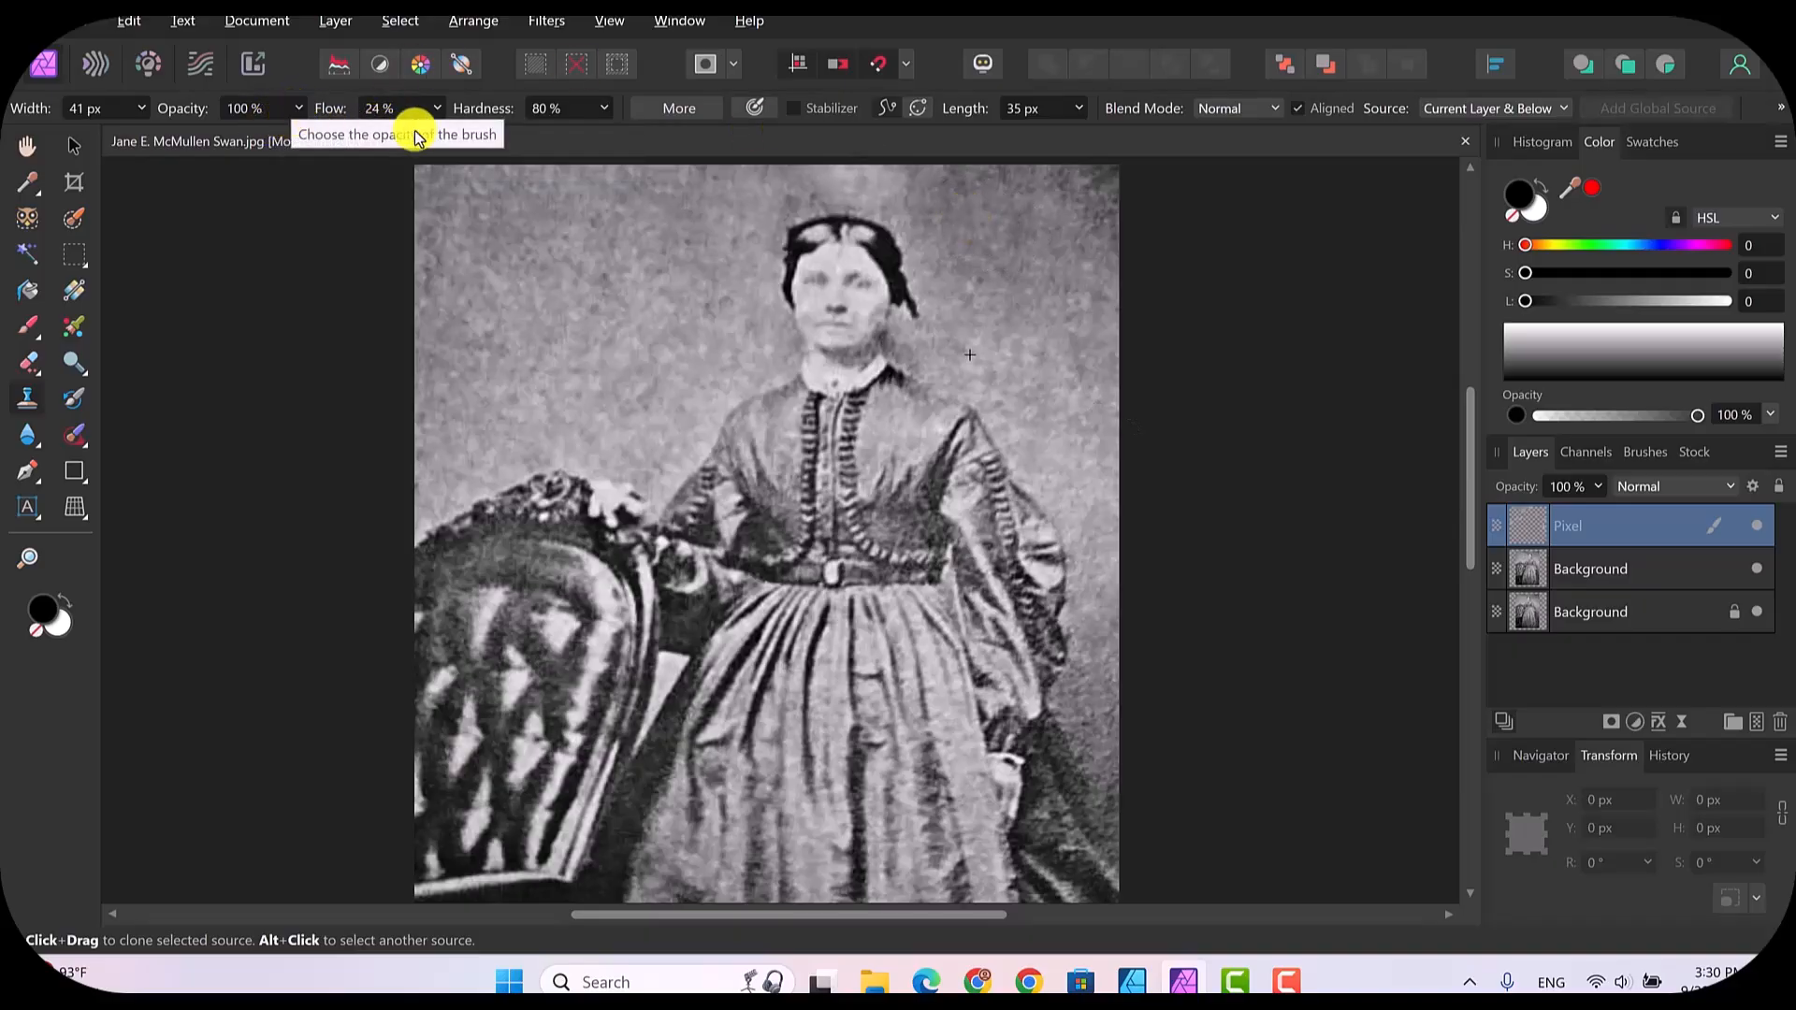
{"action": "left_click", "coordinate": [297, 111]}
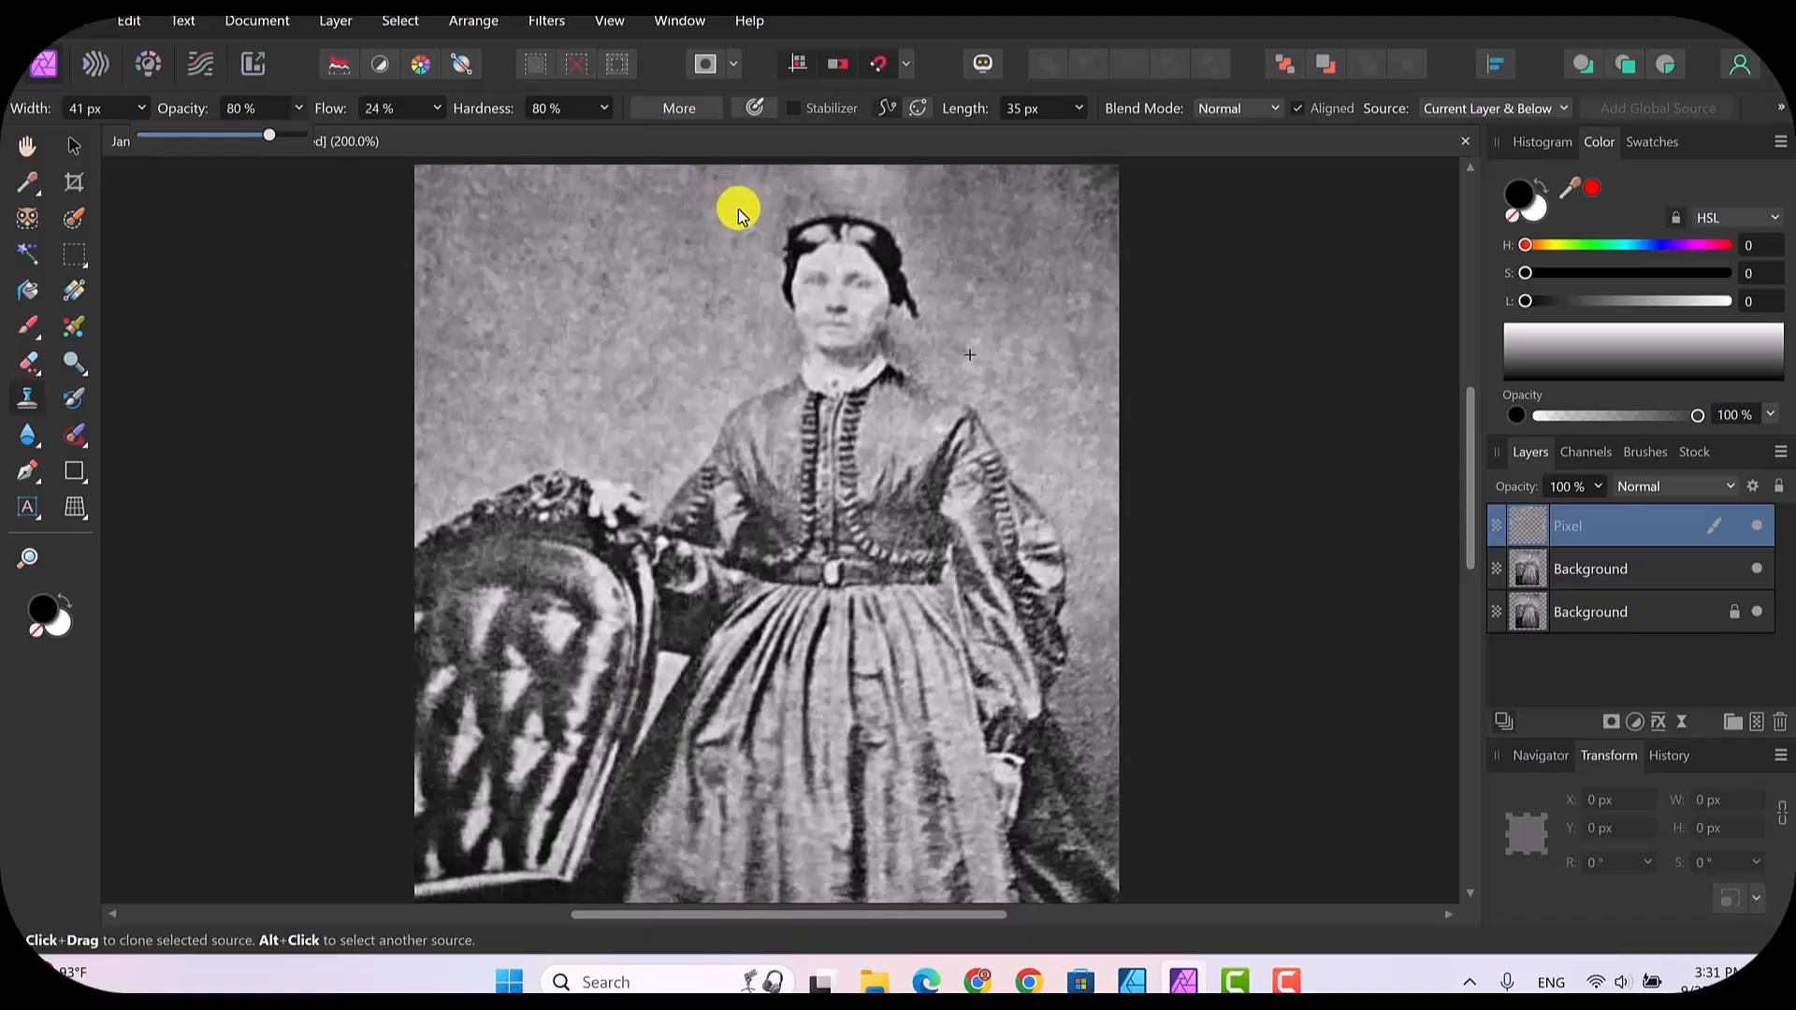
{"action": "key", "text": "alt"}
{"action": "left_click", "coordinate": [32, 398]}
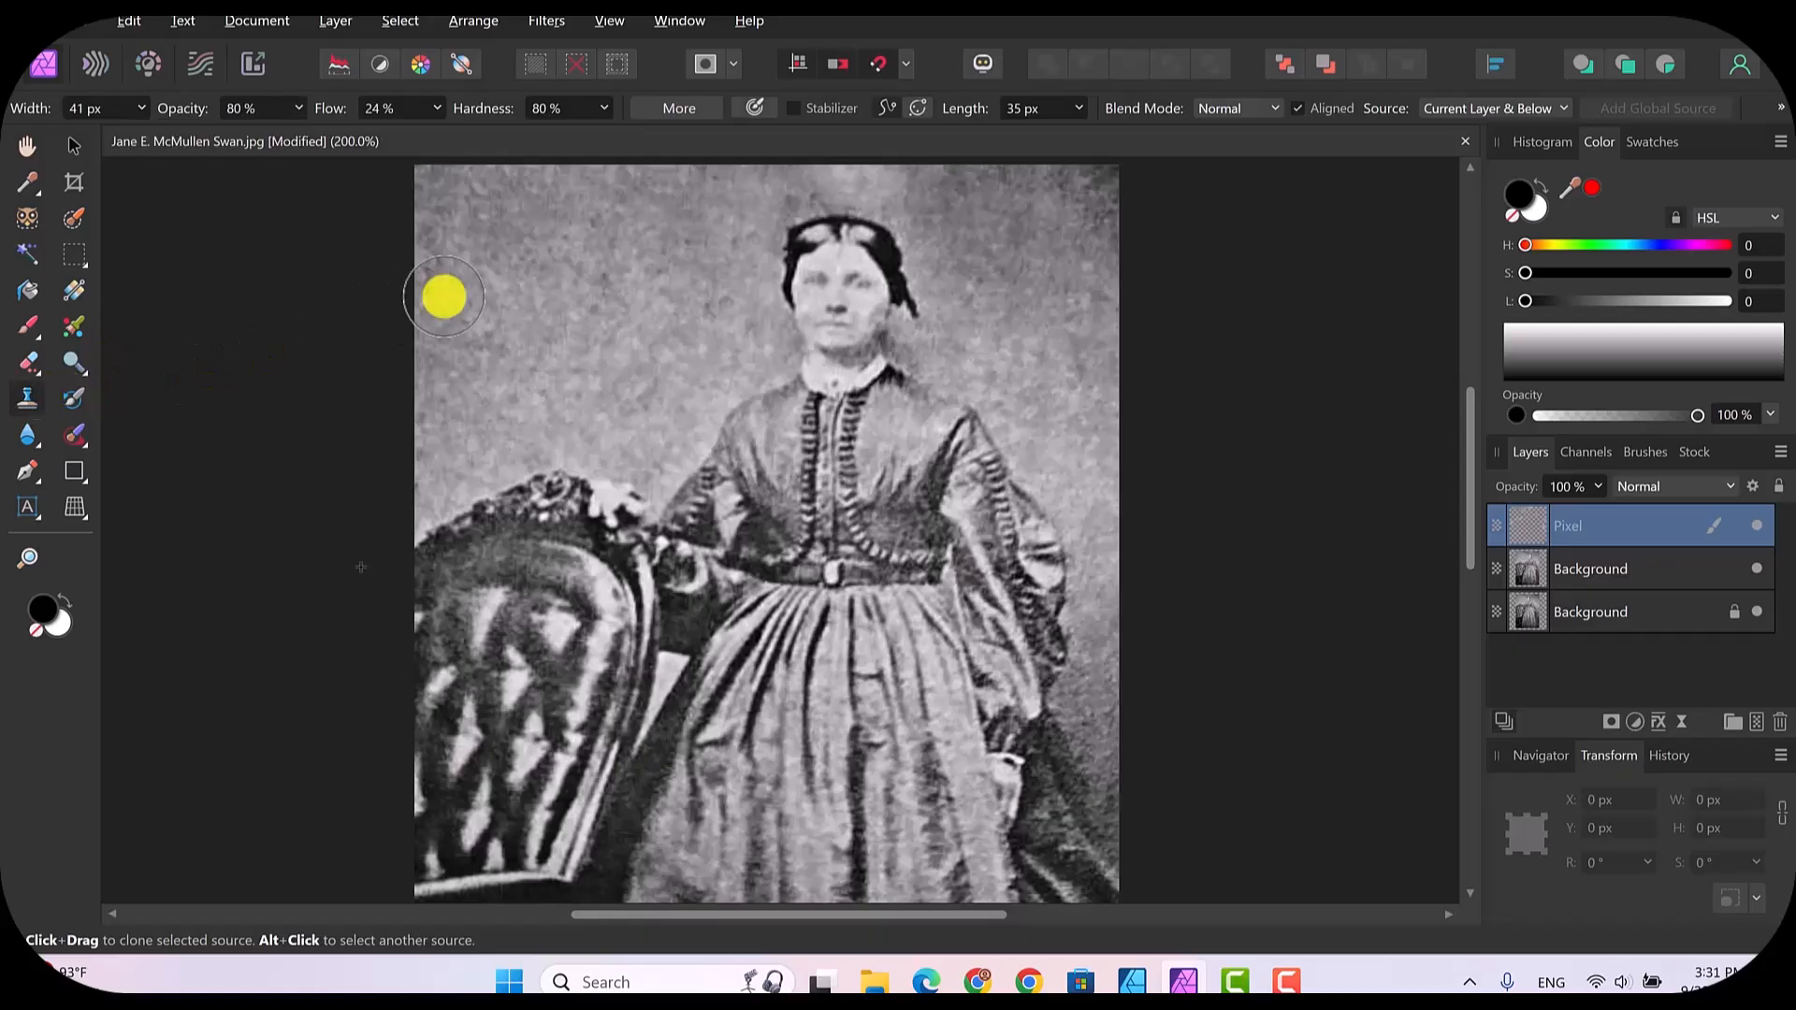
{"action": "left_click", "coordinate": [720, 224], "text": "alt"}
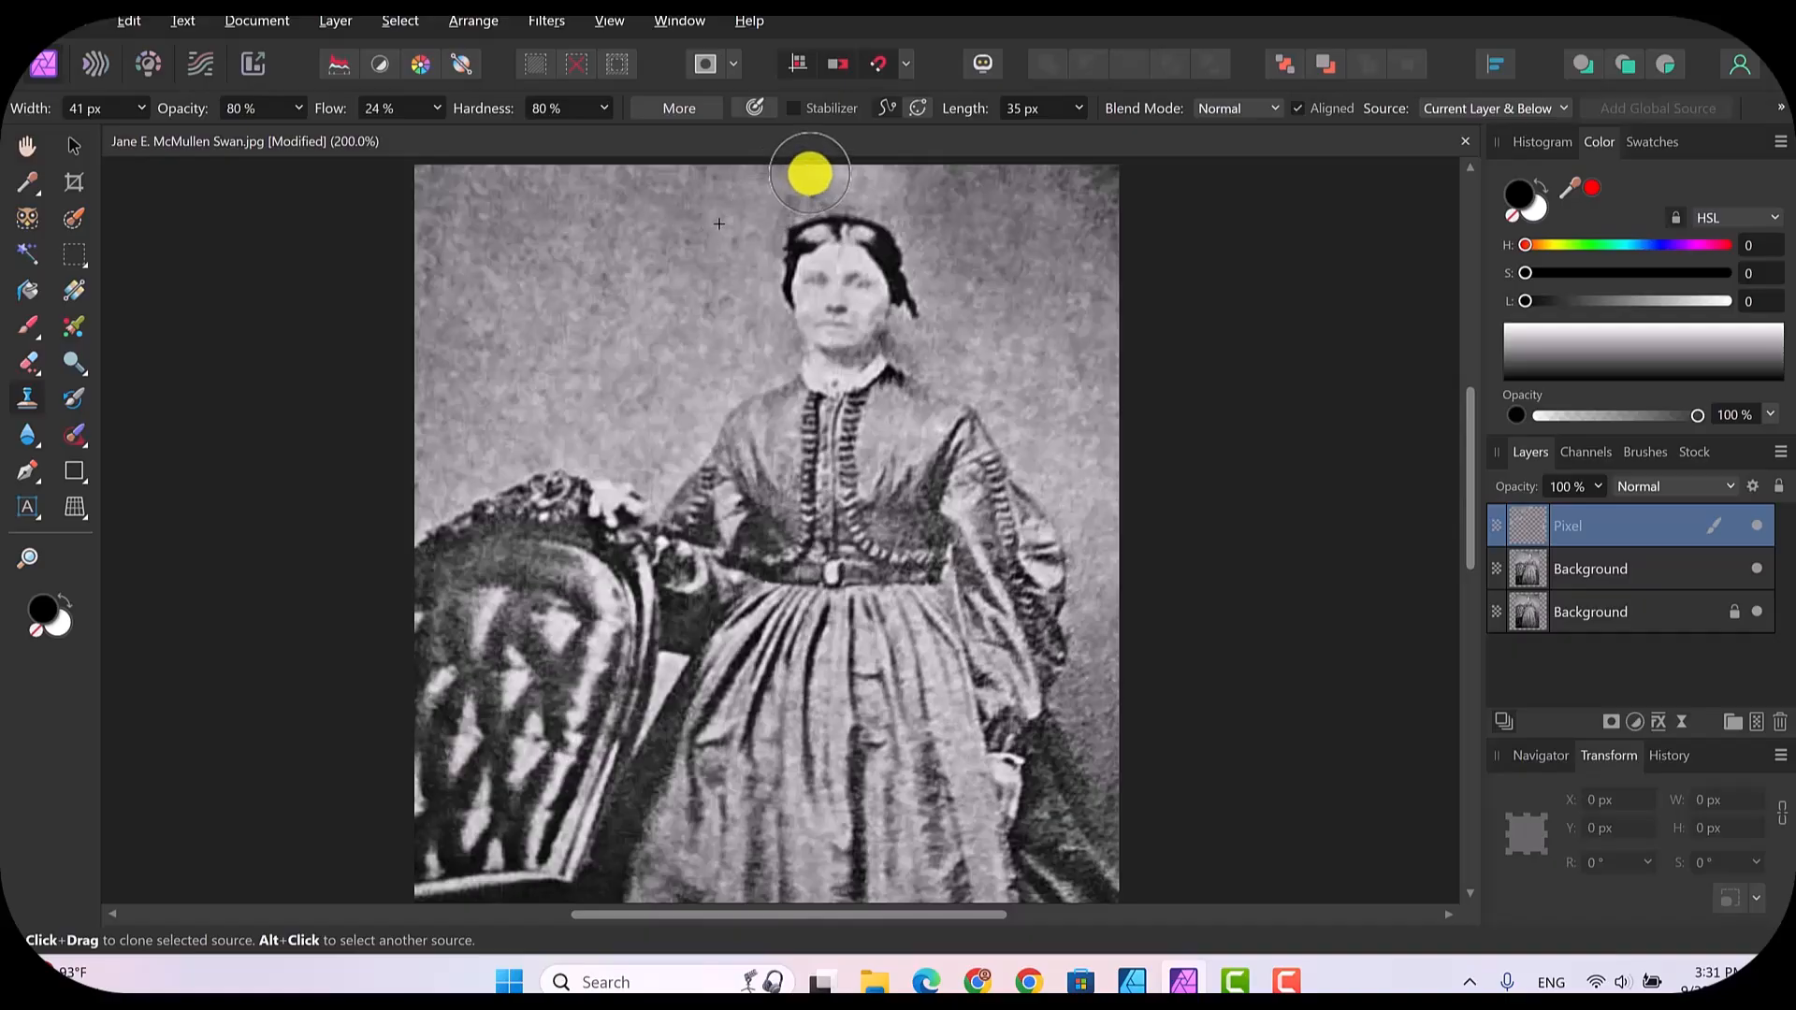
{"action": "mouse_move", "coordinate": [813, 174]}
{"action": "left_mouse_down"}
{"action": "mouse_move", "coordinate": [896, 177]}
{"action": "mouse_move", "coordinate": [806, 170]}
{"action": "mouse_move", "coordinate": [917, 218]}
{"action": "mouse_move", "coordinate": [963, 264]}
{"action": "left_mouse_up"}
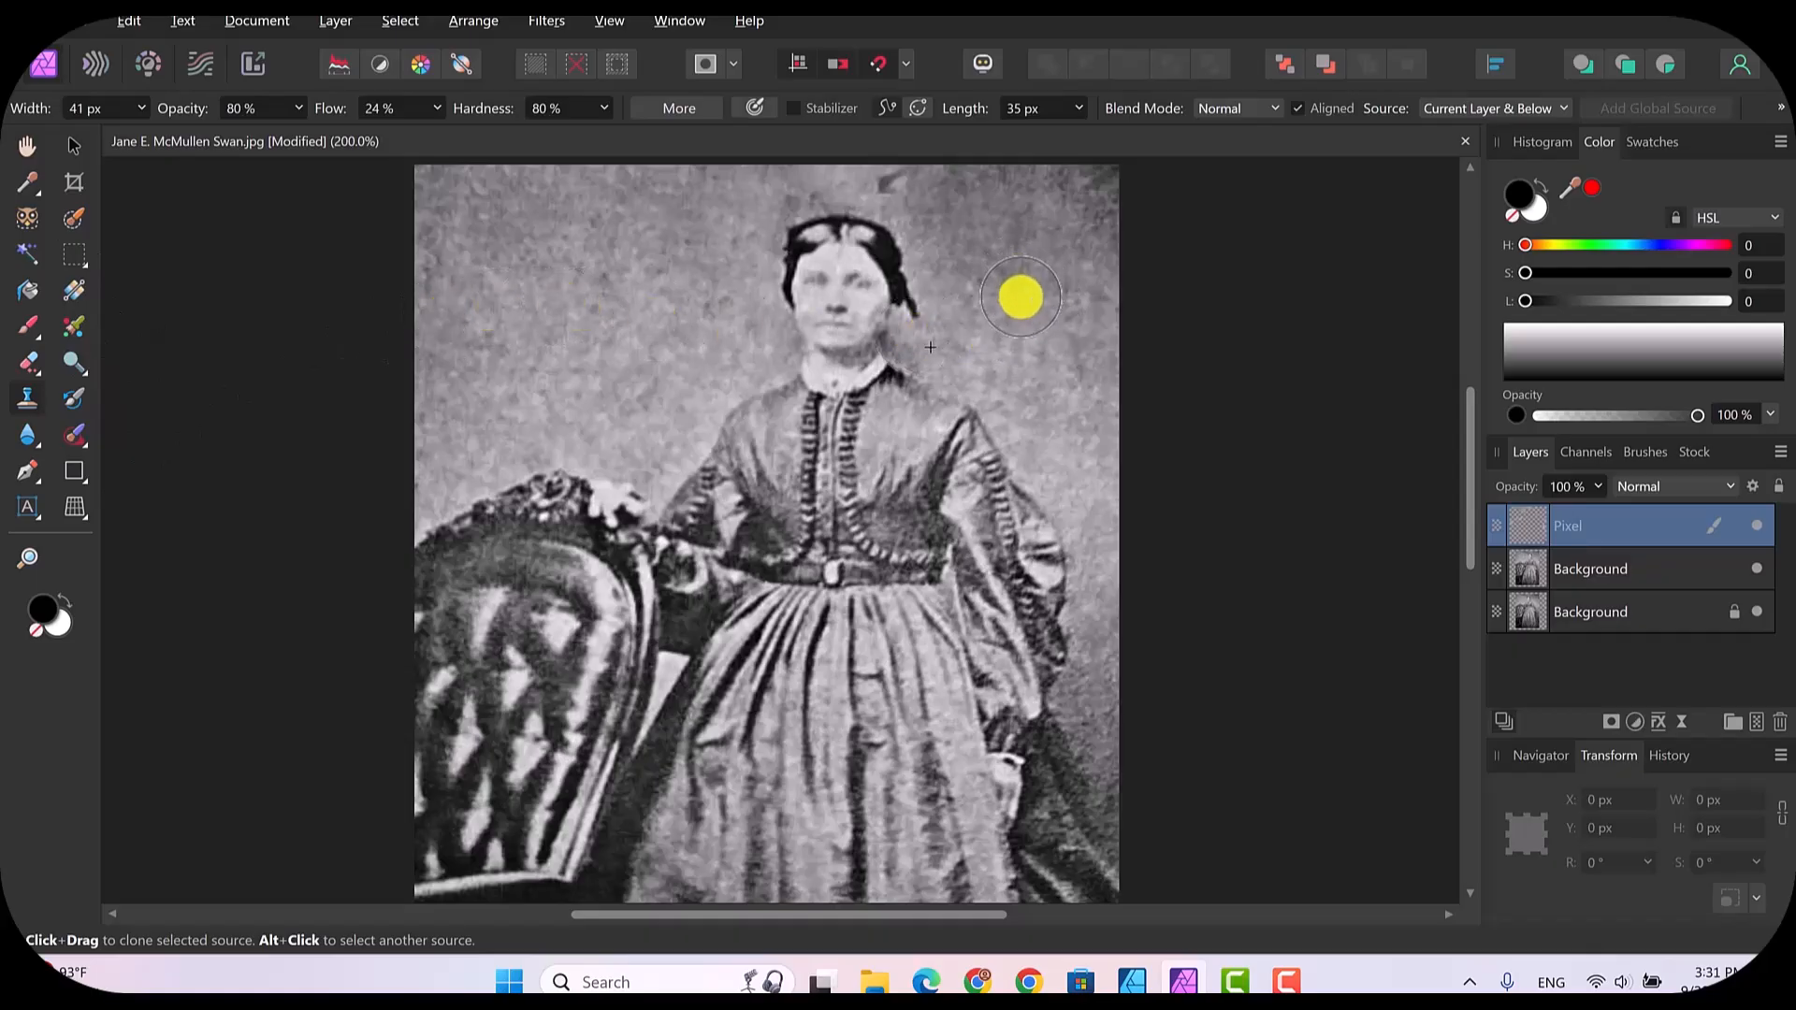
{"action": "left_click", "coordinate": [1021, 296], "text": "alt"}
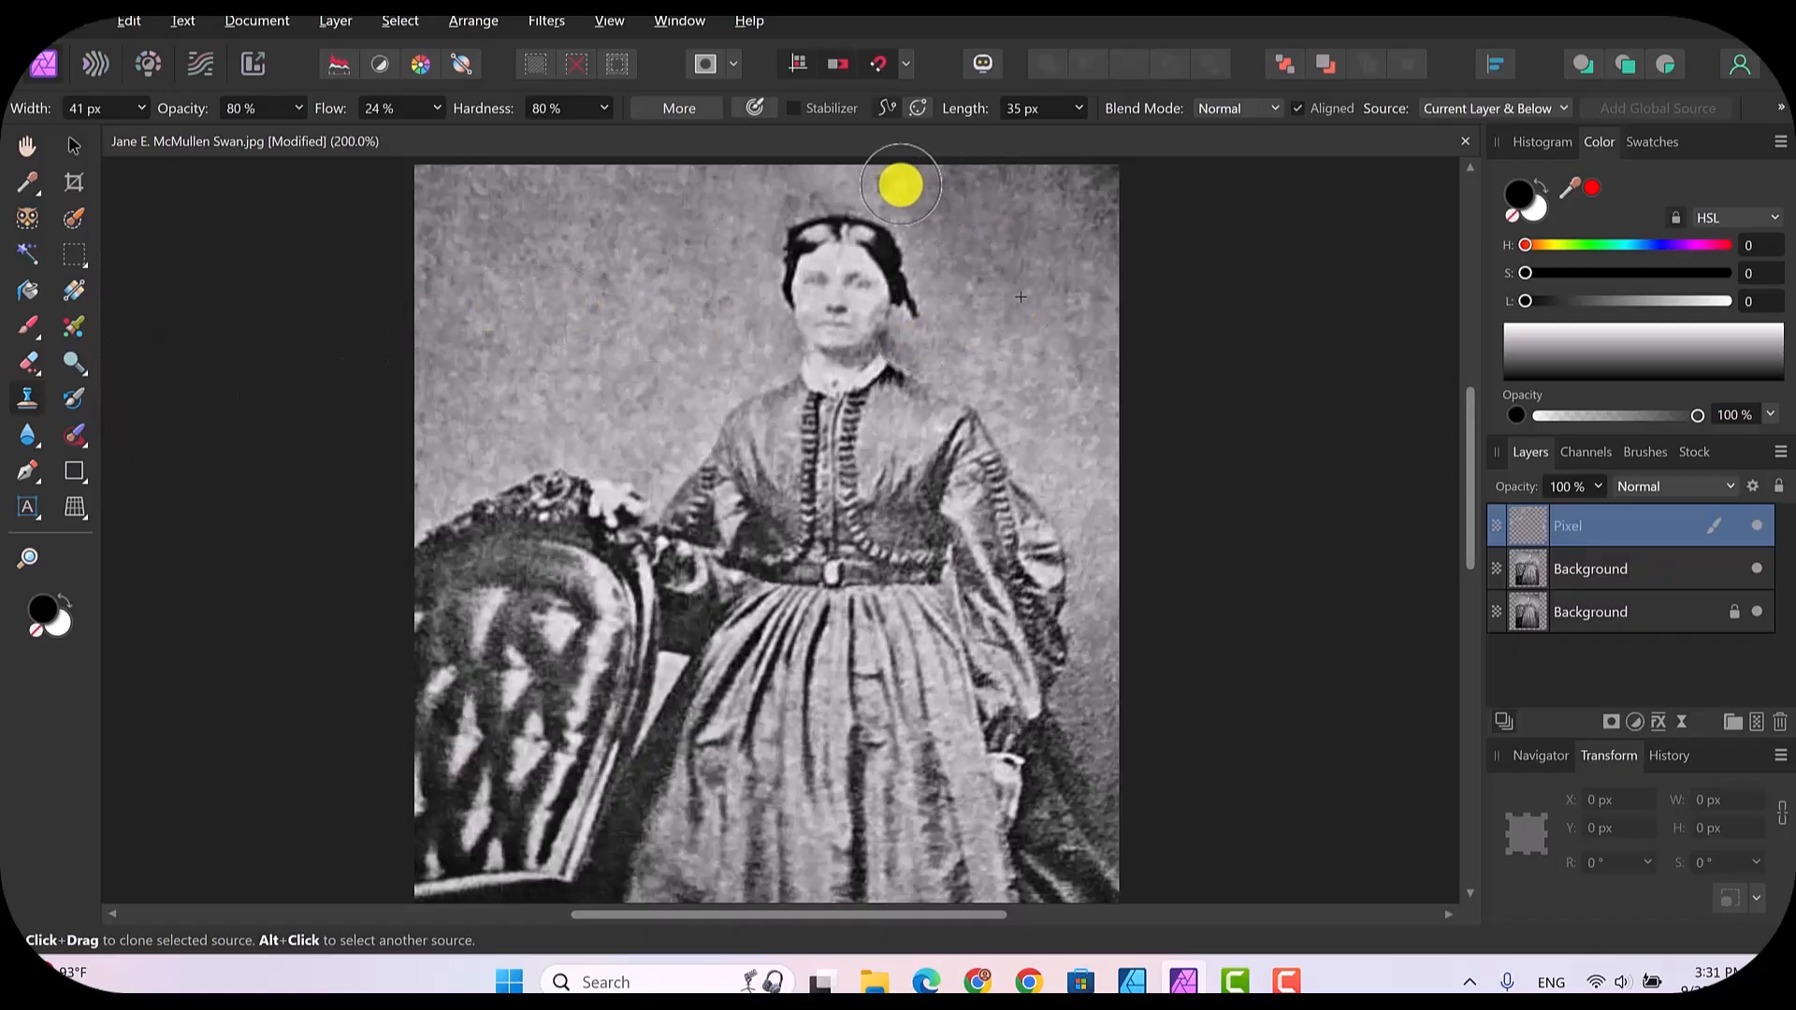
{"action": "mouse_move", "coordinate": [924, 192]}
{"action": "left_mouse_down"}
{"action": "mouse_move", "coordinate": [825, 178]}
{"action": "mouse_move", "coordinate": [991, 218]}
{"action": "mouse_move", "coordinate": [994, 200]}
{"action": "mouse_move", "coordinate": [1114, 168]}
{"action": "mouse_move", "coordinate": [1138, 249]}
{"action": "mouse_move", "coordinate": [1174, 261]}
{"action": "mouse_move", "coordinate": [1070, 465]}
{"action": "mouse_move", "coordinate": [1026, 353]}
{"action": "mouse_move", "coordinate": [533, 277]}
{"action": "mouse_move", "coordinate": [500, 254]}
{"action": "mouse_move", "coordinate": [1271, 116]}
{"action": "mouse_move", "coordinate": [329, 249]}
{"action": "mouse_move", "coordinate": [169, 395]}
{"action": "left_mouse_up"}
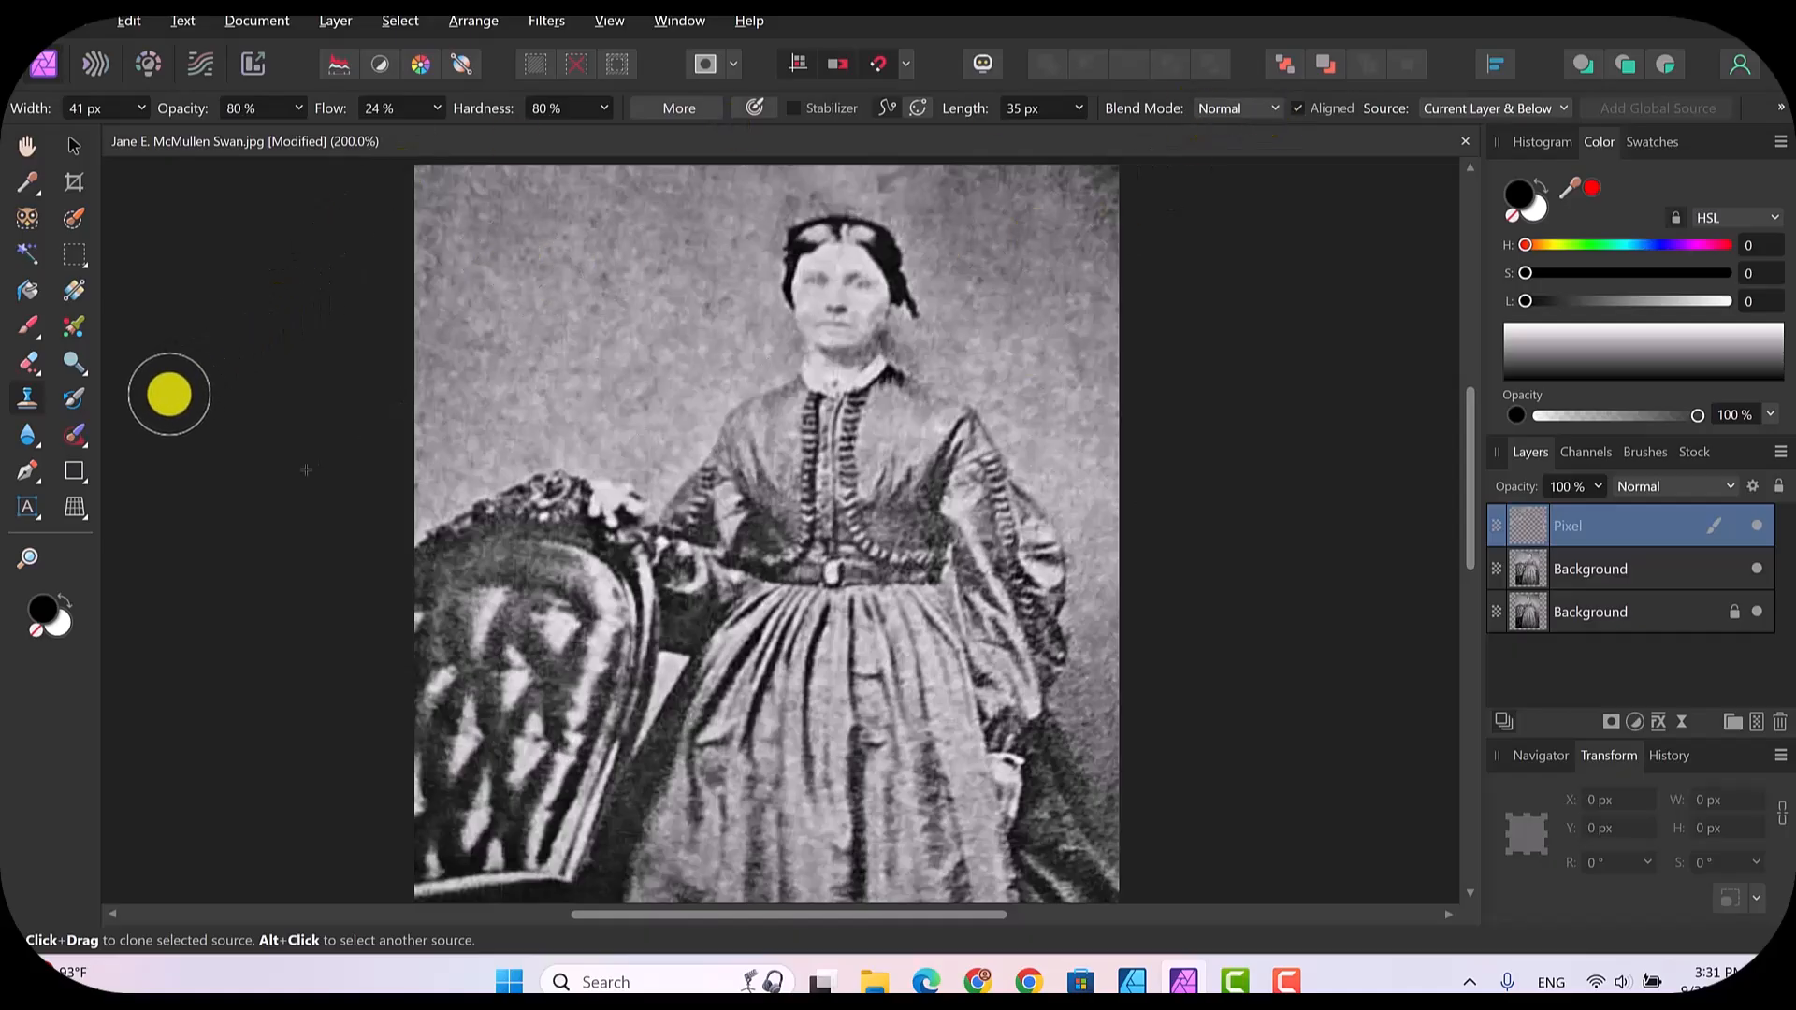
Step: Switch to the Paint Brush and sample the backdrop's mid grey beside the woman's head as its colour
{"action": "left_click", "coordinate": [28, 327]}
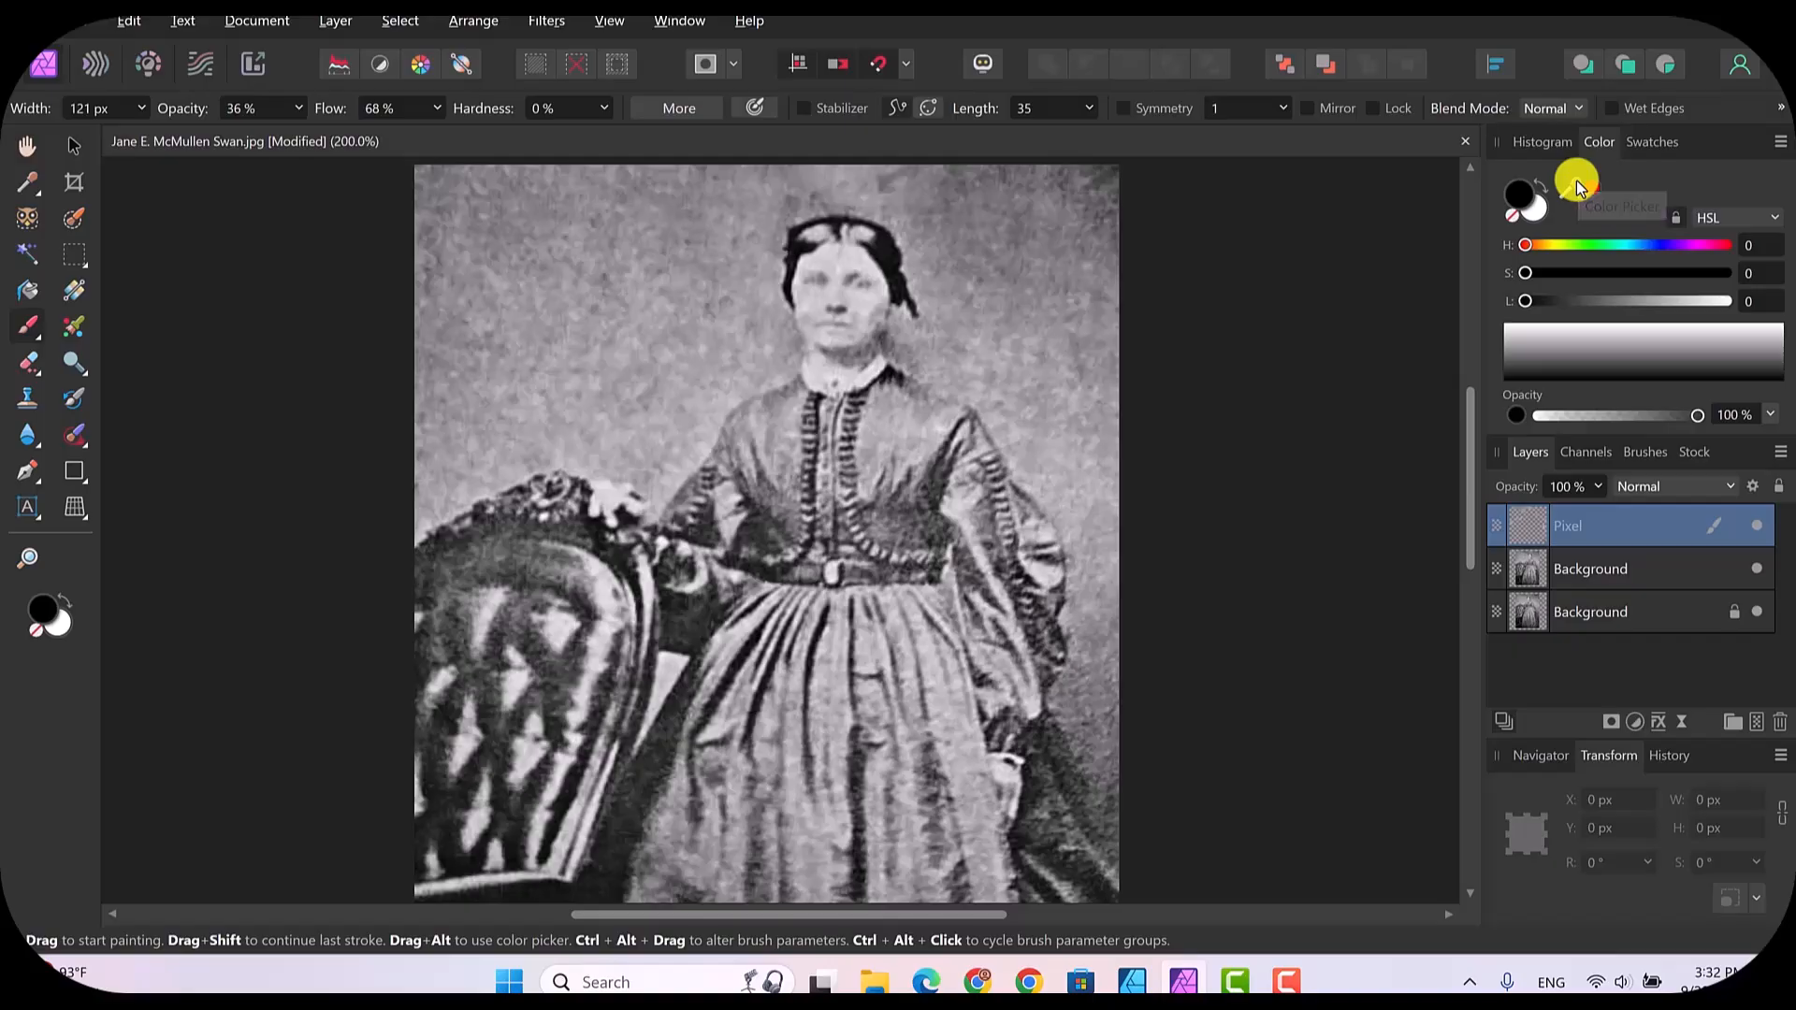
{"action": "mouse_move", "coordinate": [1580, 187]}
{"action": "left_mouse_down"}
{"action": "mouse_move", "coordinate": [1107, 173]}
{"action": "mouse_move", "coordinate": [758, 192]}
{"action": "mouse_move", "coordinate": [697, 249]}
{"action": "left_mouse_up"}
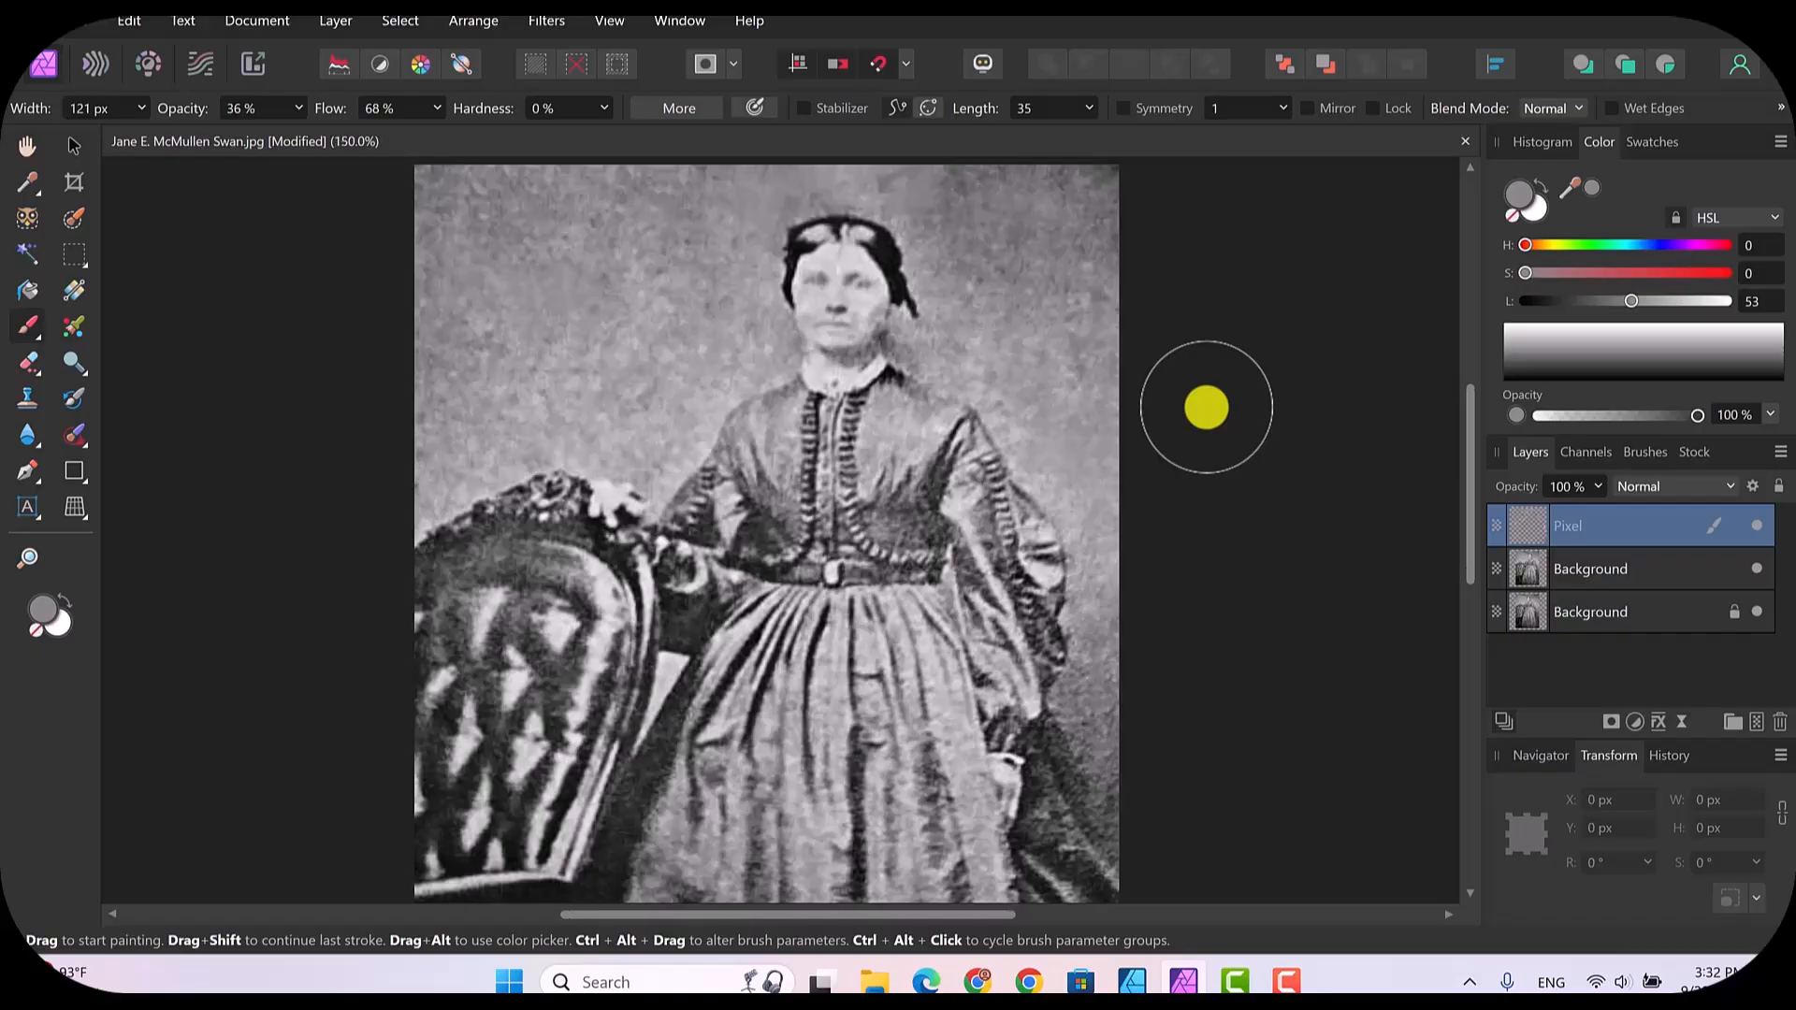
Step: Examine the whole retouched photo at 100% zoom
{"action": "key", "text": "ctrl+minus"}
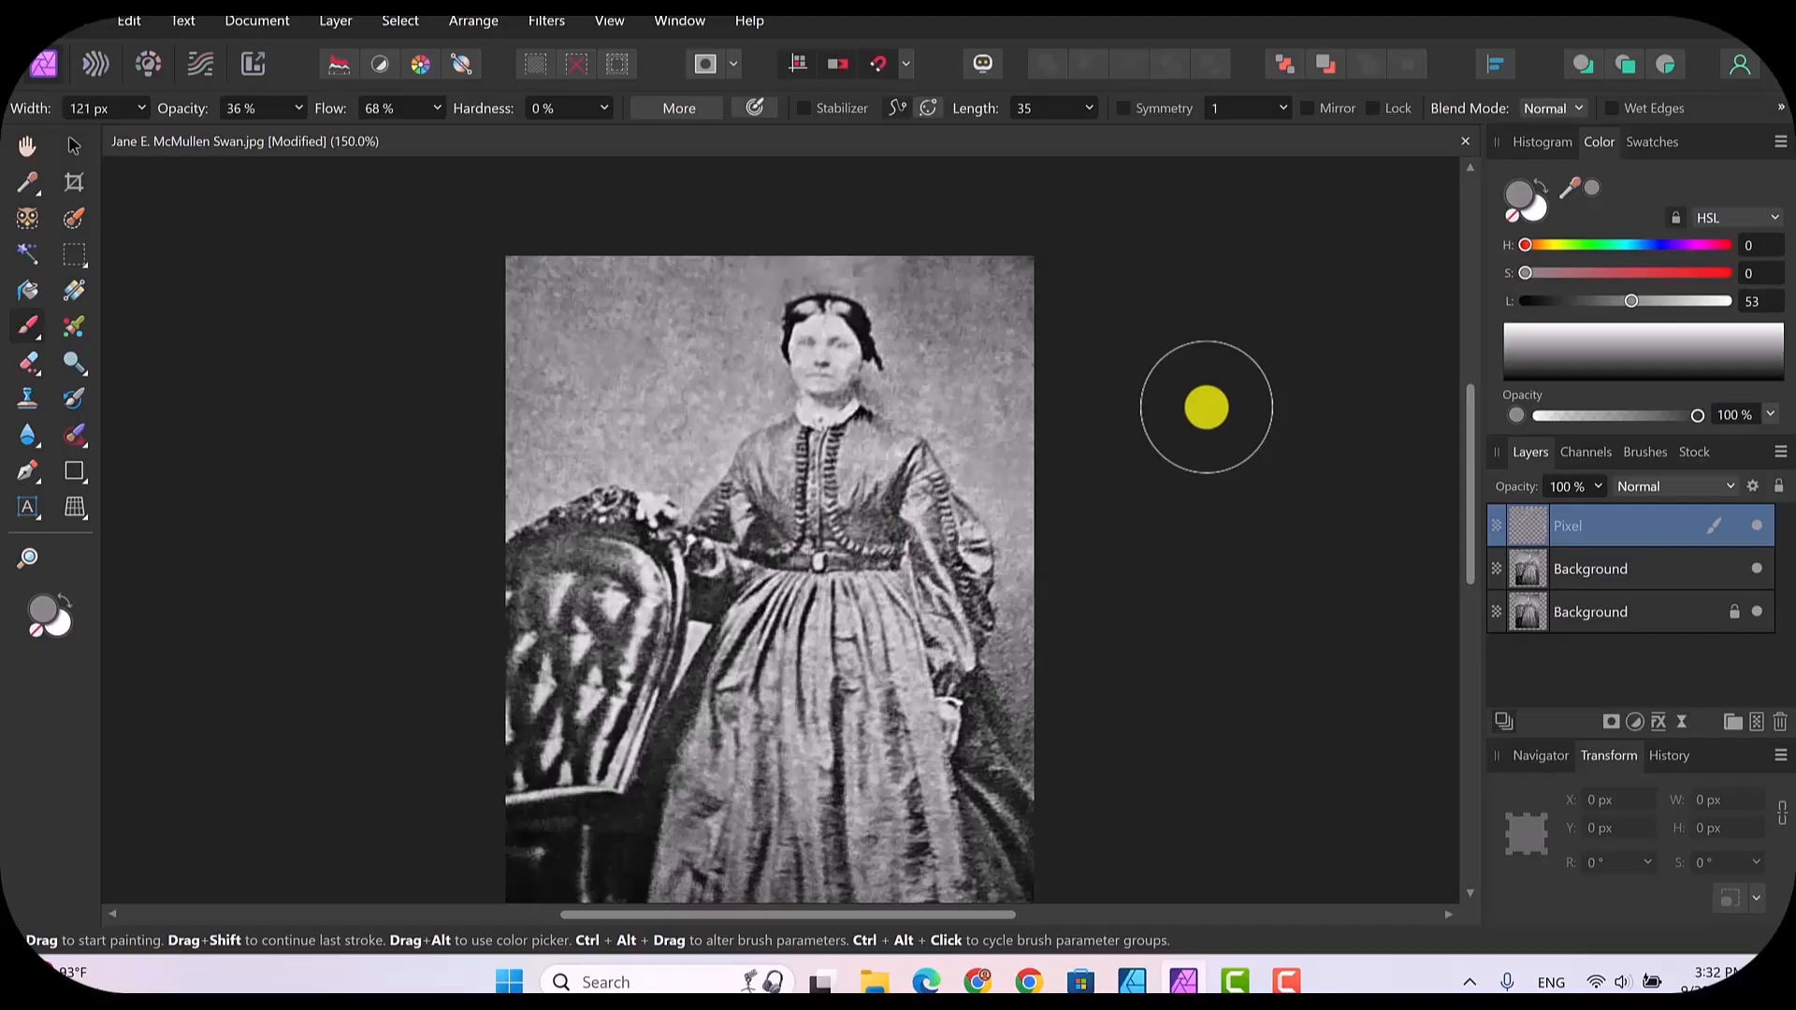
{"action": "key", "text": "ctrl+minus"}
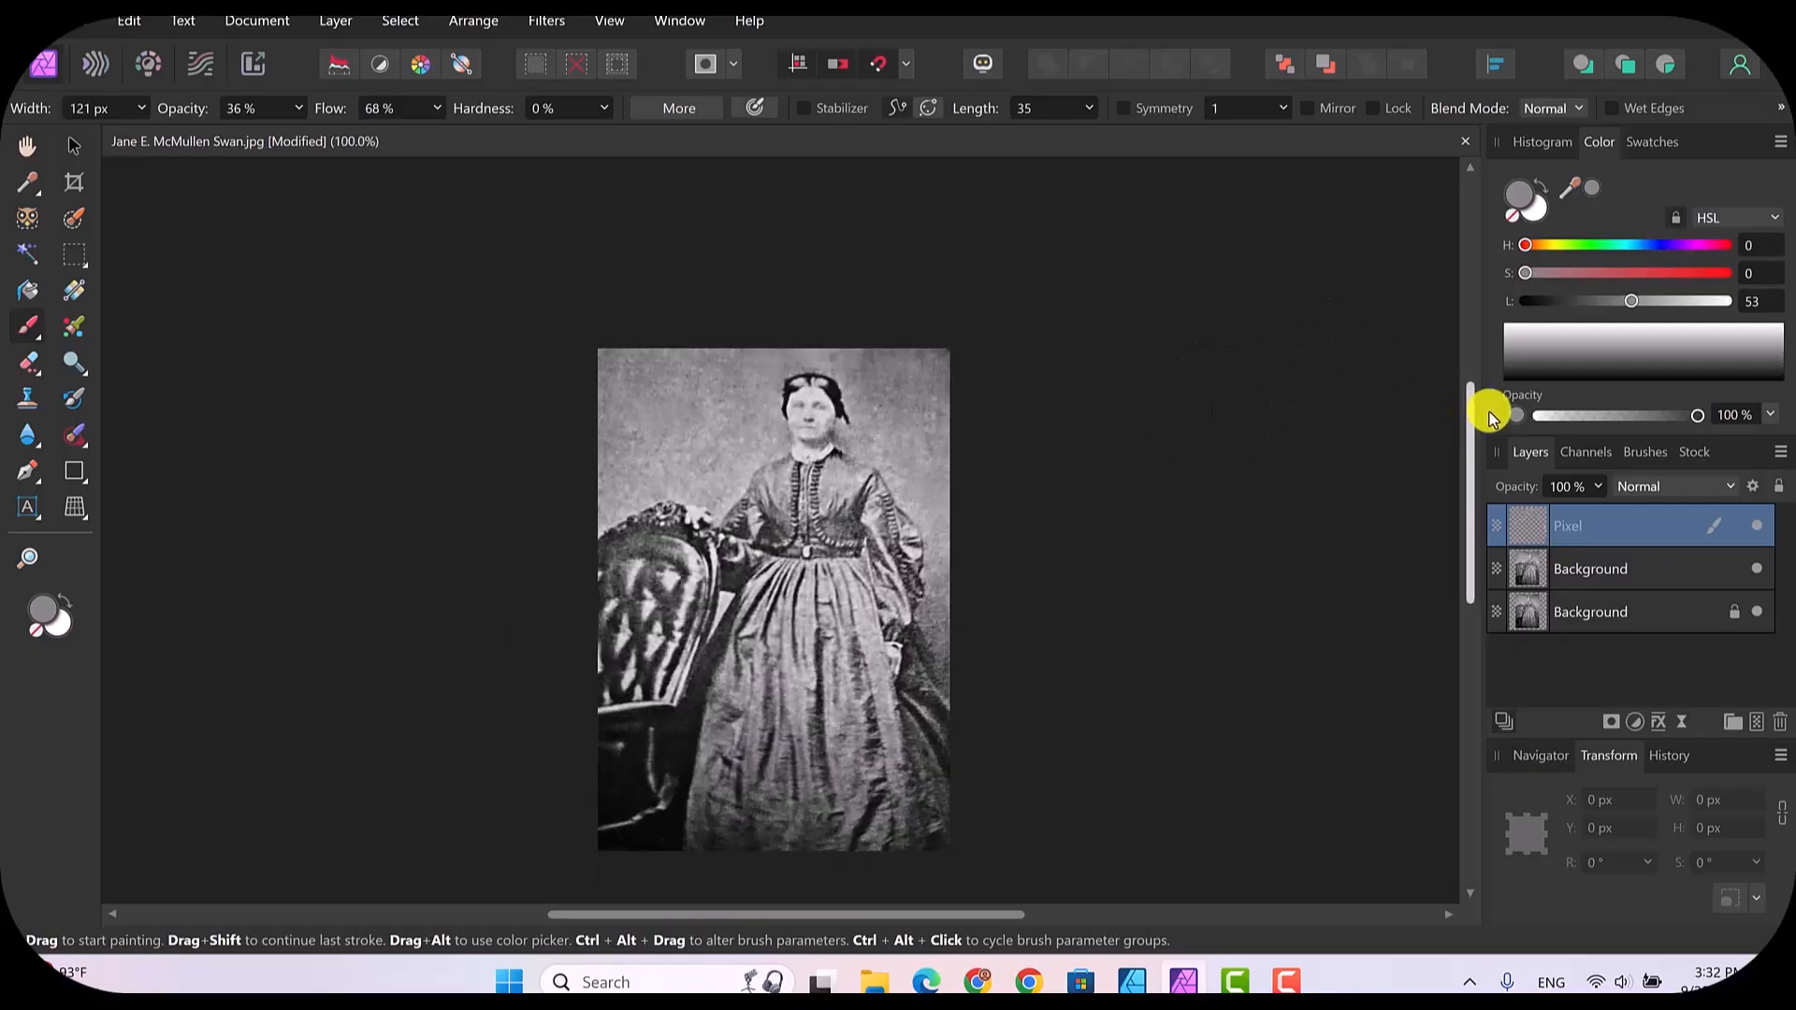
{"action": "left_click_drag", "start_coordinate": [1471, 409], "coordinate": [1471, 469]}
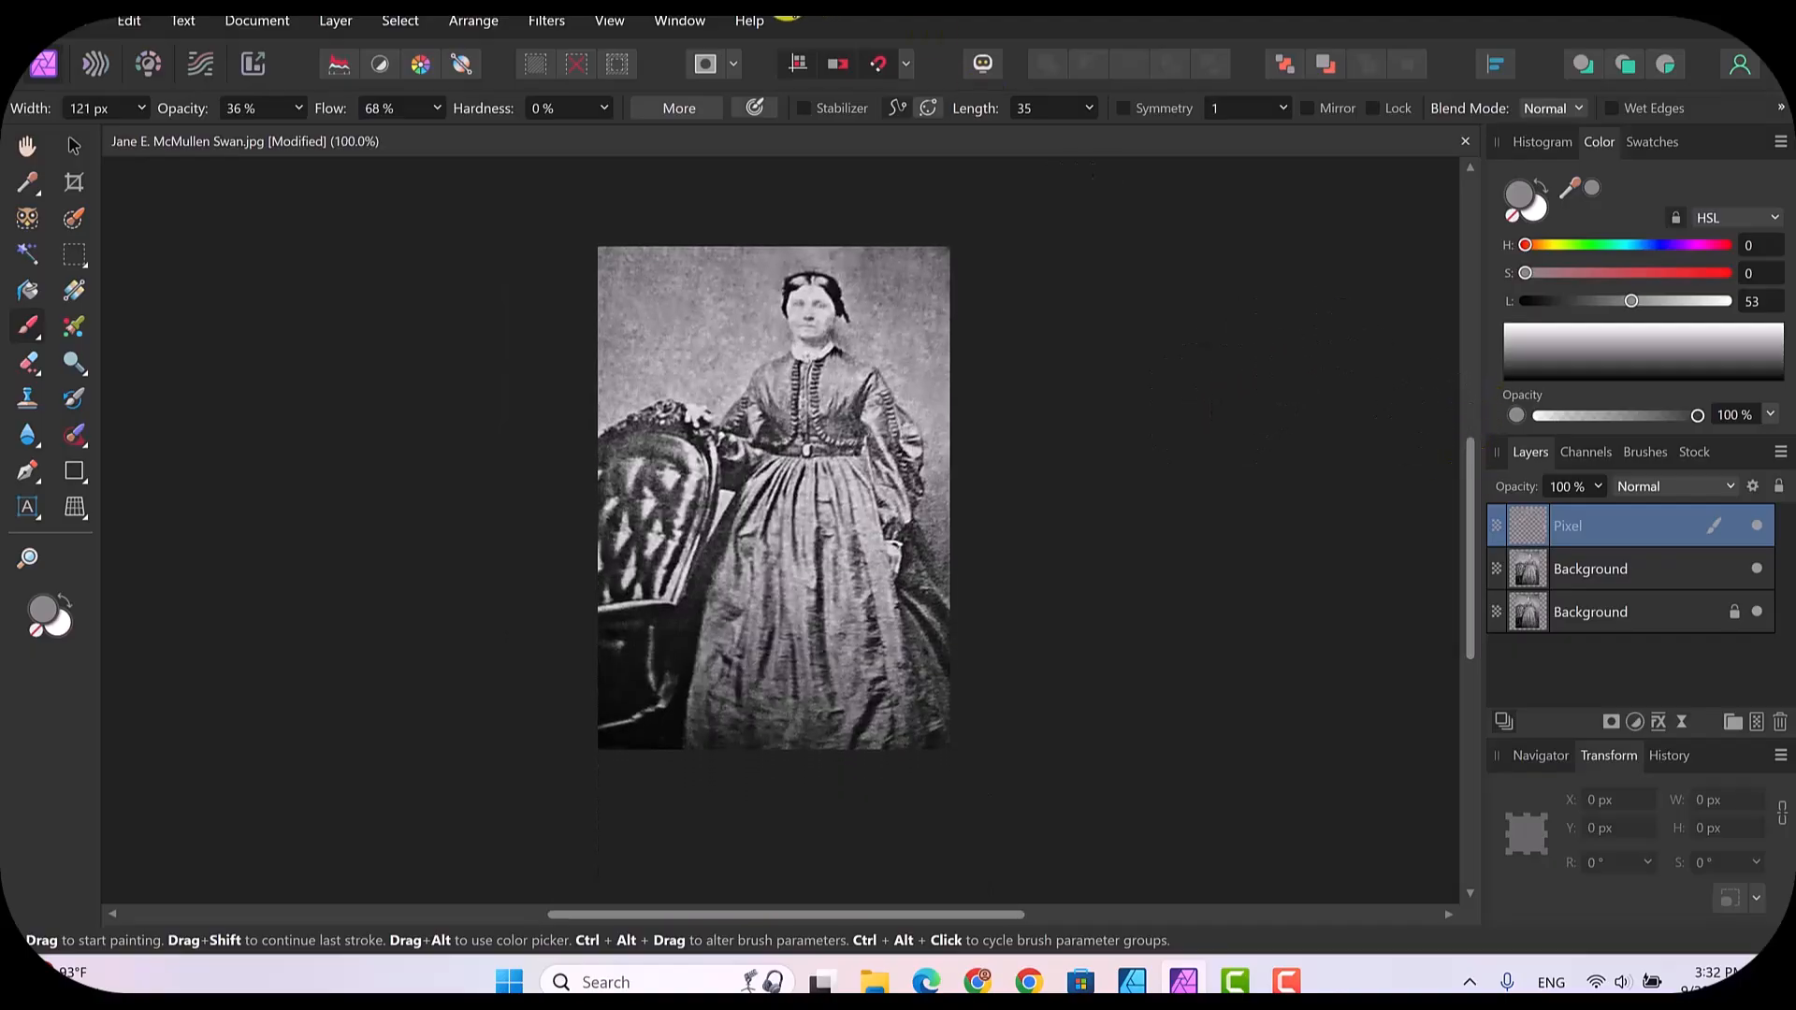
{"action": "left_click", "coordinate": [610, 28]}
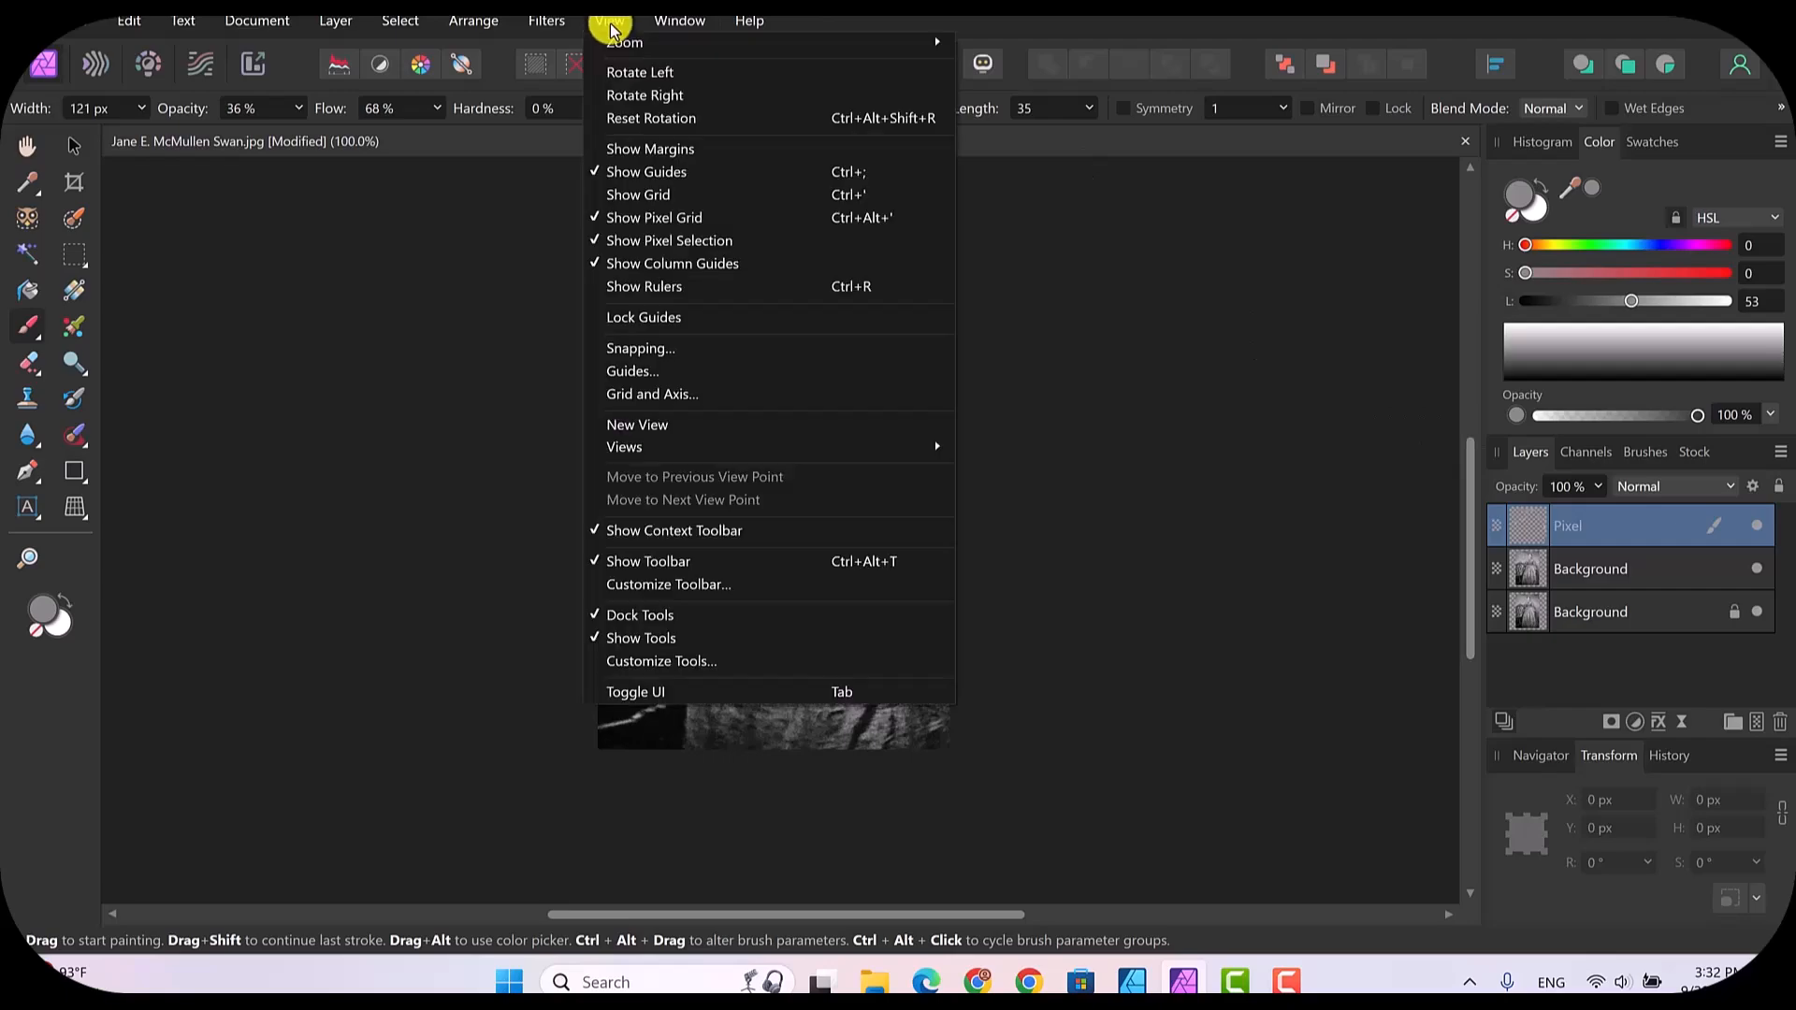
{"action": "mouse_move", "coordinate": [950, 42]}
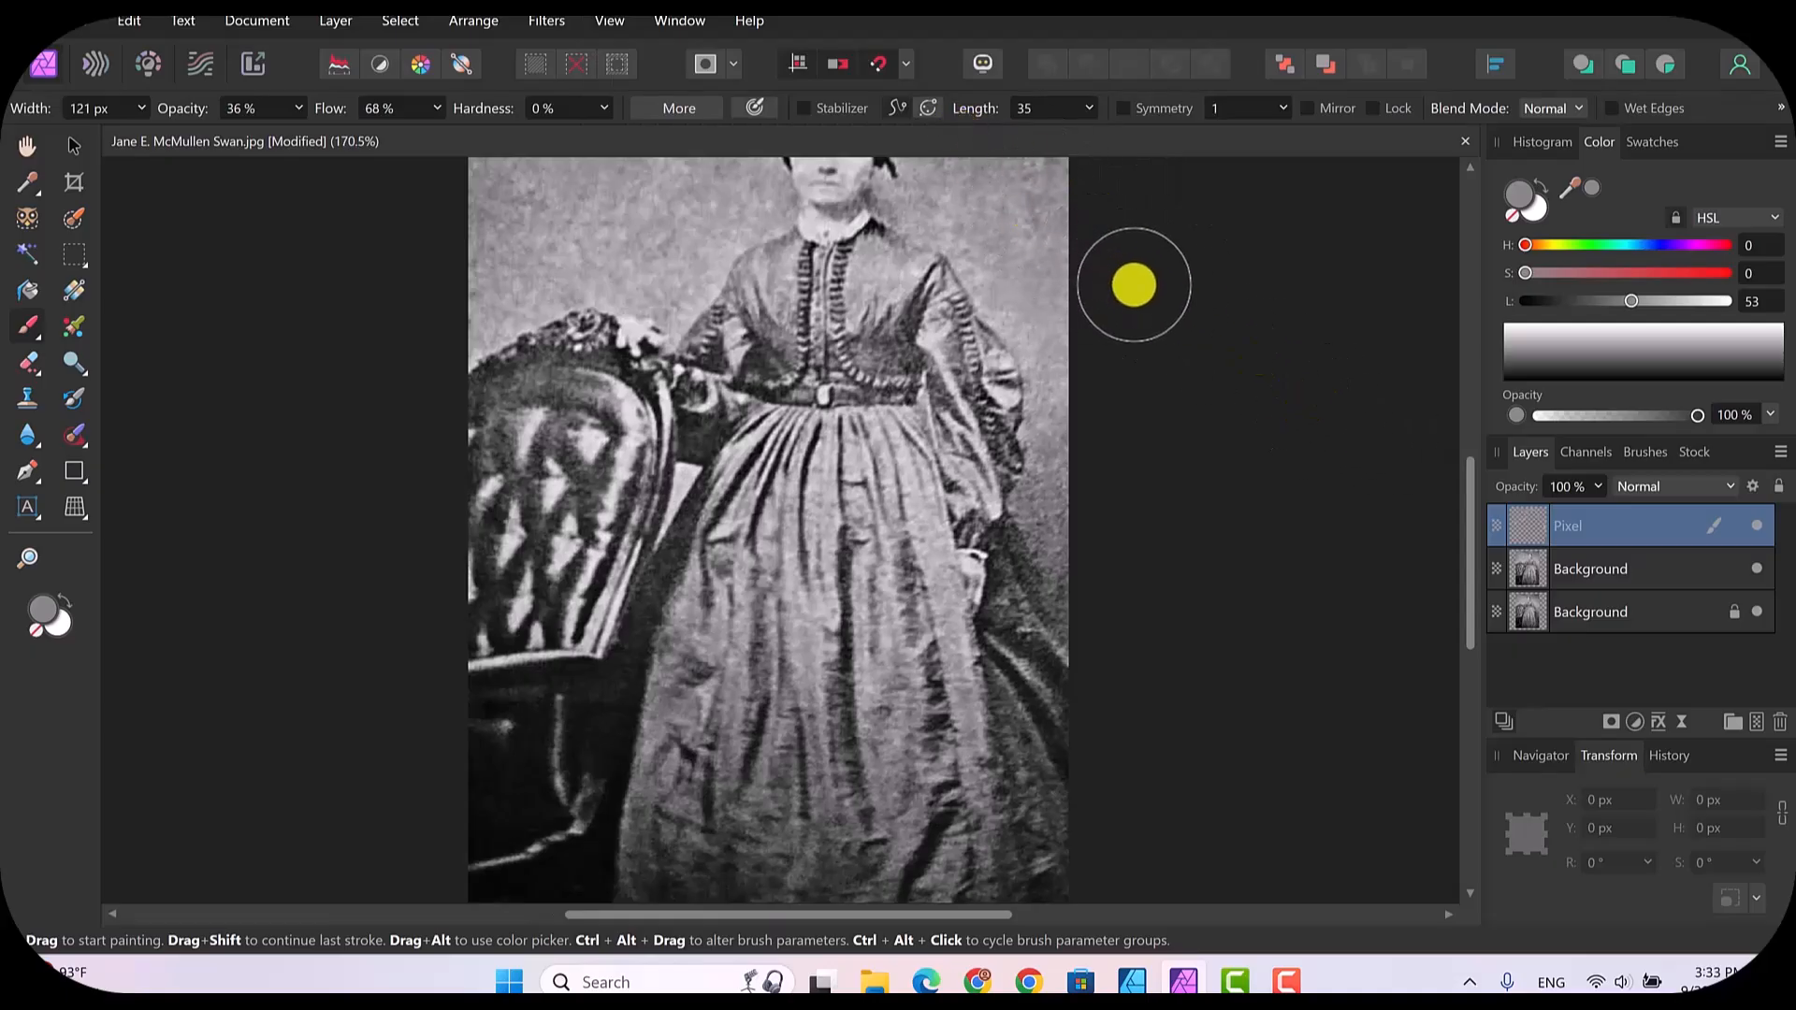
{"action": "key", "text": "ctrl+1"}
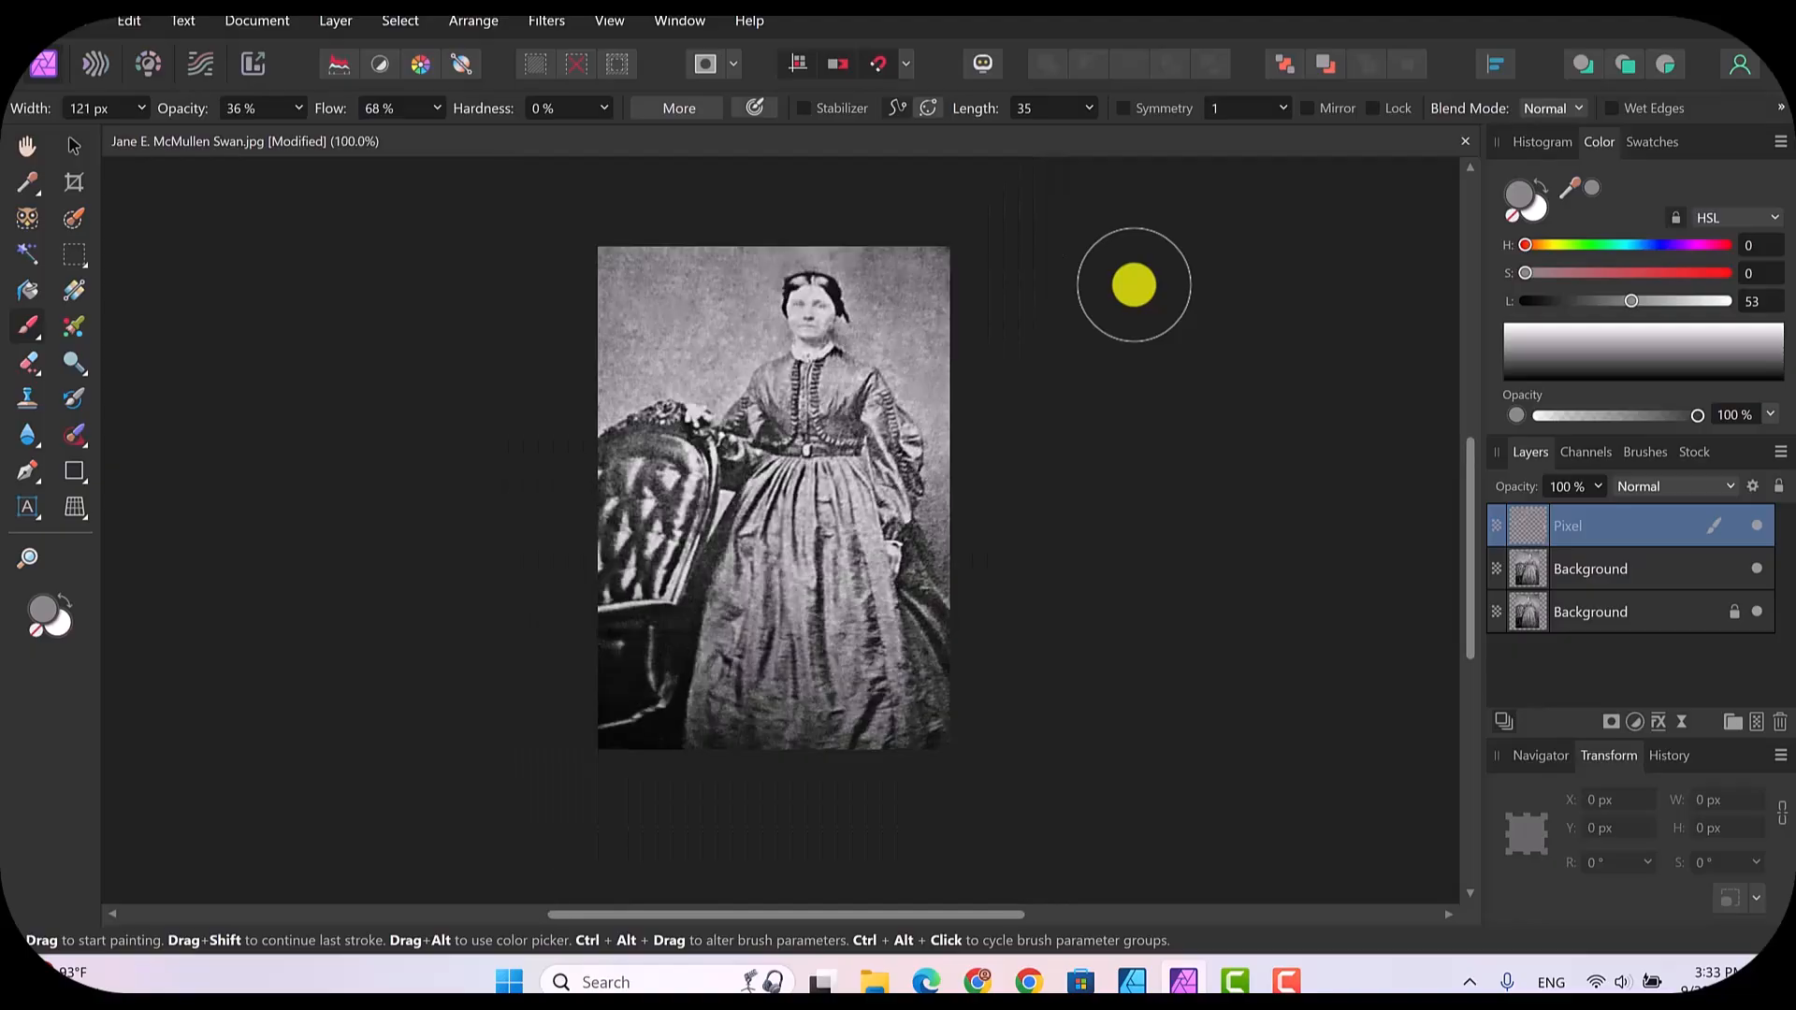
Step: Examine the woman's face, dress and the surrounding backdrop at up to 400% zoom
{"action": "key", "text": "ctrl+plus"}
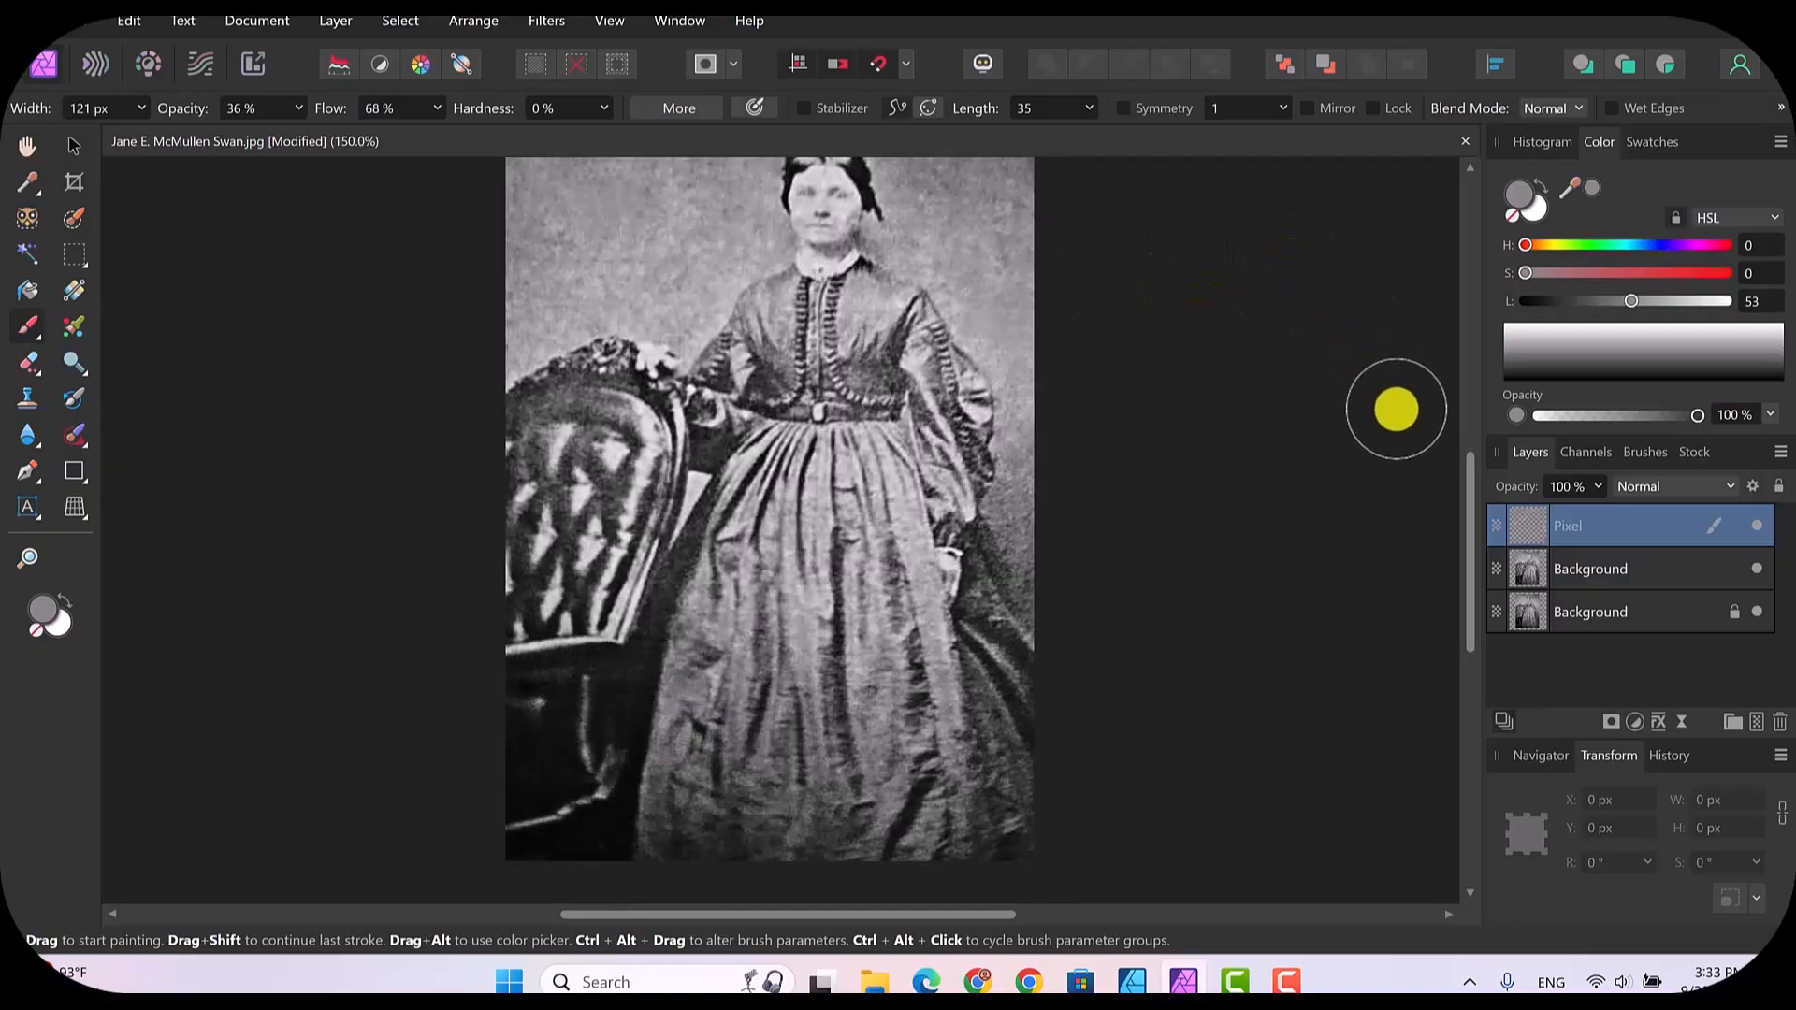
{"action": "left_click_drag", "start_coordinate": [1469, 552], "coordinate": [1451, 514]}
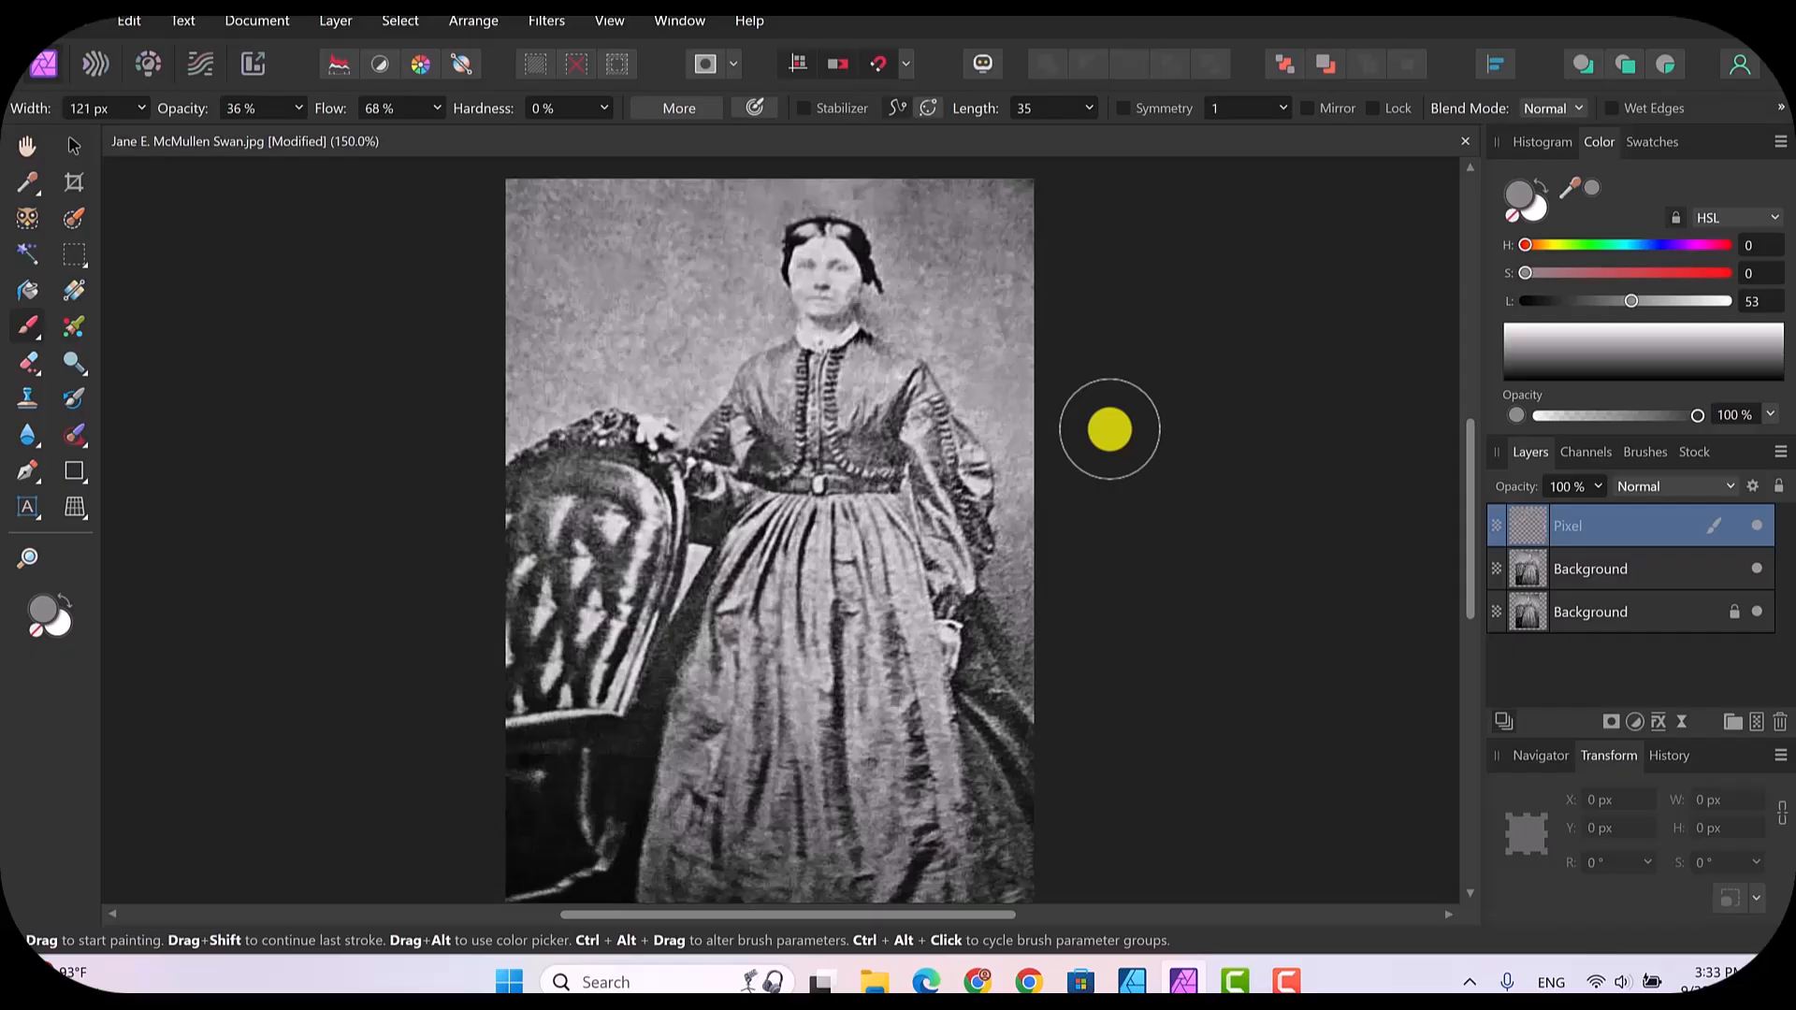
{"action": "key", "text": "ctrl+plus"}
{"action": "key", "text": "ctrl+plus"}
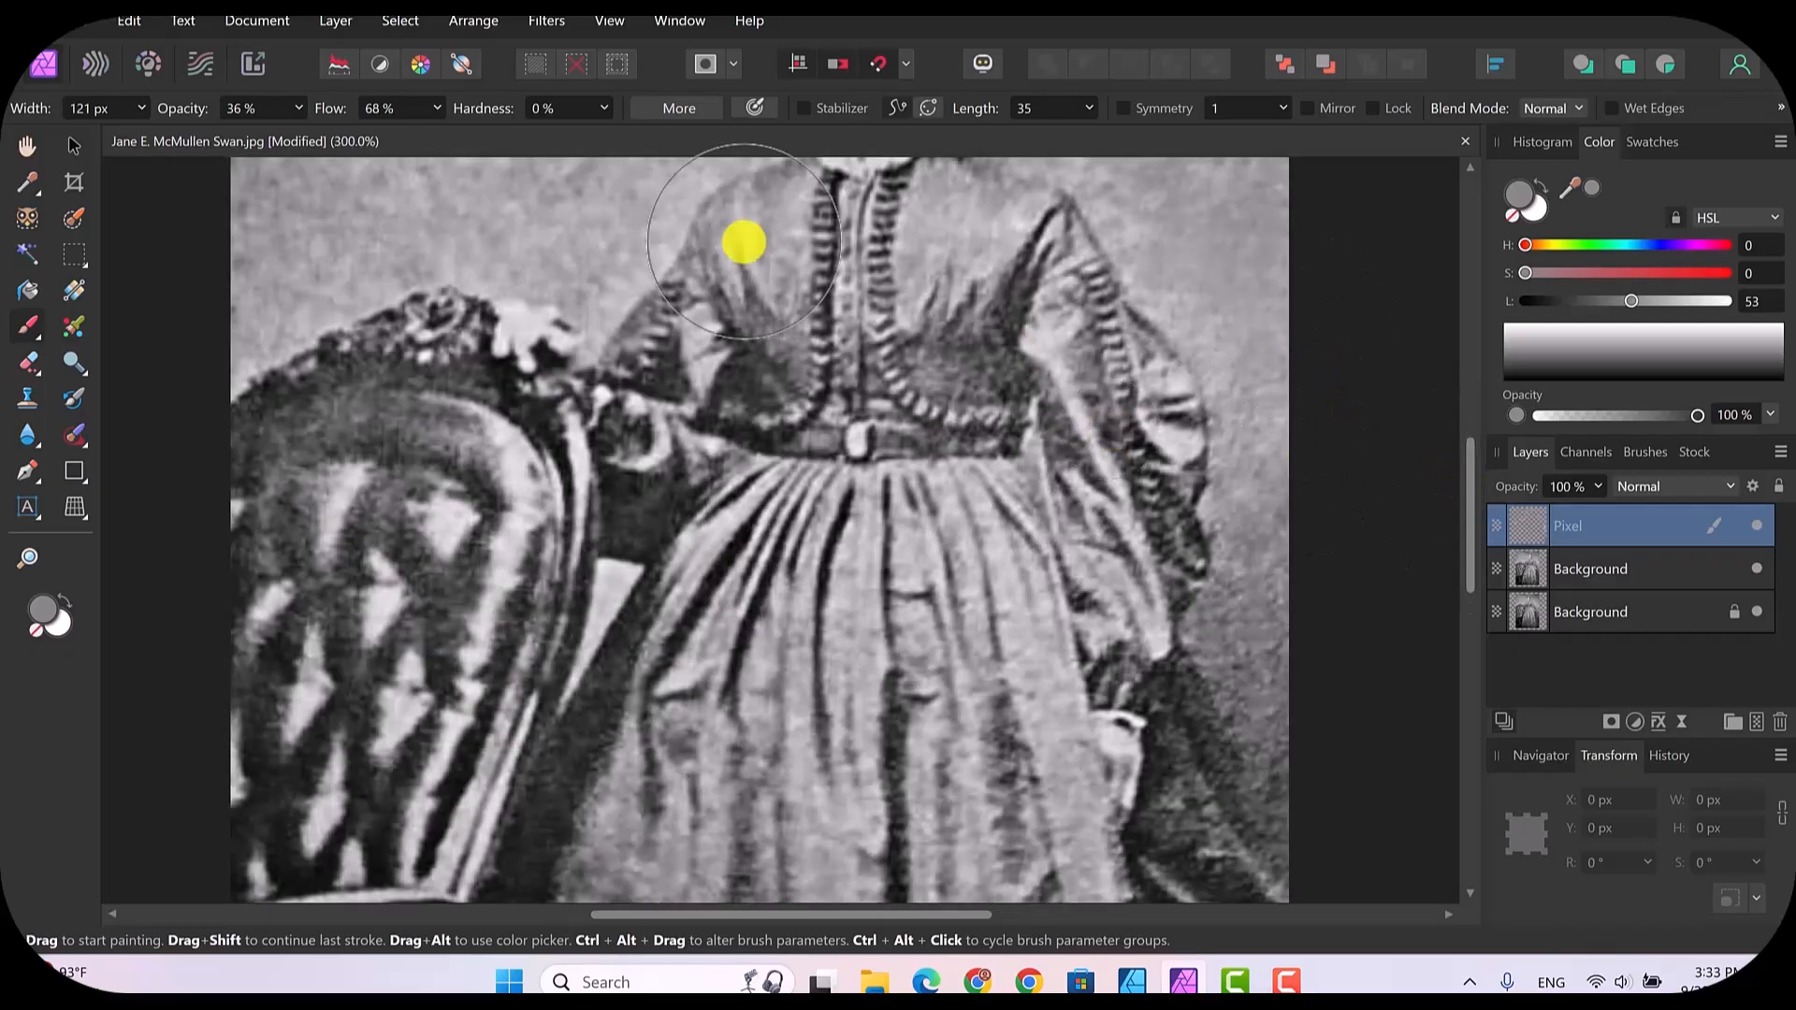
{"action": "left_click", "coordinate": [74, 145]}
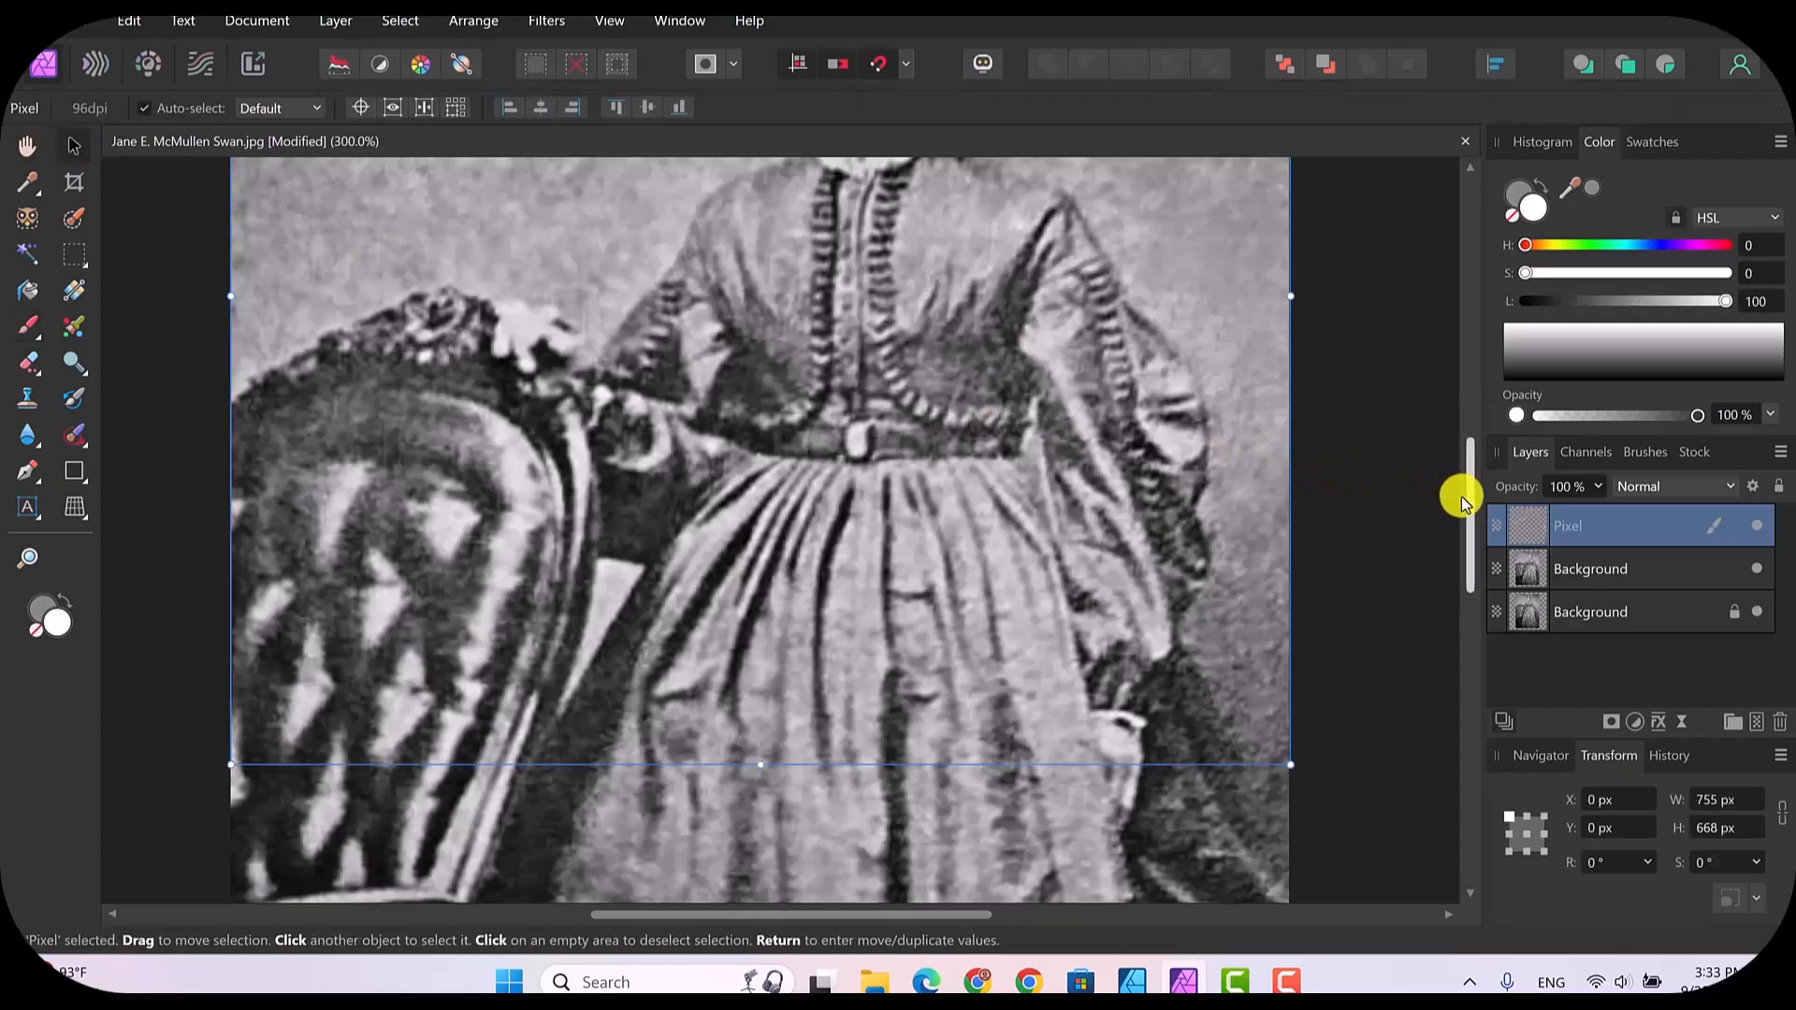
{"action": "left_click_drag", "start_coordinate": [1468, 519], "coordinate": [1446, 406]}
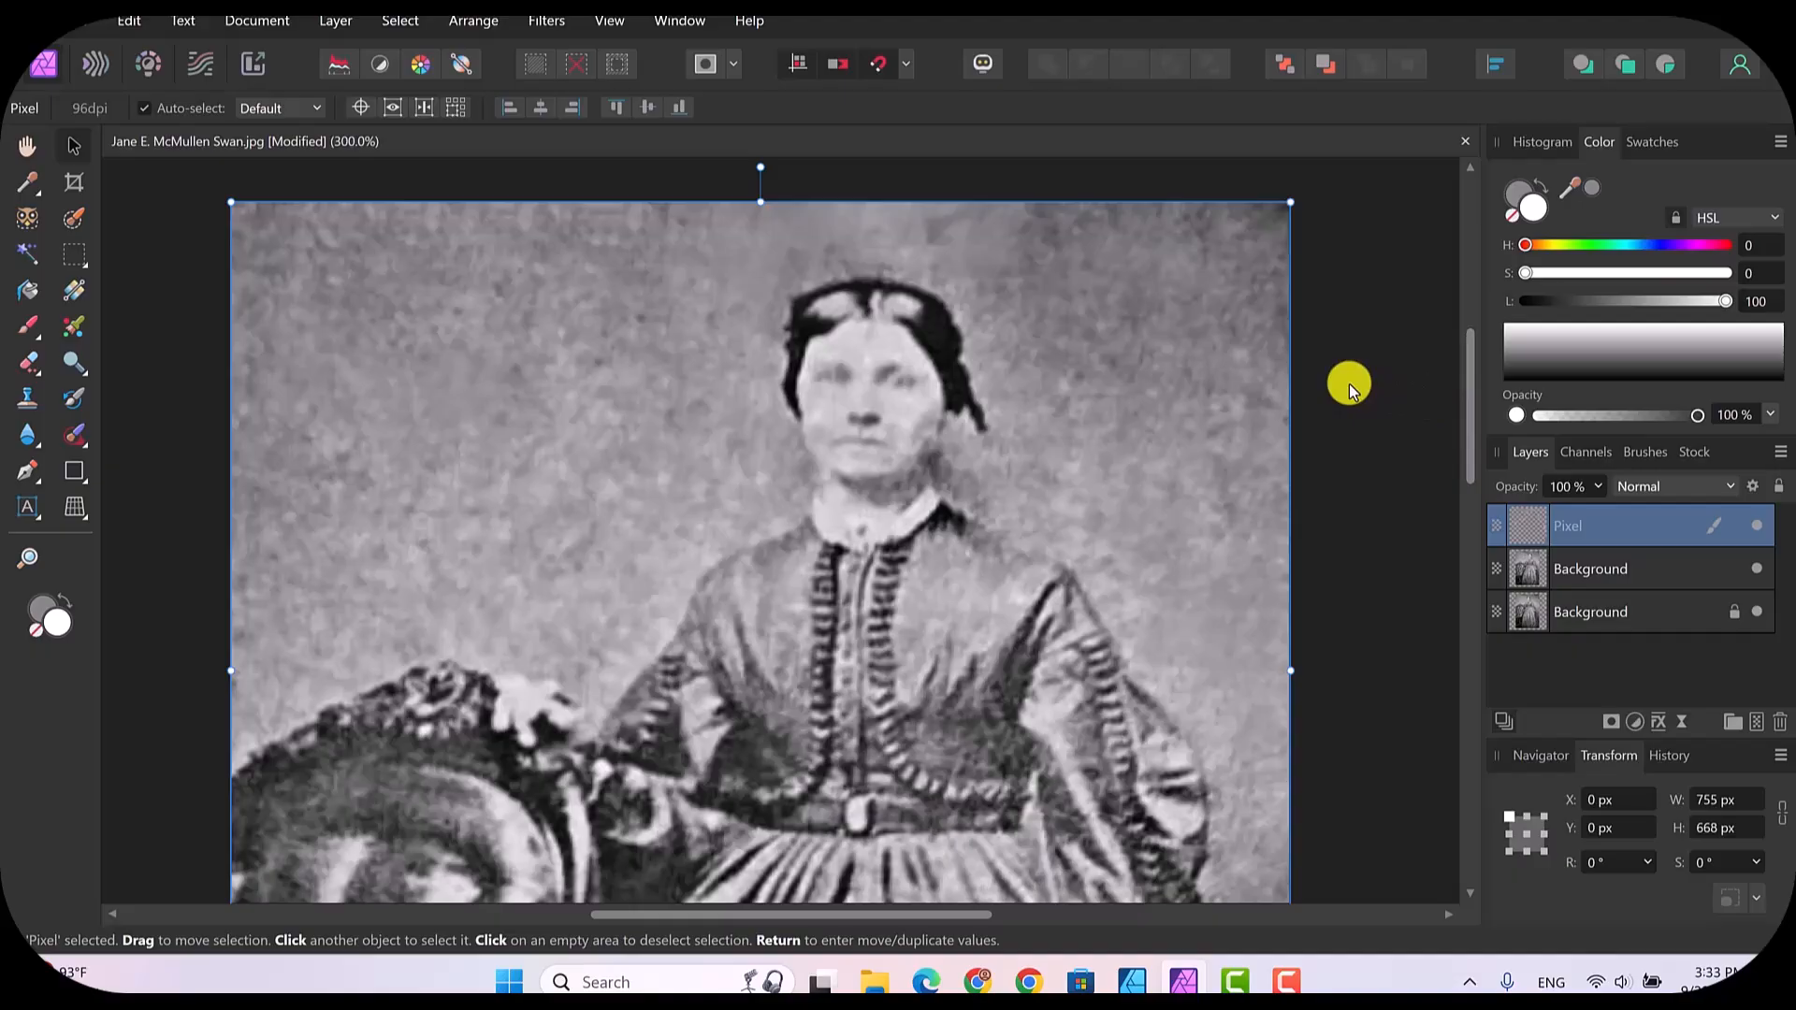
{"action": "key", "text": "ctrl+plus"}
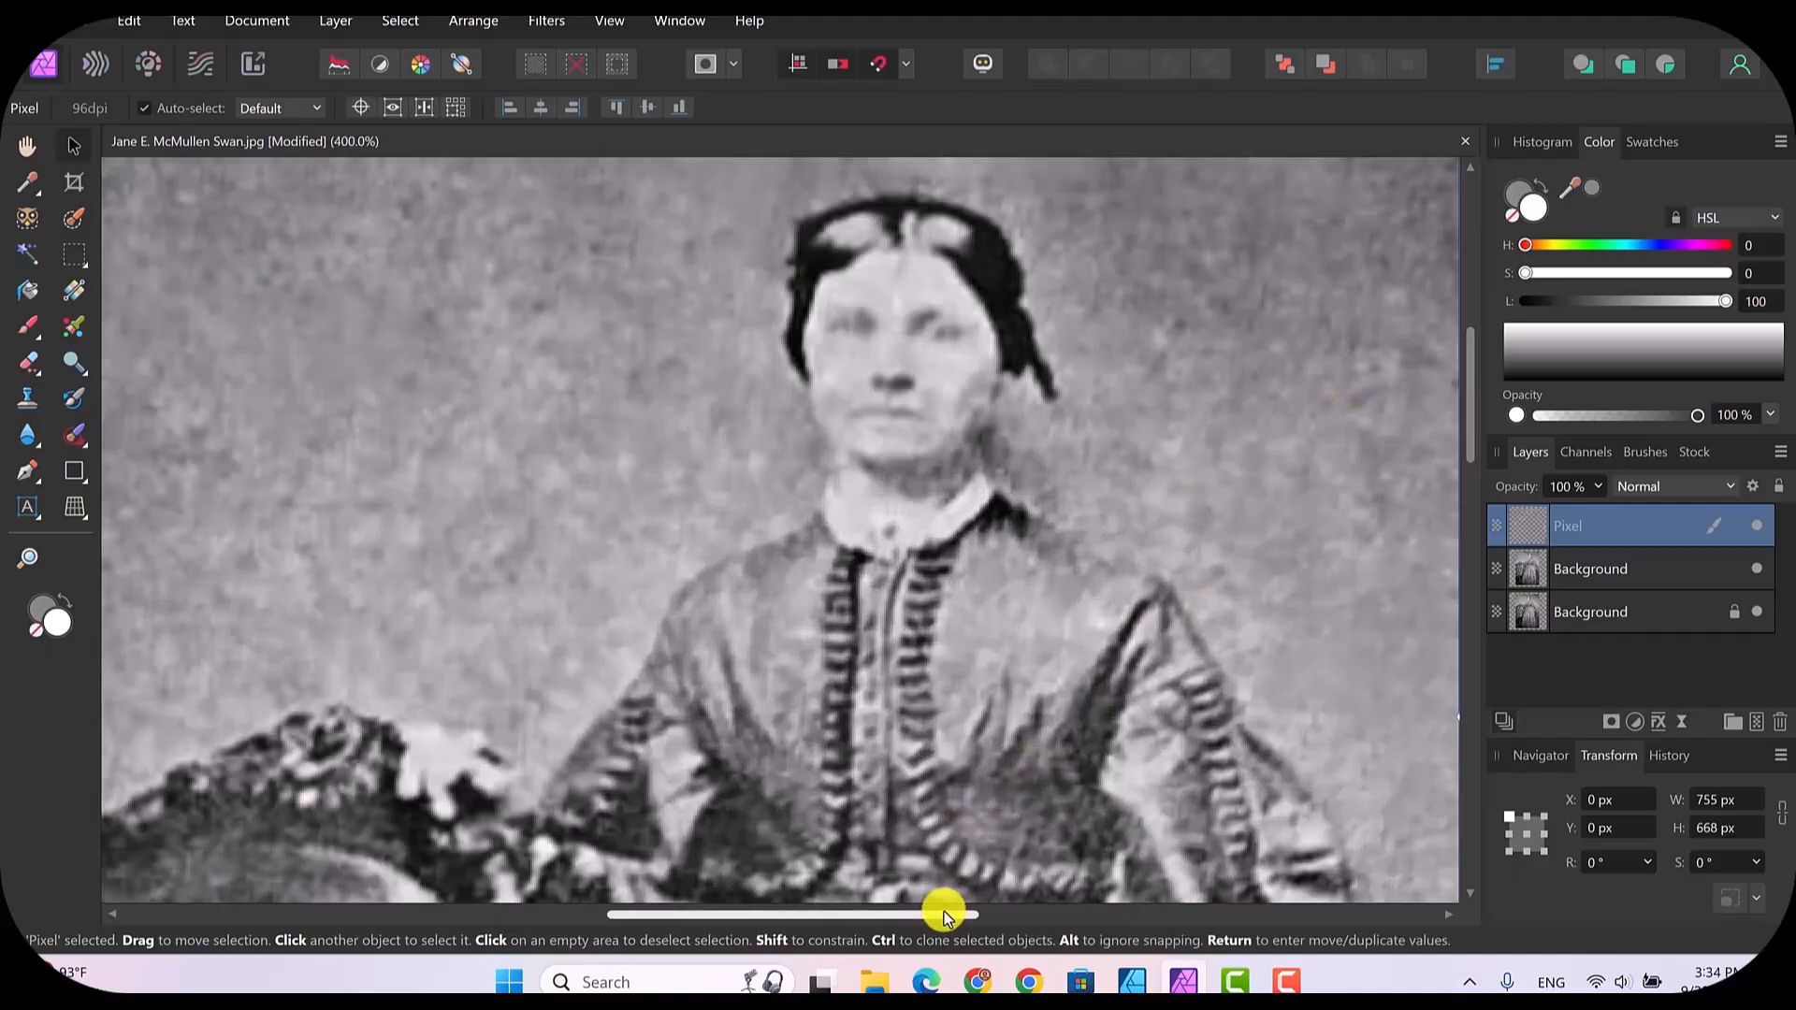
{"action": "left_click_drag", "start_coordinate": [943, 915], "coordinate": [1042, 922]}
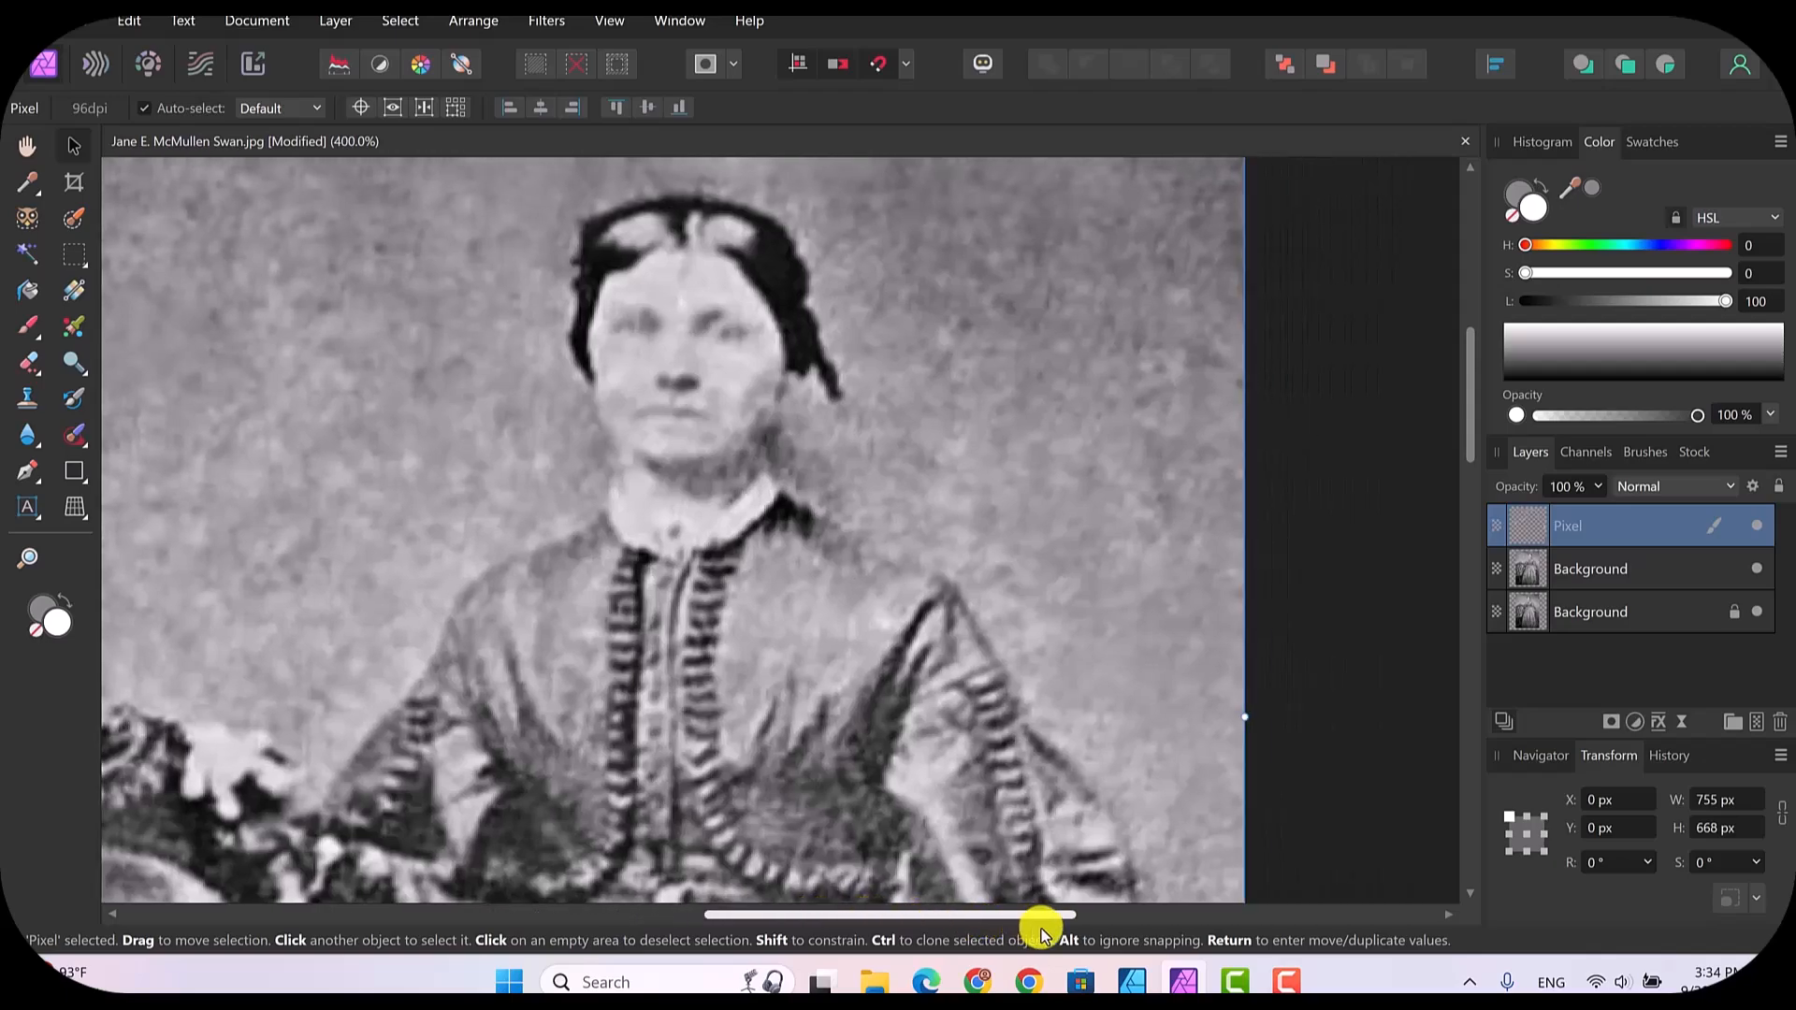
{"action": "scroll", "coordinate": [1332, 518], "scroll_direction": "right", "scroll_amount": 2}
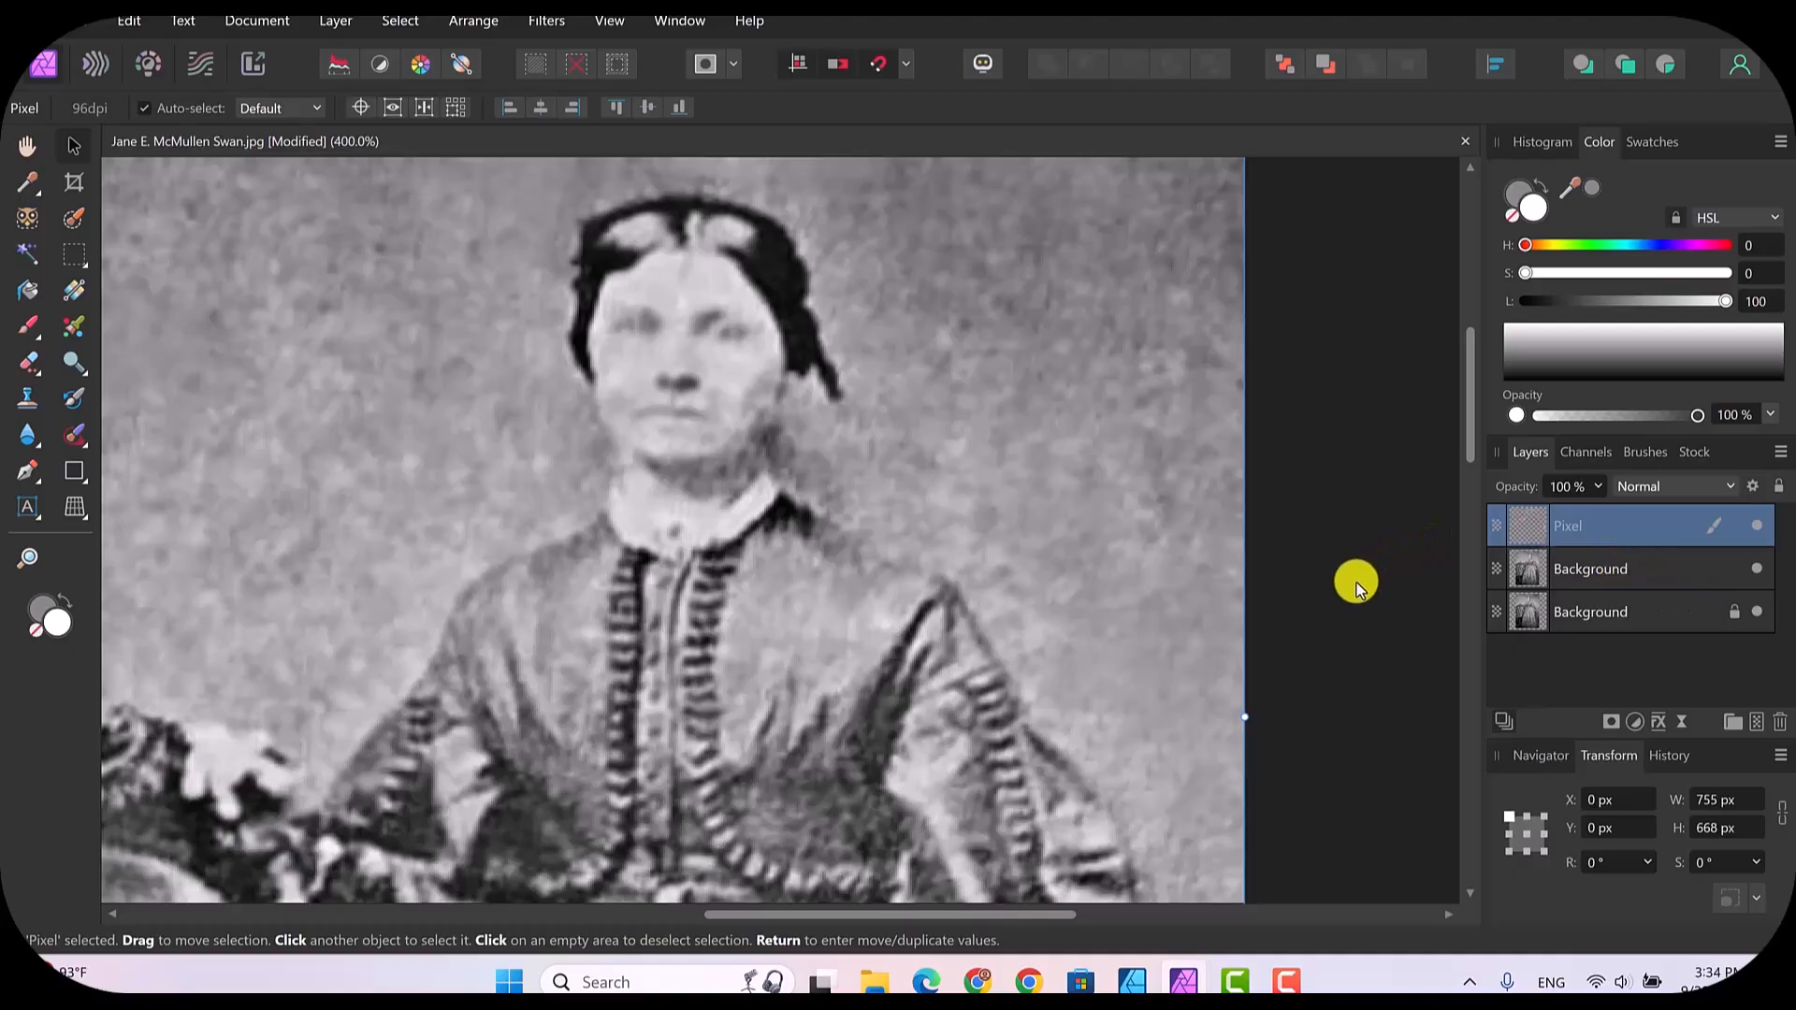
Step: Add a live High Pass filter and move it out of the Pixel layer to the top of the layer stack
{"action": "left_click", "coordinate": [1686, 718]}
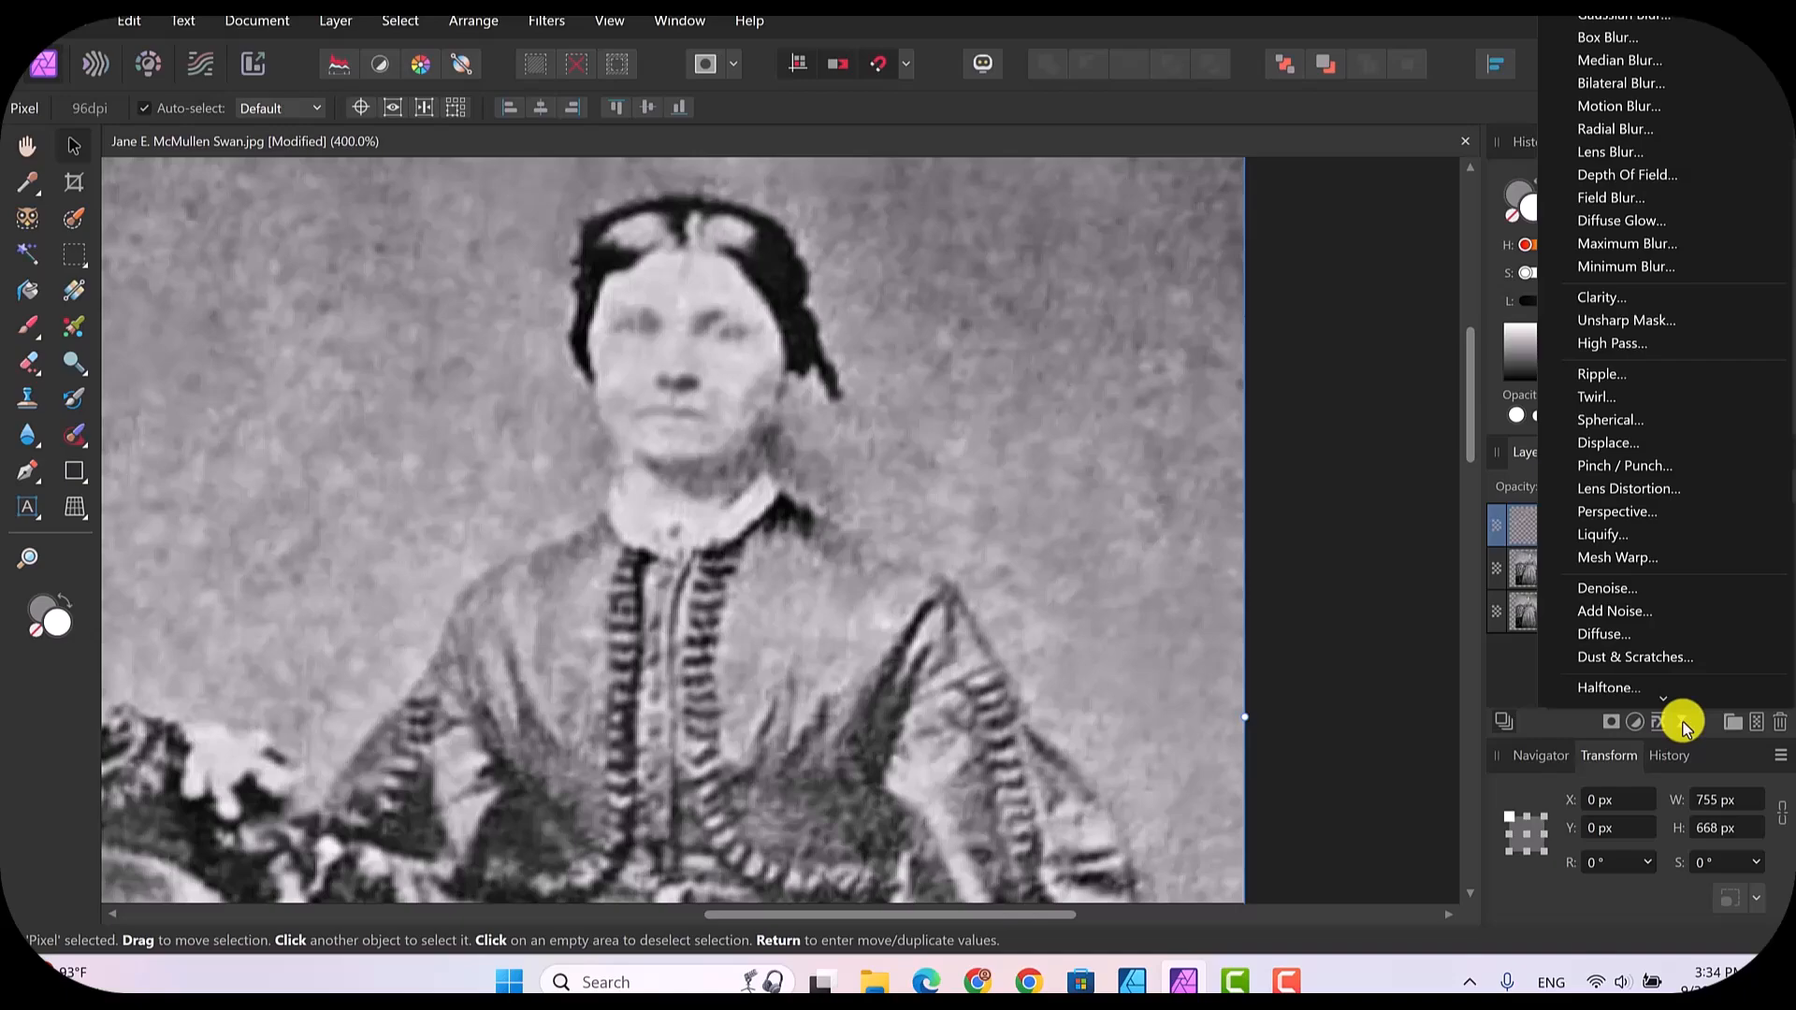
{"action": "left_click", "coordinate": [1628, 357]}
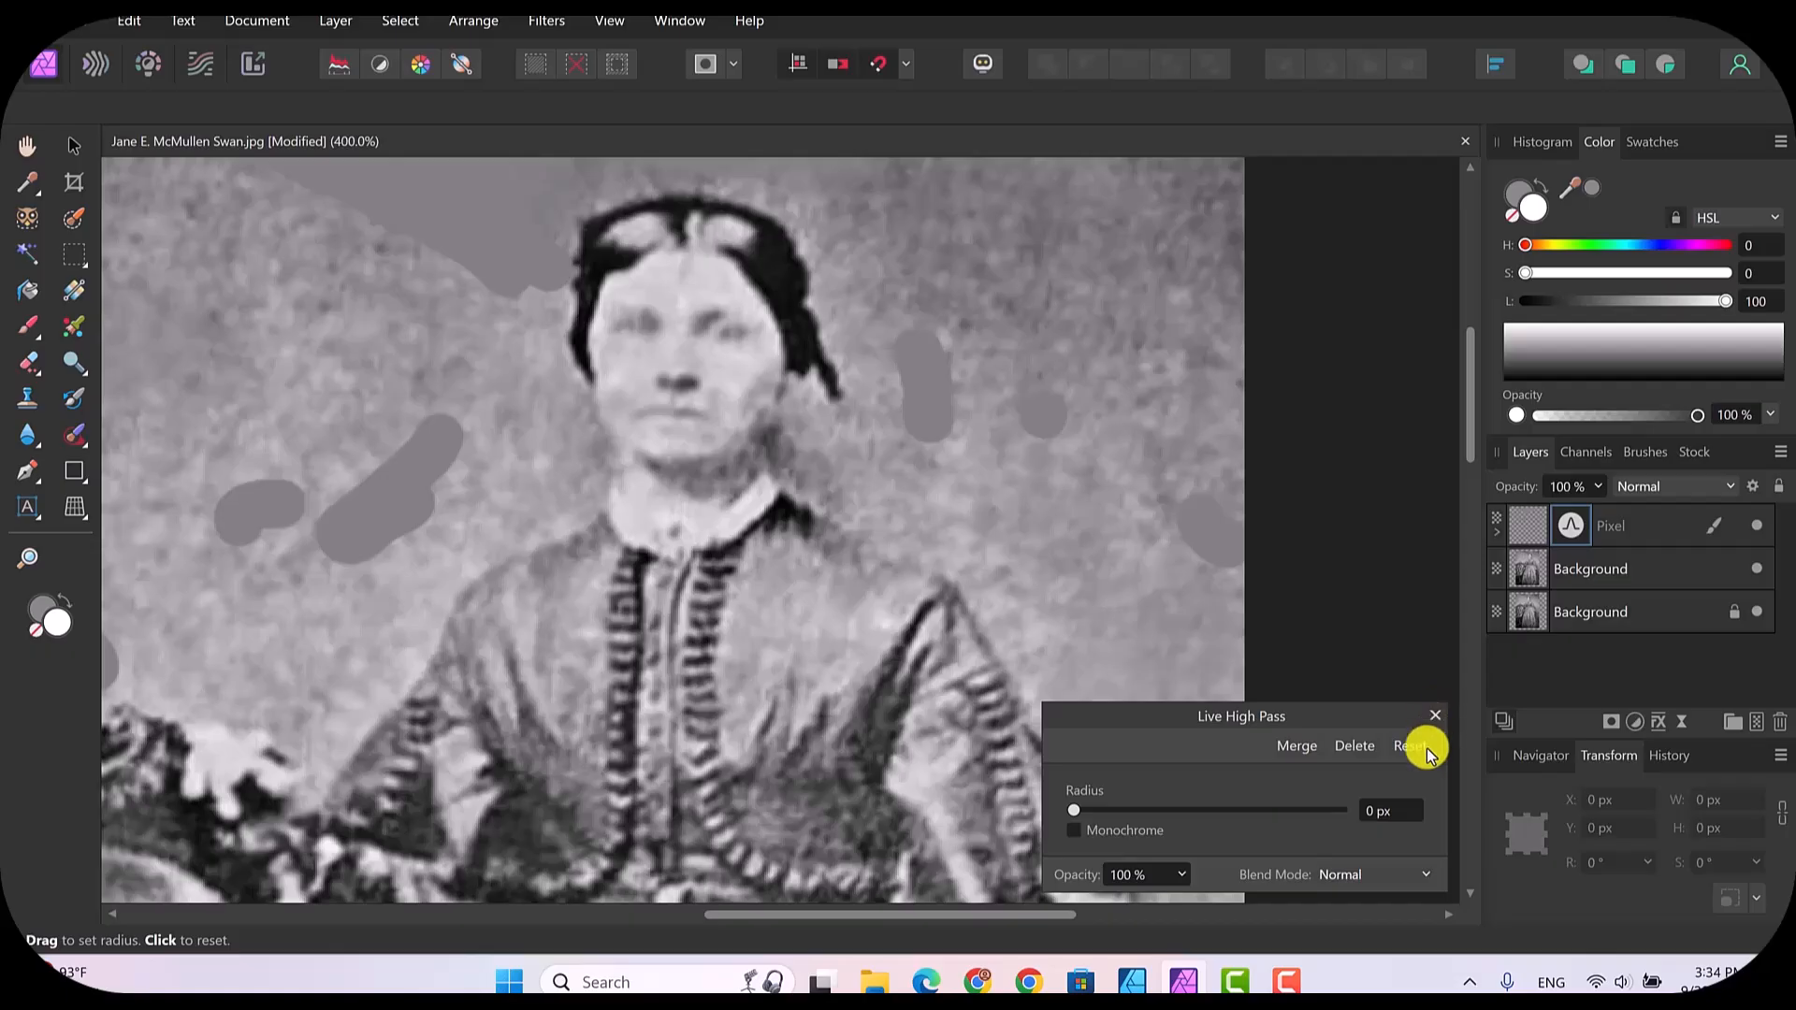
{"action": "left_click", "coordinate": [1436, 717]}
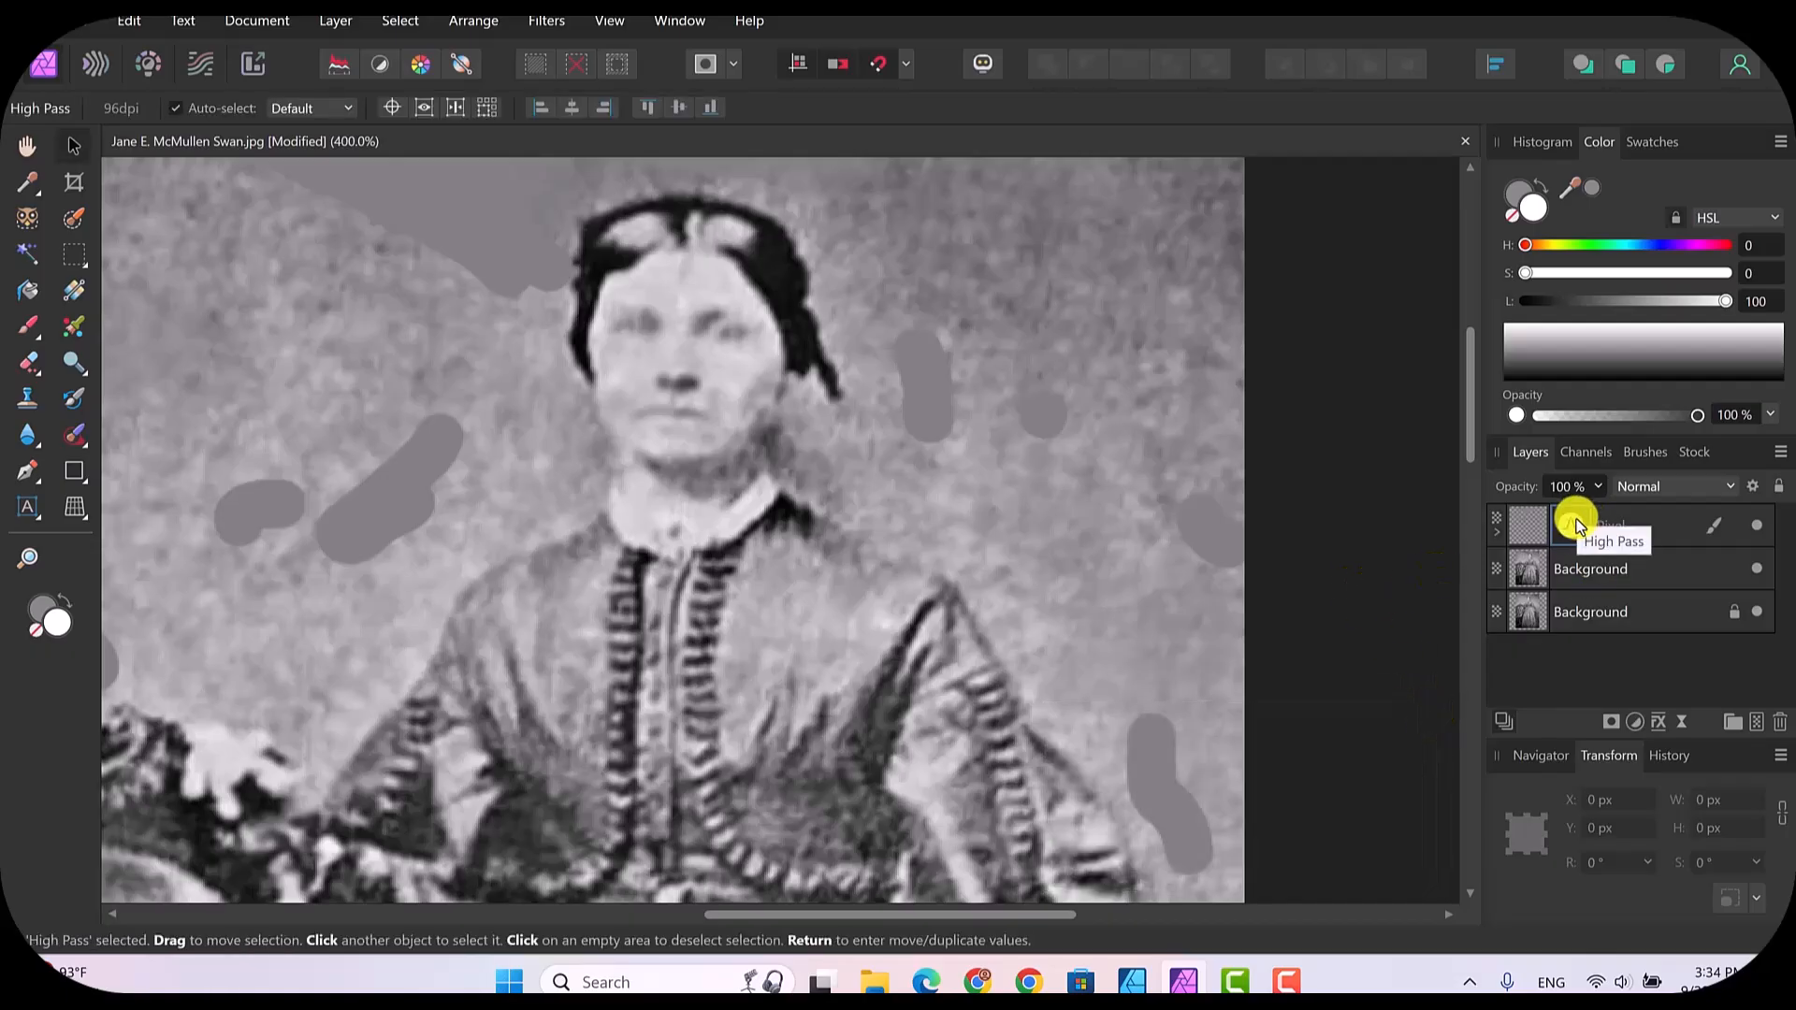
{"action": "left_click", "coordinate": [1491, 530]}
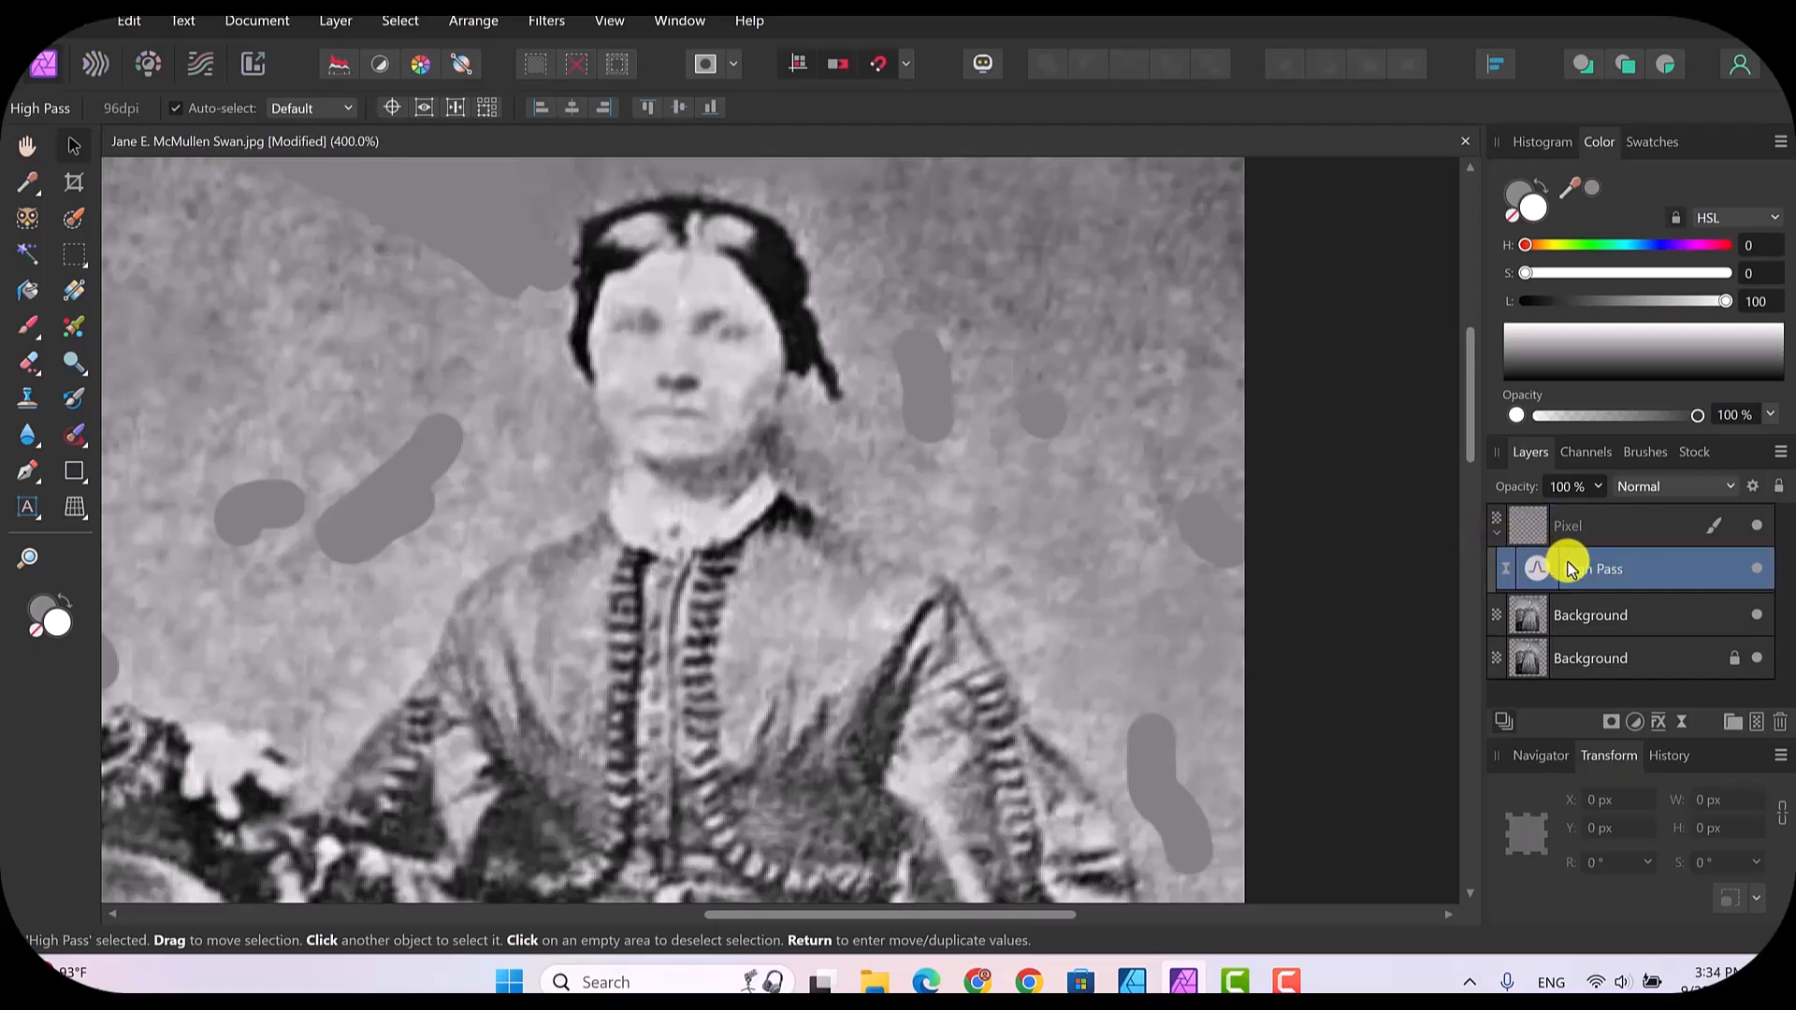
{"action": "left_click_drag", "start_coordinate": [1575, 559], "coordinate": [1573, 516]}
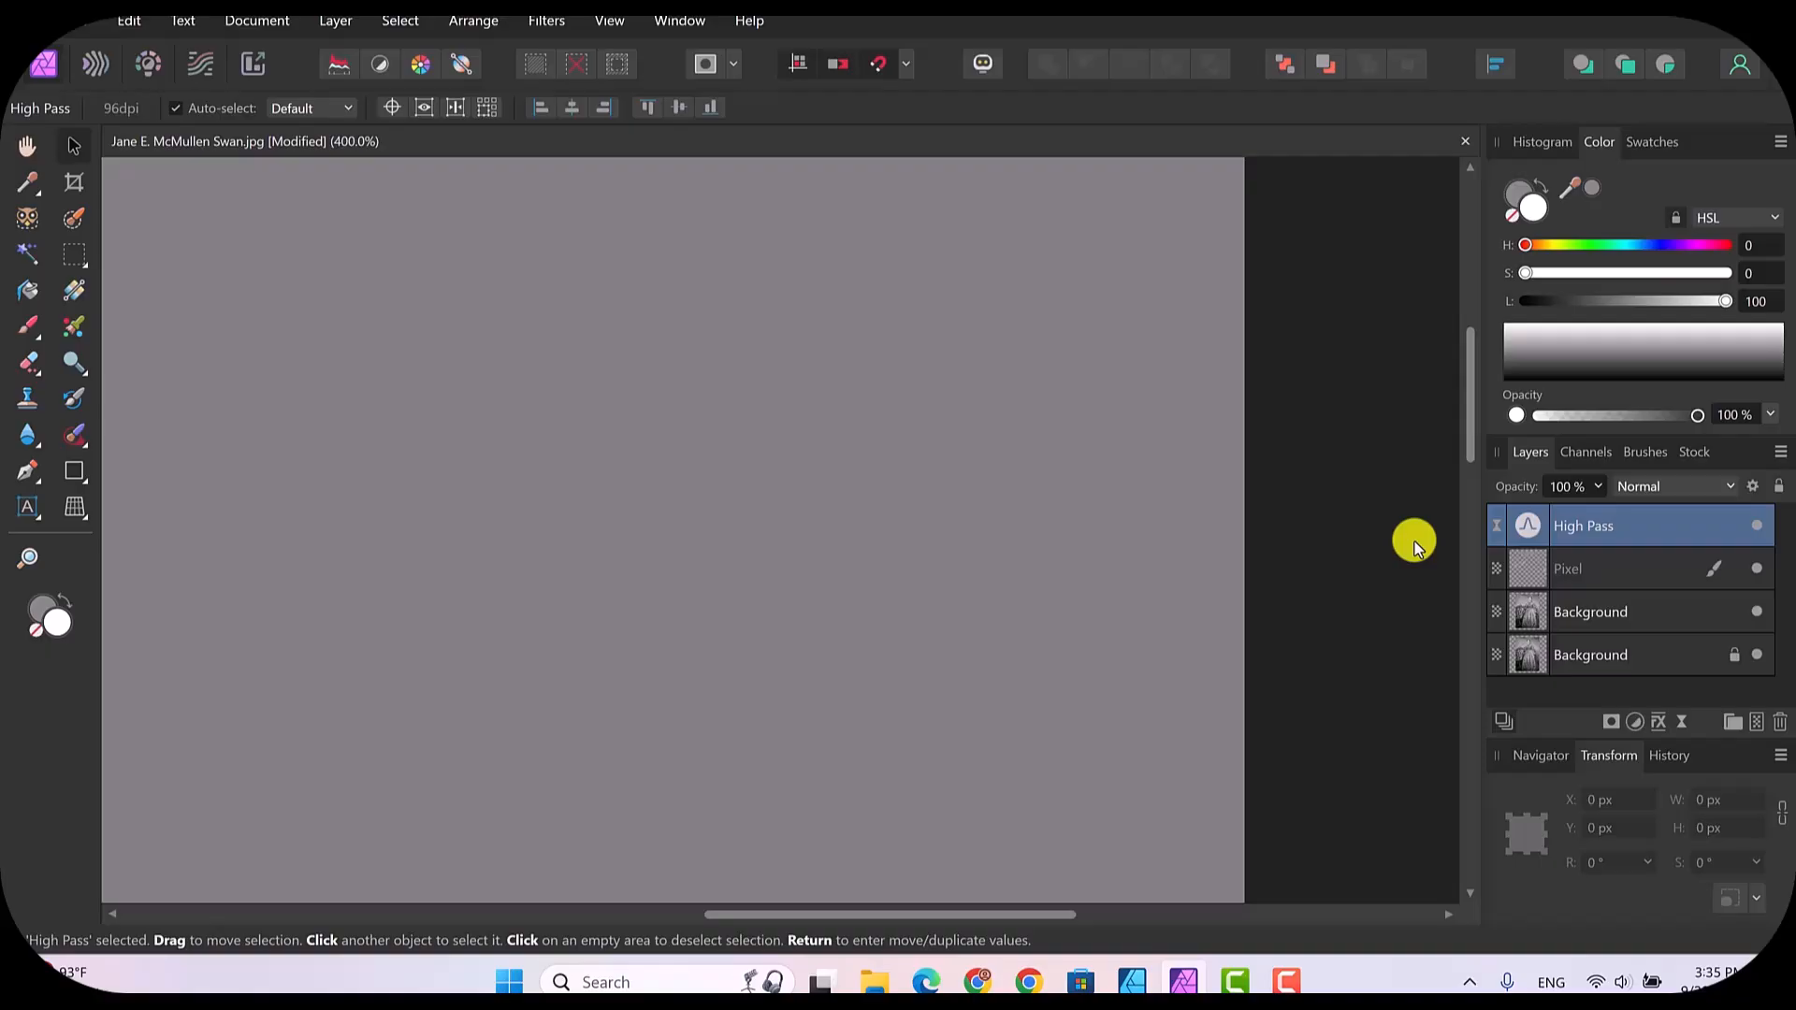
Step: Make the High Pass filter monochrome with a 2.4 px radius and set its blend mode to Soft Light
{"action": "double_click", "coordinate": [1531, 527]}
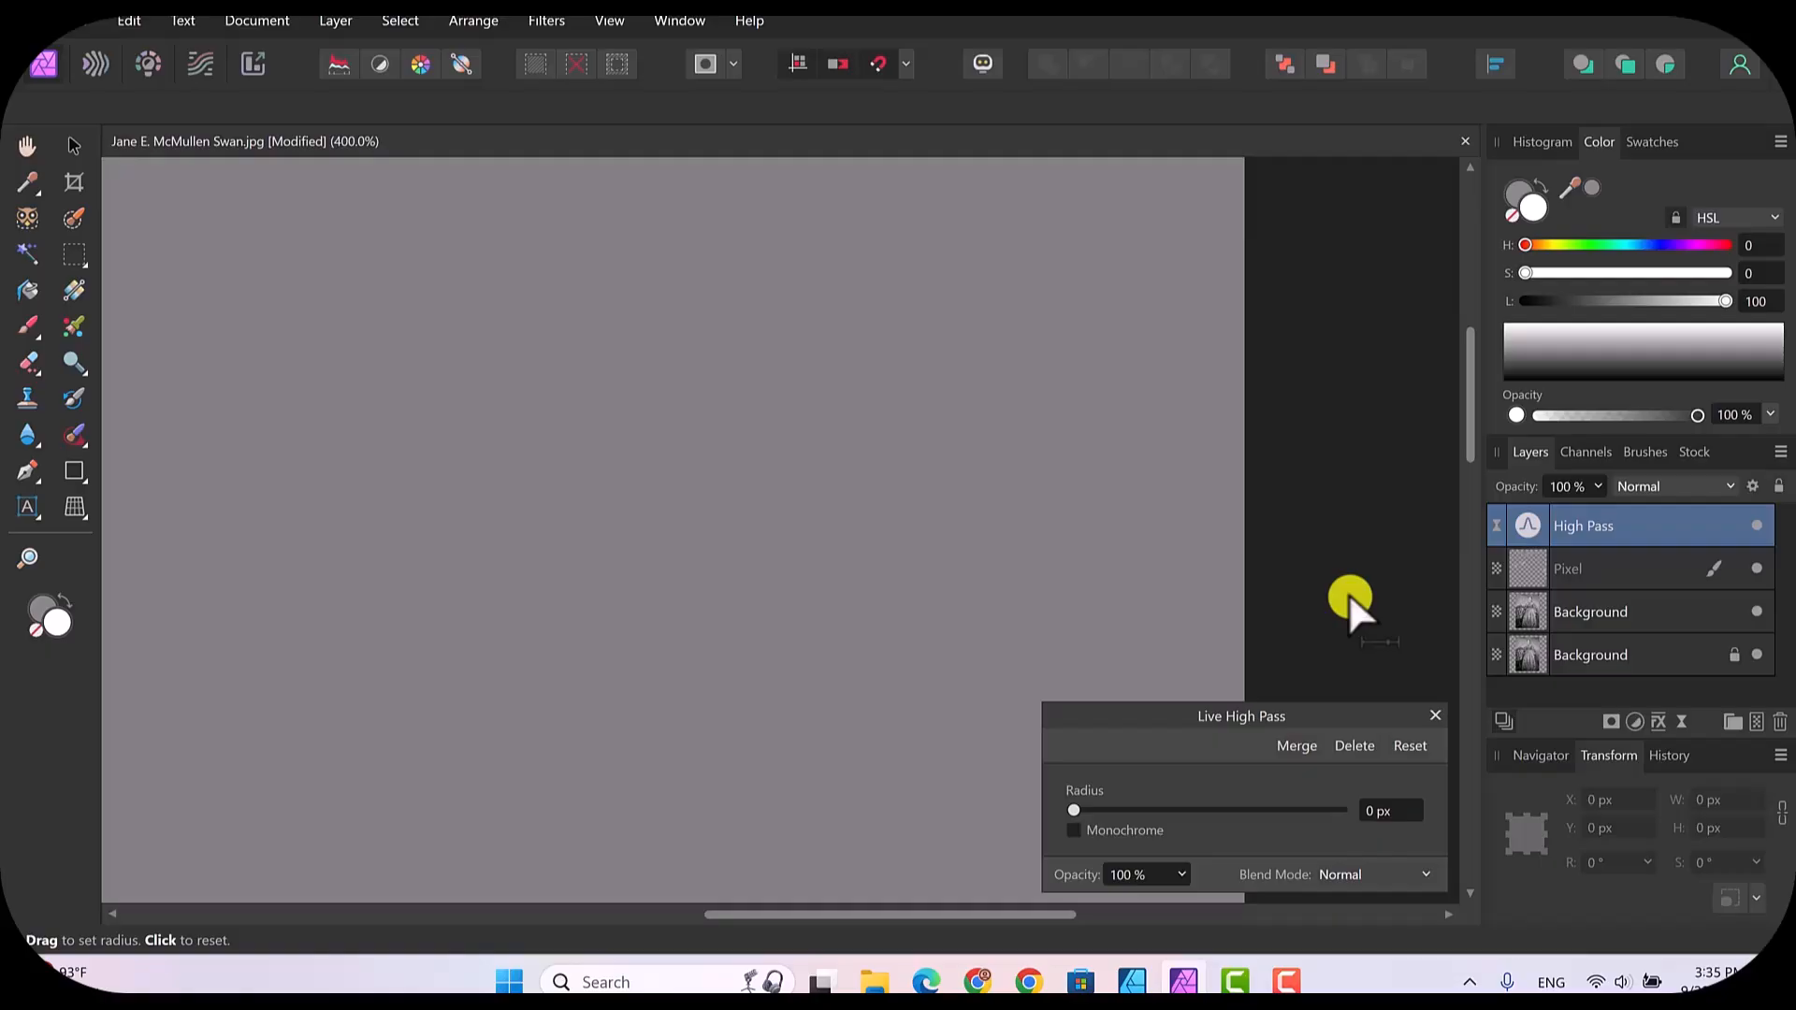
{"action": "left_click", "coordinate": [1075, 827]}
{"action": "left_click_drag", "start_coordinate": [1072, 811], "coordinate": [1144, 820]}
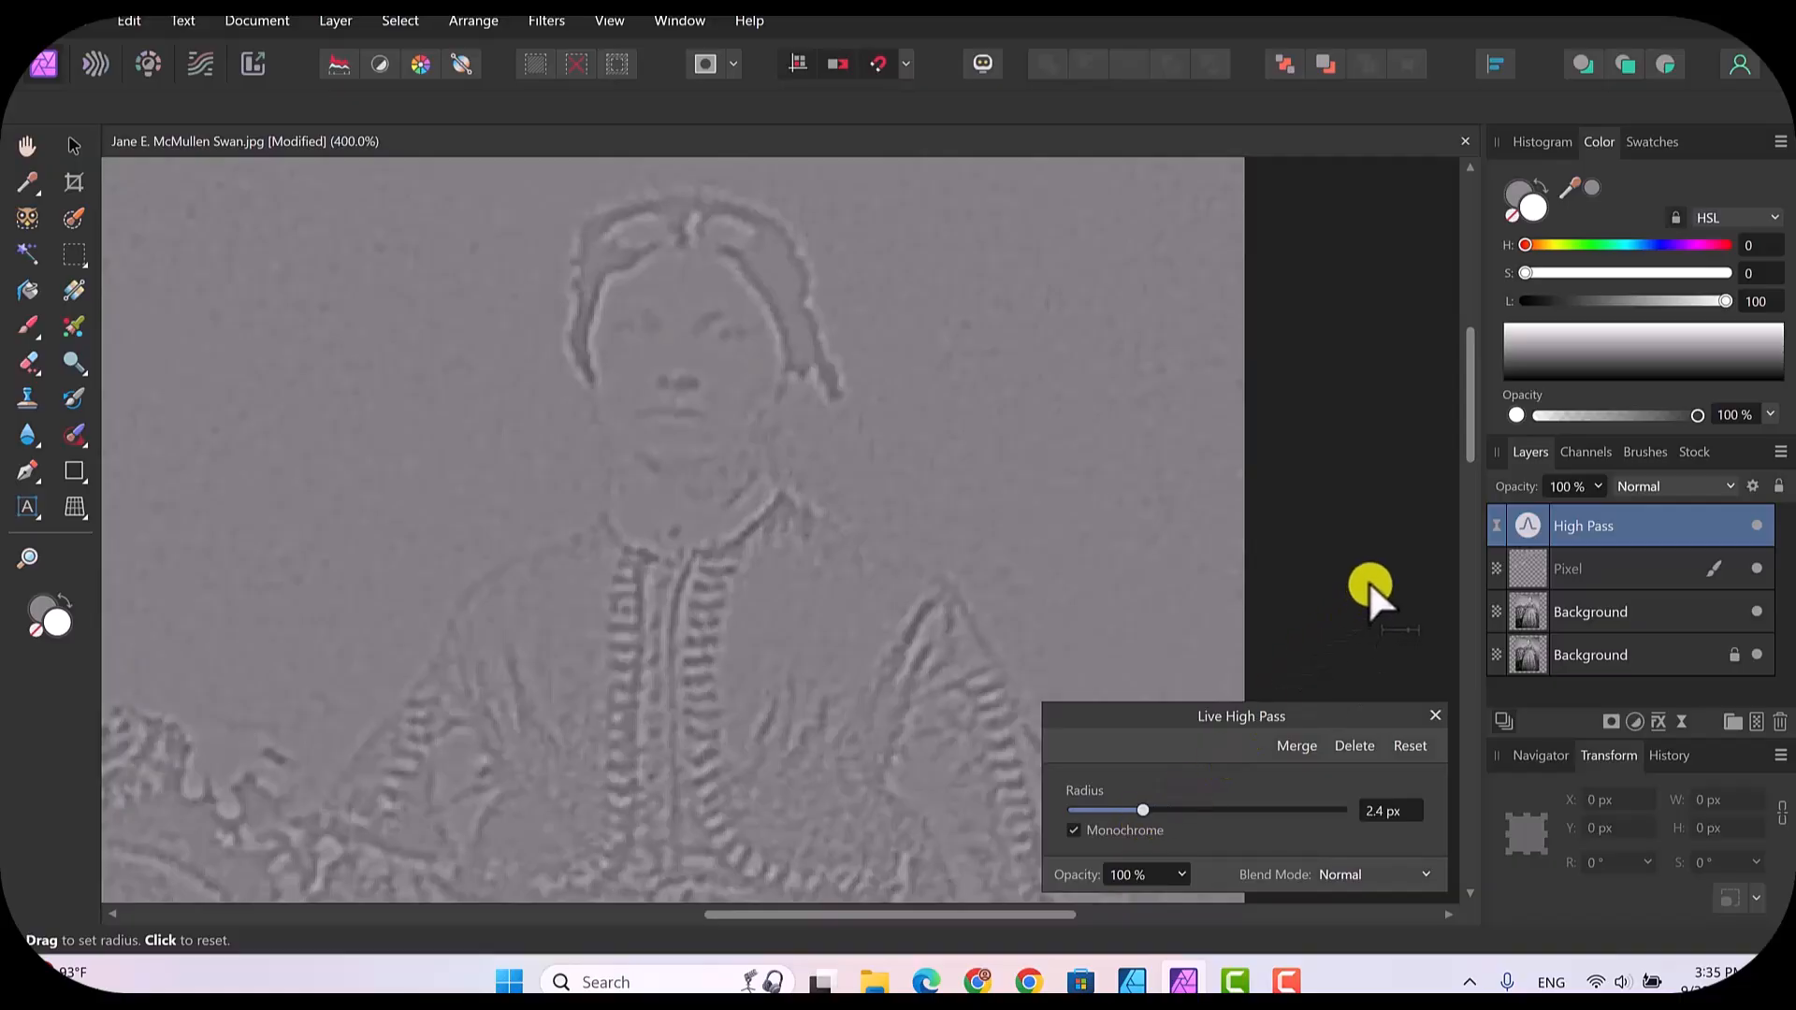
{"action": "left_click", "coordinate": [1425, 879]}
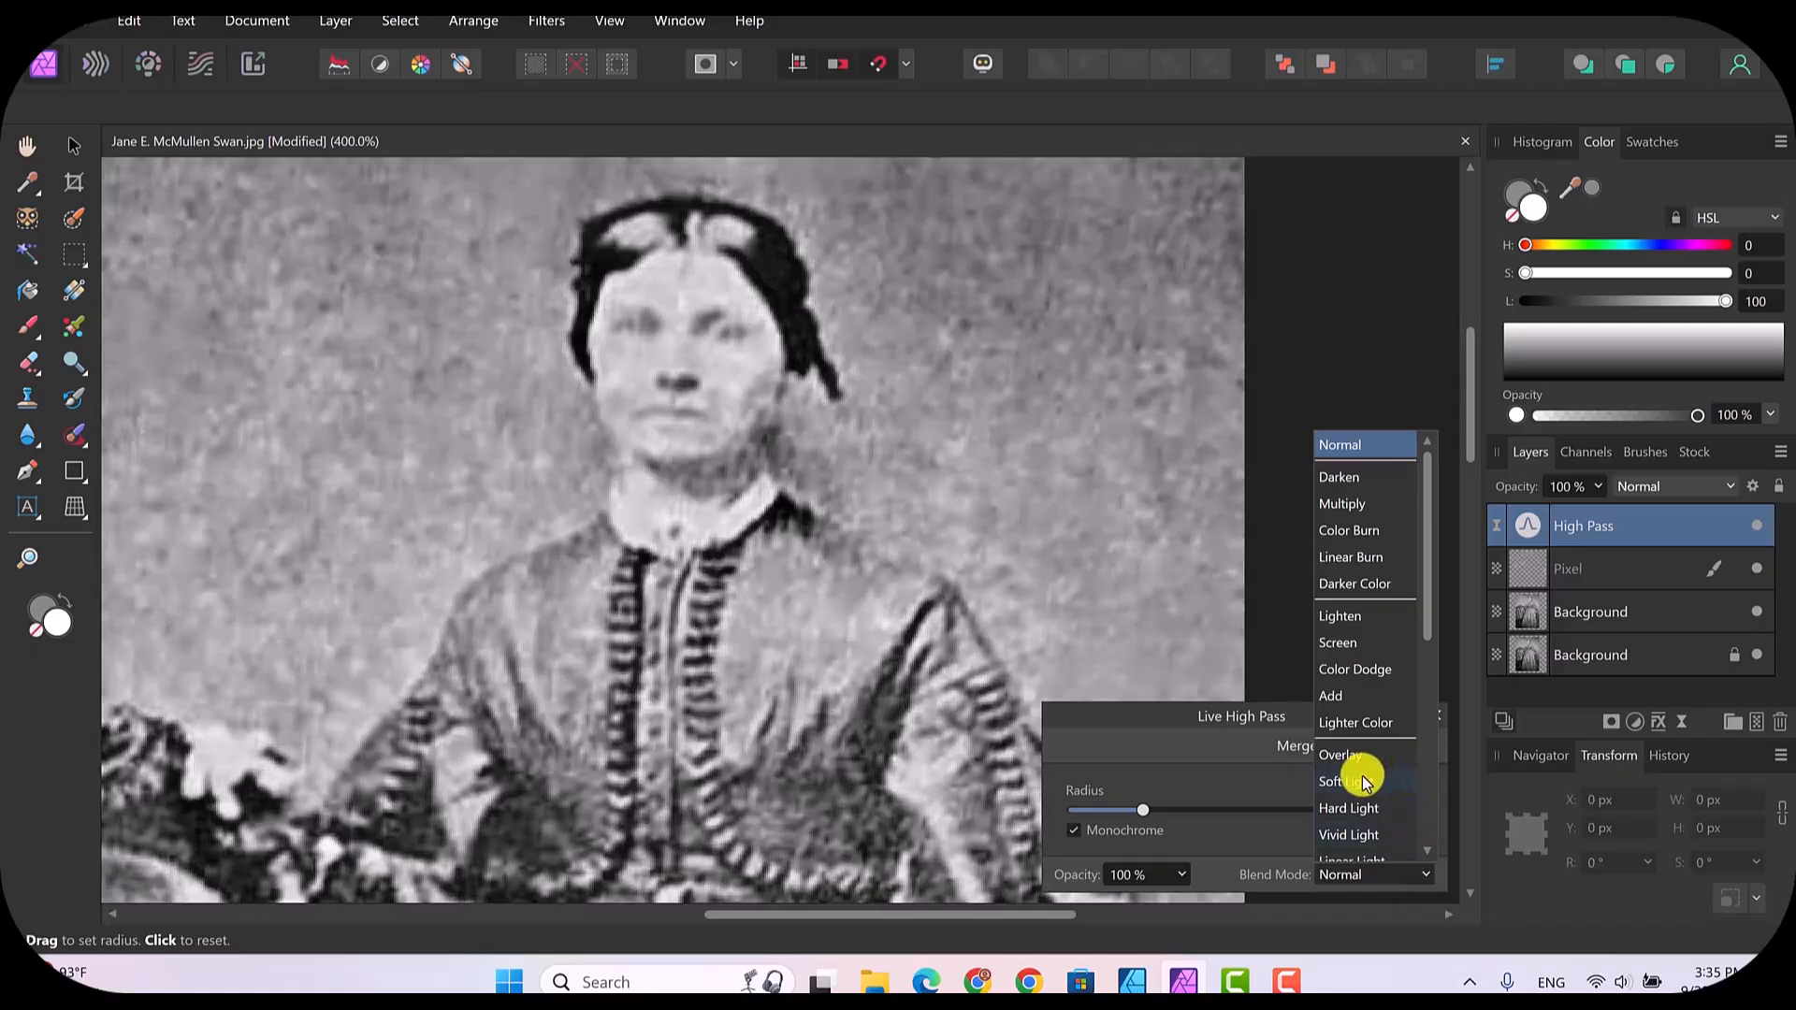
{"action": "left_click", "coordinate": [1347, 781]}
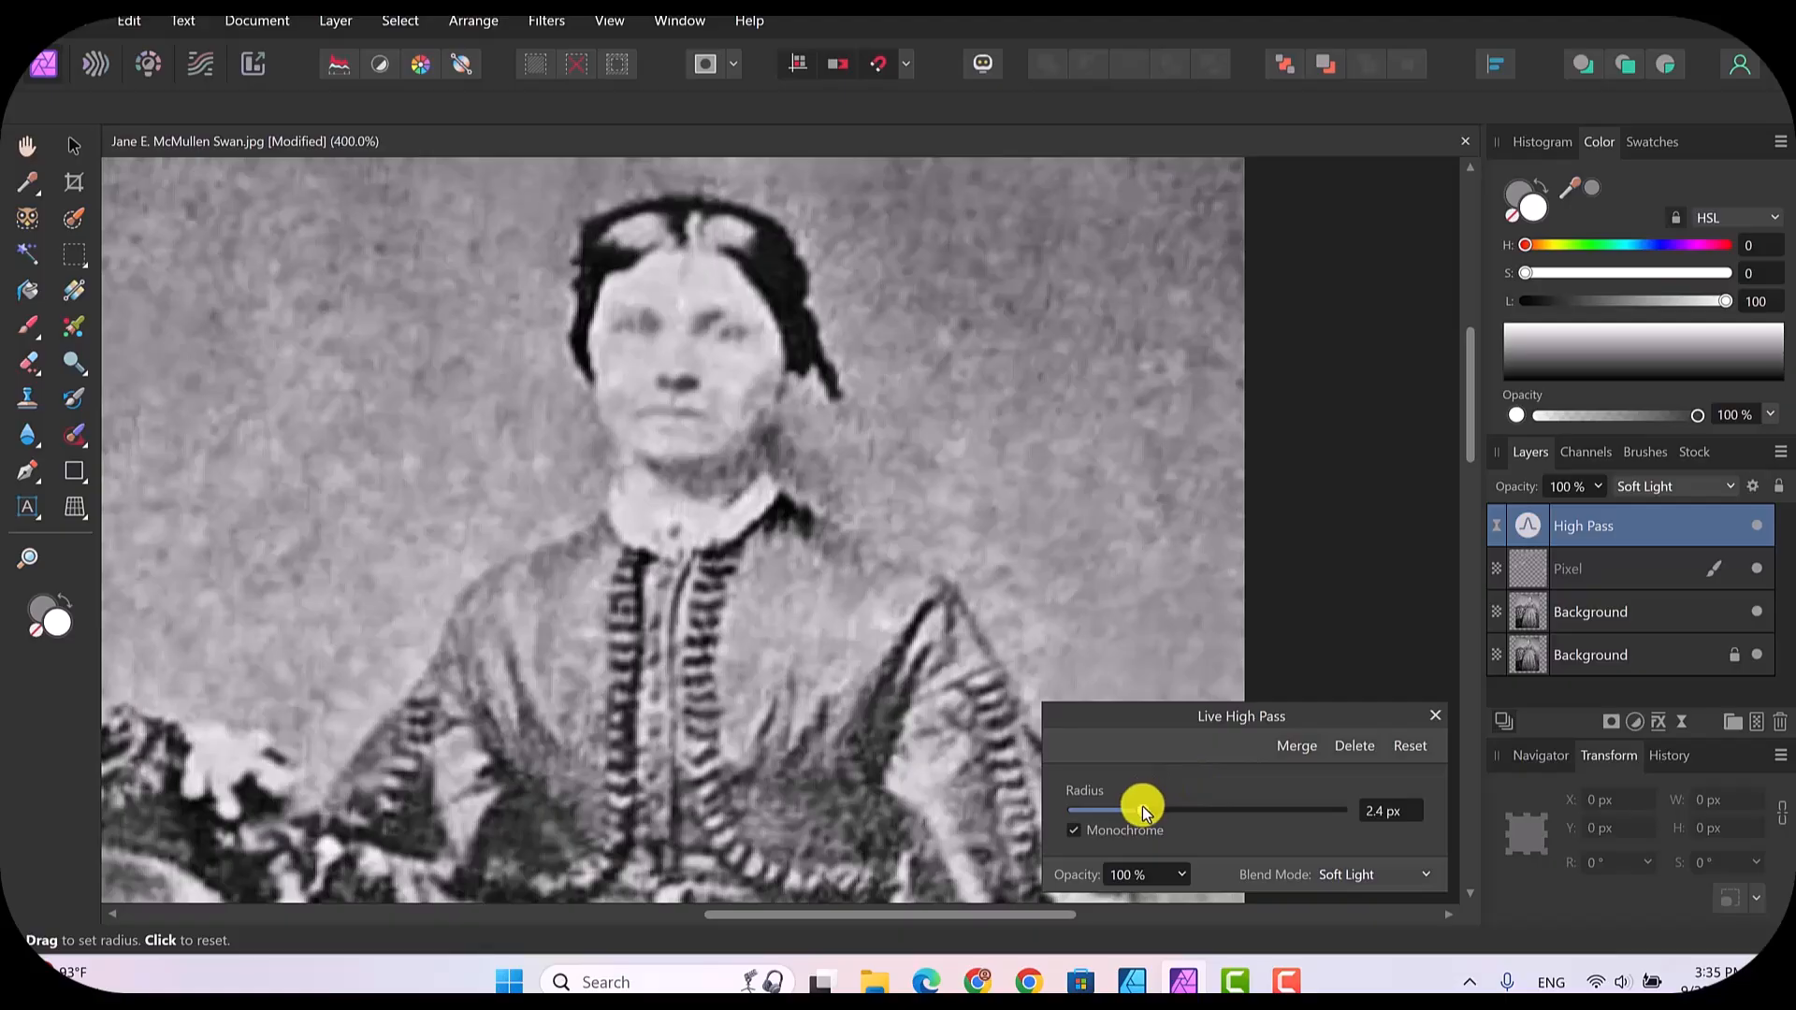
Step: Raise the High Pass filter's radius to 9.6 px and close its settings
{"action": "mouse_move", "coordinate": [1142, 807]}
{"action": "left_mouse_down"}
{"action": "mouse_move", "coordinate": [1263, 814]}
{"action": "mouse_move", "coordinate": [1102, 816]}
{"action": "mouse_move", "coordinate": [1250, 816]}
{"action": "mouse_move", "coordinate": [1168, 817]}
{"action": "left_mouse_up"}
{"action": "mouse_move", "coordinate": [1166, 810]}
{"action": "left_mouse_down"}
{"action": "mouse_move", "coordinate": [1142, 817]}
{"action": "mouse_move", "coordinate": [1191, 832]}
{"action": "left_mouse_up"}
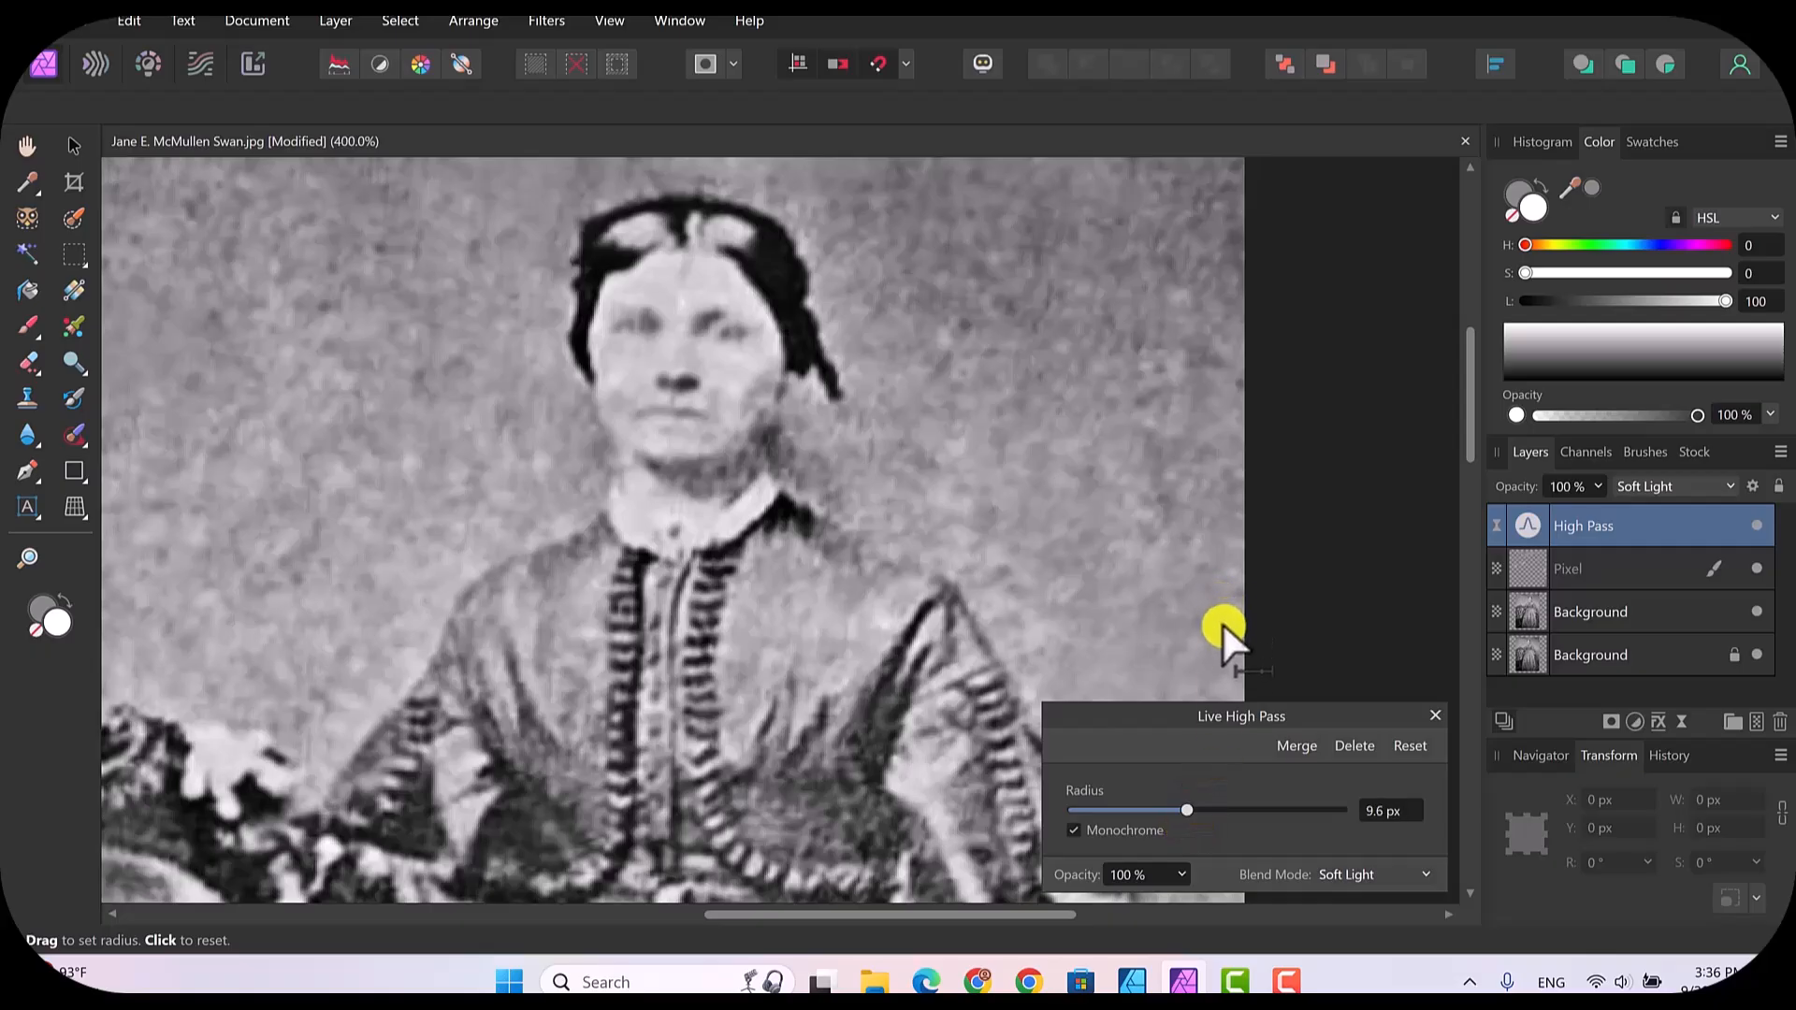
{"action": "left_click", "coordinate": [1436, 717]}
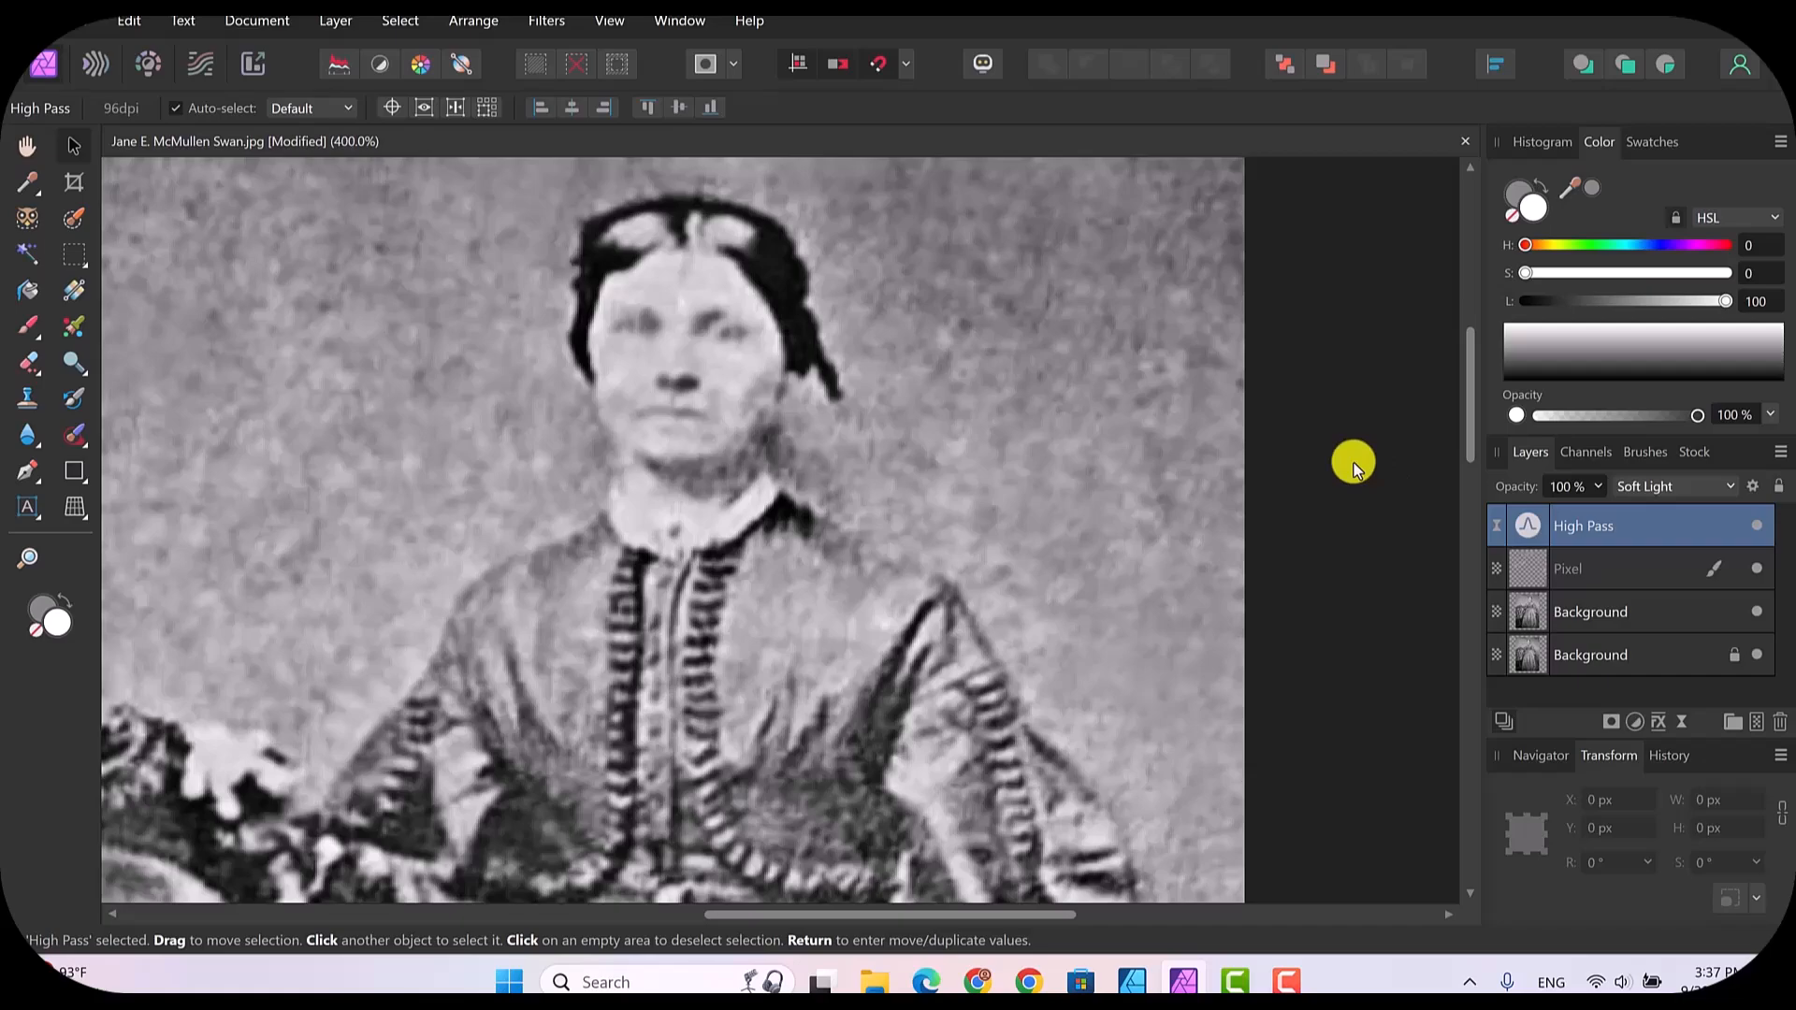
Step: Sample a grey from the backdrop and paint over the backdrop on the High Pass layer with the 121 px Paint Brush at 36% opacity
{"action": "key", "text": "ctrl+minus"}
{"action": "key", "text": "ctrl+minus"}
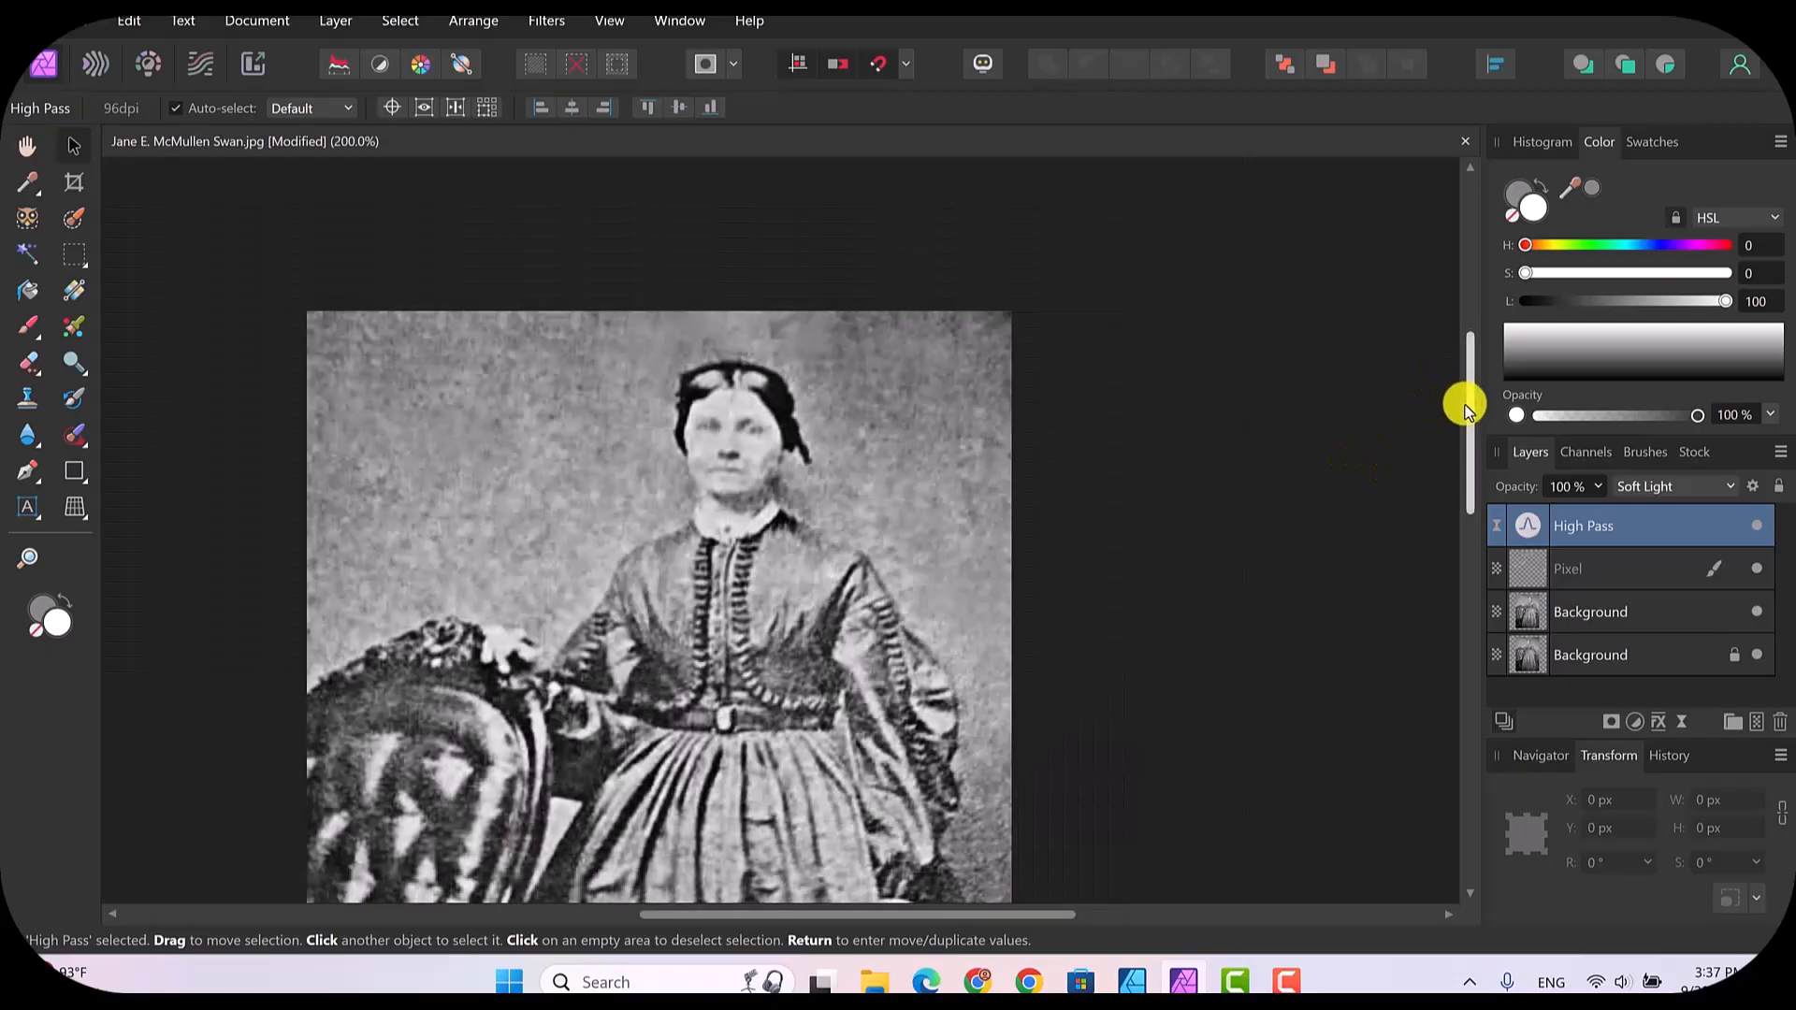
{"action": "left_click_drag", "start_coordinate": [1465, 400], "coordinate": [1458, 460]}
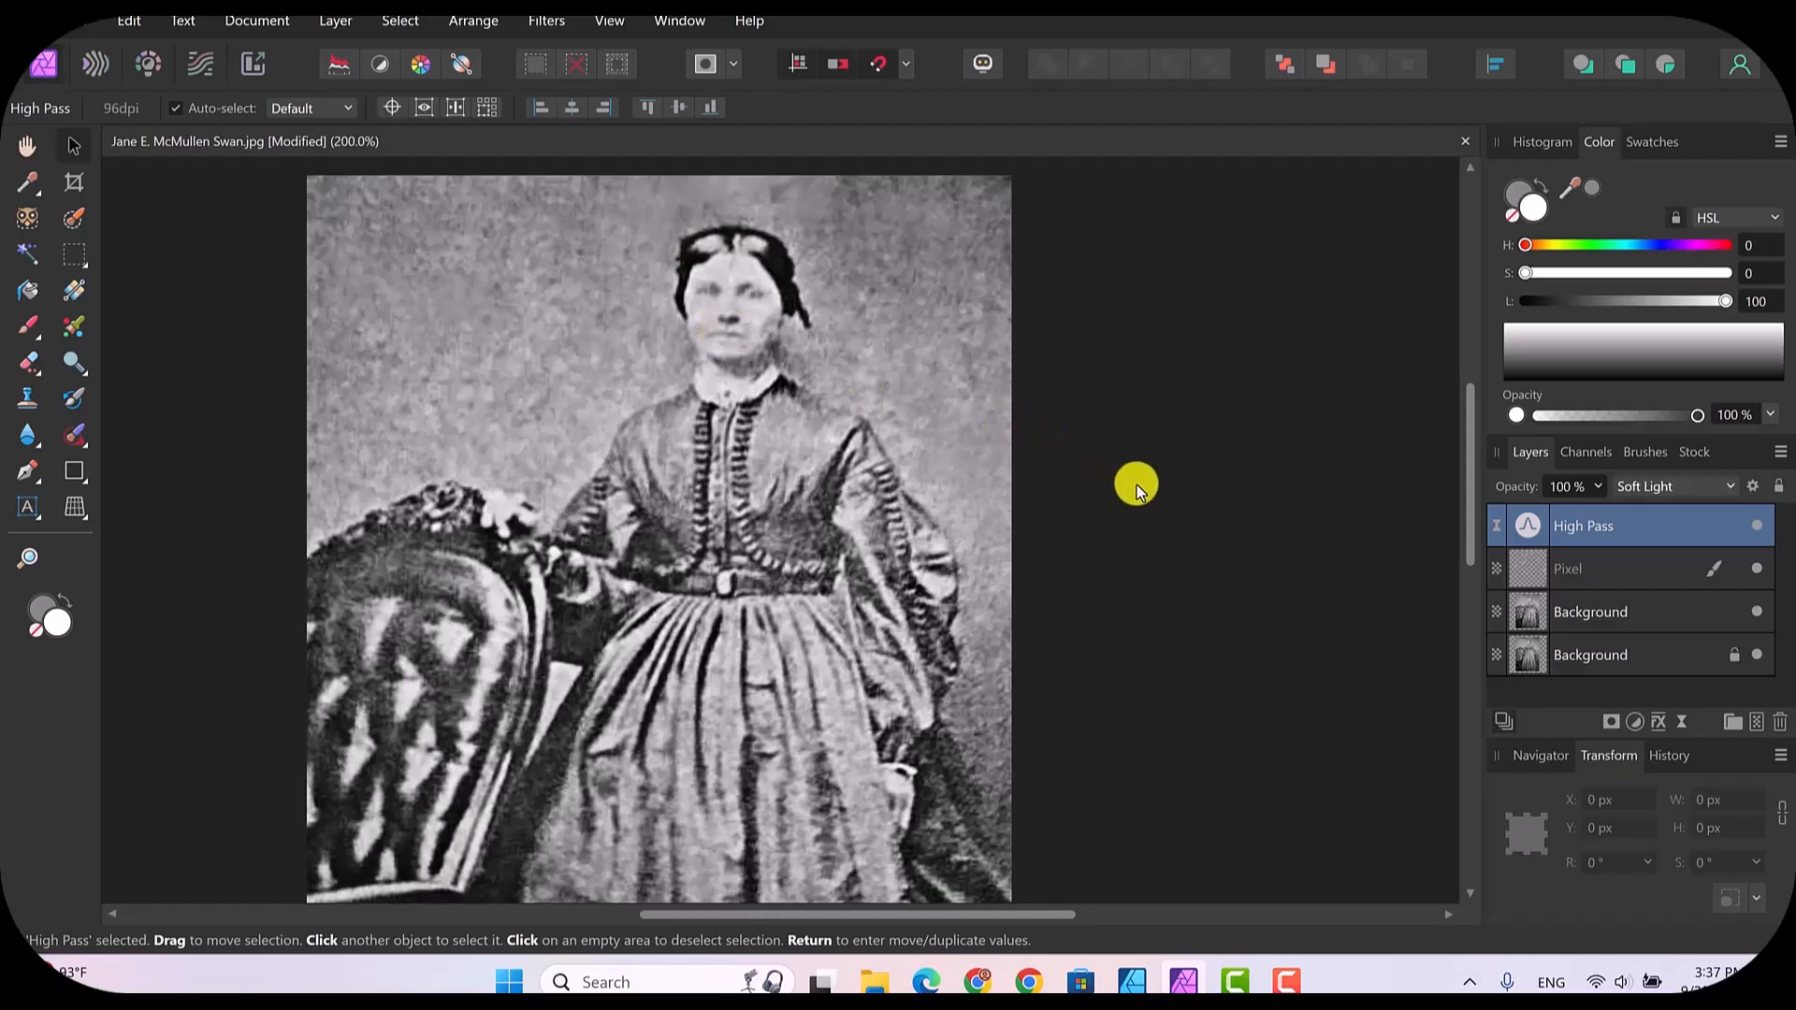
{"action": "key", "text": "ctrl+minus"}
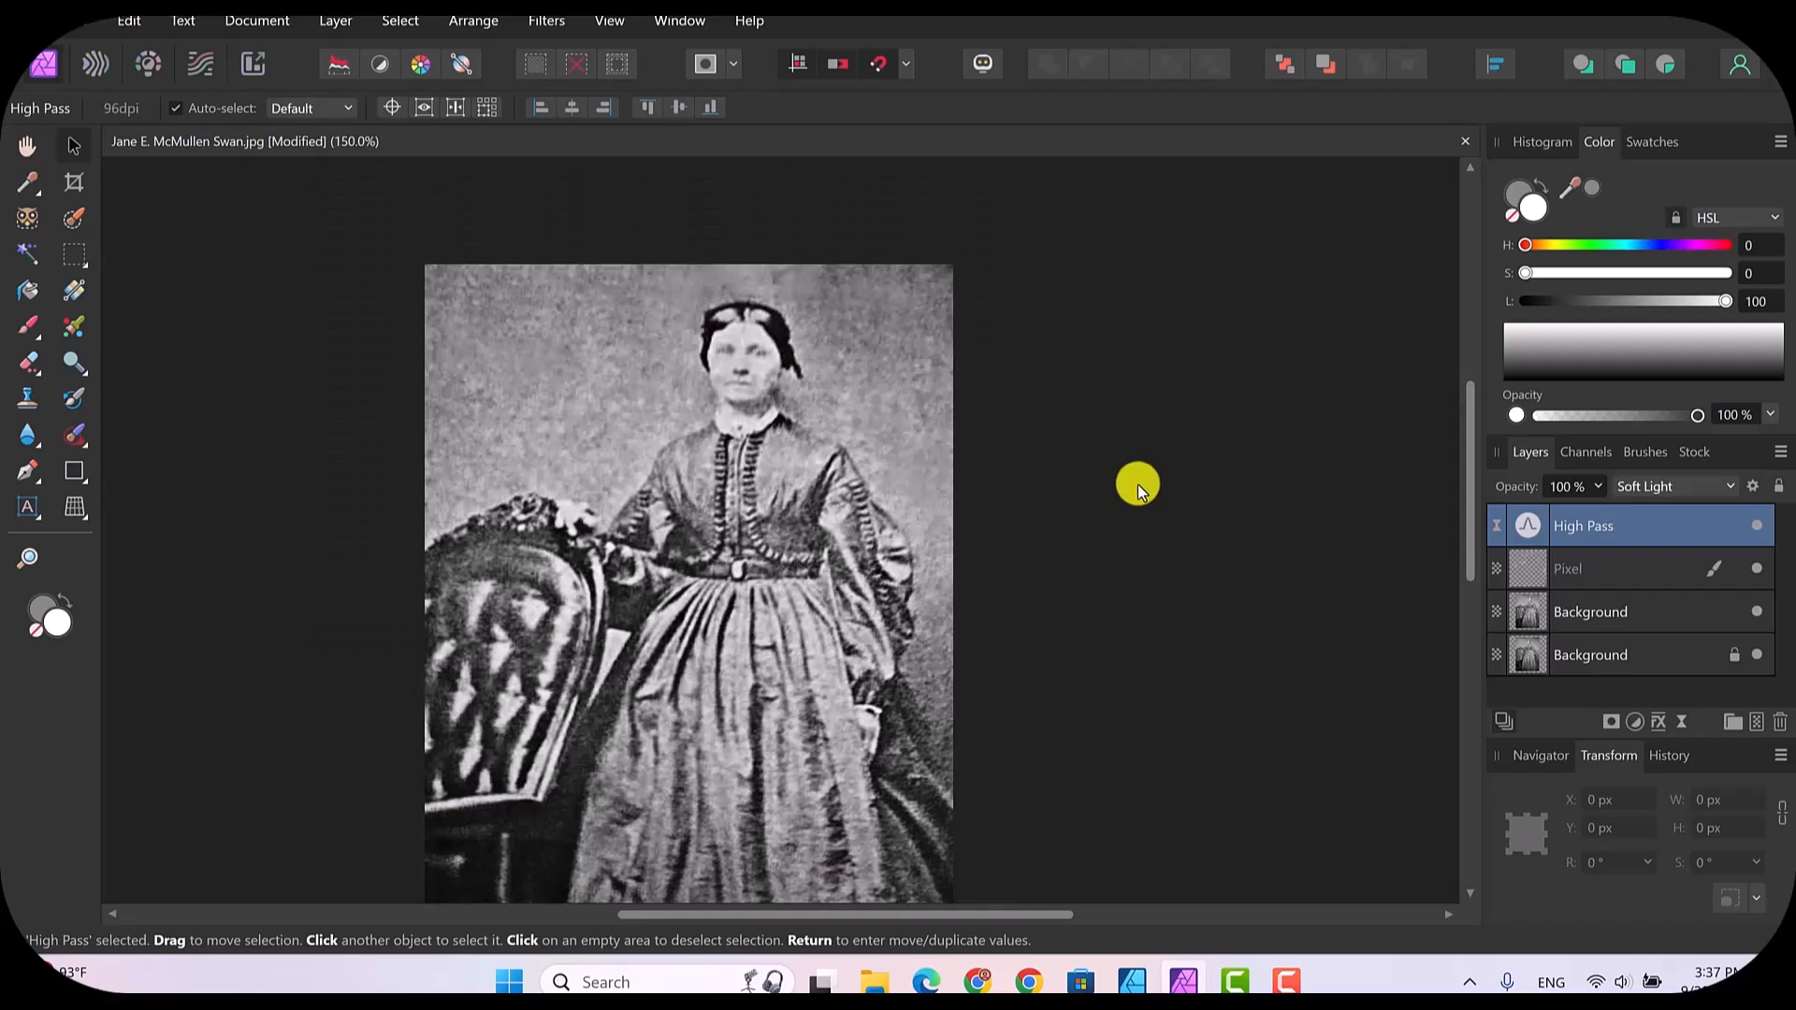
{"action": "left_click_drag", "start_coordinate": [1468, 451], "coordinate": [1467, 476]}
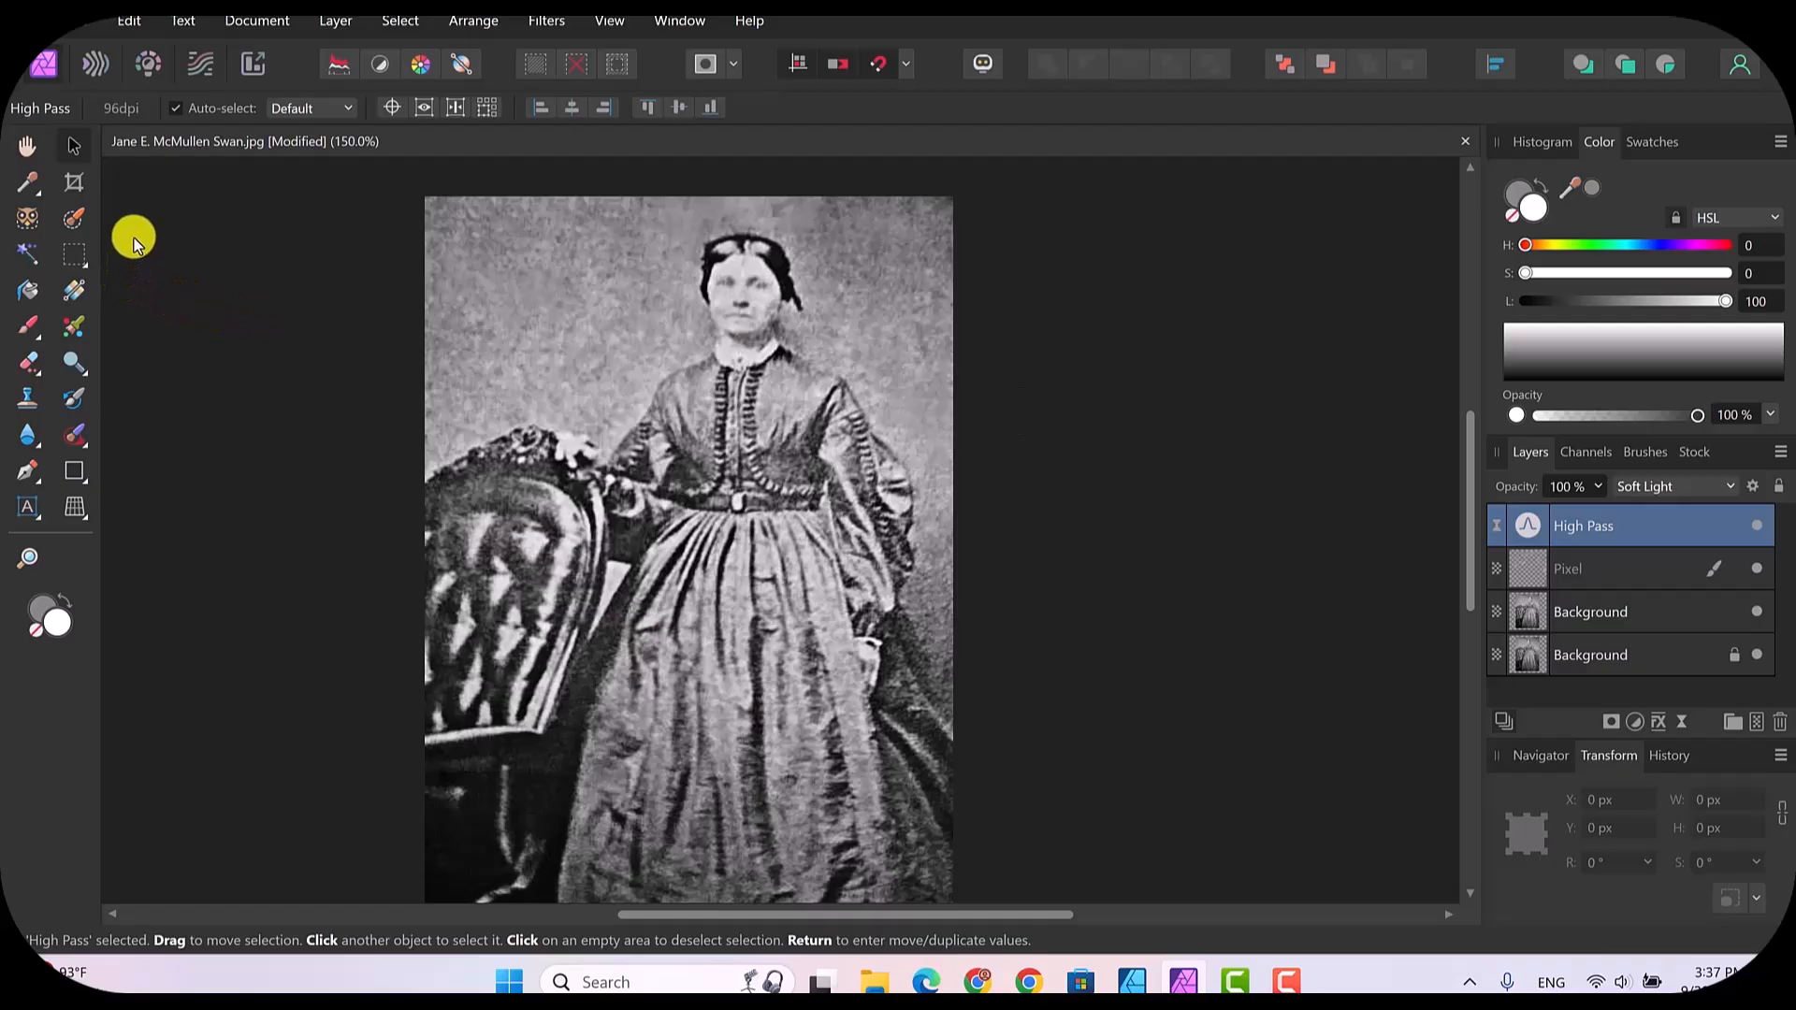
{"action": "left_click", "coordinate": [28, 323]}
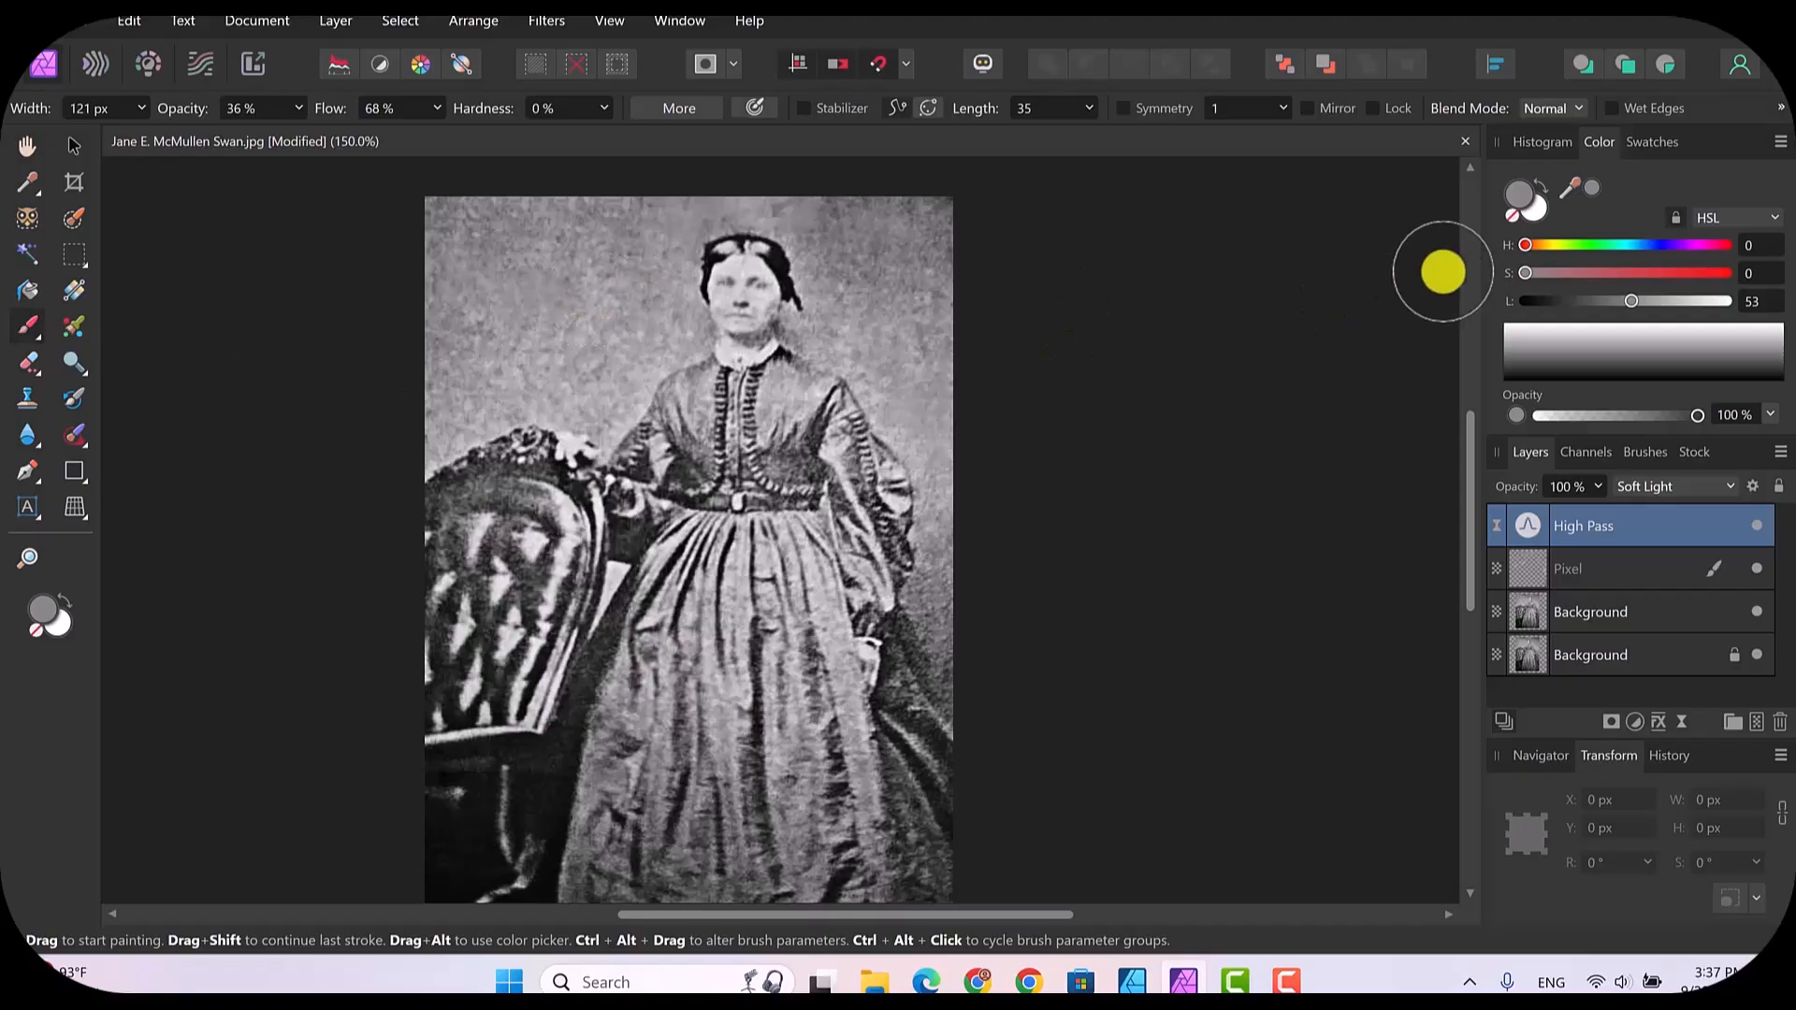
{"action": "left_click_drag", "start_coordinate": [1578, 192], "coordinate": [546, 297]}
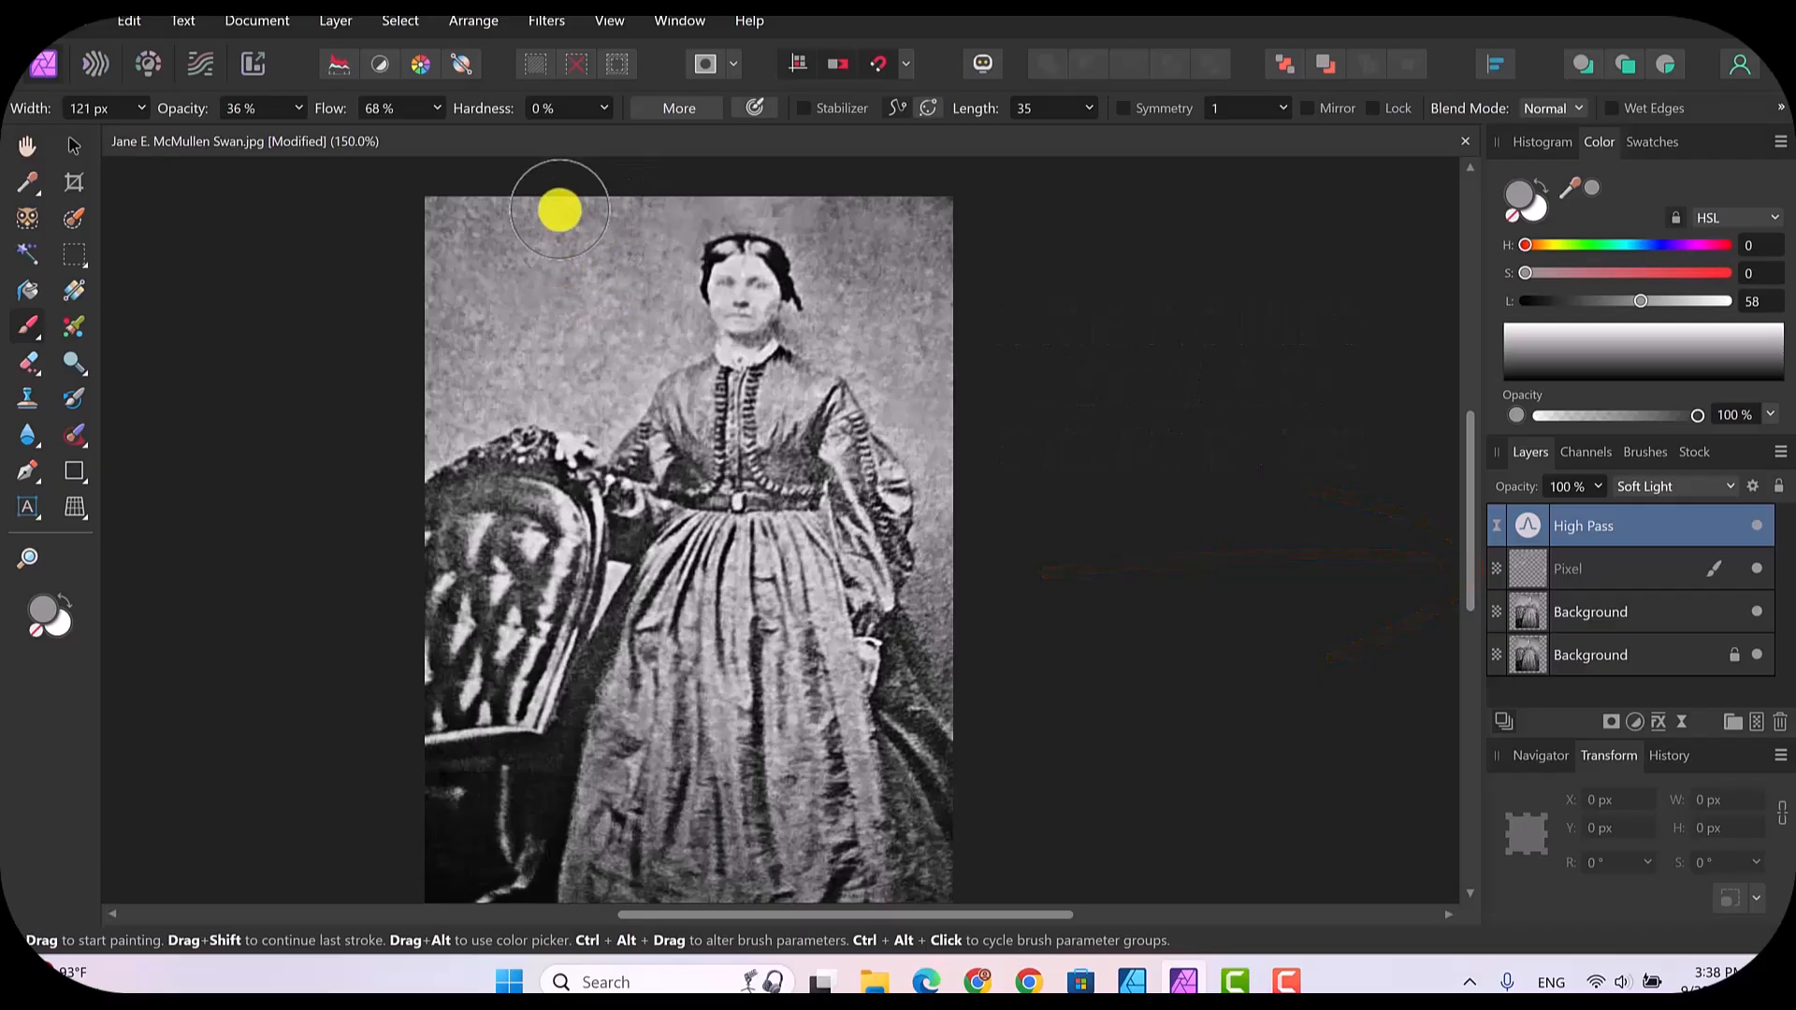
{"action": "mouse_move", "coordinate": [451, 401]}
{"action": "left_mouse_down"}
{"action": "mouse_move", "coordinate": [546, 285]}
{"action": "mouse_move", "coordinate": [943, 316]}
{"action": "left_mouse_up"}
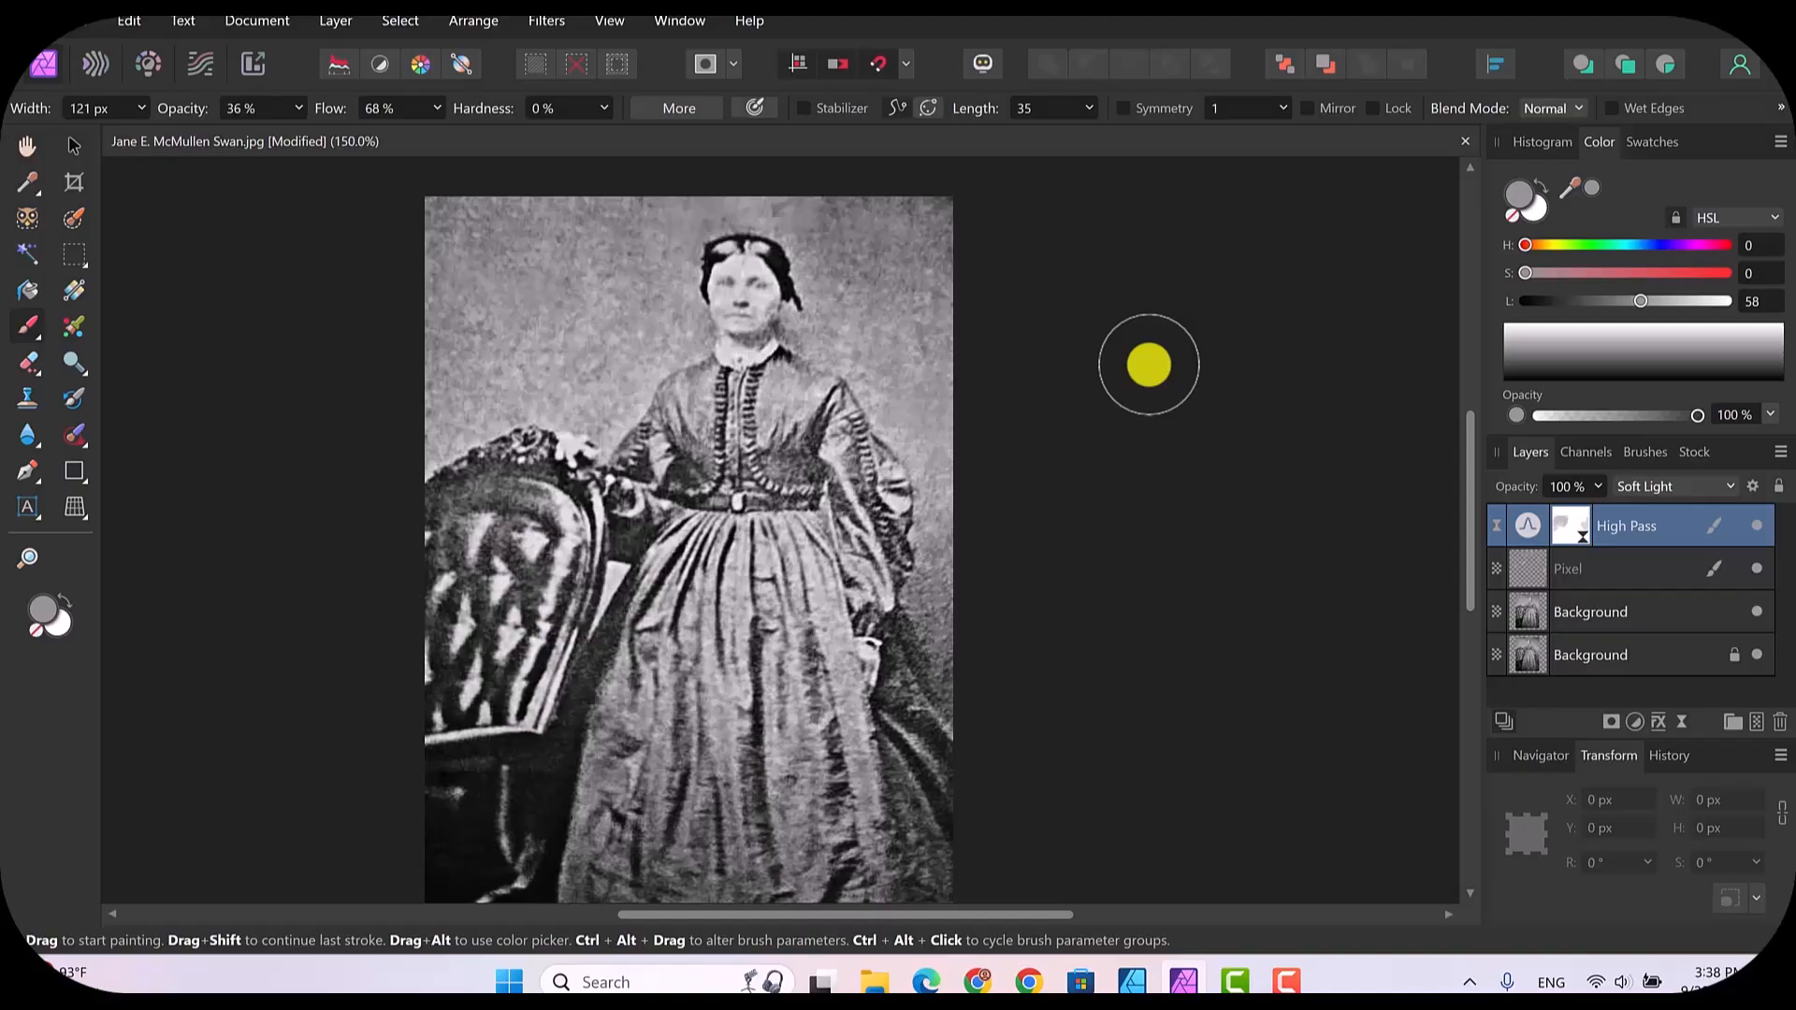
Step: Sample the light skin tone from the woman's face and reduce the Paint Brush width to 45 px
{"action": "key", "text": "ctrl+plus"}
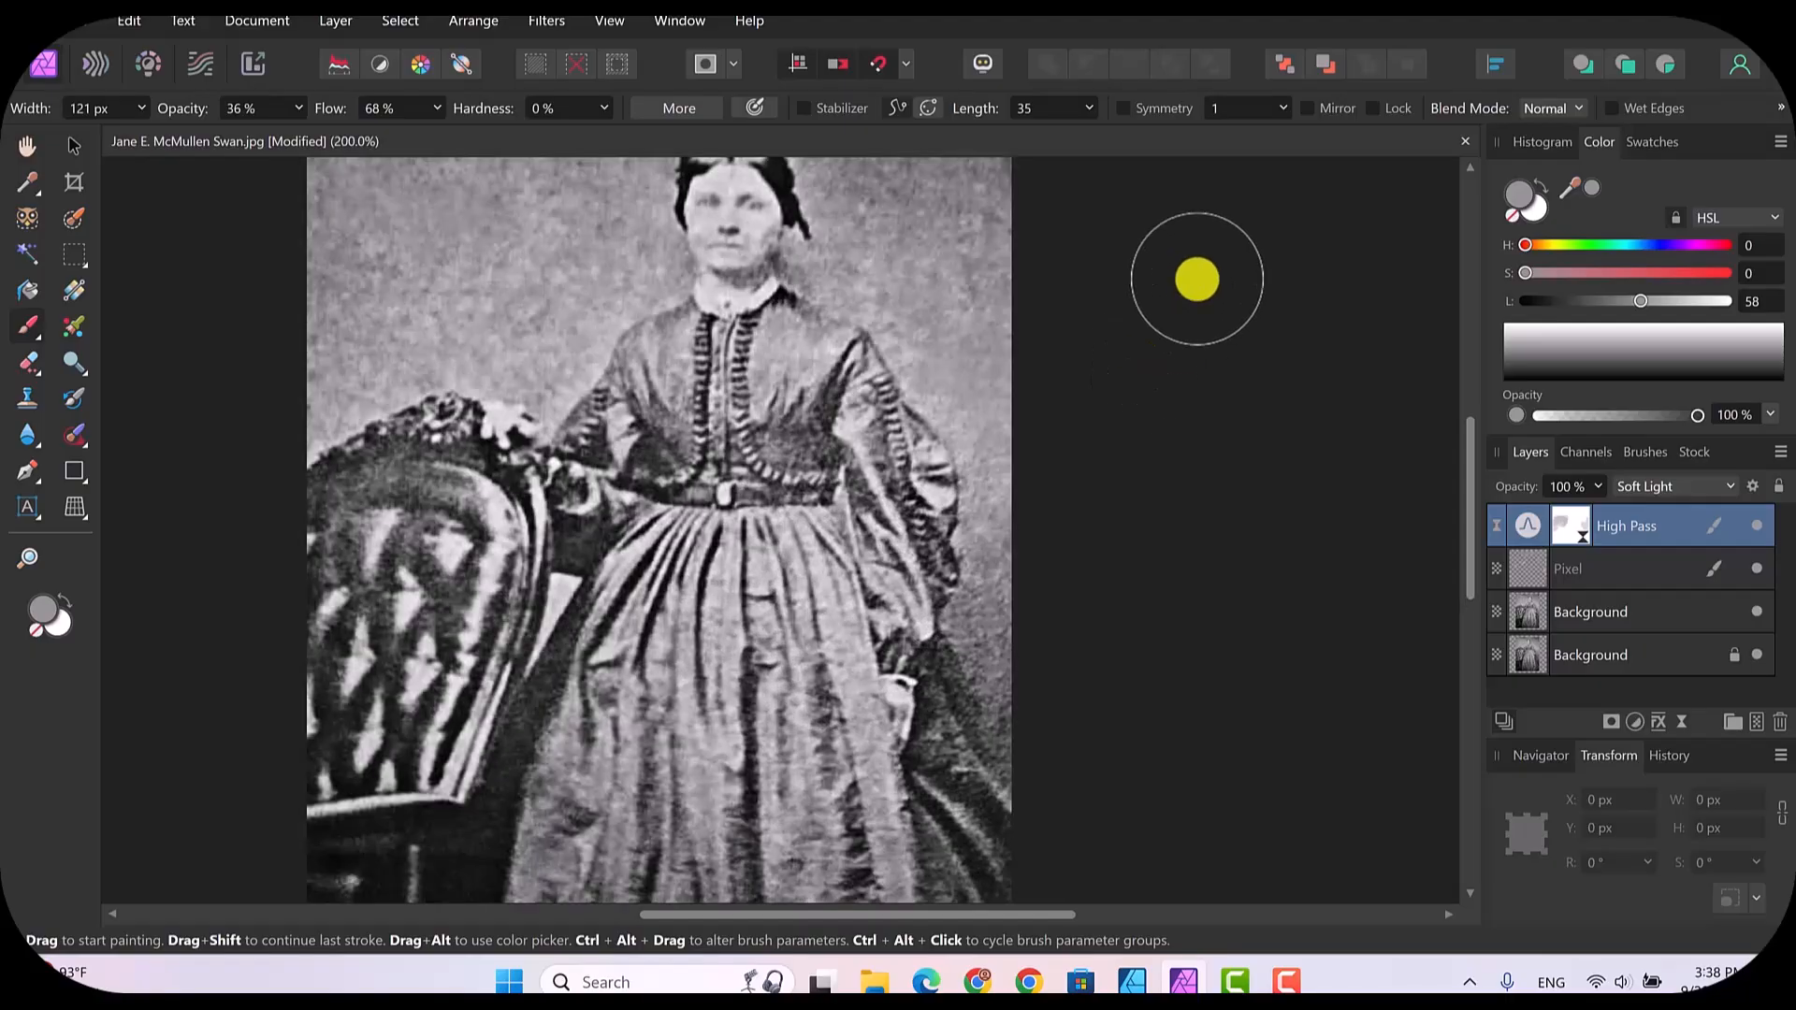
{"action": "left_click_drag", "start_coordinate": [1464, 472], "coordinate": [1464, 424]}
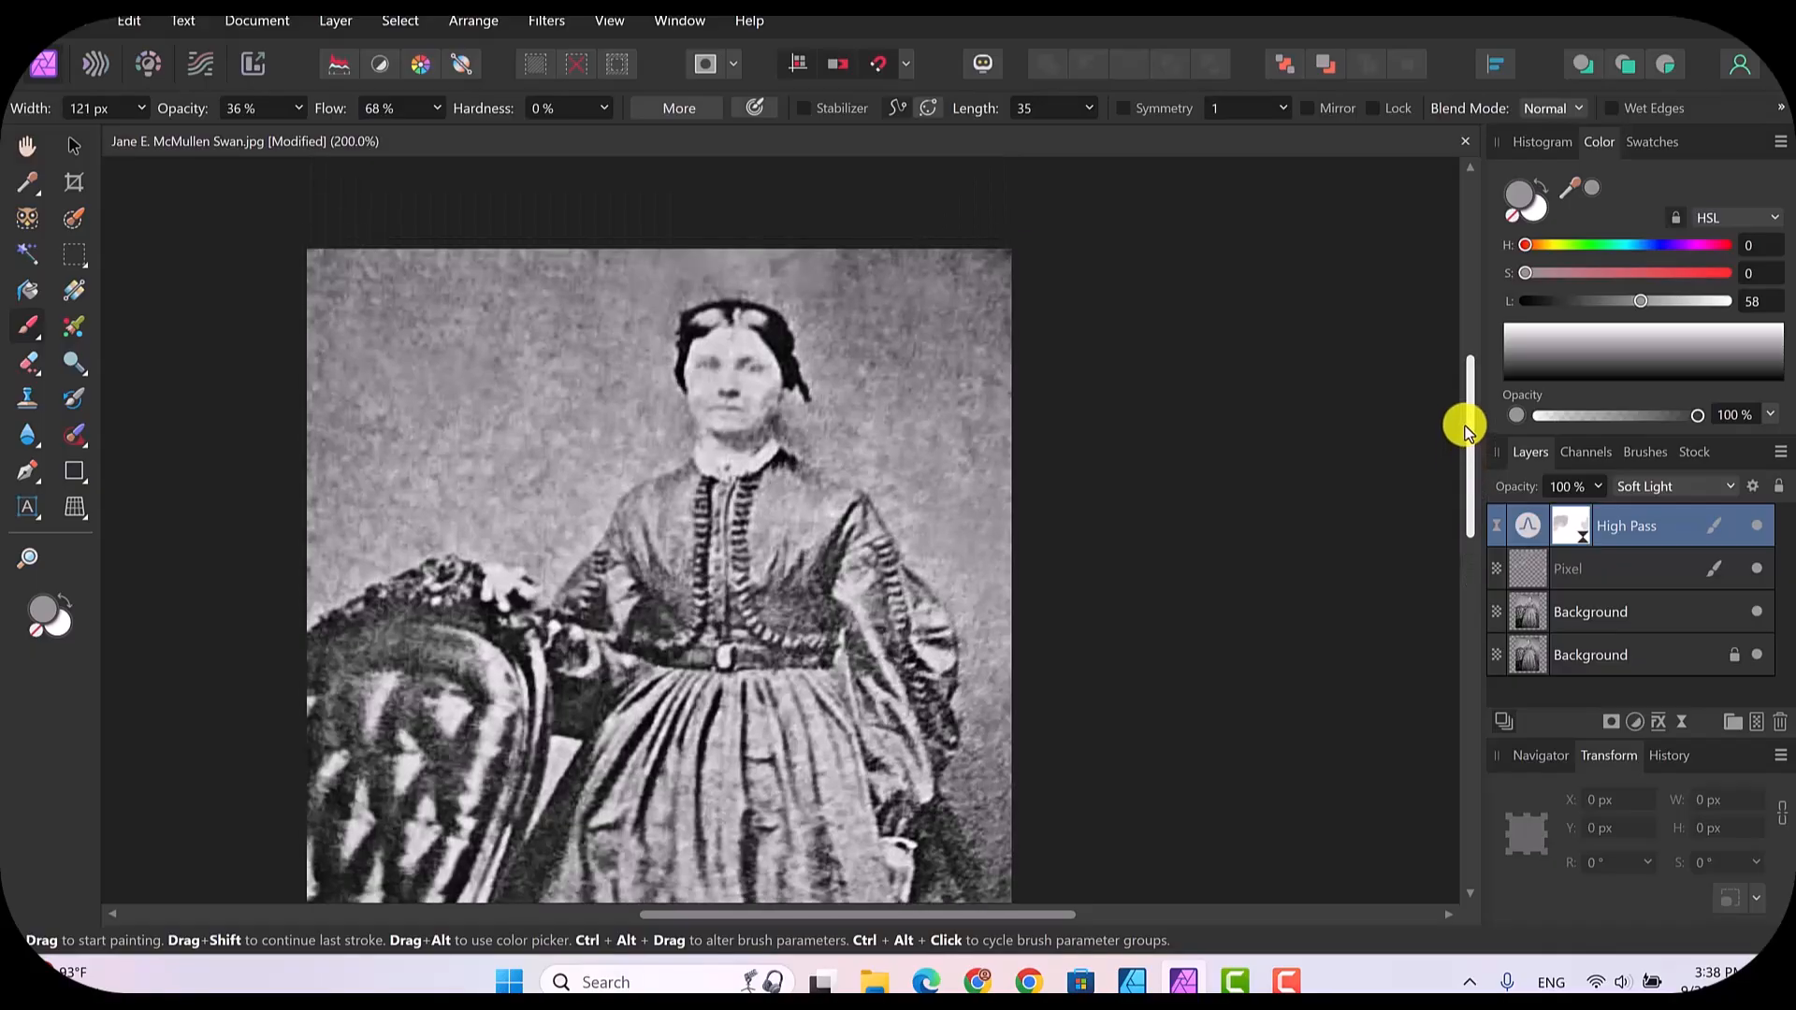
{"action": "left_click_drag", "start_coordinate": [1573, 182], "coordinate": [699, 386]}
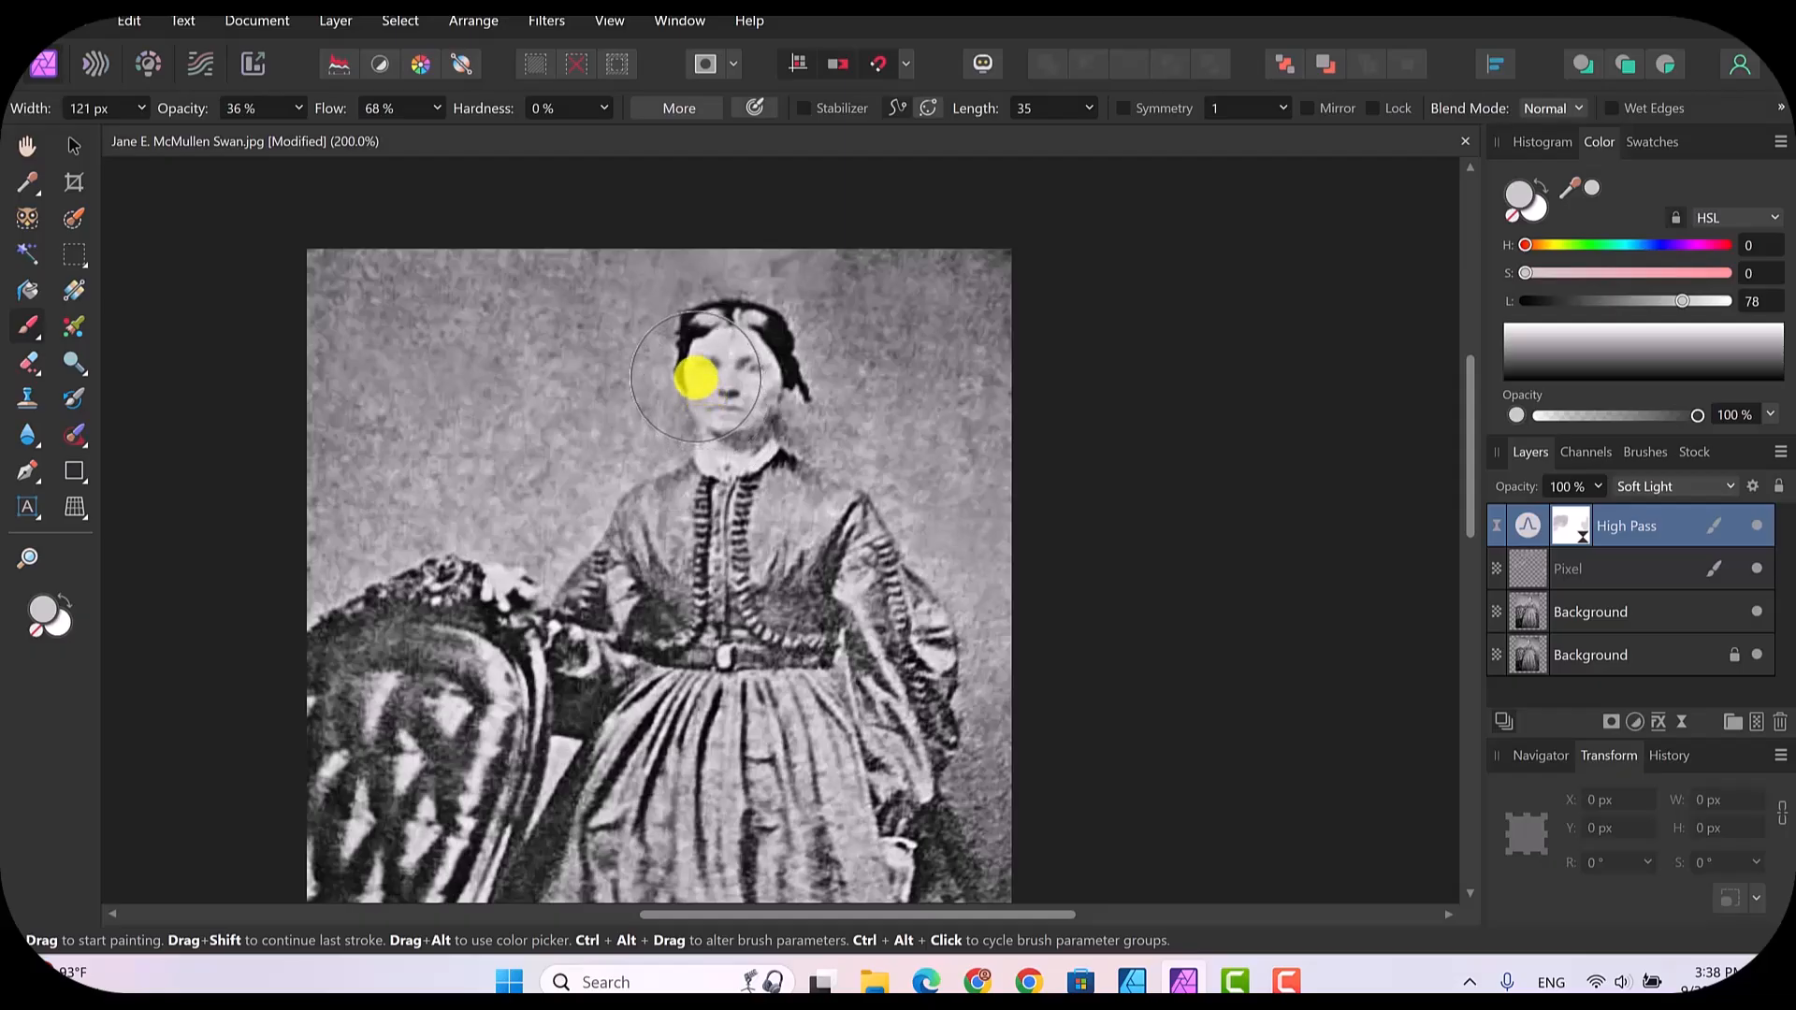
{"action": "key", "text": "bracketright"}
{"action": "key", "text": "bracketleft"}
{"action": "key", "text": "bracketleft"}
{"action": "key", "text": "bracketleft"}
{"action": "key", "text": "bracketleft"}
{"action": "key", "text": "bracketleft"}
{"action": "key", "text": "bracketleft"}
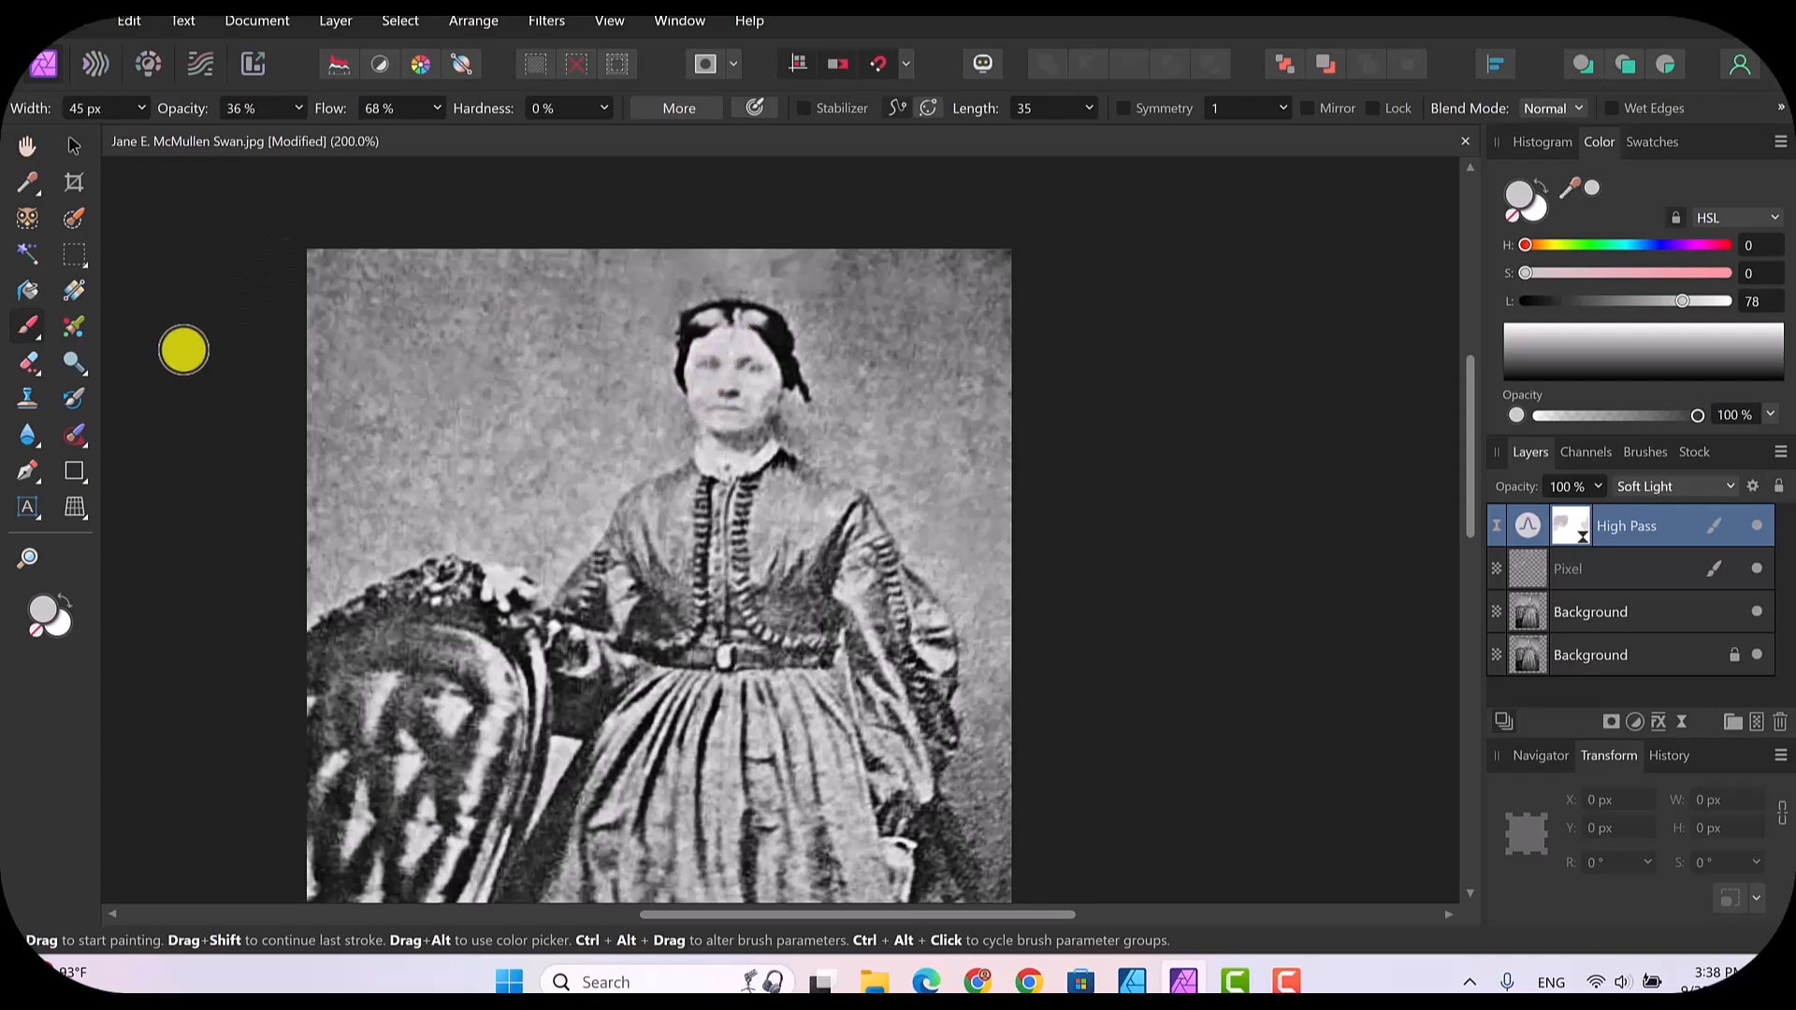
Step: Make the Pixel layer active and set the Paint Brush opacity to 53%
{"action": "left_click", "coordinate": [75, 434]}
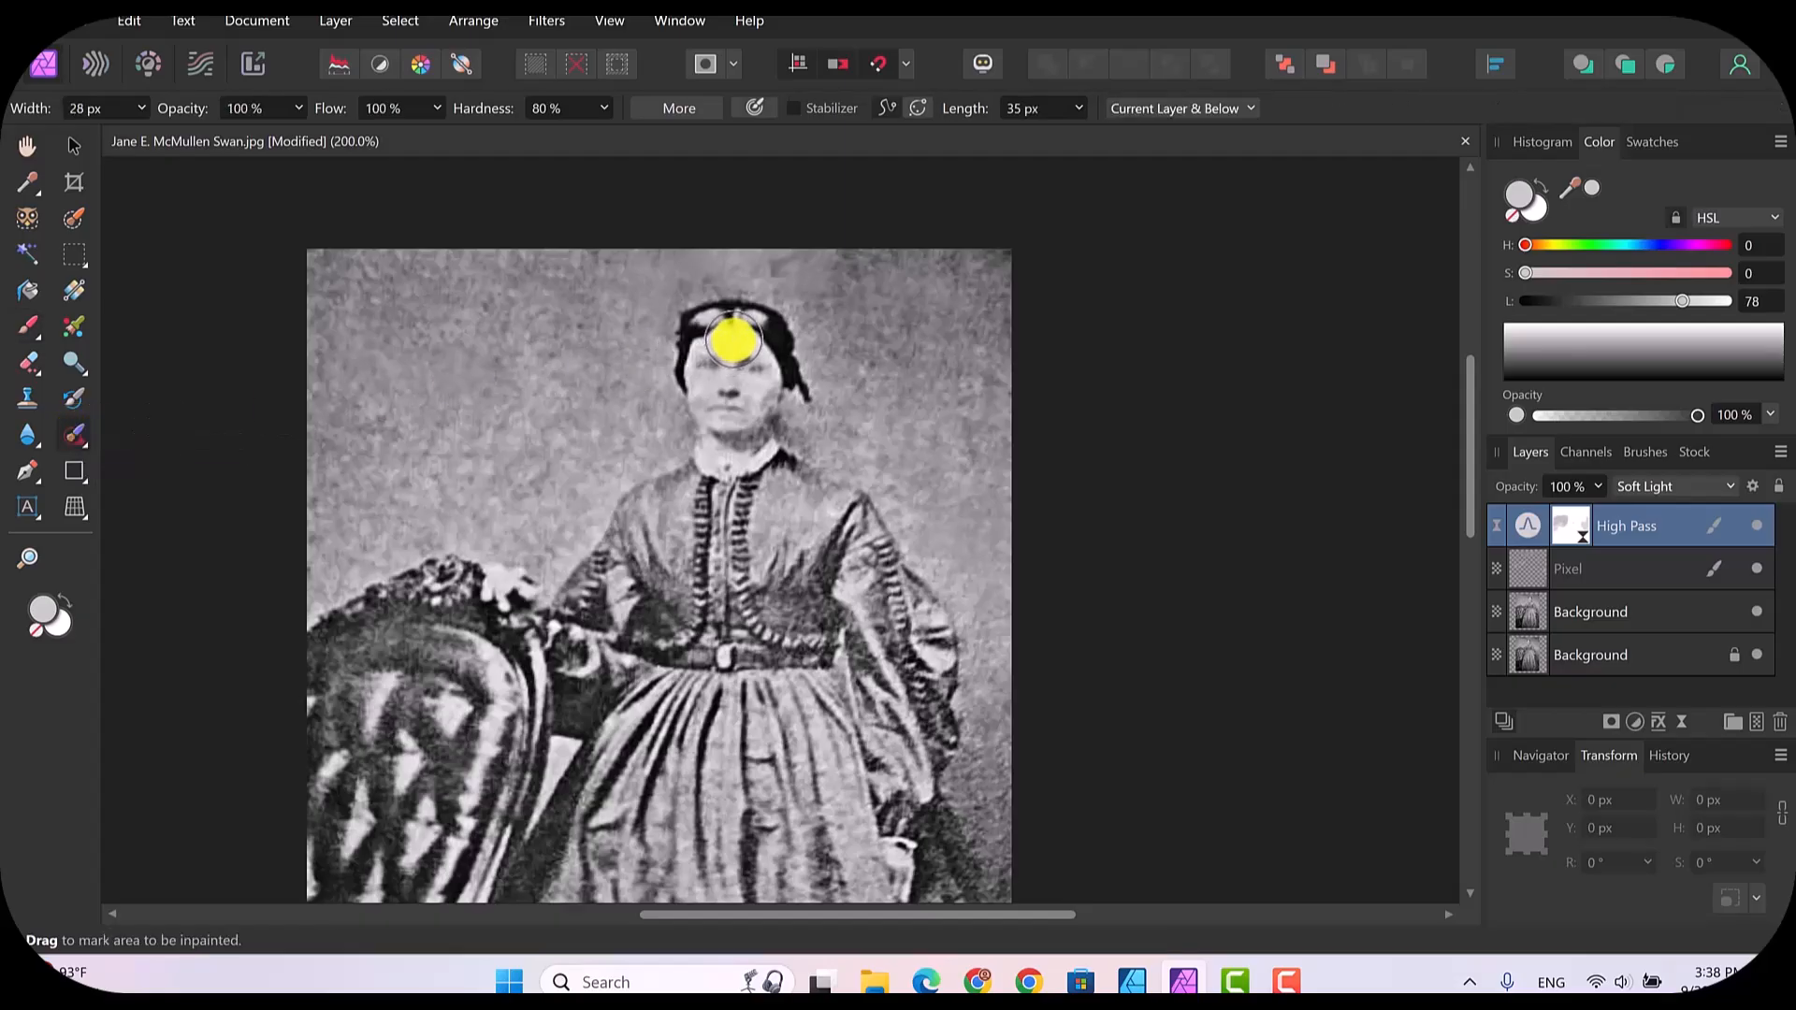
{"action": "left_click", "coordinate": [1643, 570]}
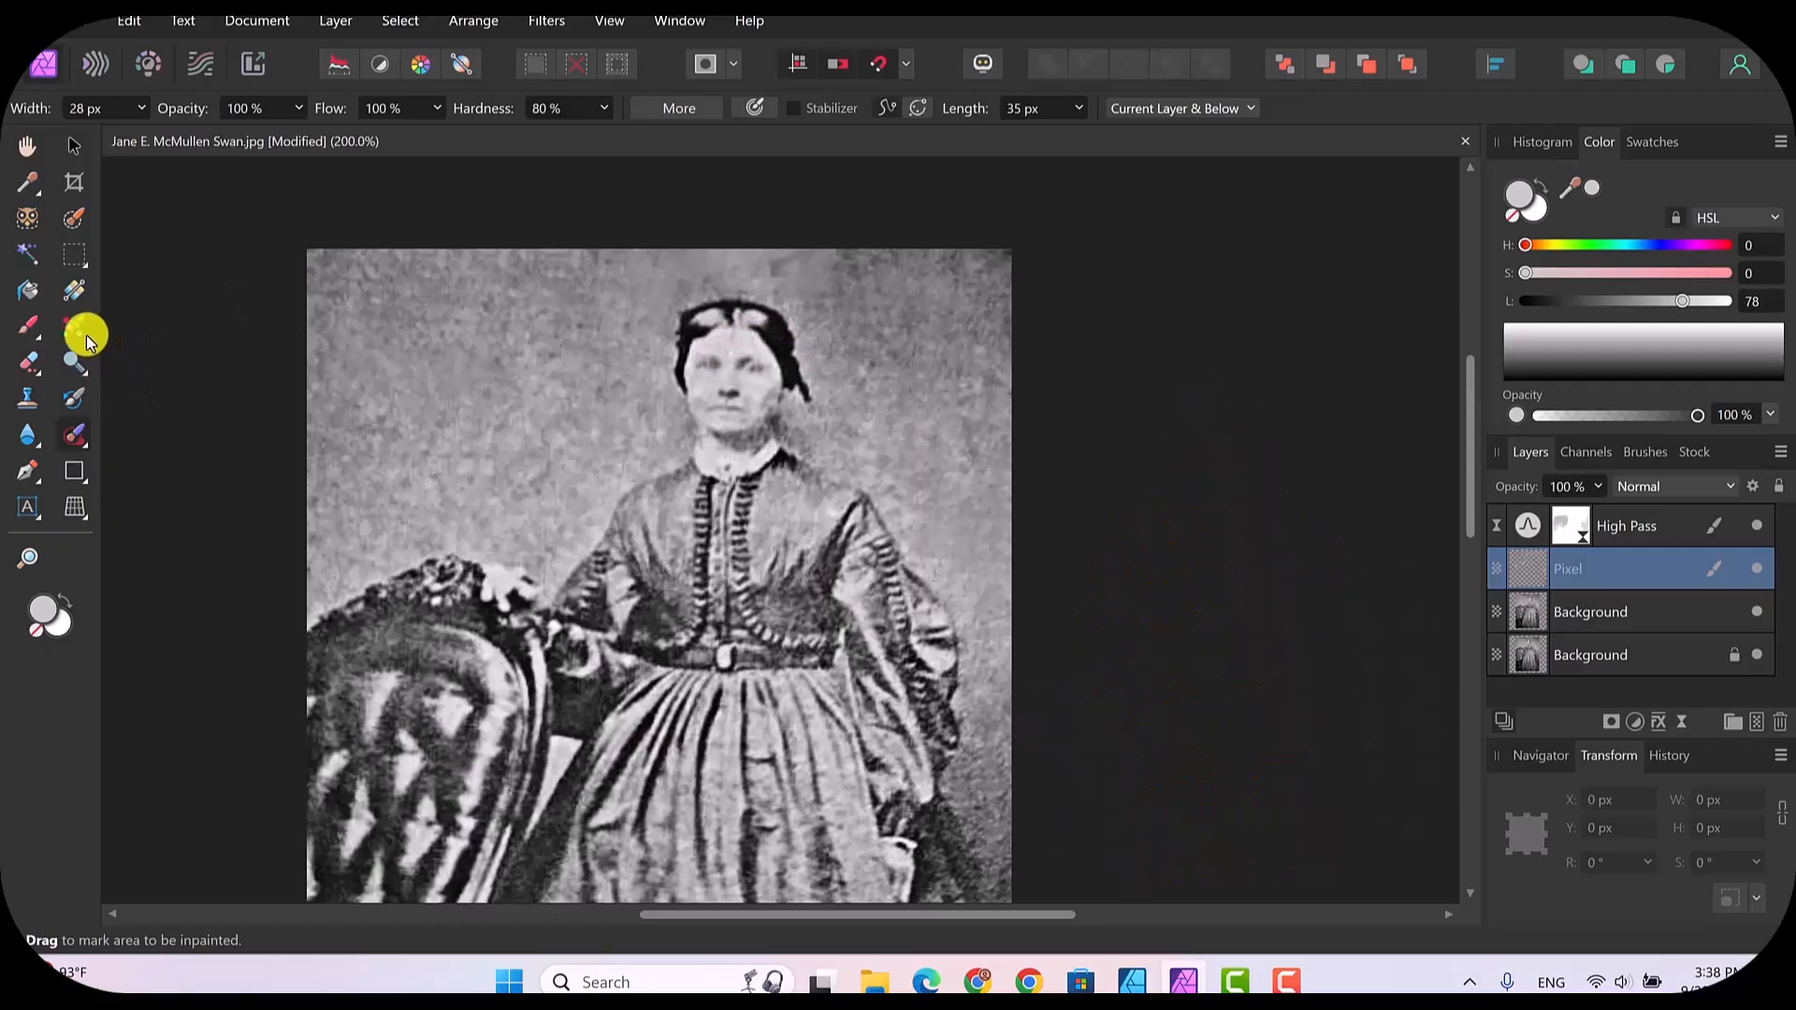
{"action": "key", "text": "bracketleft"}
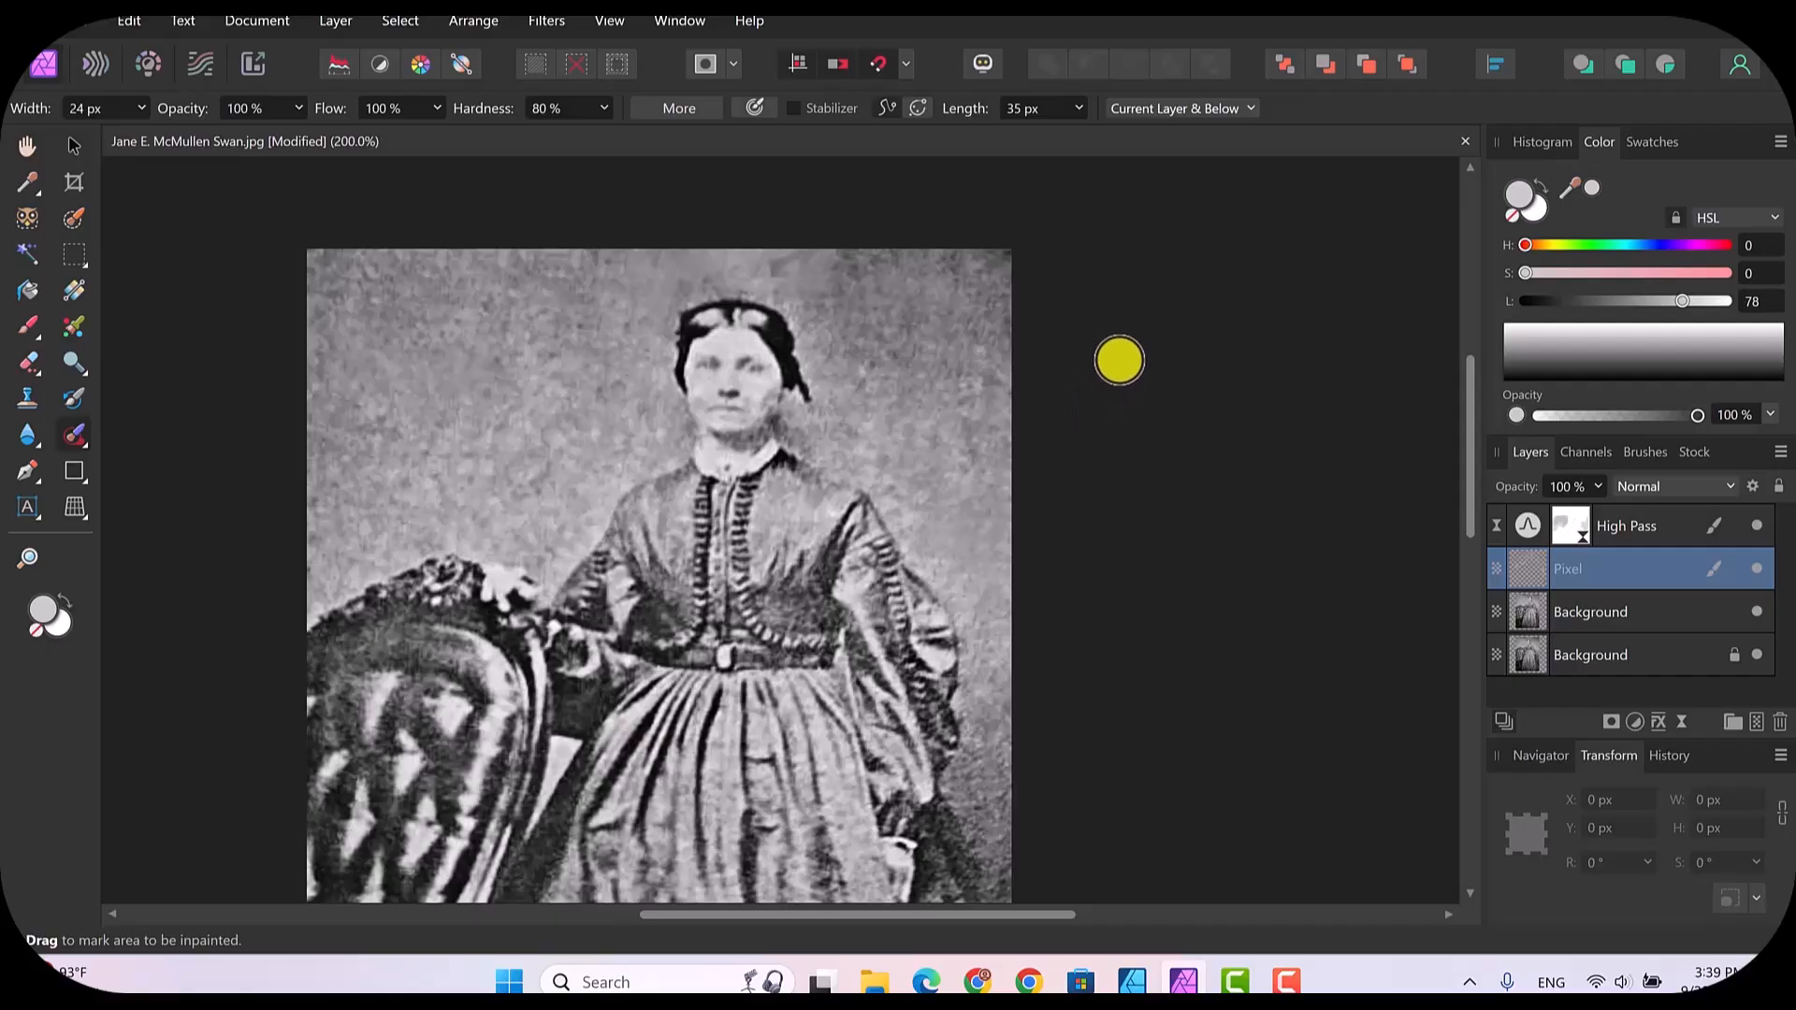
{"action": "left_click", "coordinate": [24, 327]}
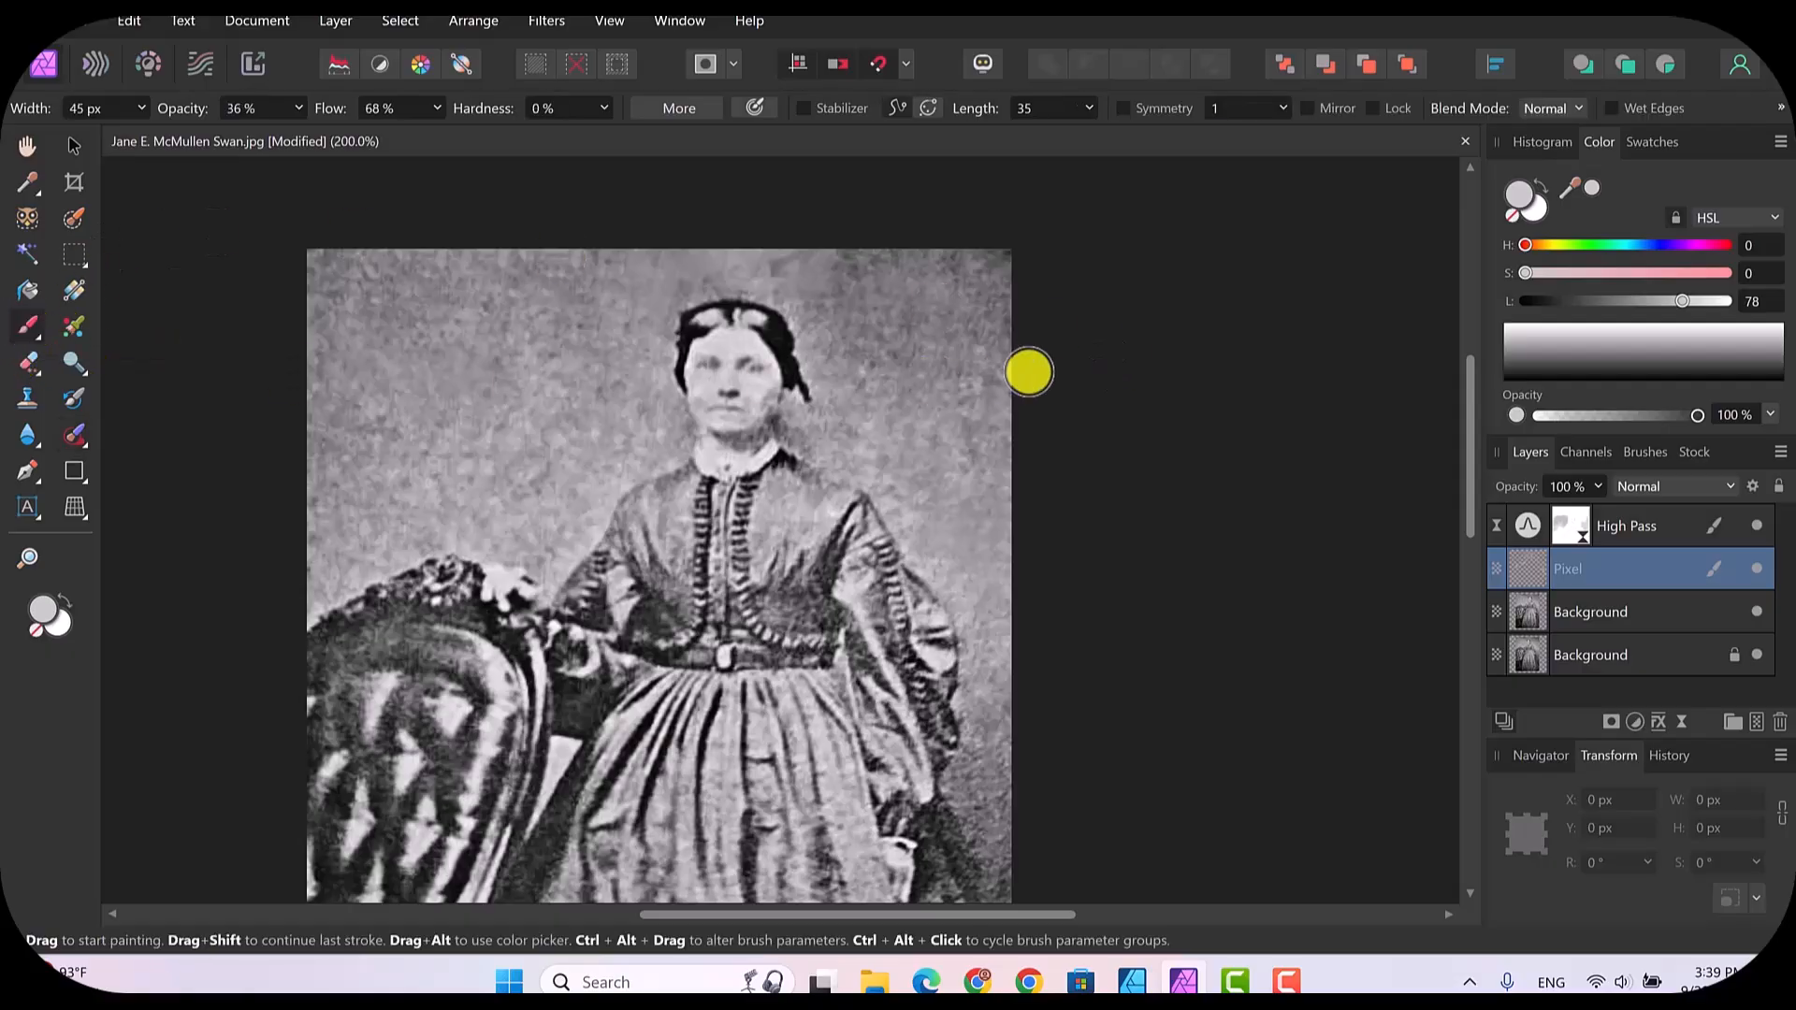
{"action": "left_click", "coordinate": [299, 108]}
{"action": "left_click_drag", "start_coordinate": [303, 127], "coordinate": [330, 139]}
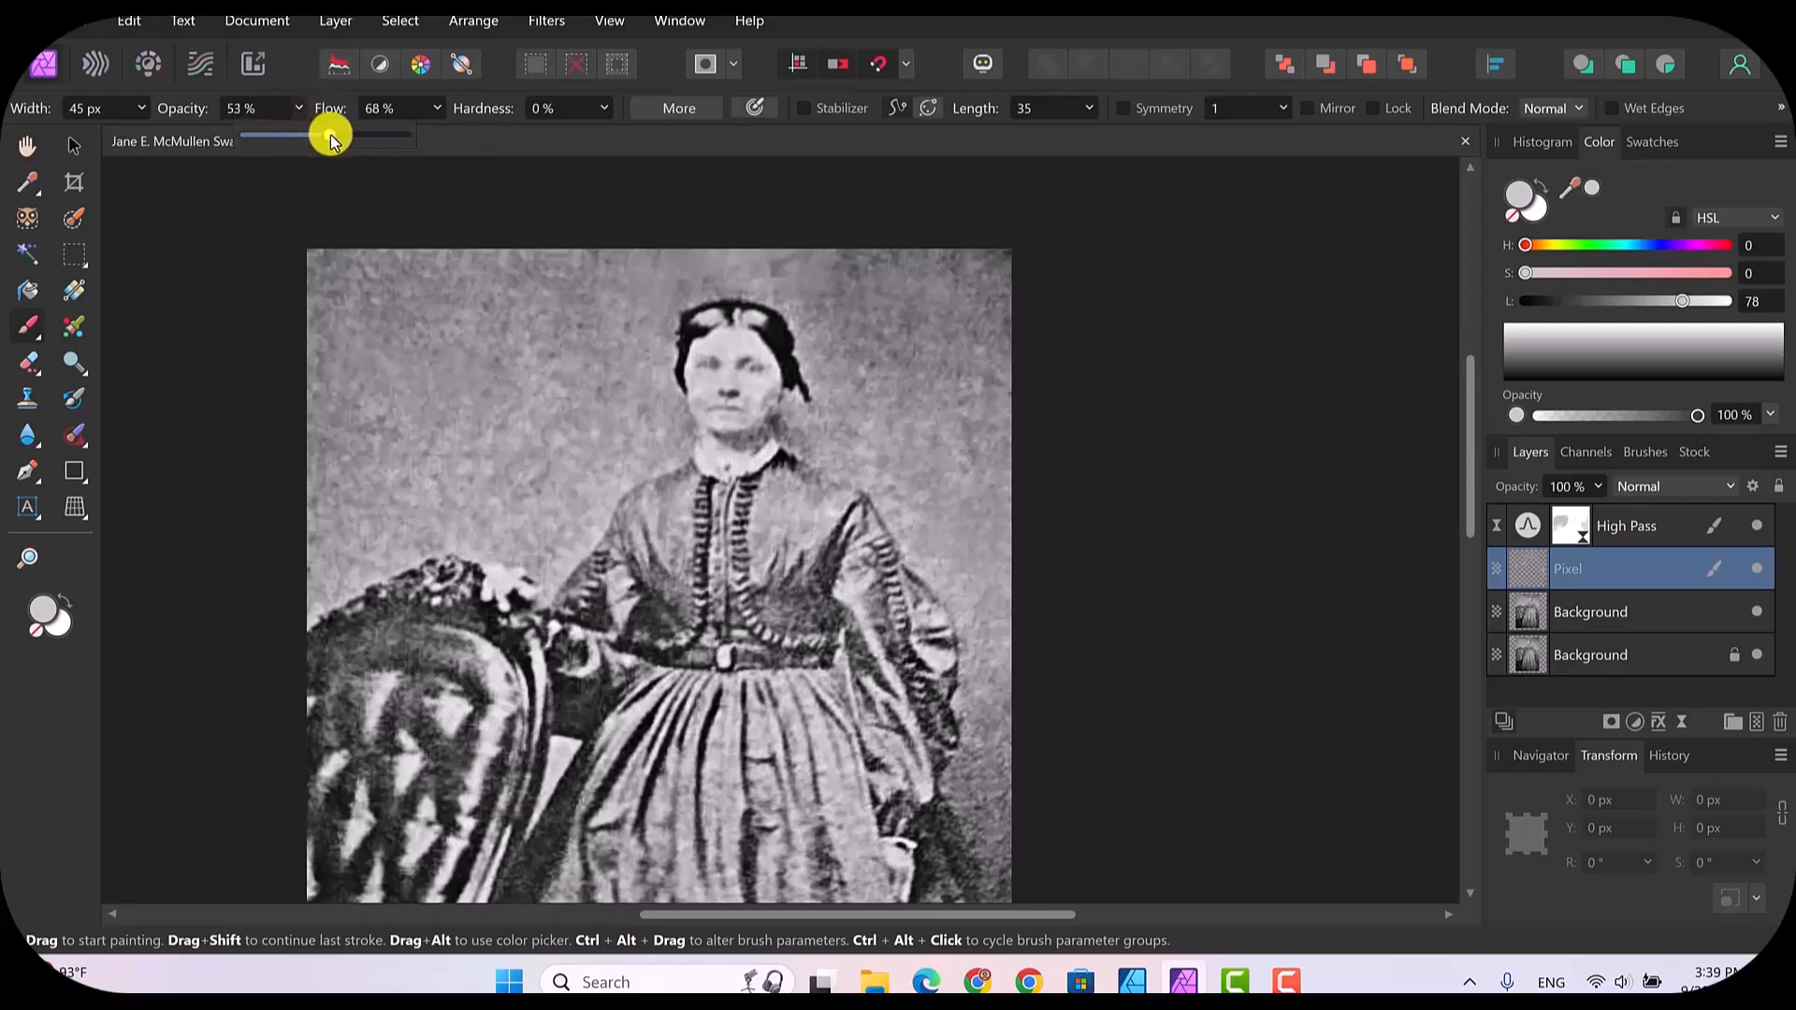
Step: Increase the Paint Brush width to 181 px and try painting the light grey over the backdrop beside the woman's head
{"action": "left_click", "coordinate": [1572, 180]}
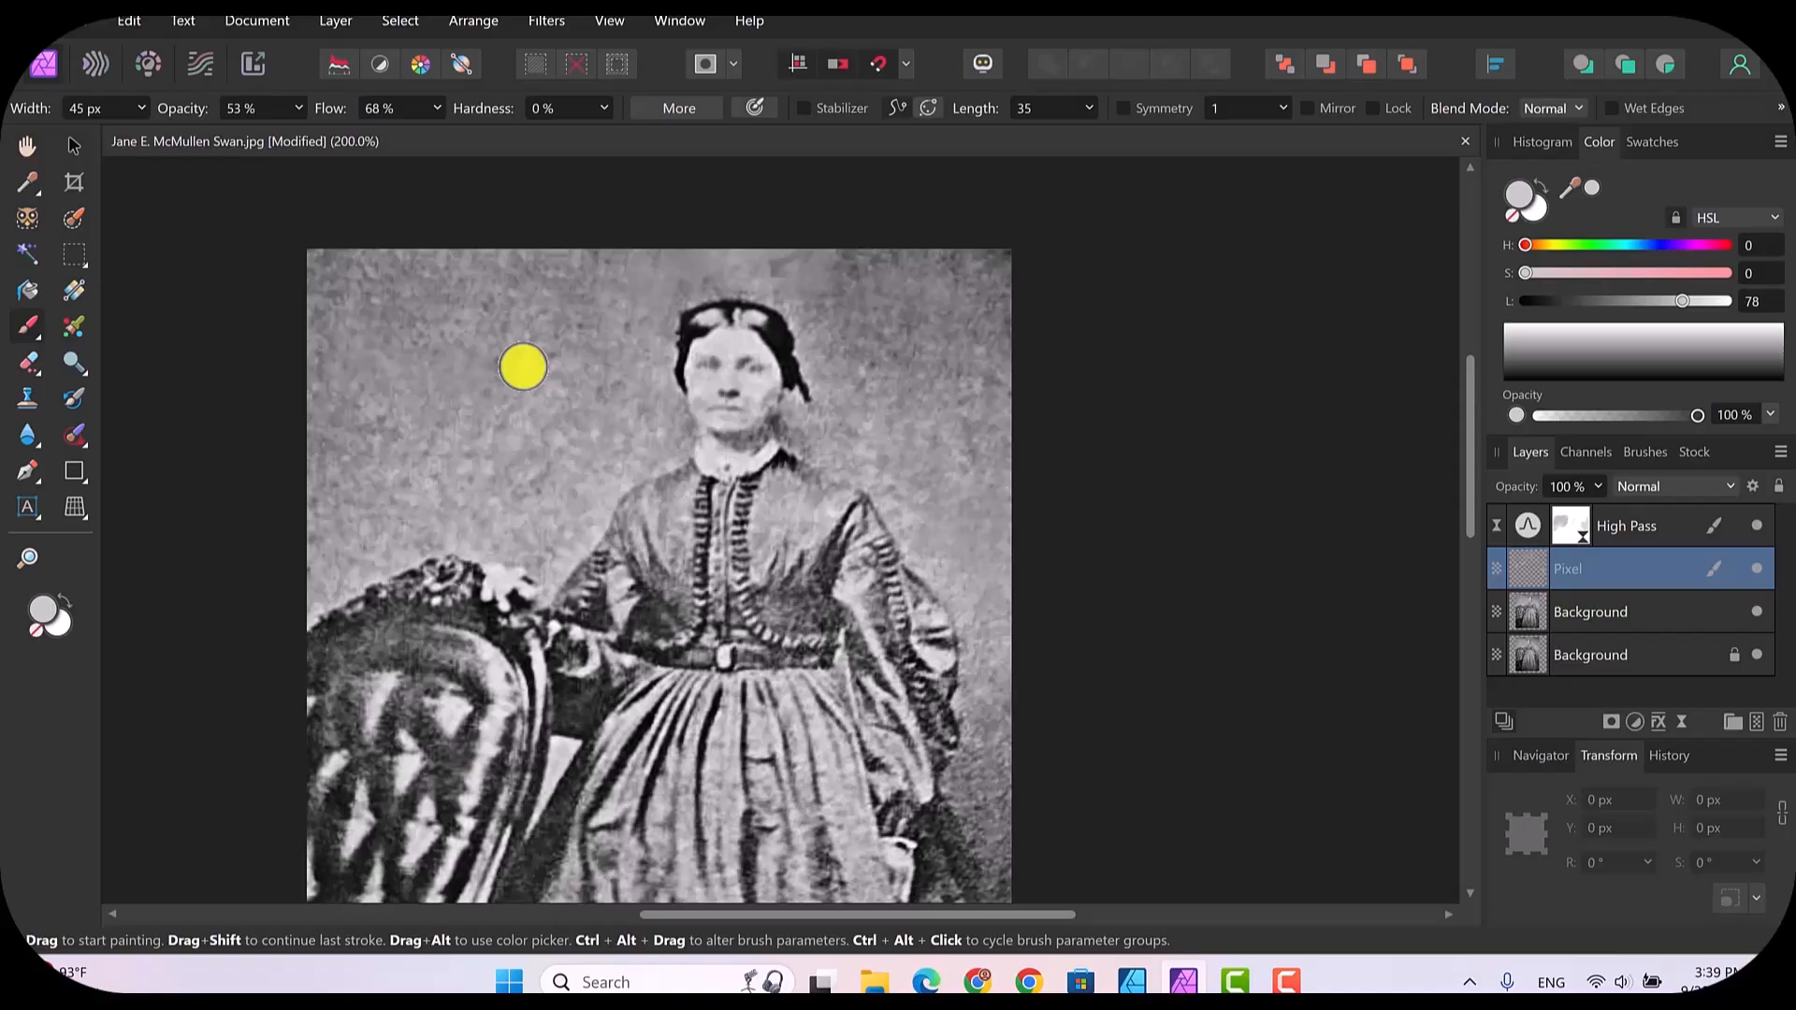
{"action": "key", "text": "bracketright"}
{"action": "key", "text": "bracketright"}
{"action": "key", "text": "bracketright"}
{"action": "key", "text": "bracketright"}
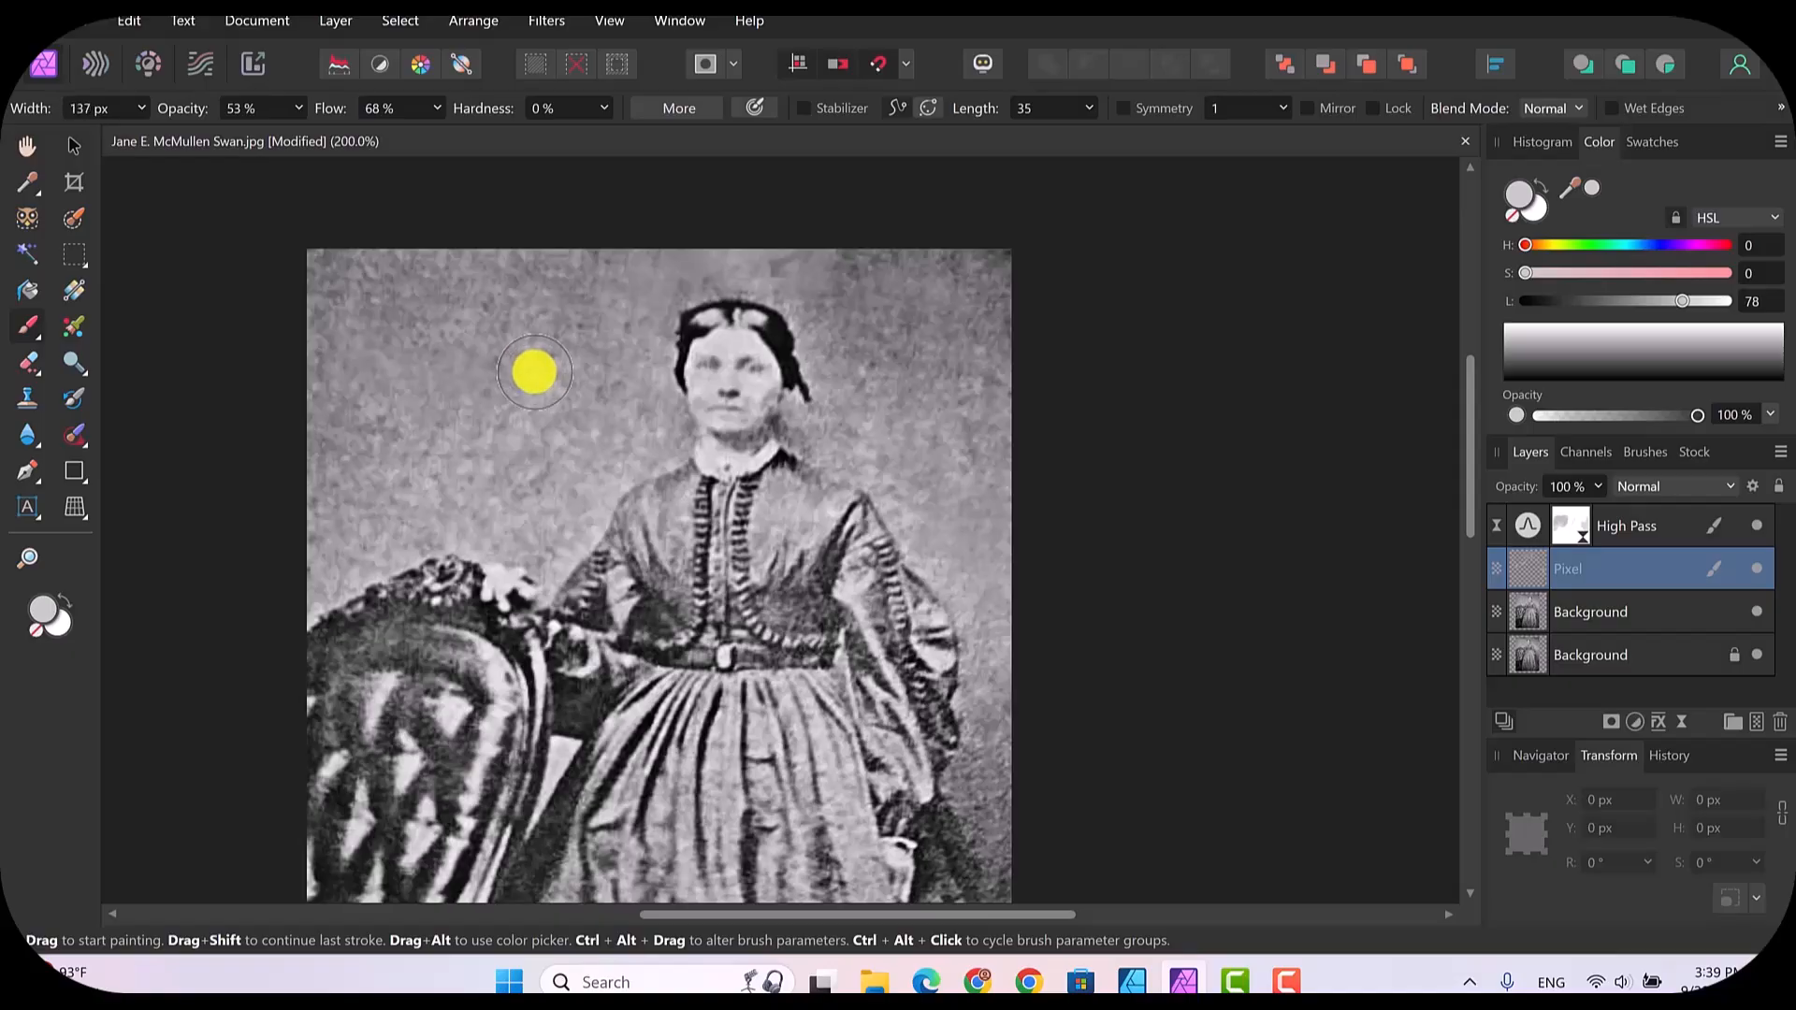
{"action": "key", "text": "bracketright"}
{"action": "key", "text": "bracketright"}
{"action": "key", "text": "bracketright"}
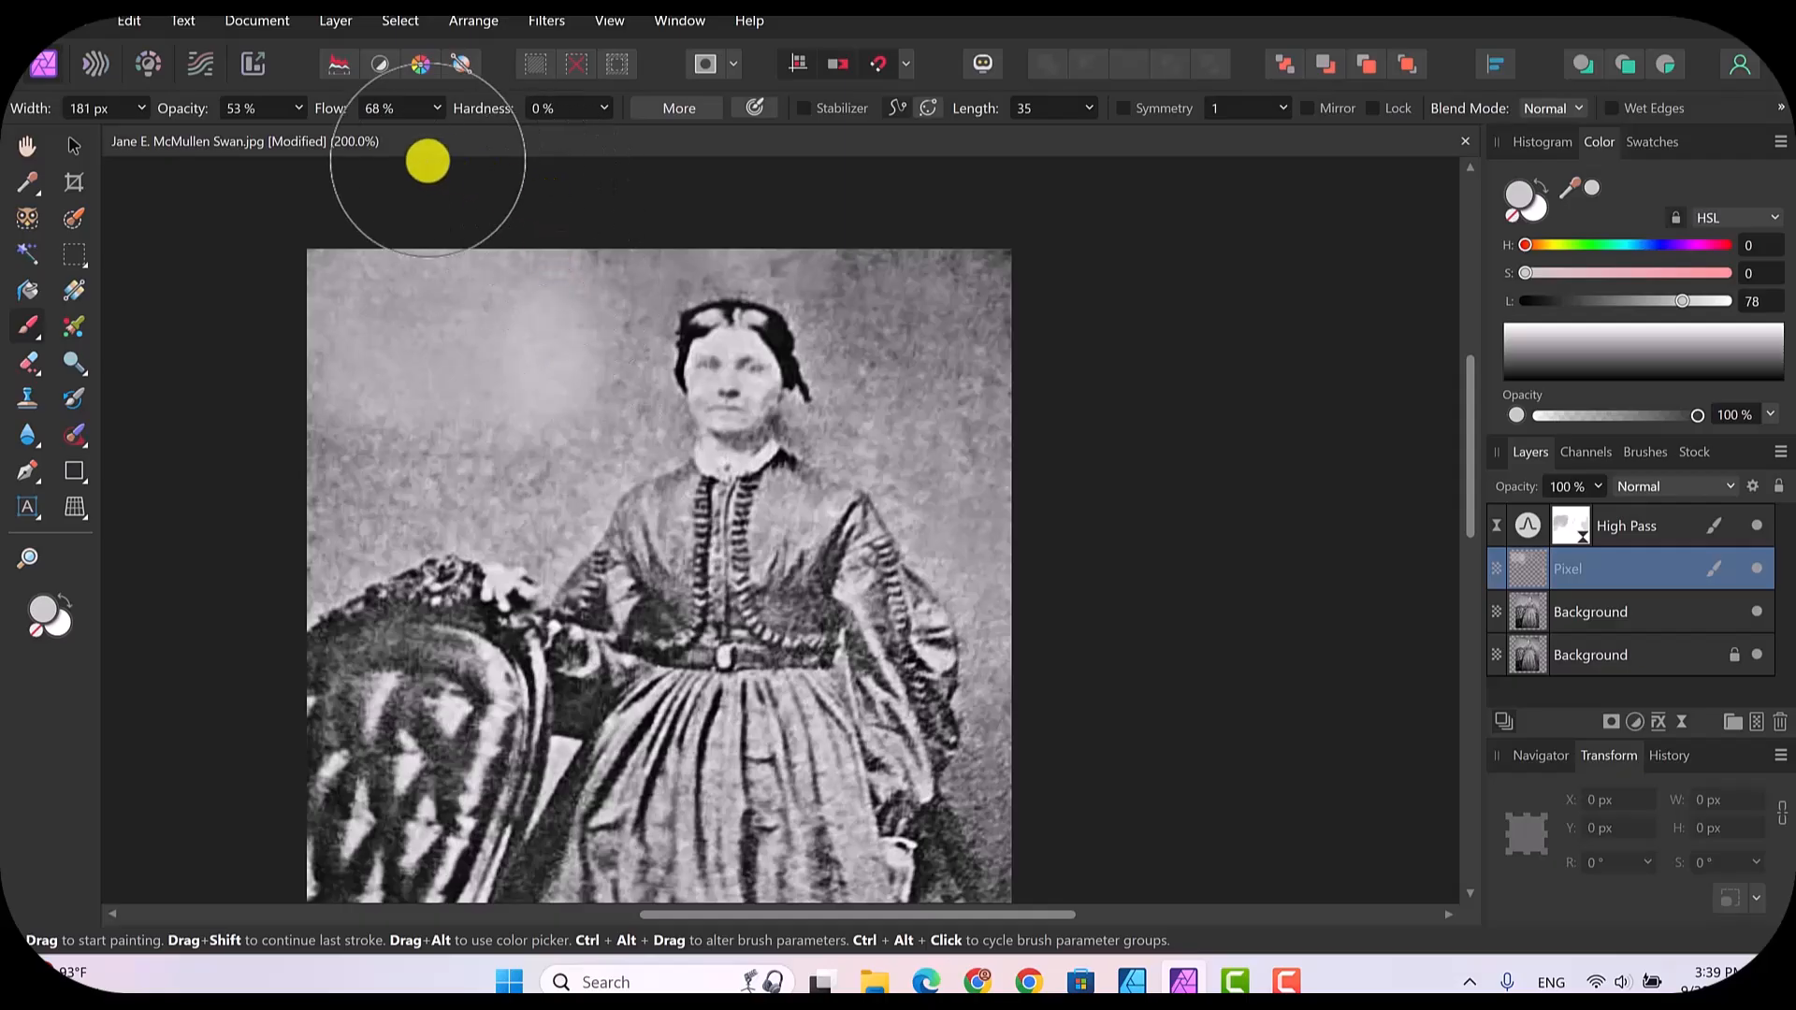
Step: Lower the Paint Brush opacity to 32% and undo the light grey paint on the backdrop
{"action": "left_click", "coordinate": [297, 107]}
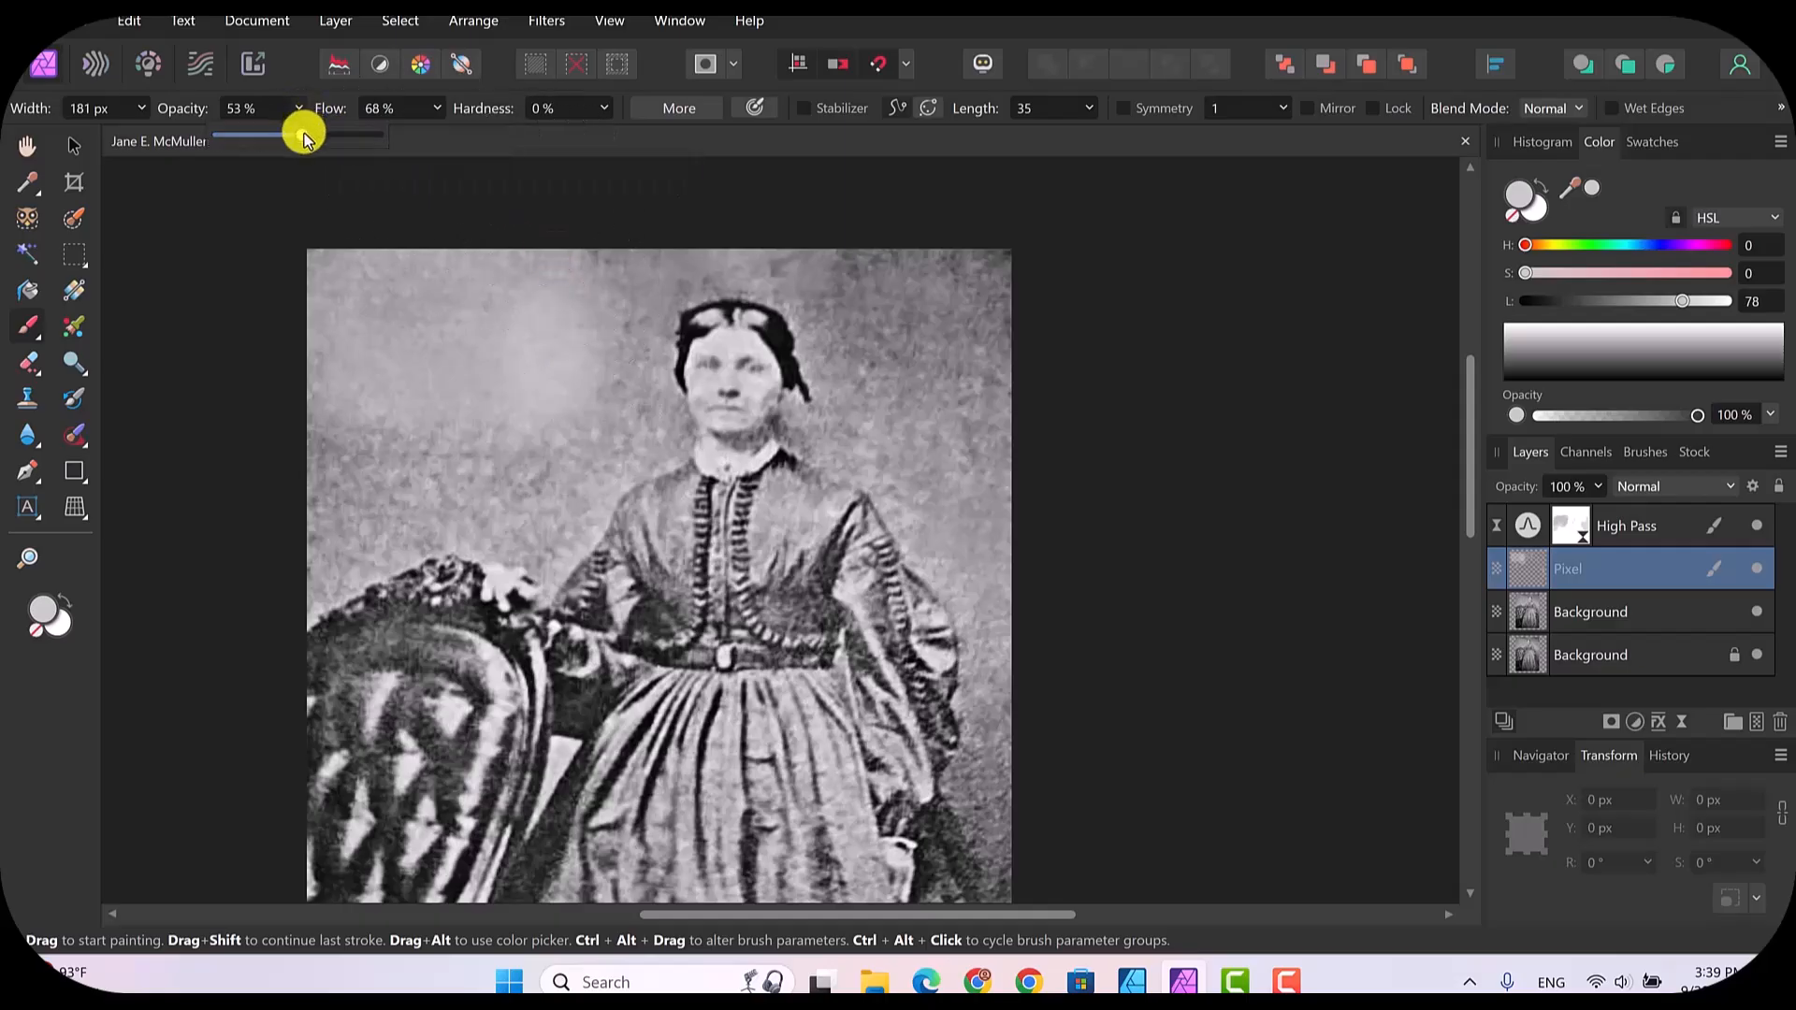
{"action": "left_click_drag", "start_coordinate": [303, 137], "coordinate": [268, 135]}
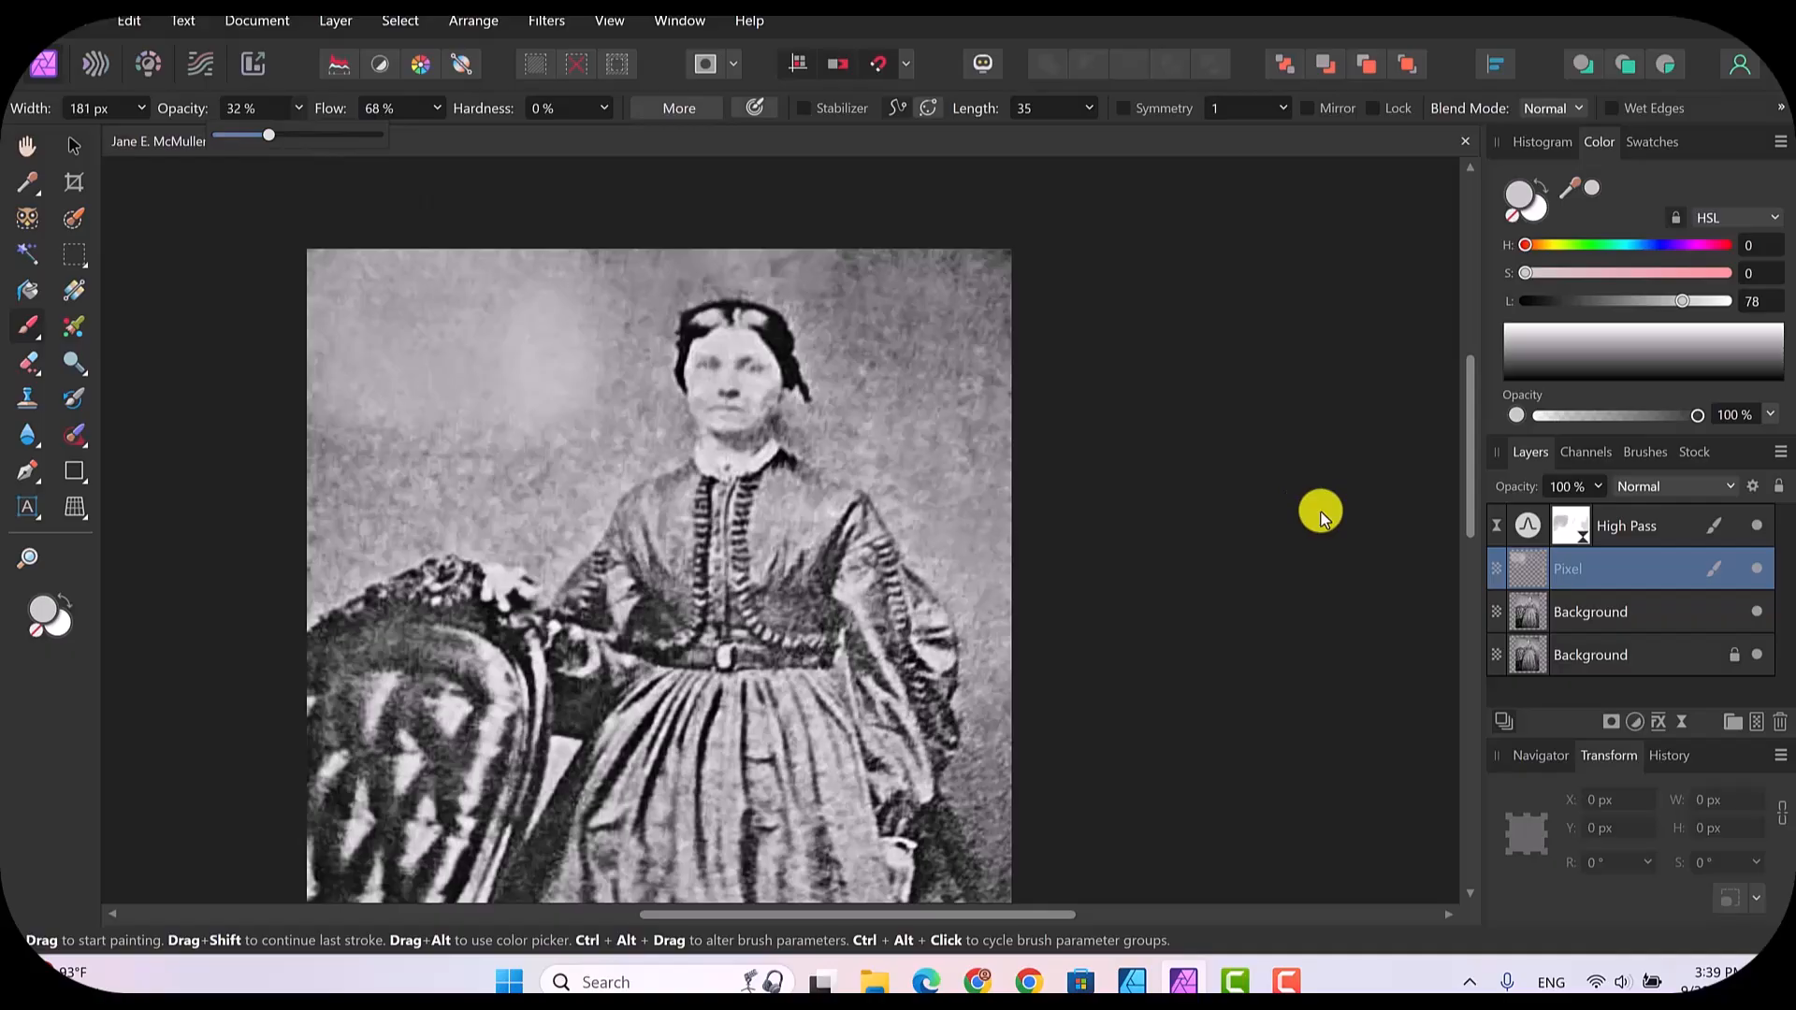
{"action": "key", "text": "ctrl+z"}
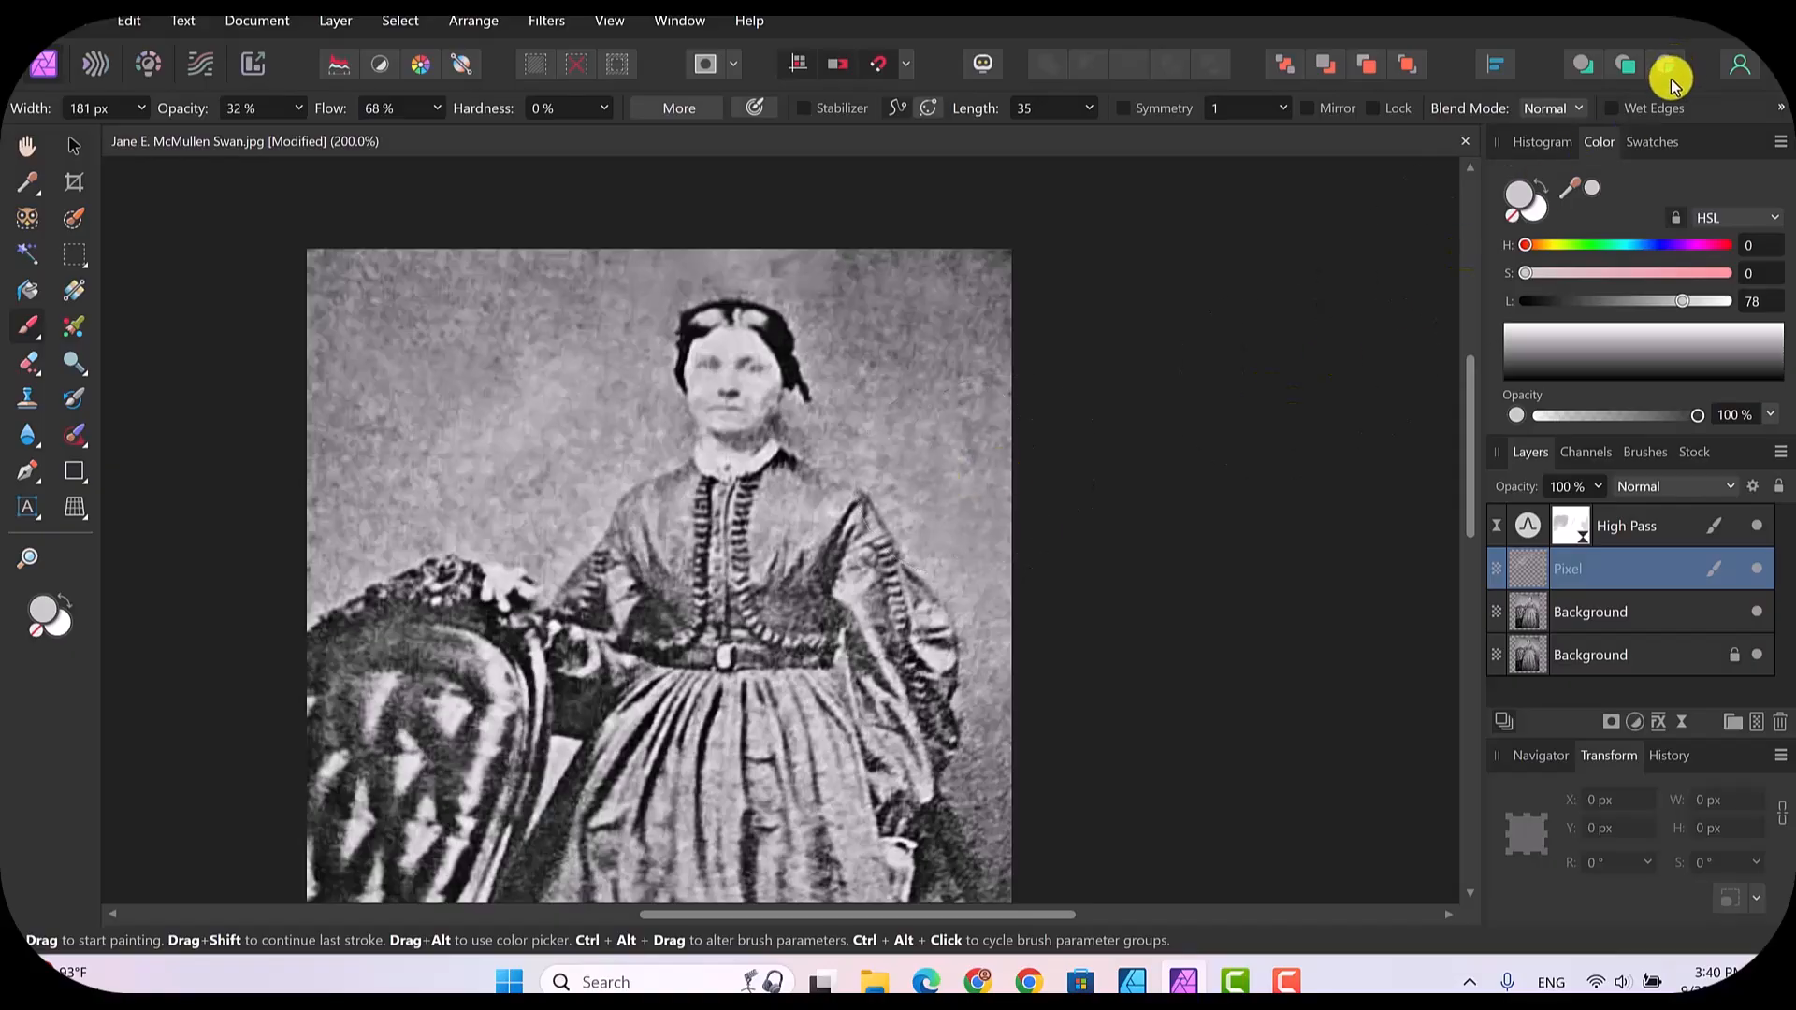
Step: Sample a darker grey from the backdrop beside the woman's sleeve and paint over the backdrop on the Pixel layer
{"action": "mouse_move", "coordinate": [1574, 182]}
{"action": "left_mouse_down"}
{"action": "mouse_move", "coordinate": [1042, 405]}
{"action": "mouse_move", "coordinate": [974, 465]}
{"action": "mouse_move", "coordinate": [966, 453]}
{"action": "left_mouse_up"}
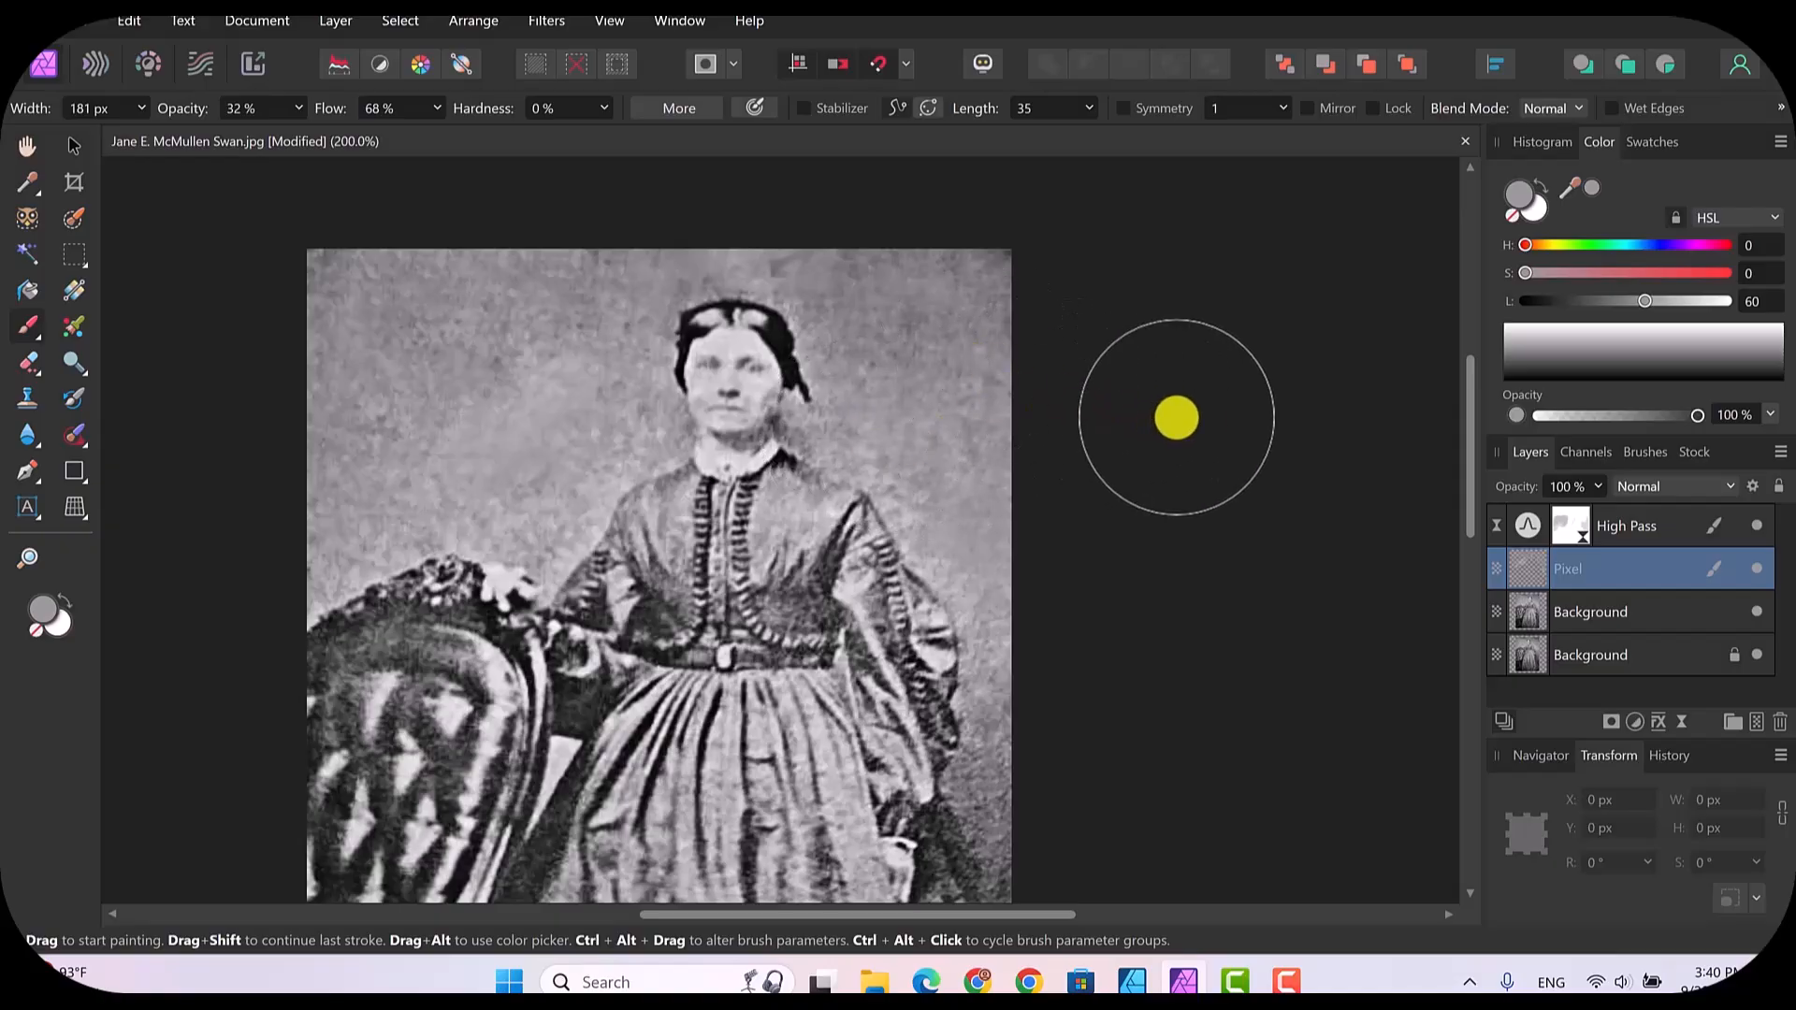
{"action": "key", "text": "ctrl+minus"}
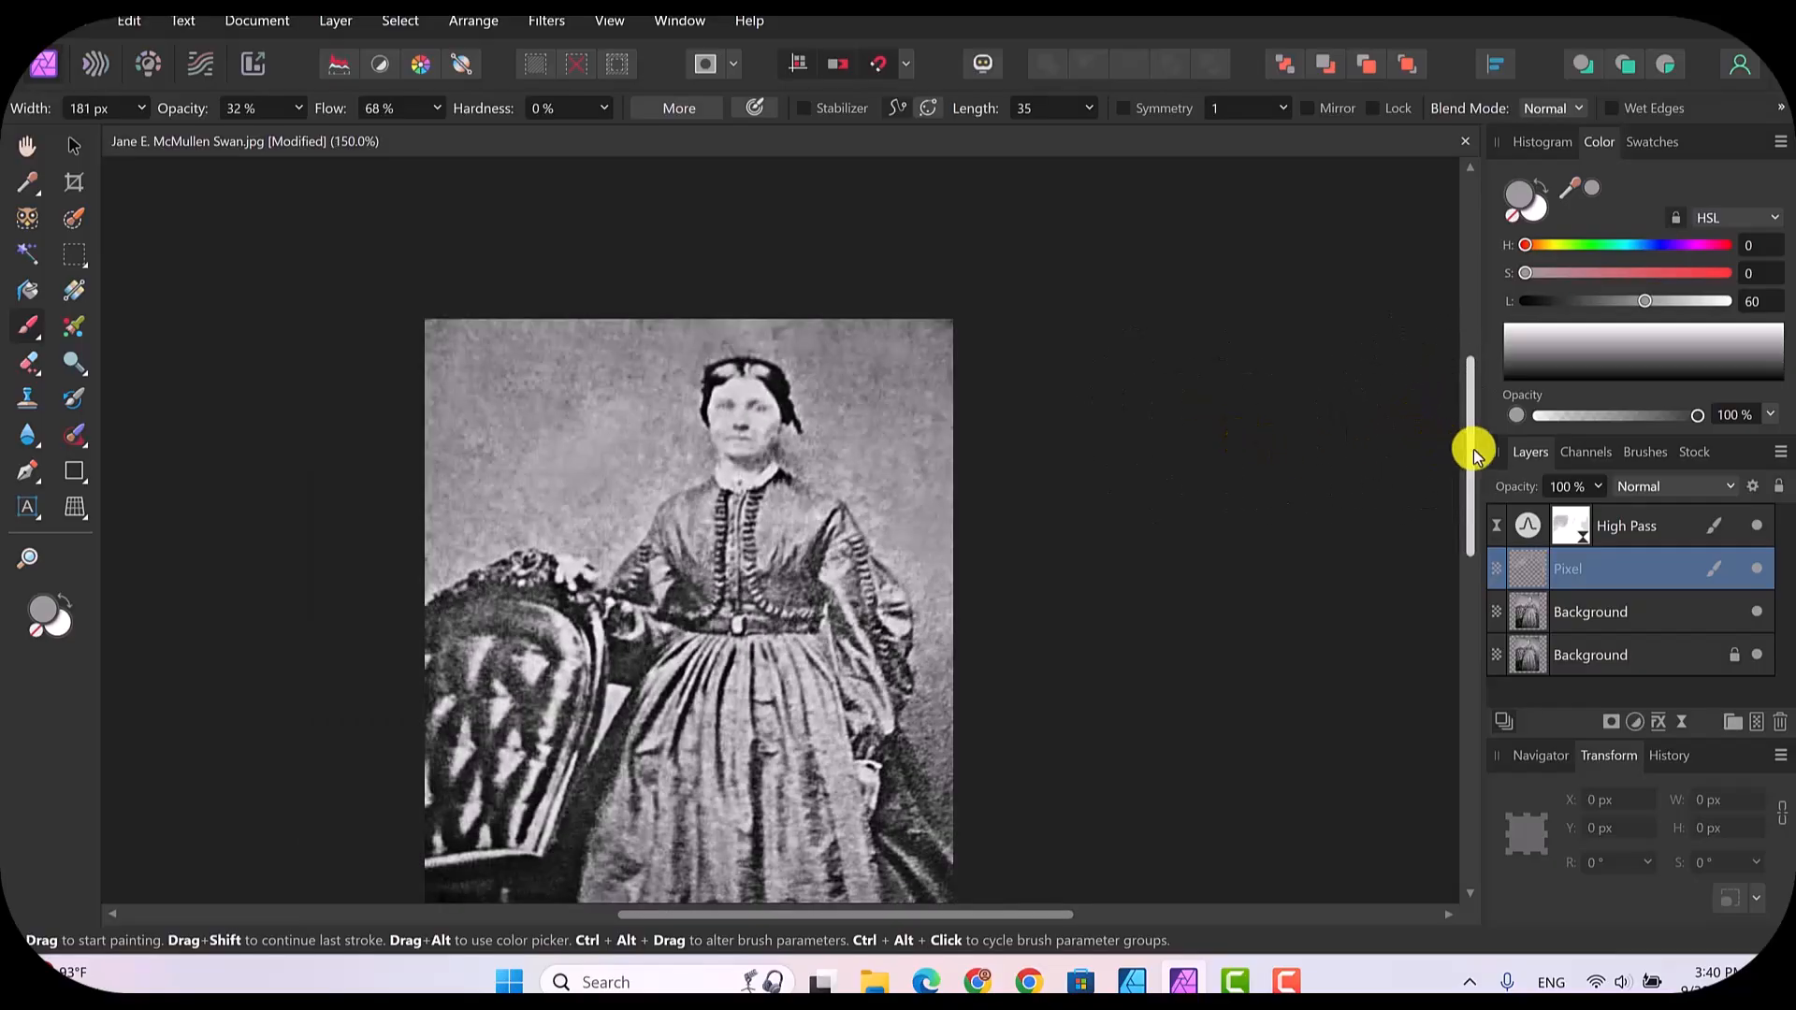
{"action": "left_click_drag", "start_coordinate": [1471, 435], "coordinate": [1467, 493]}
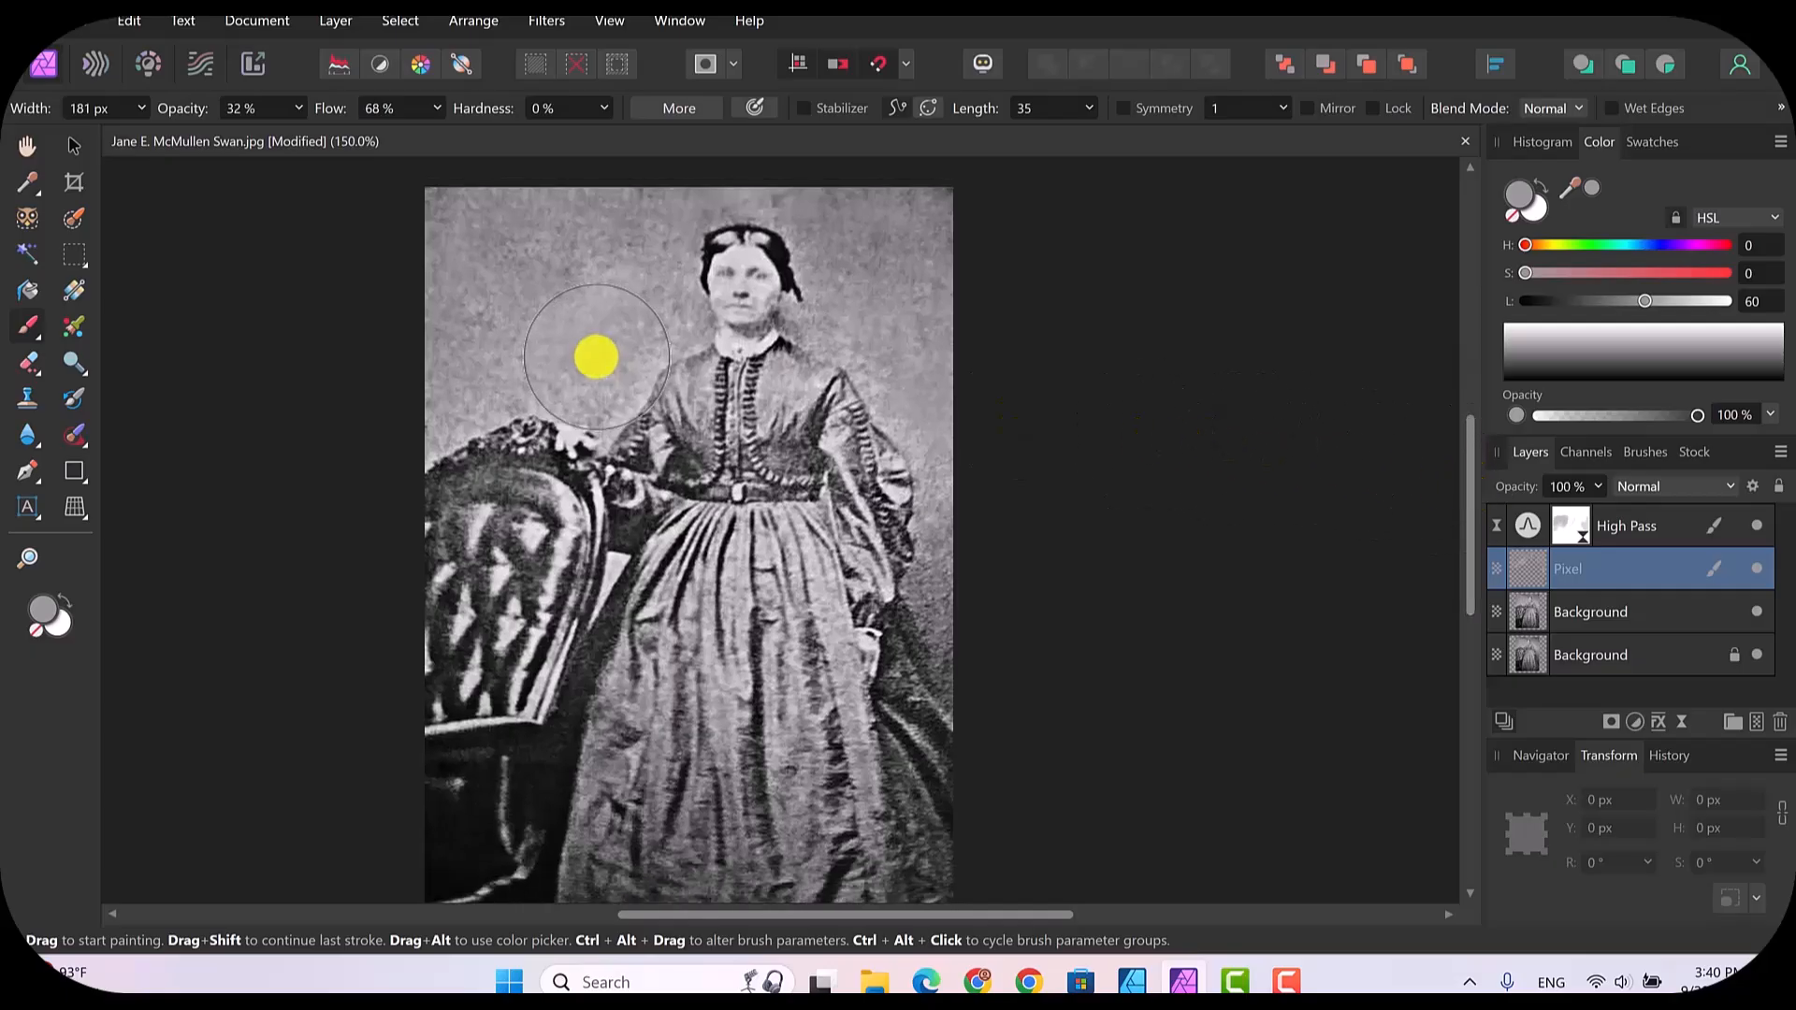